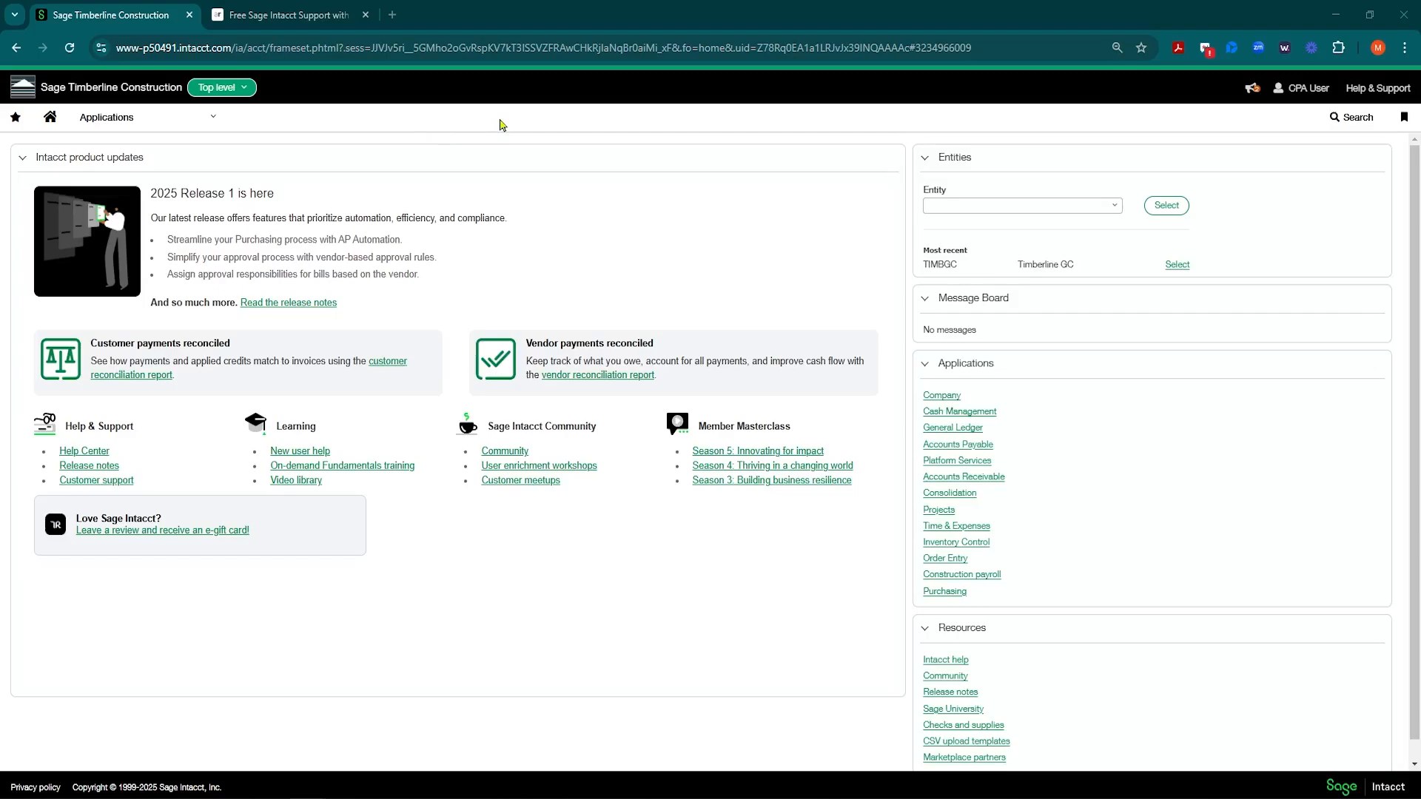
Step: Show the Reports Setup options and the Dimension groups flyout listing the group types
click(210, 125)
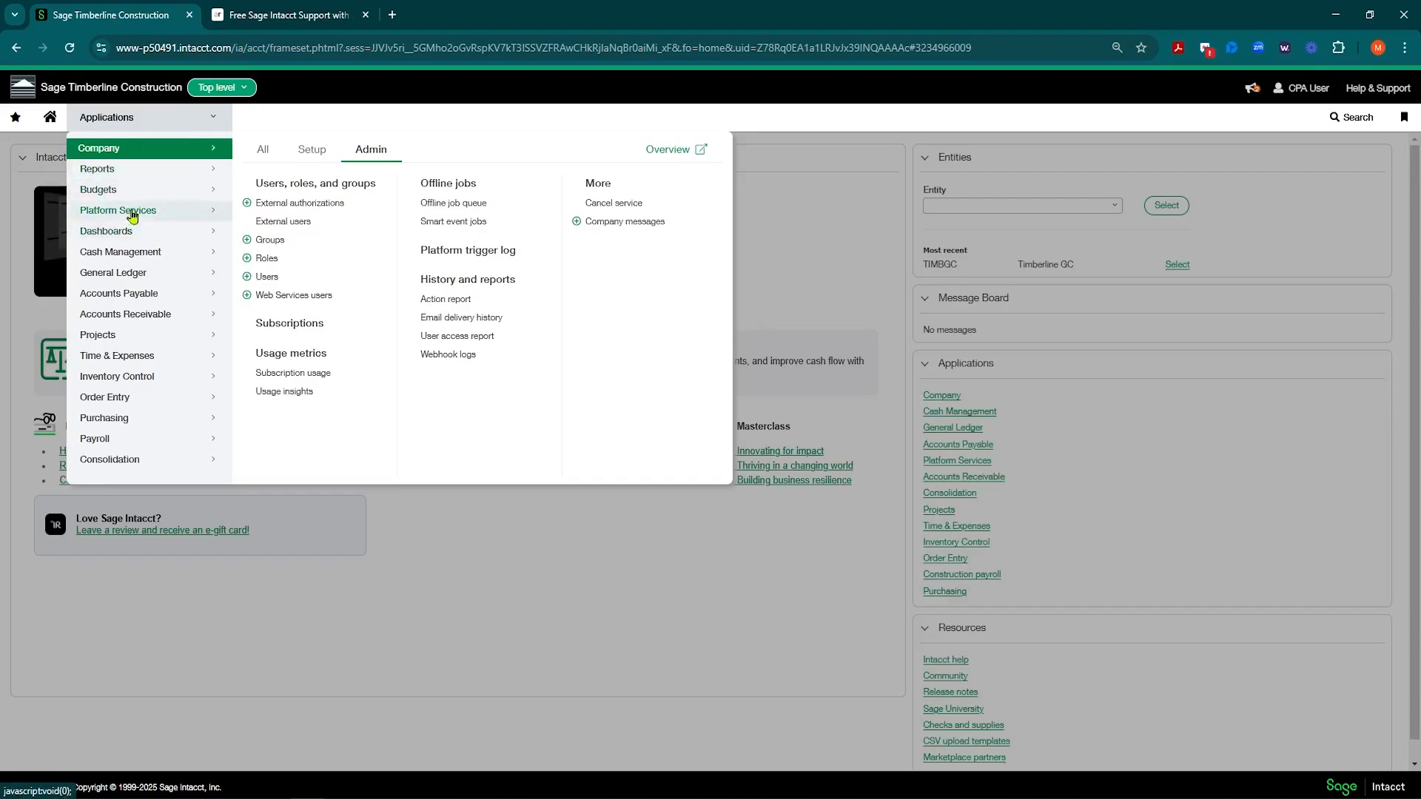
click(157, 174)
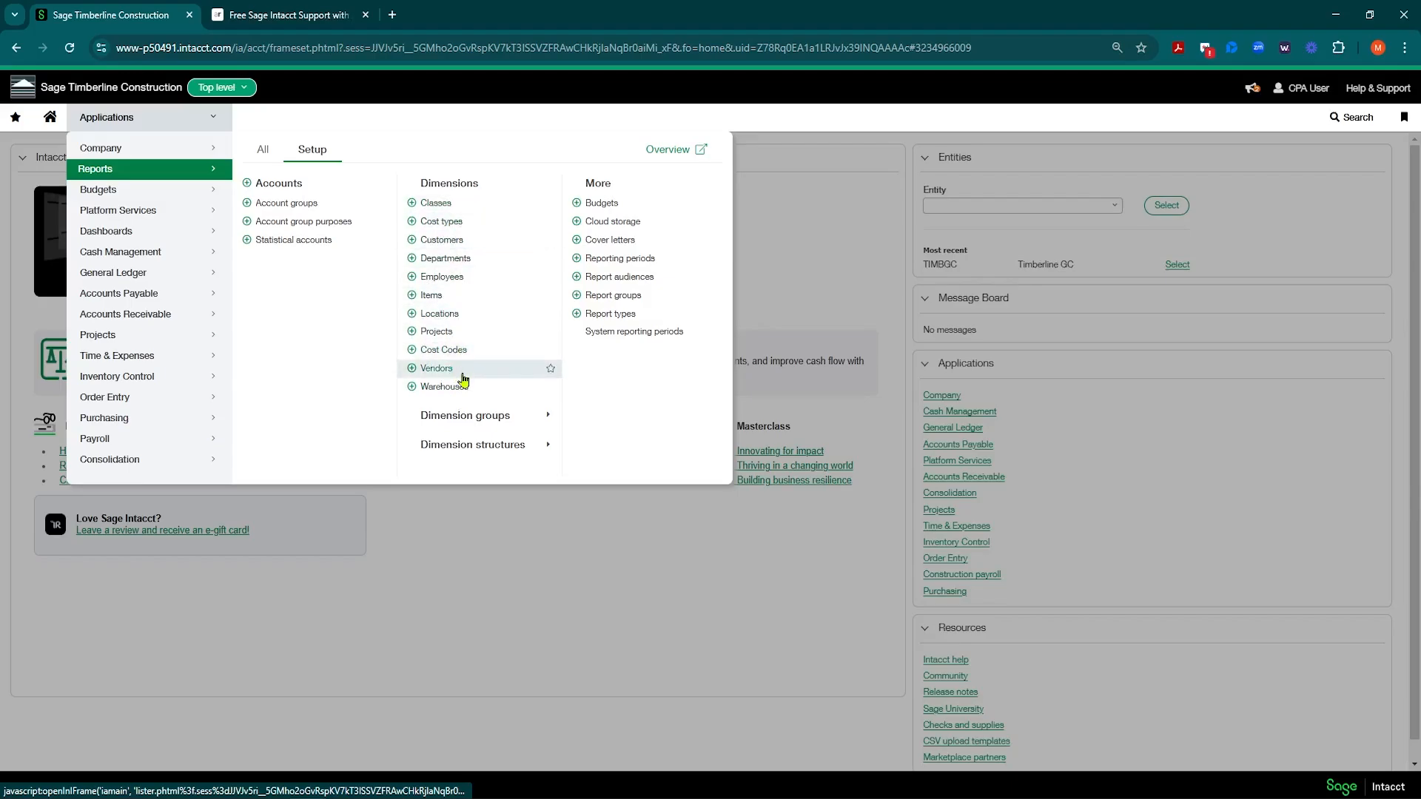
click(534, 421)
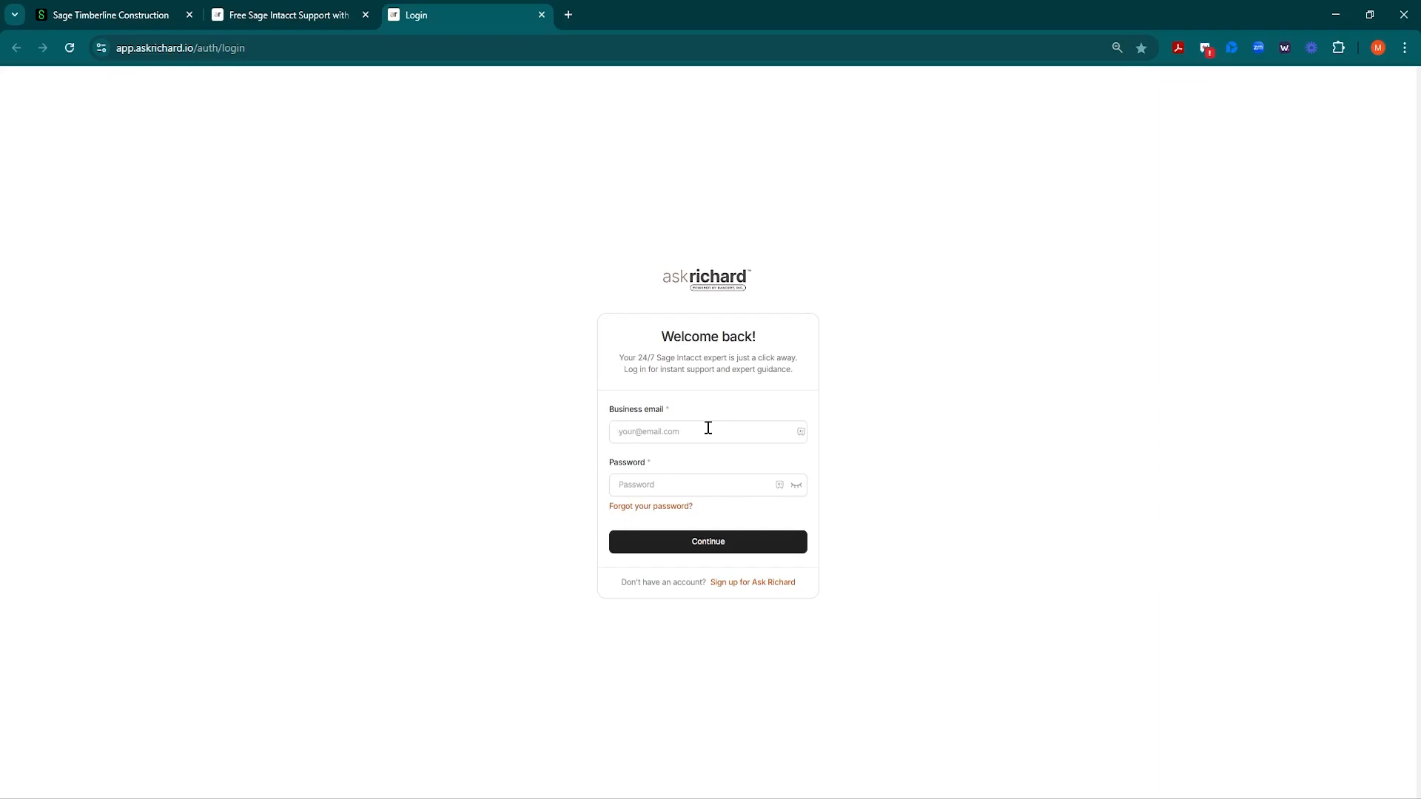
Step: Sign in to Ask Richard with the account email and password and open the chat assistant
text(•••••••••)
key(Return)
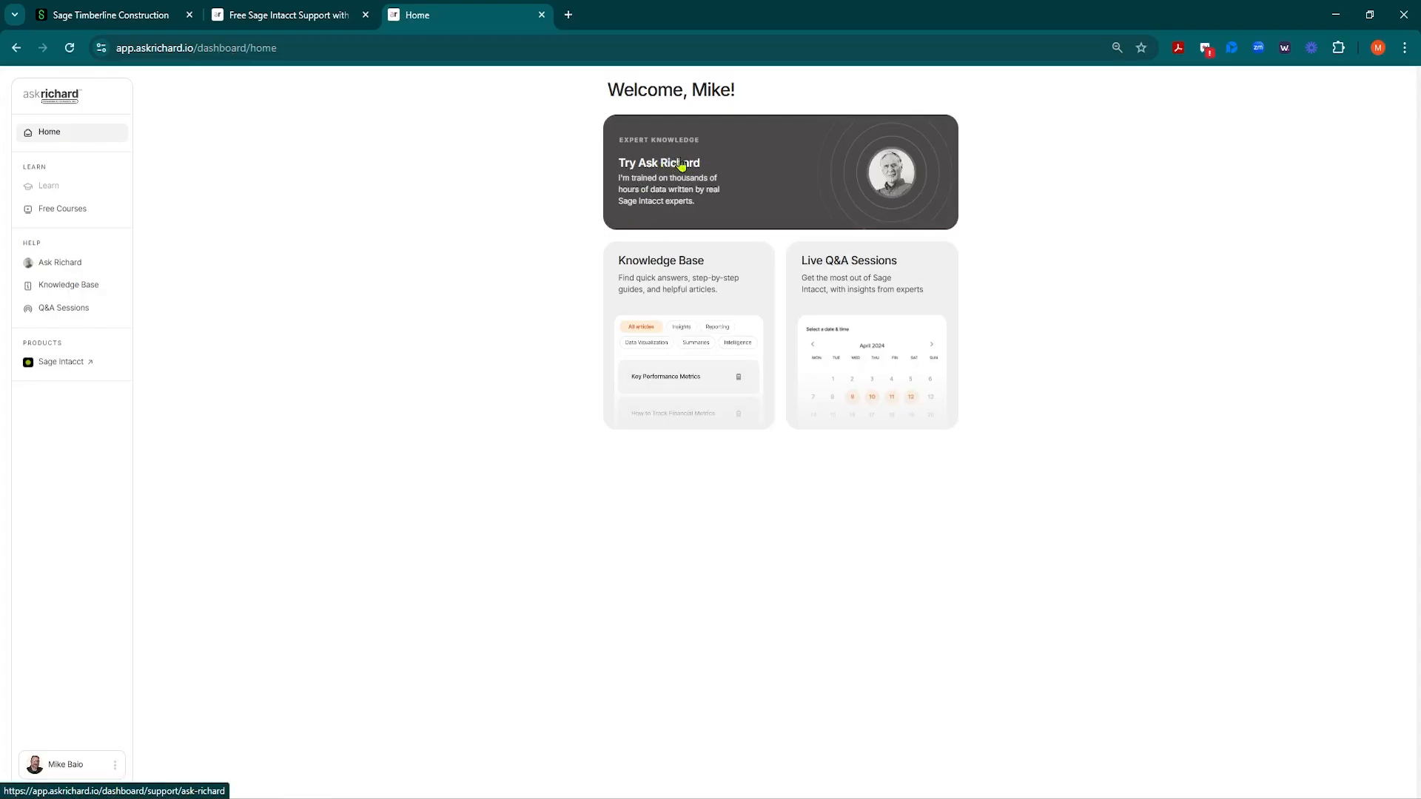
click(697, 165)
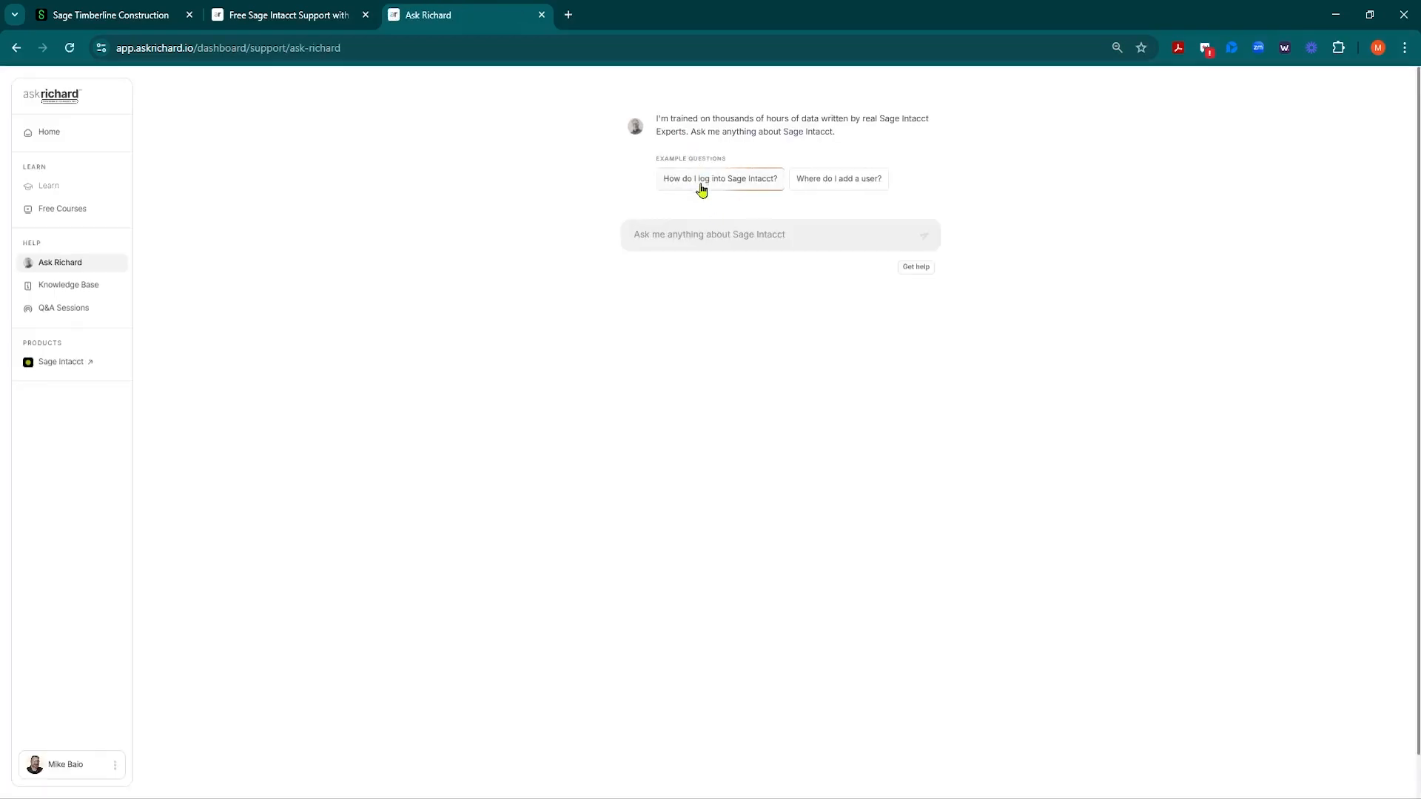
Step: Ask 'What is a dimension group used for' and read through the answer
click(696, 234)
text(What is a dimension group used for)
key(Return)
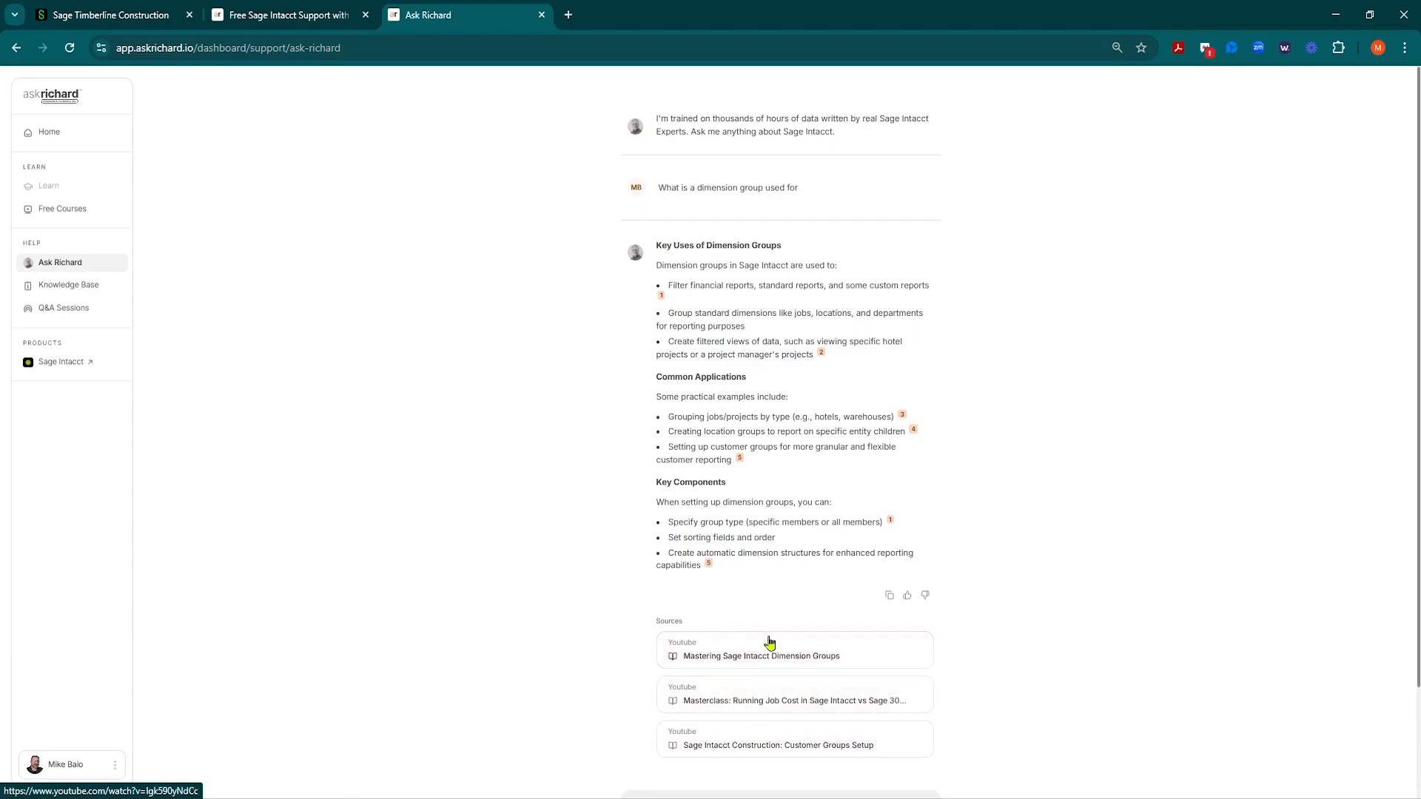
scroll(749, 695, down, 2)
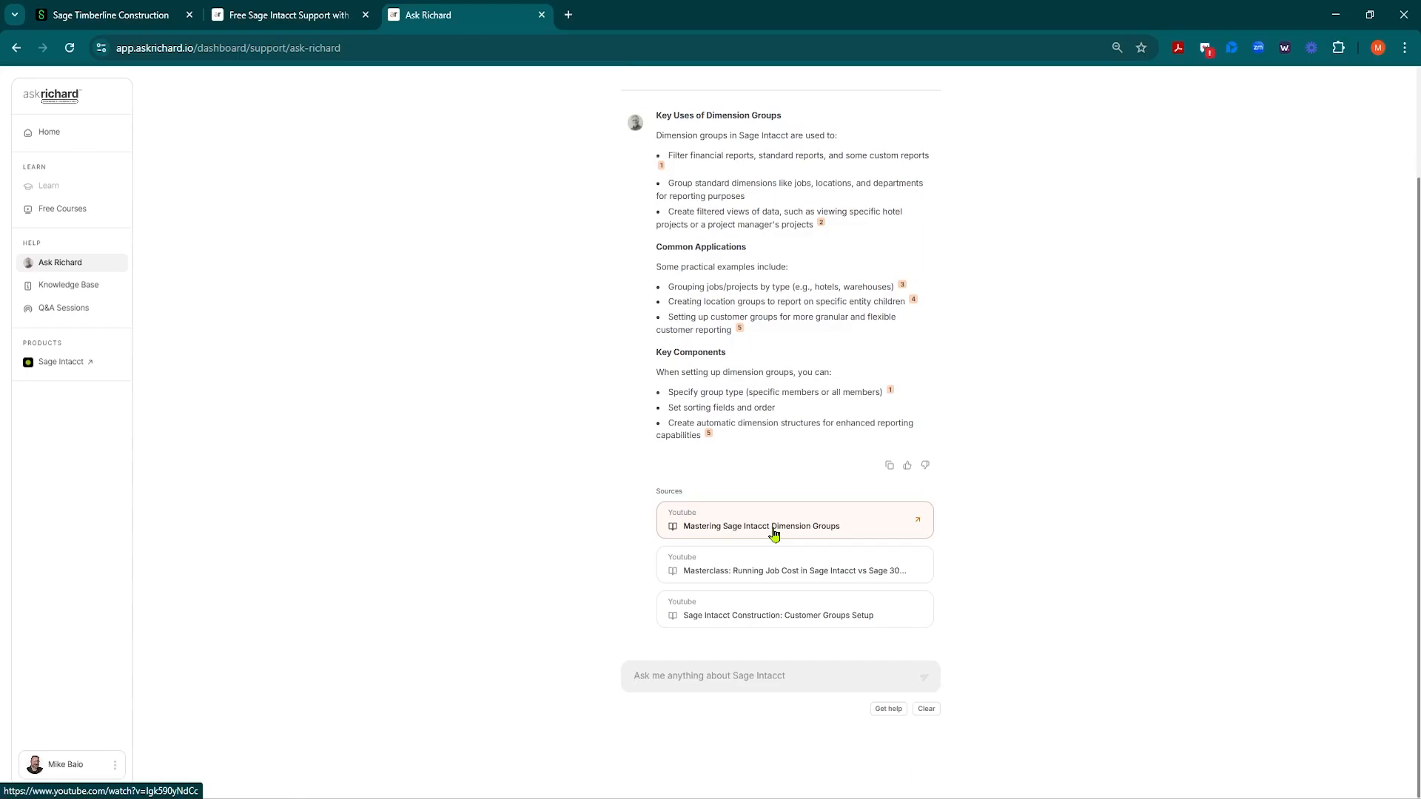
scroll(774, 533, up, 2)
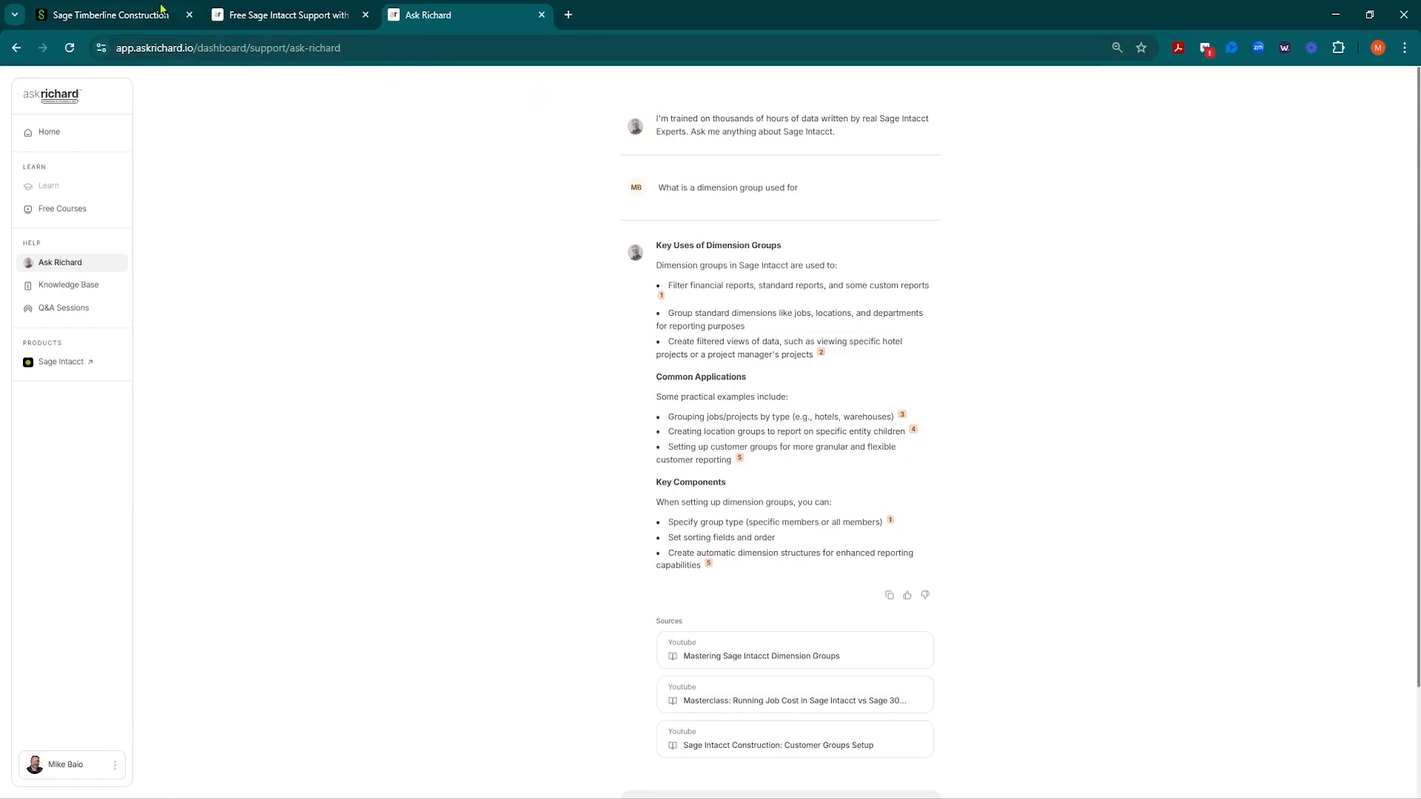
Step: Back in the Sage Intacct company tab, open the Projects list under Reports Setup > Dimensions
click(136, 9)
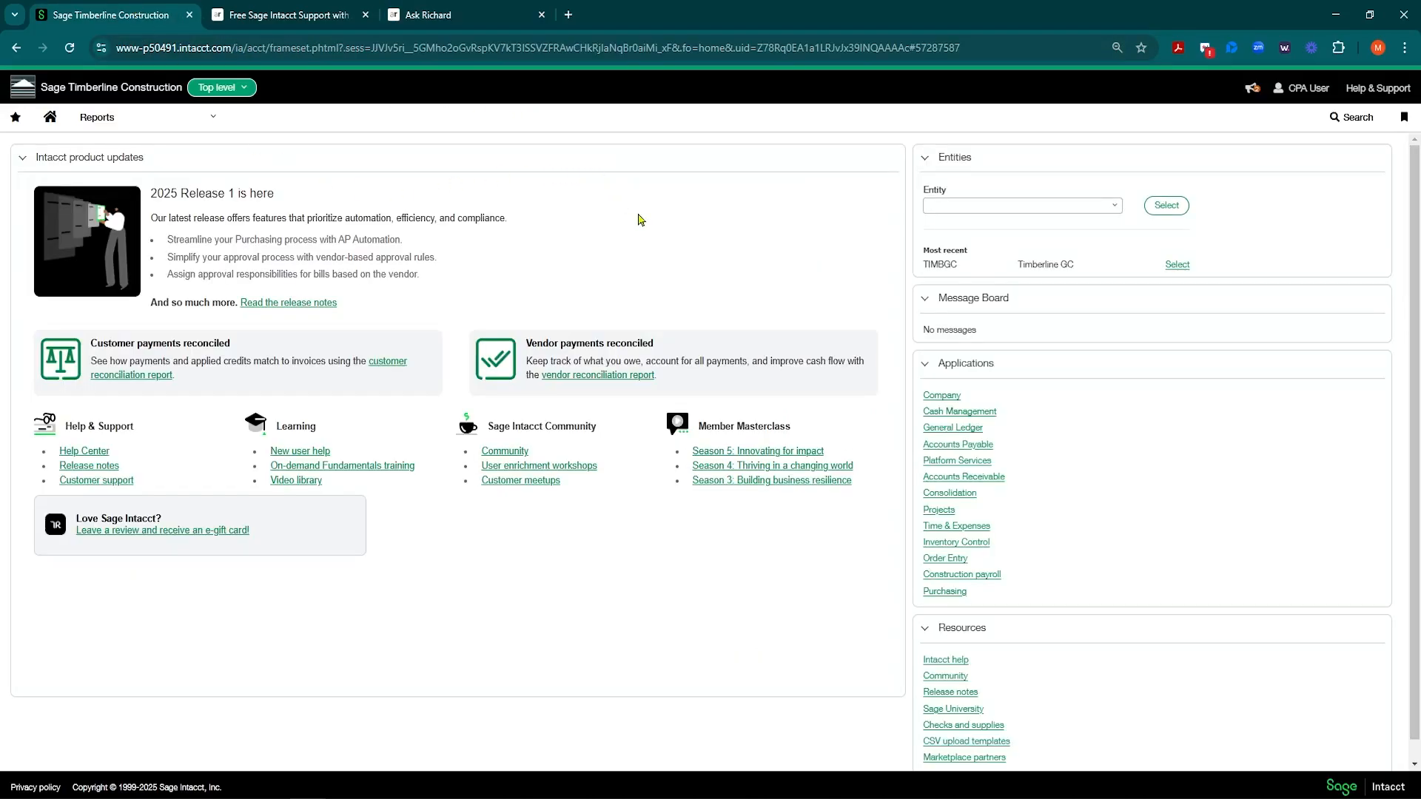
click(185, 124)
mouse_move(472, 419)
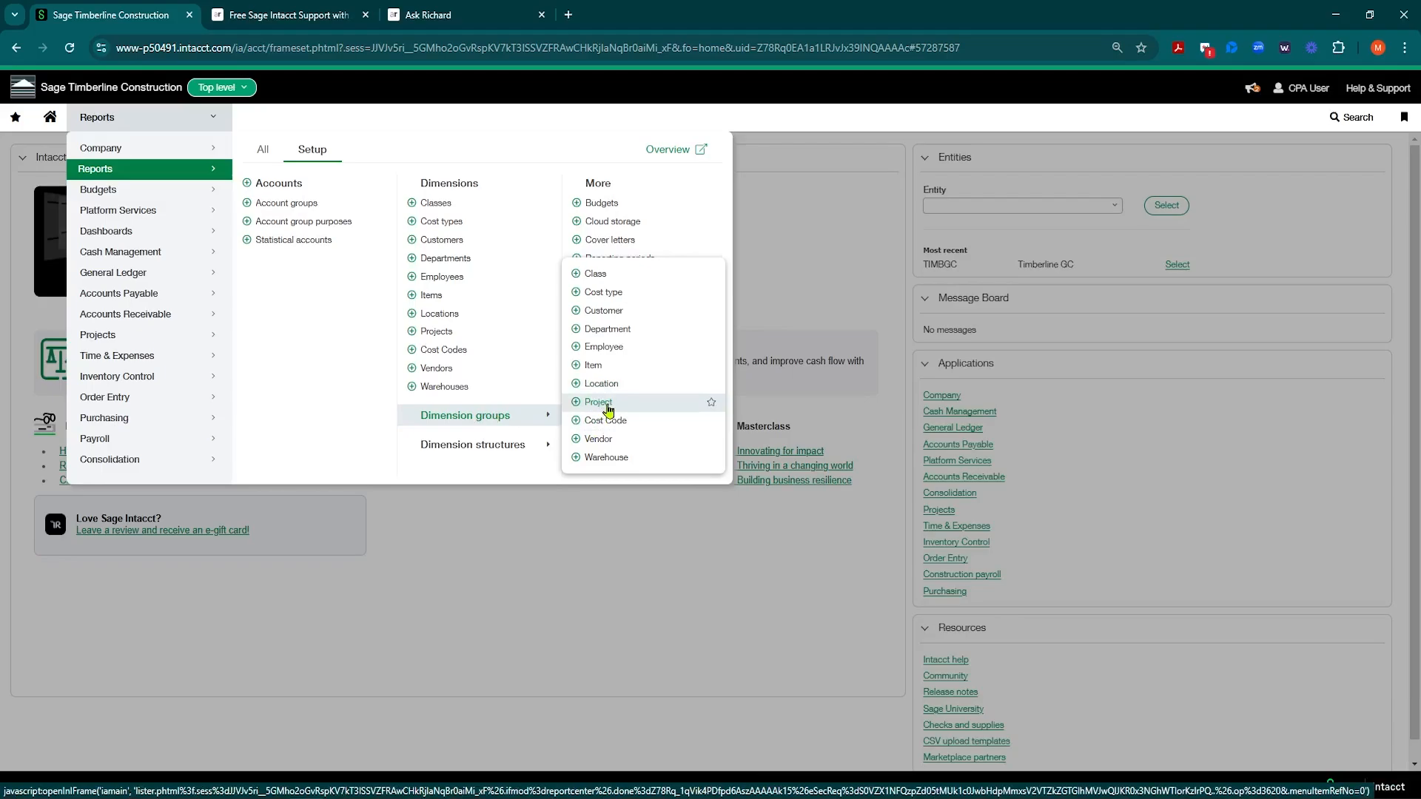
click(436, 332)
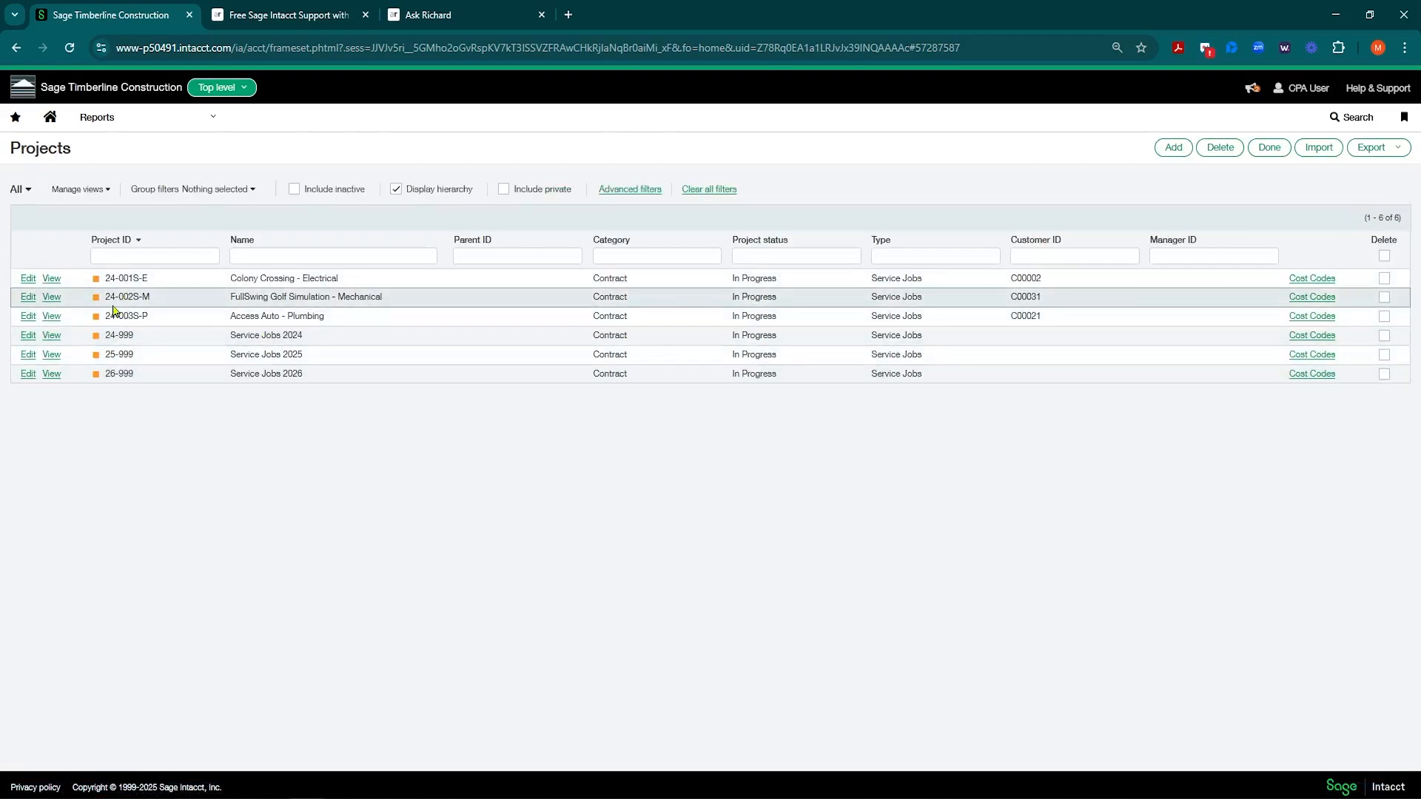
Step: Open project 24-001S-E for editing and review its status options, keeping it Active
click(29, 279)
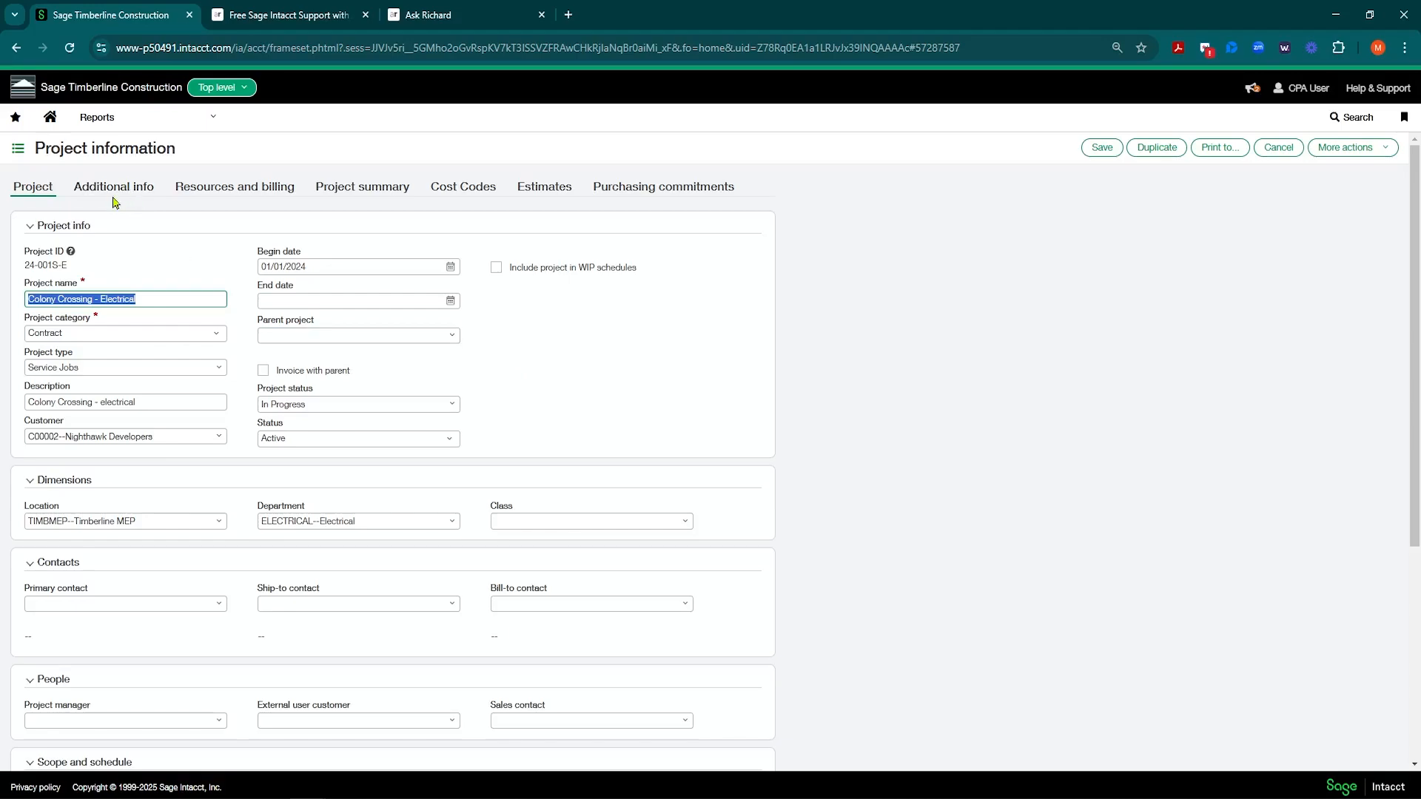
click(174, 368)
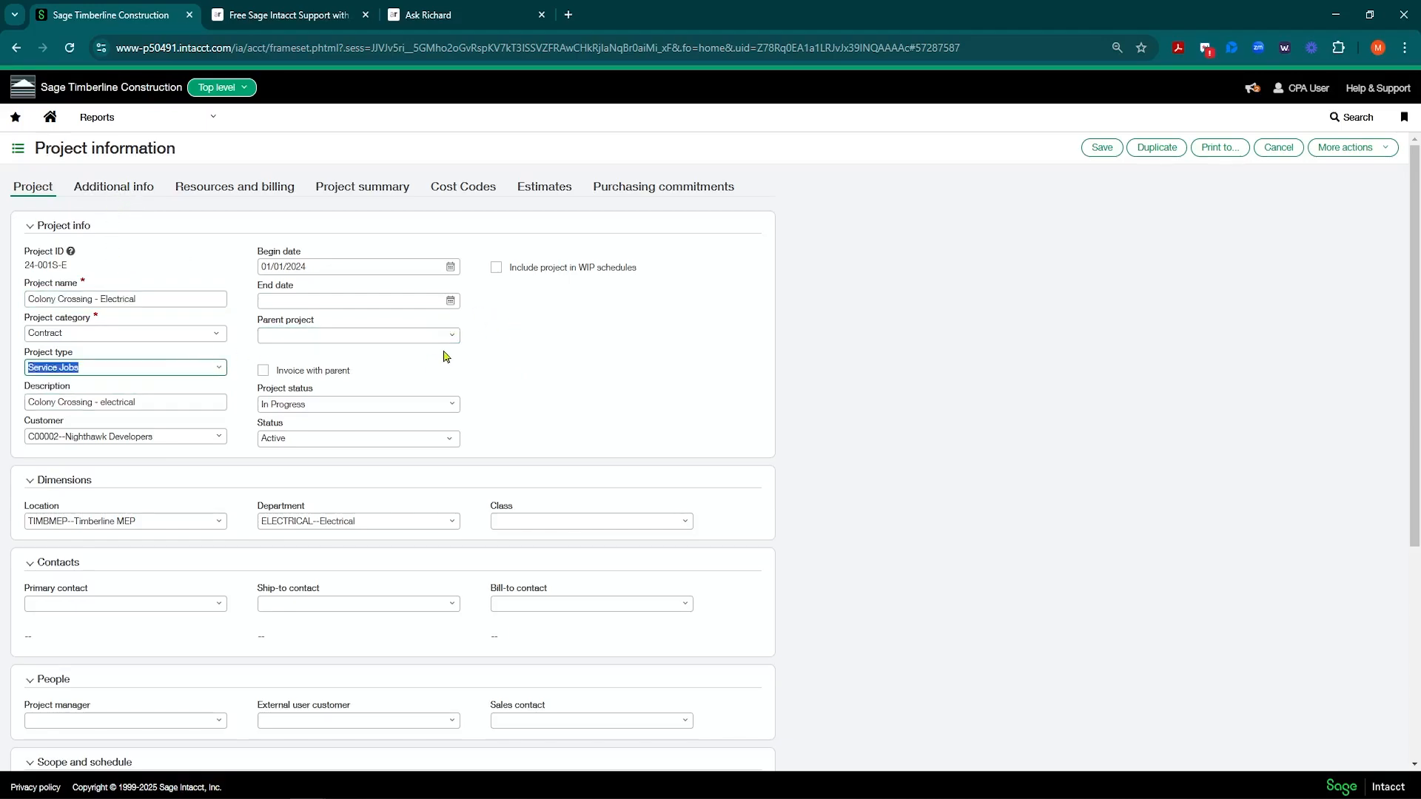
click(342, 401)
click(328, 444)
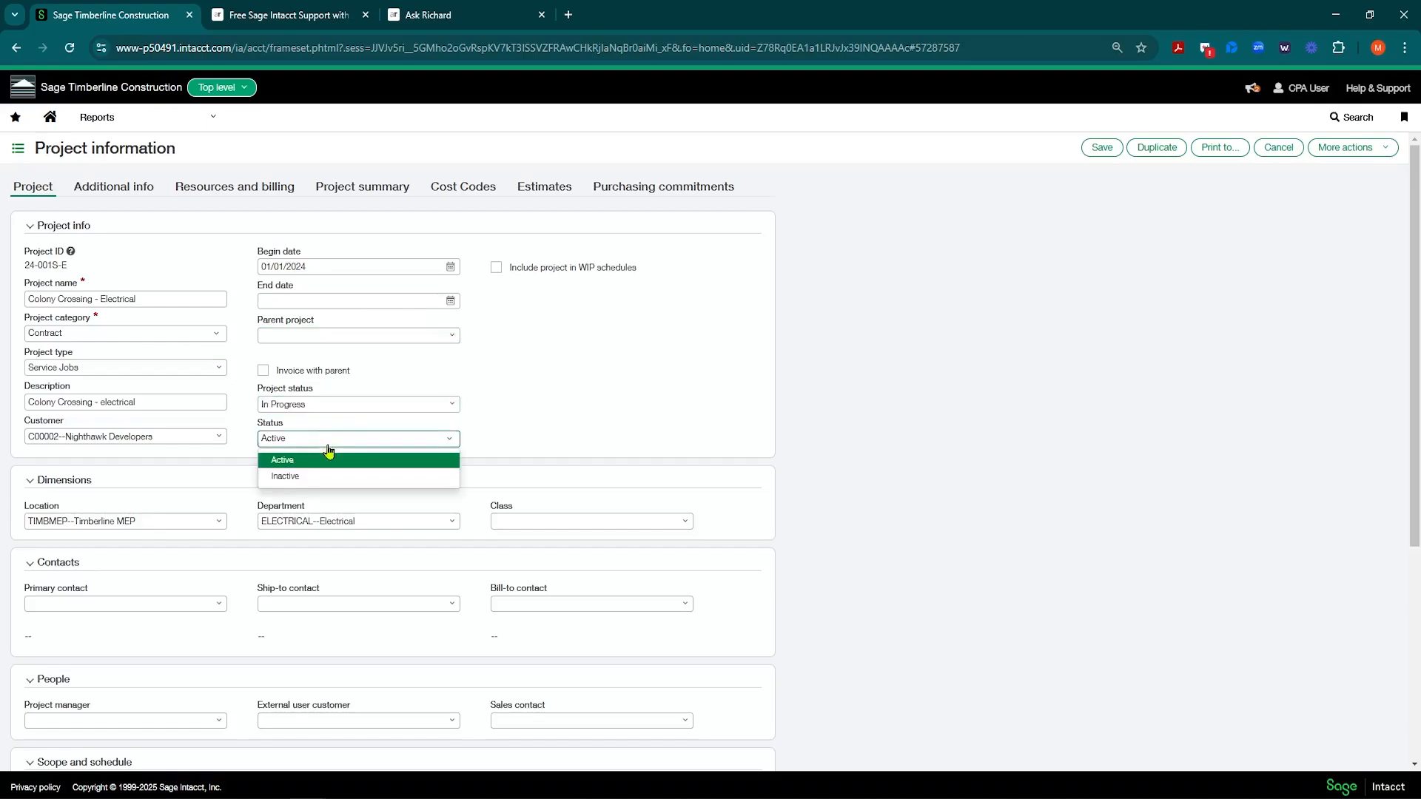
click(319, 462)
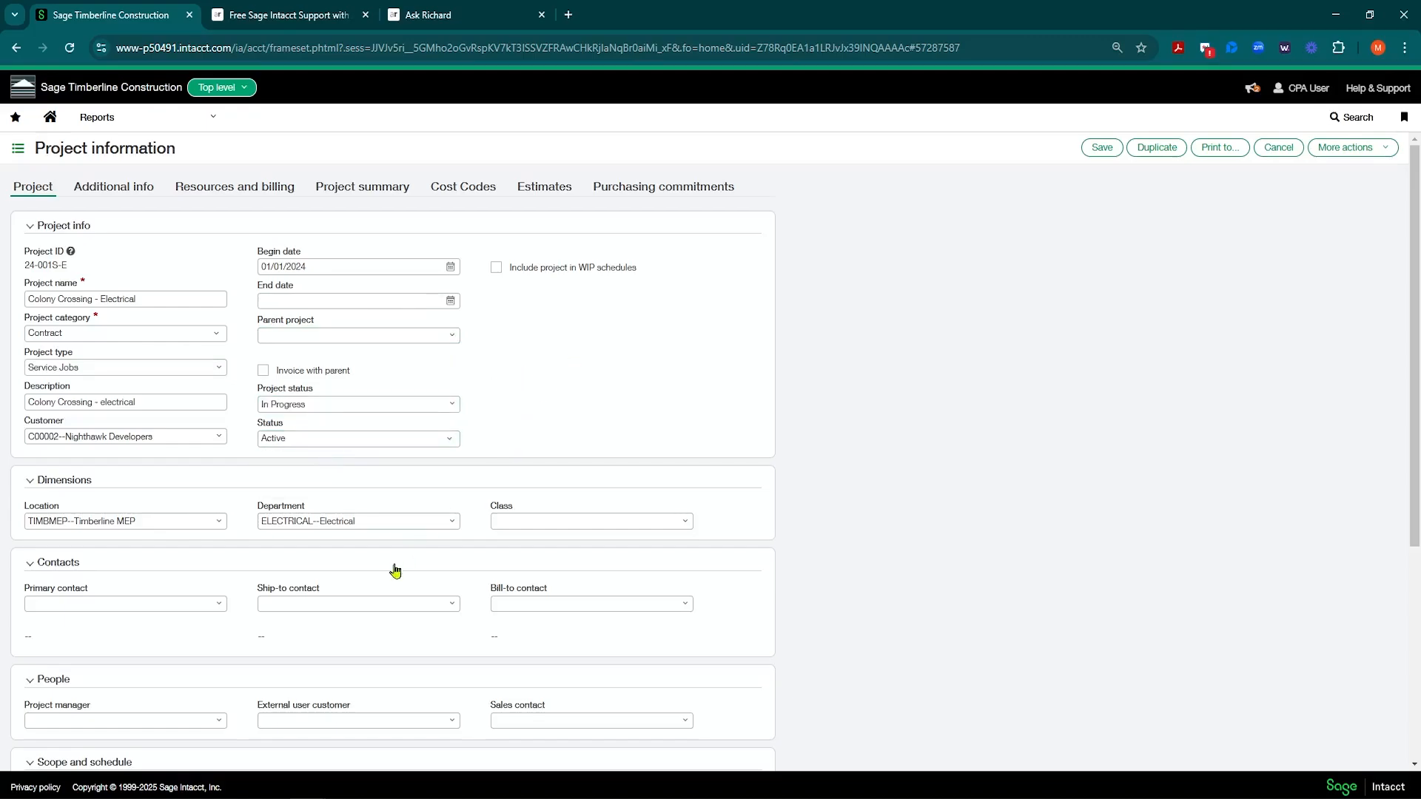
click(148, 610)
scroll(141, 664, down, 1)
click(127, 646)
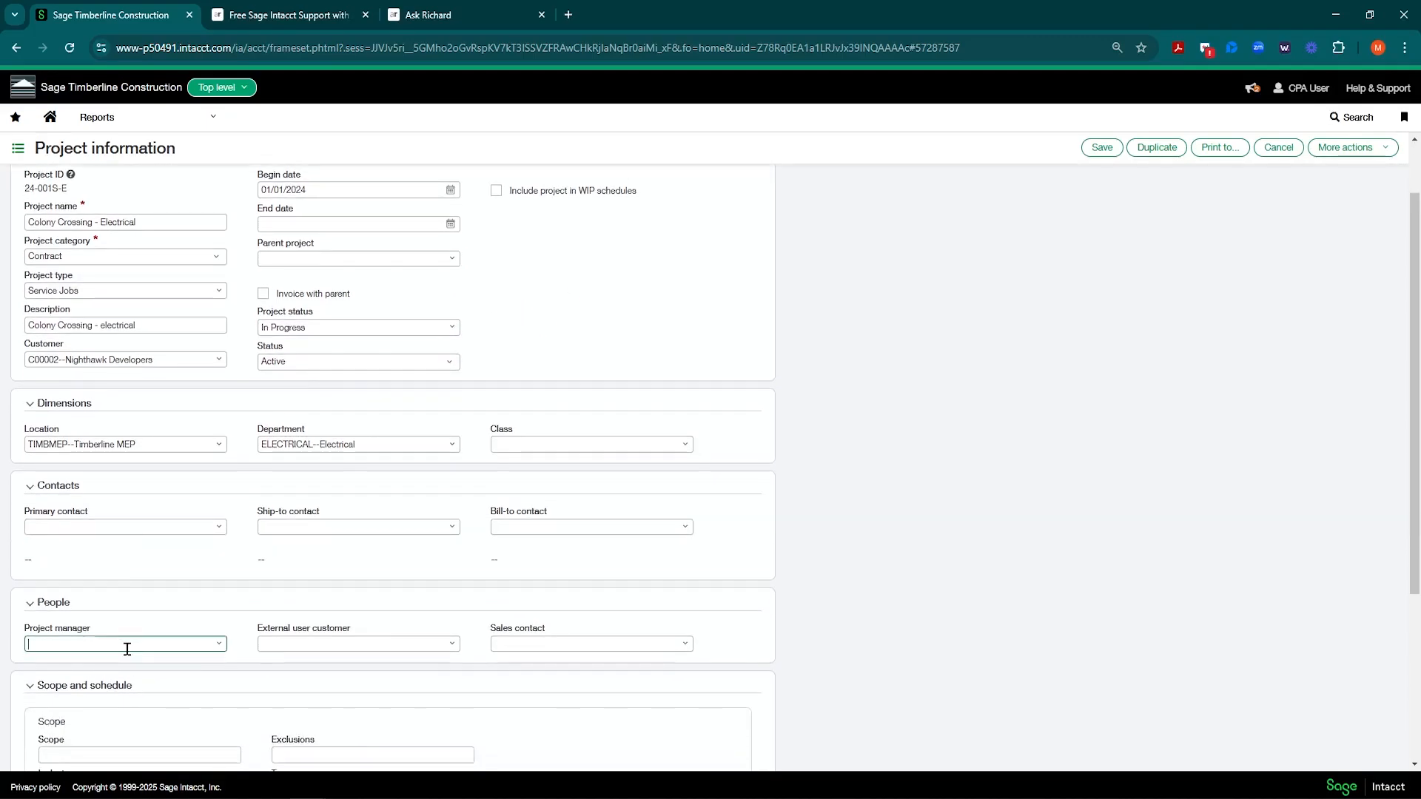
scroll(267, 532, up, 1)
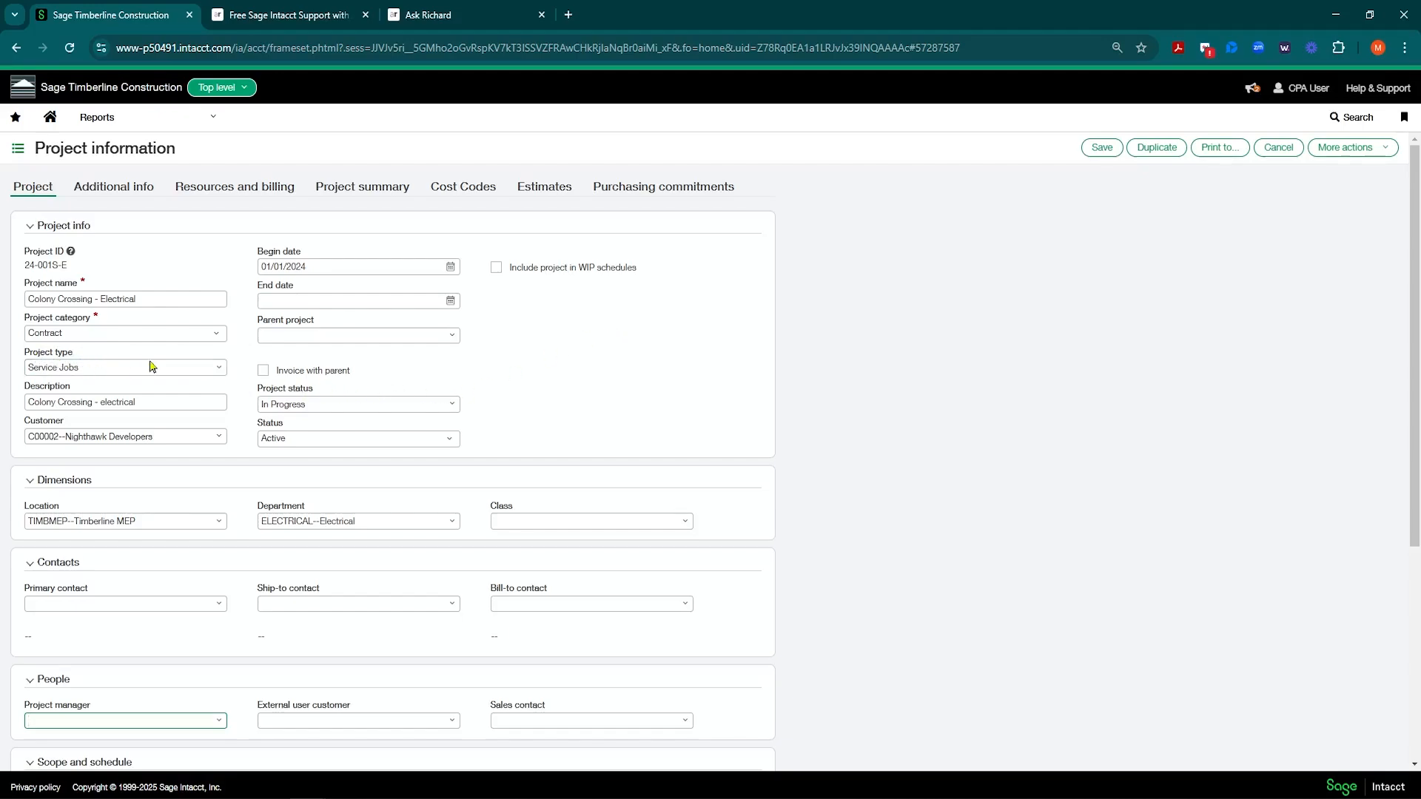
Step: Review the project type and project status lists, leaving Service Jobs and In Progress unchanged
click(219, 370)
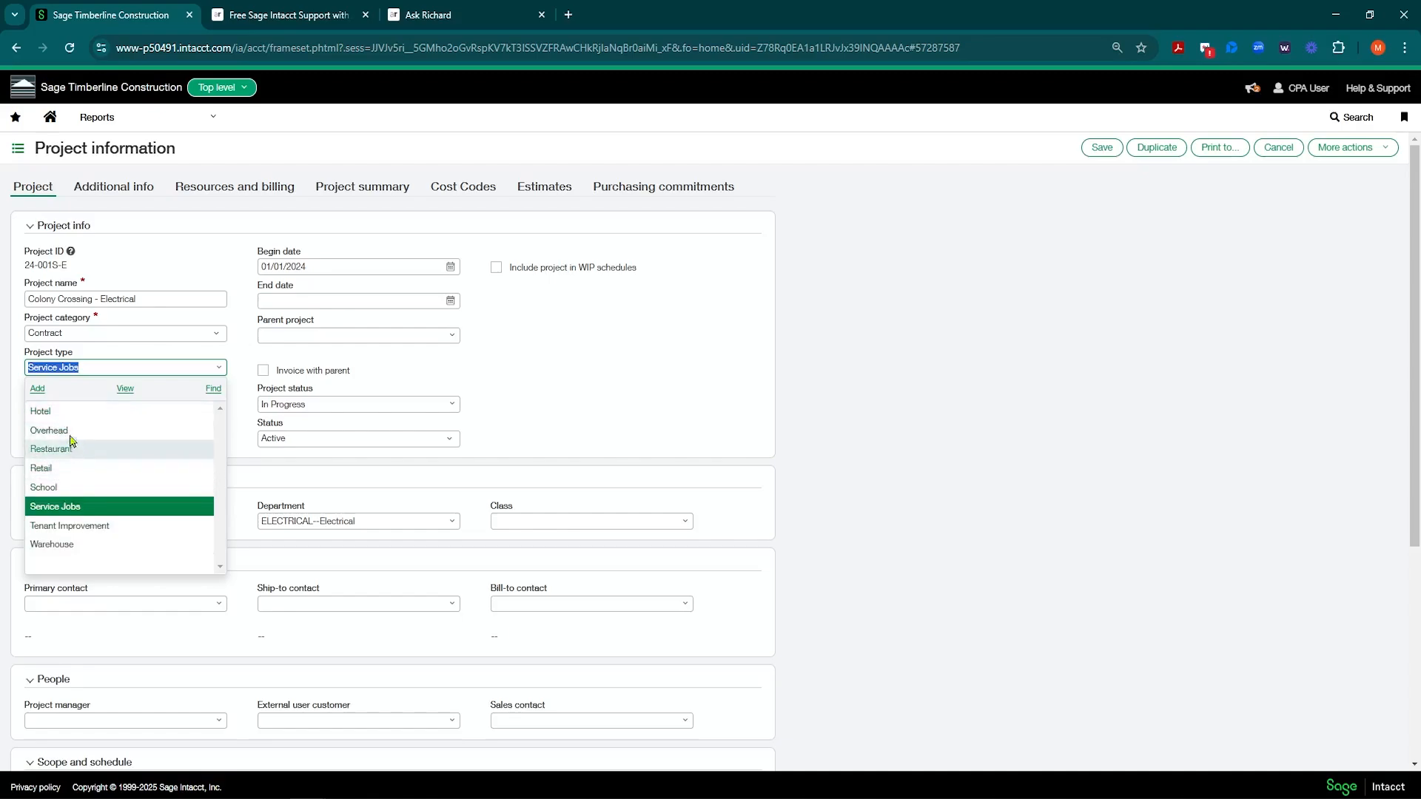
click(659, 362)
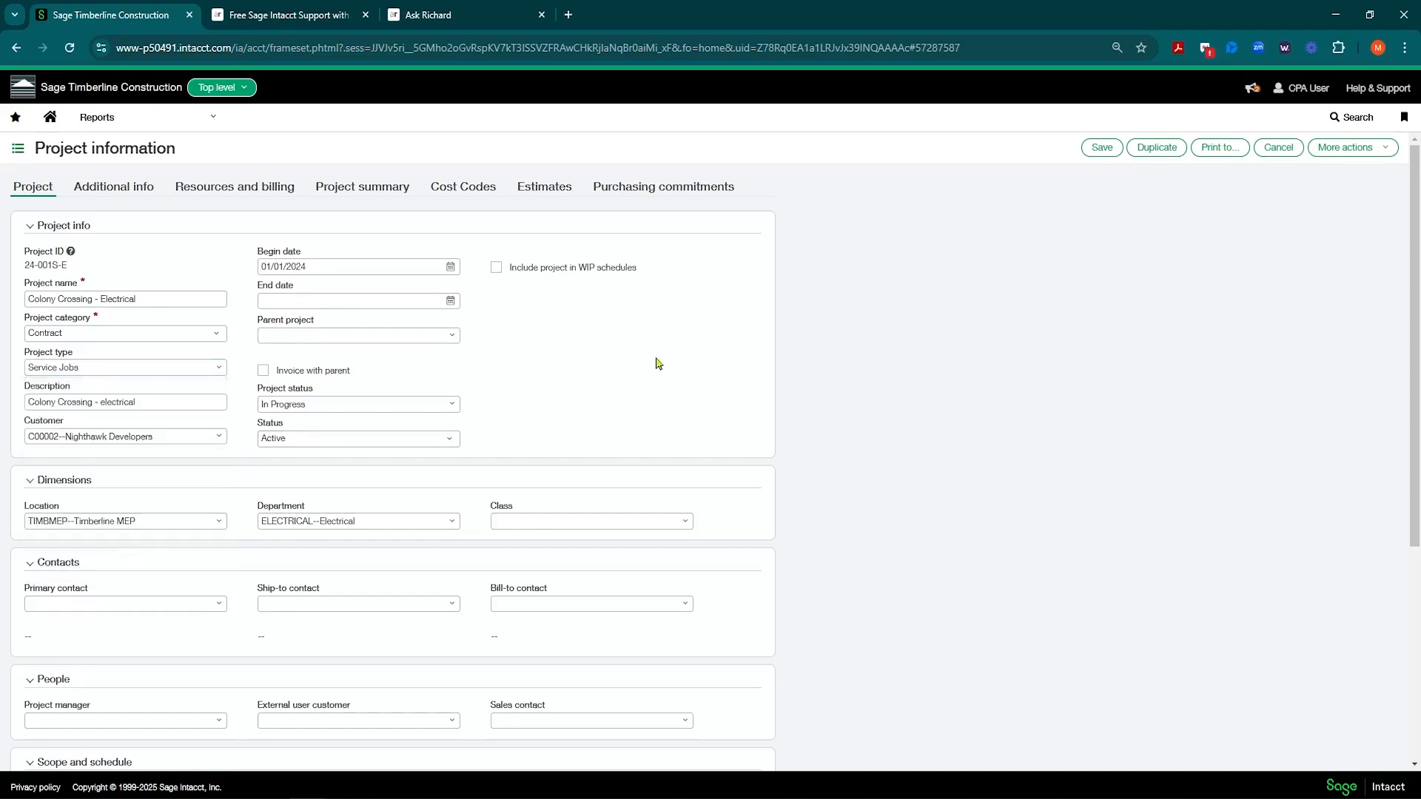
click(451, 404)
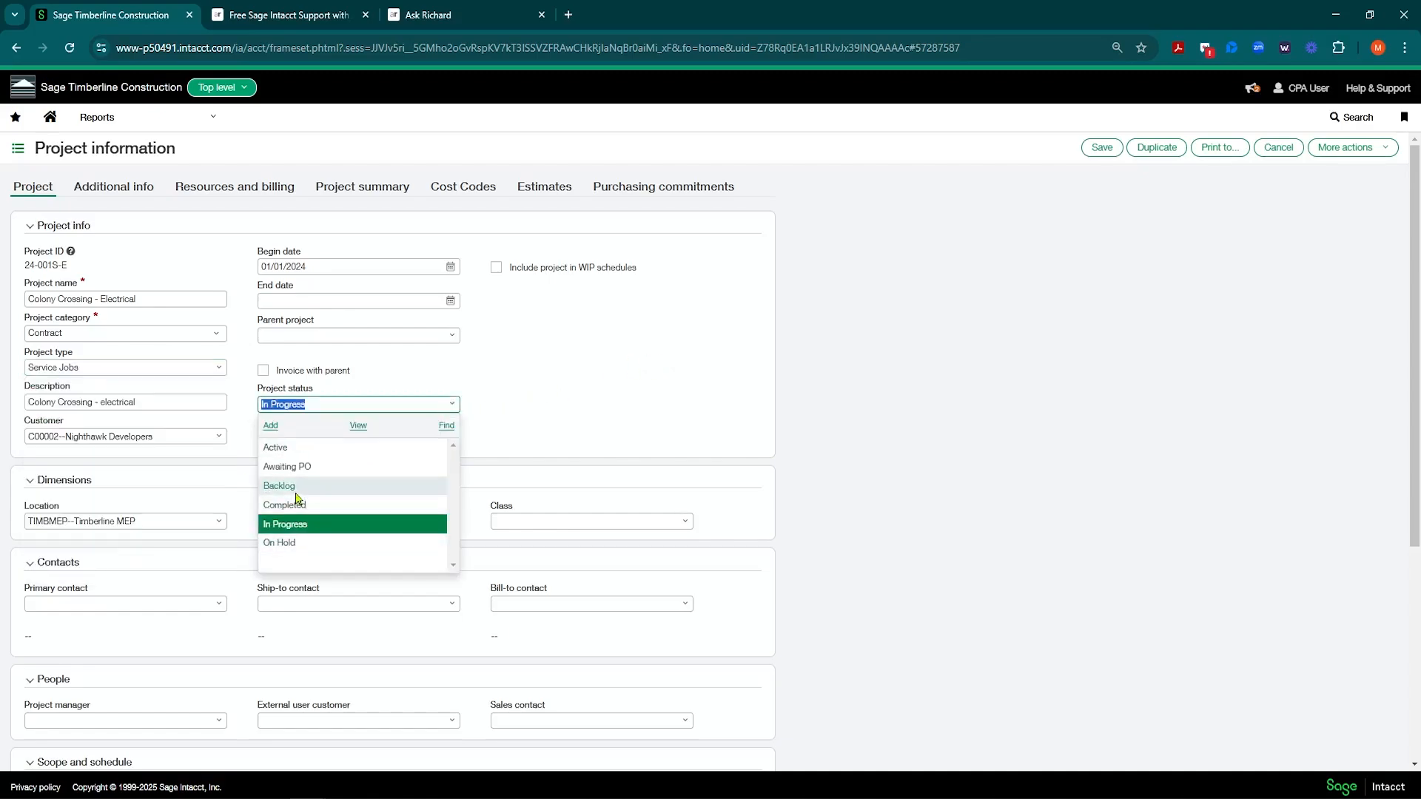
click(608, 400)
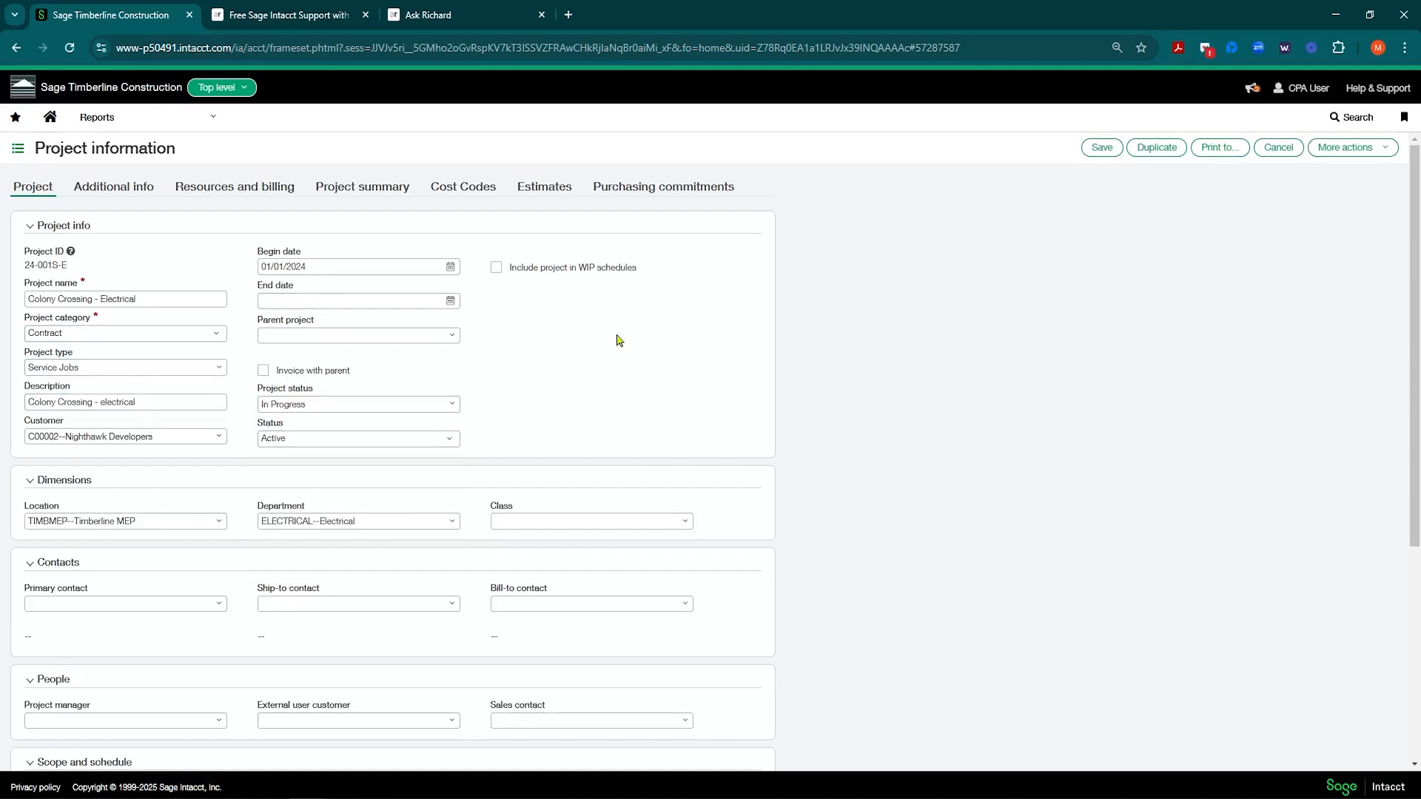
click(206, 120)
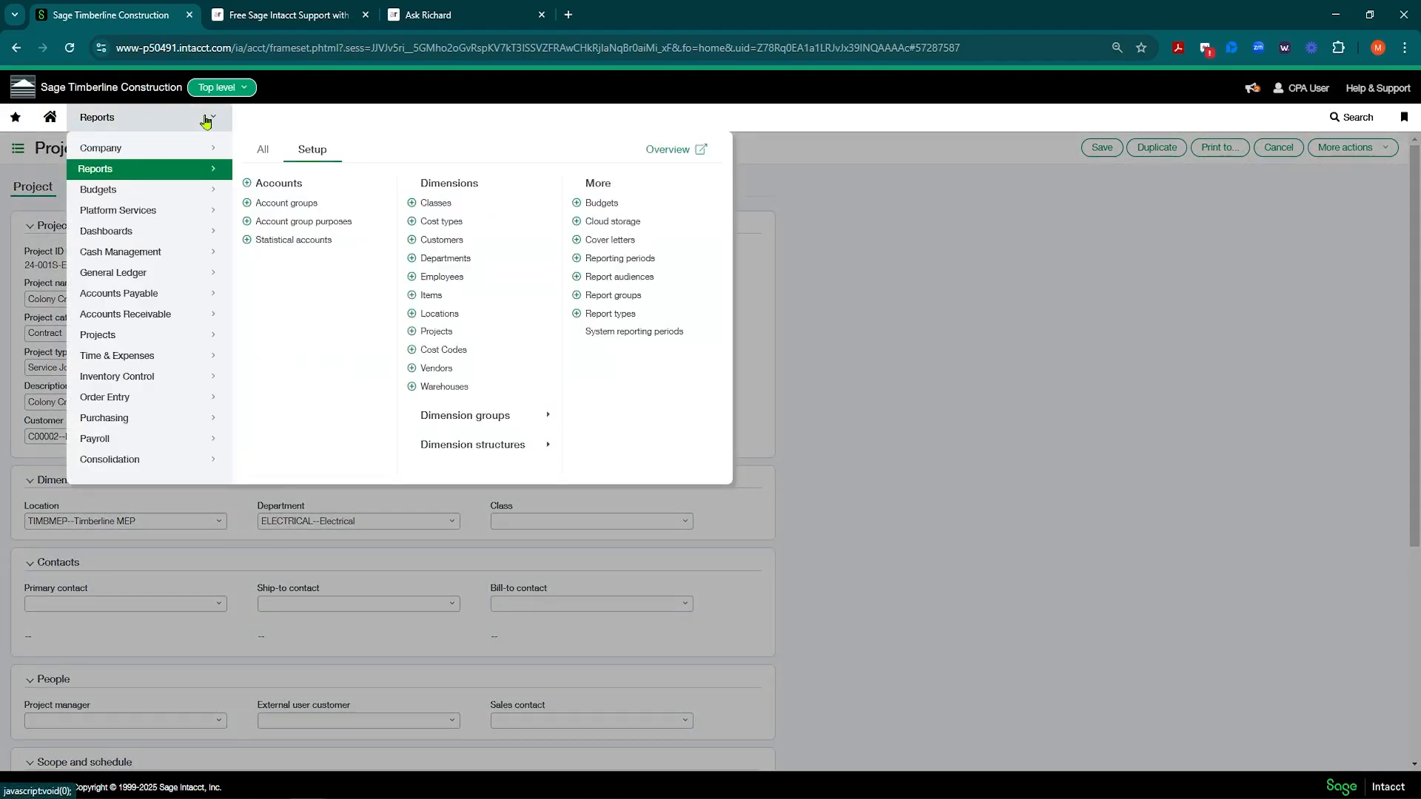
click(487, 419)
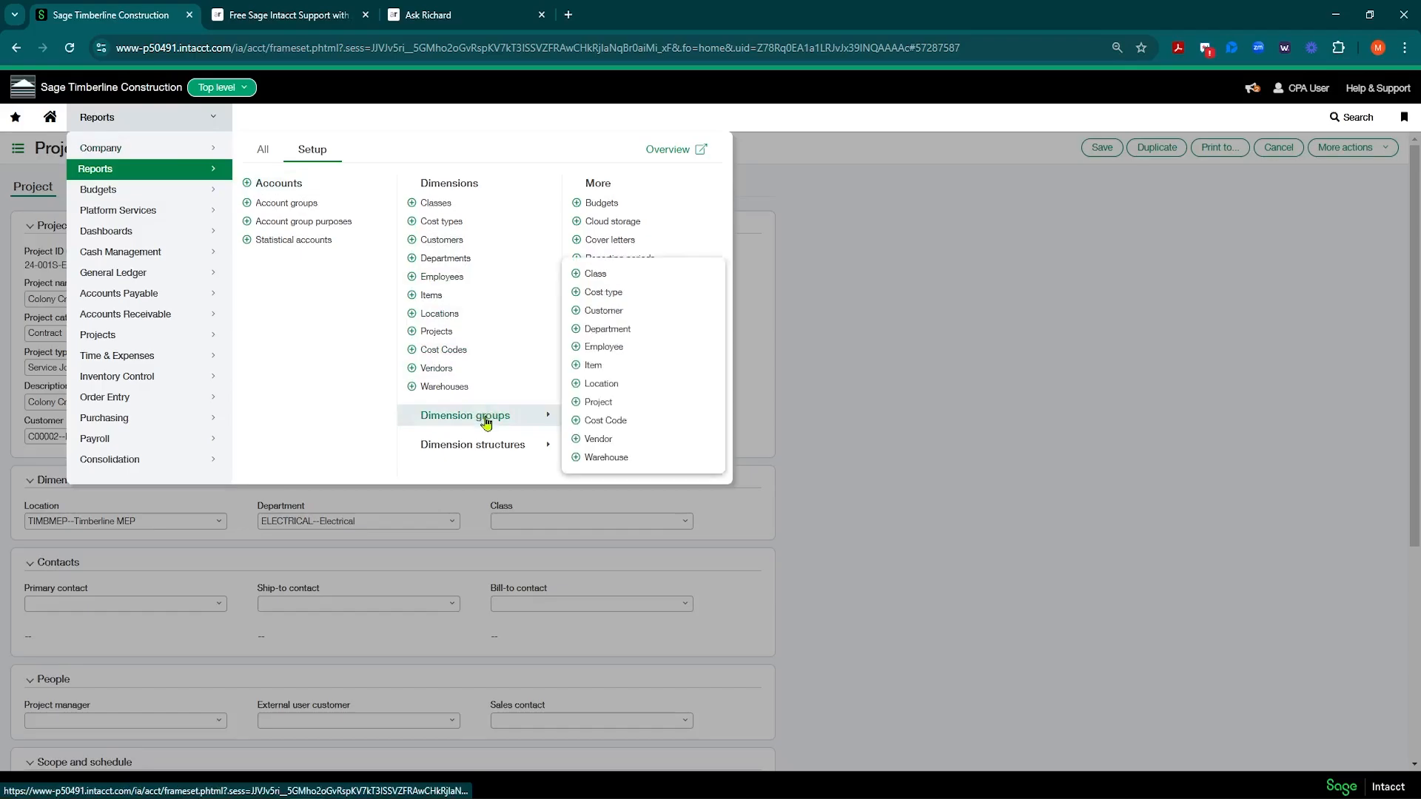
click(598, 405)
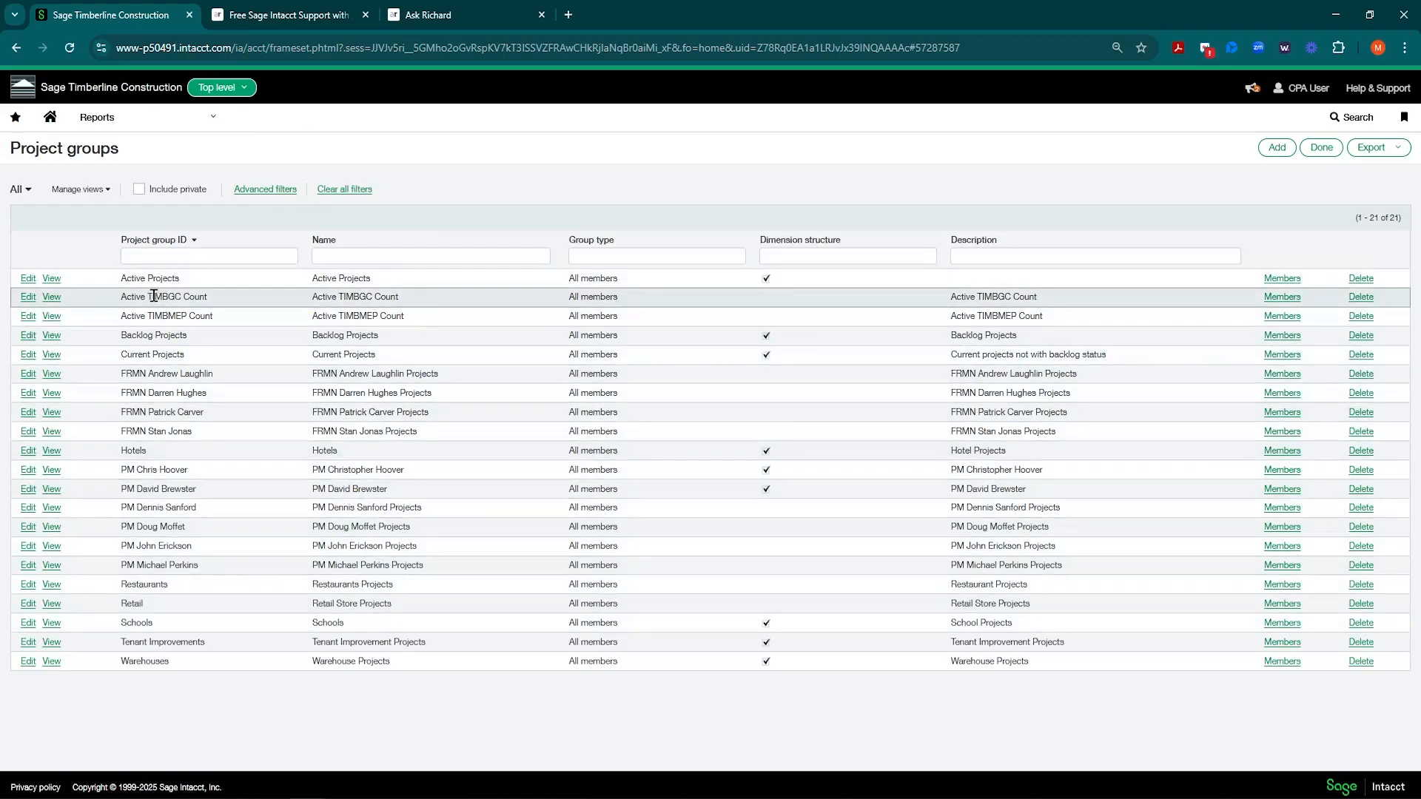
drag(121, 279, 187, 287)
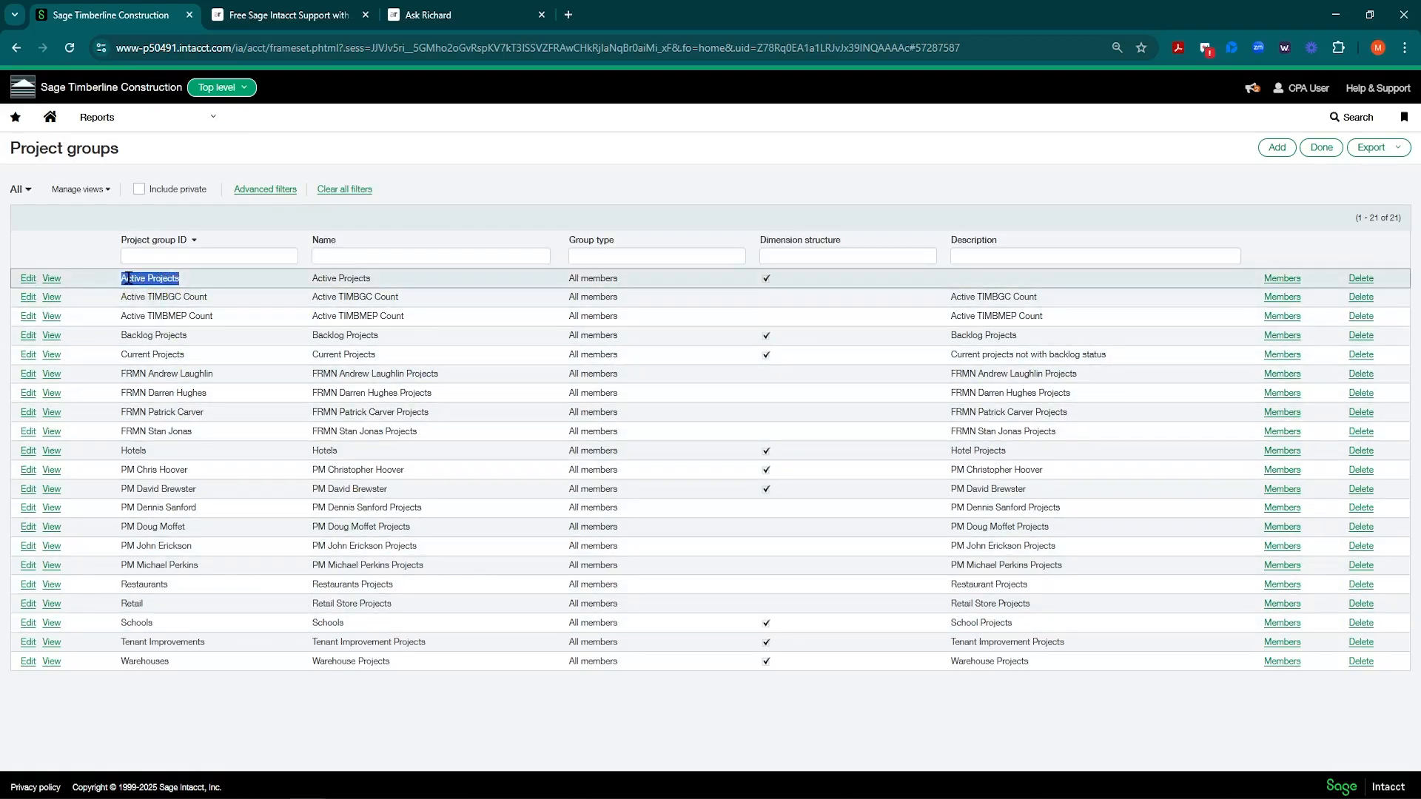
click(168, 278)
drag(123, 277, 173, 296)
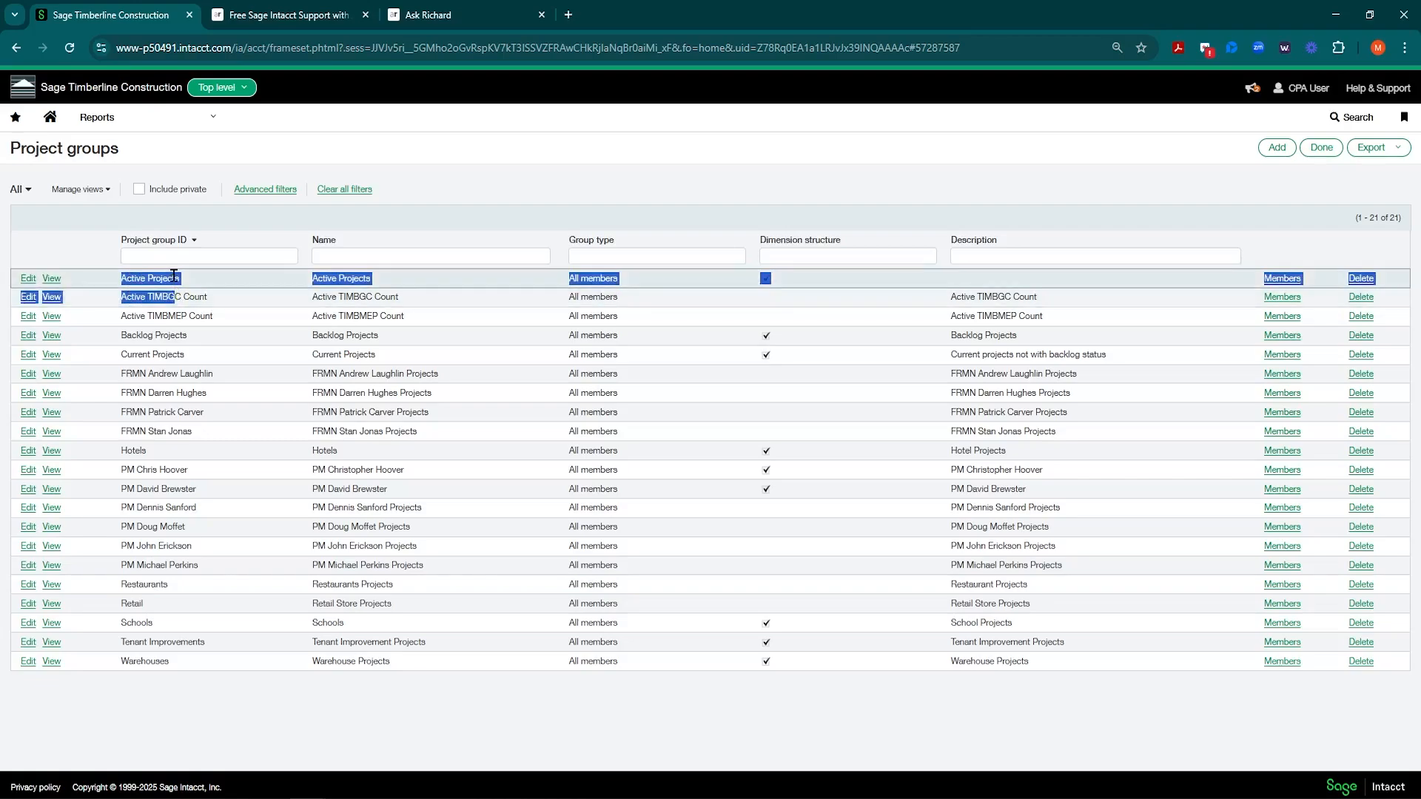
click(266, 280)
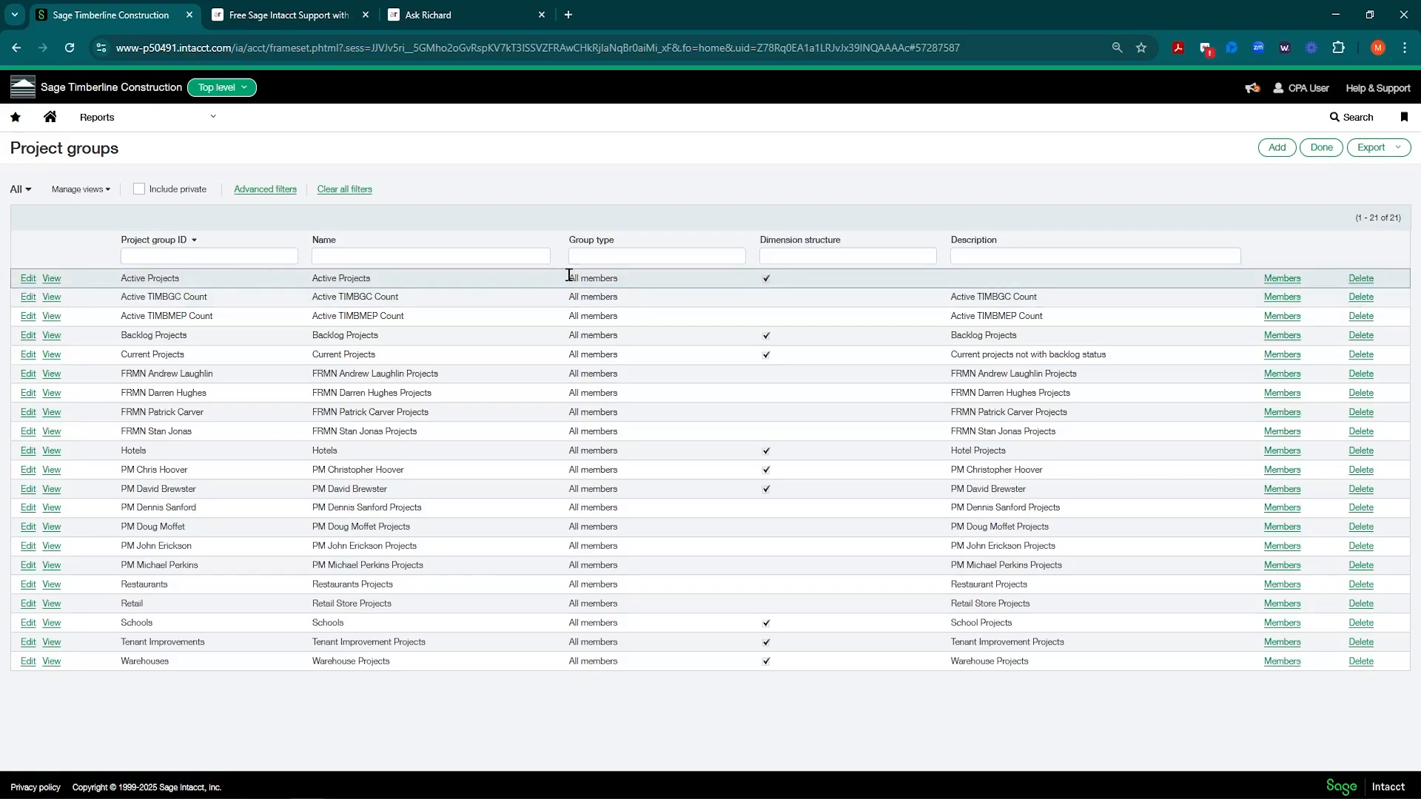
click(28, 281)
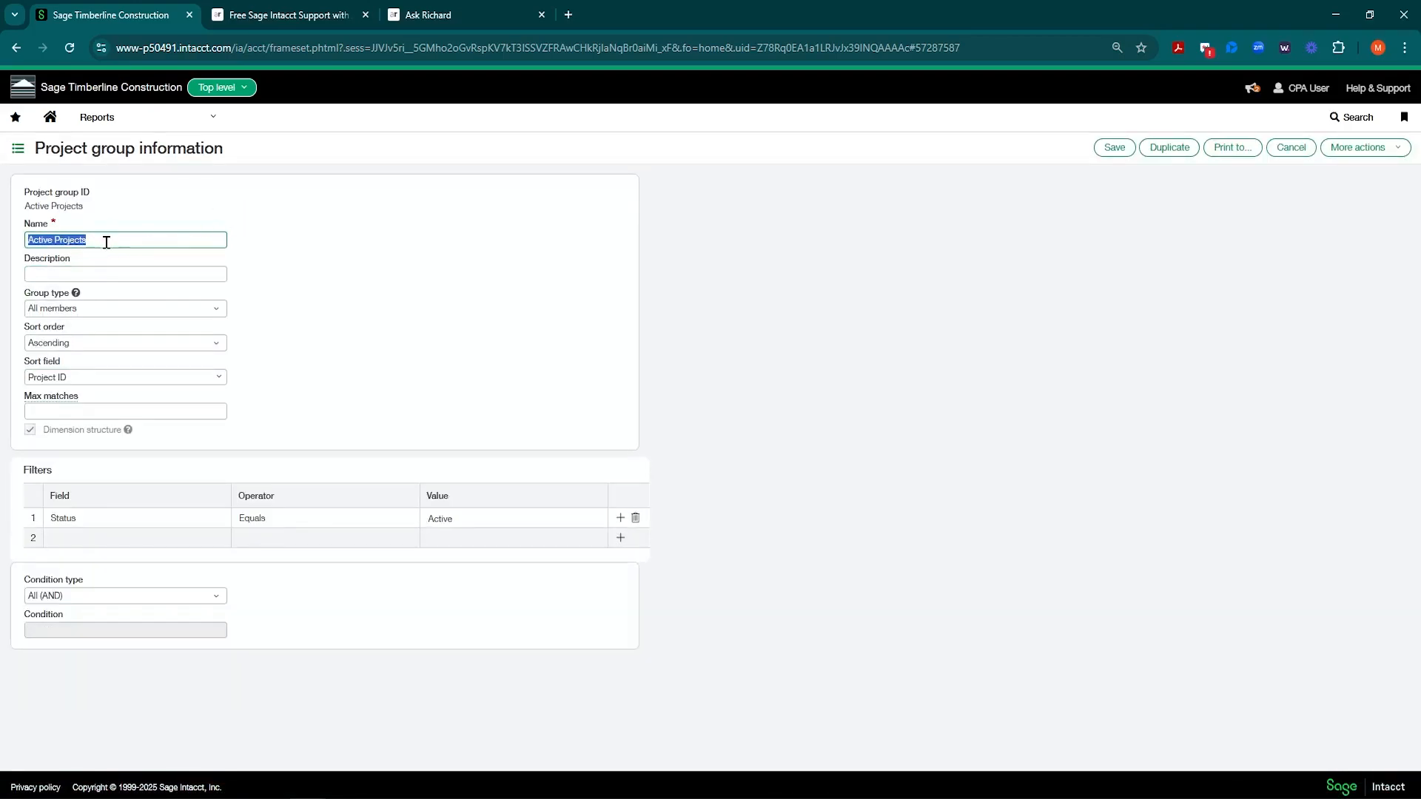
click(107, 243)
click(215, 309)
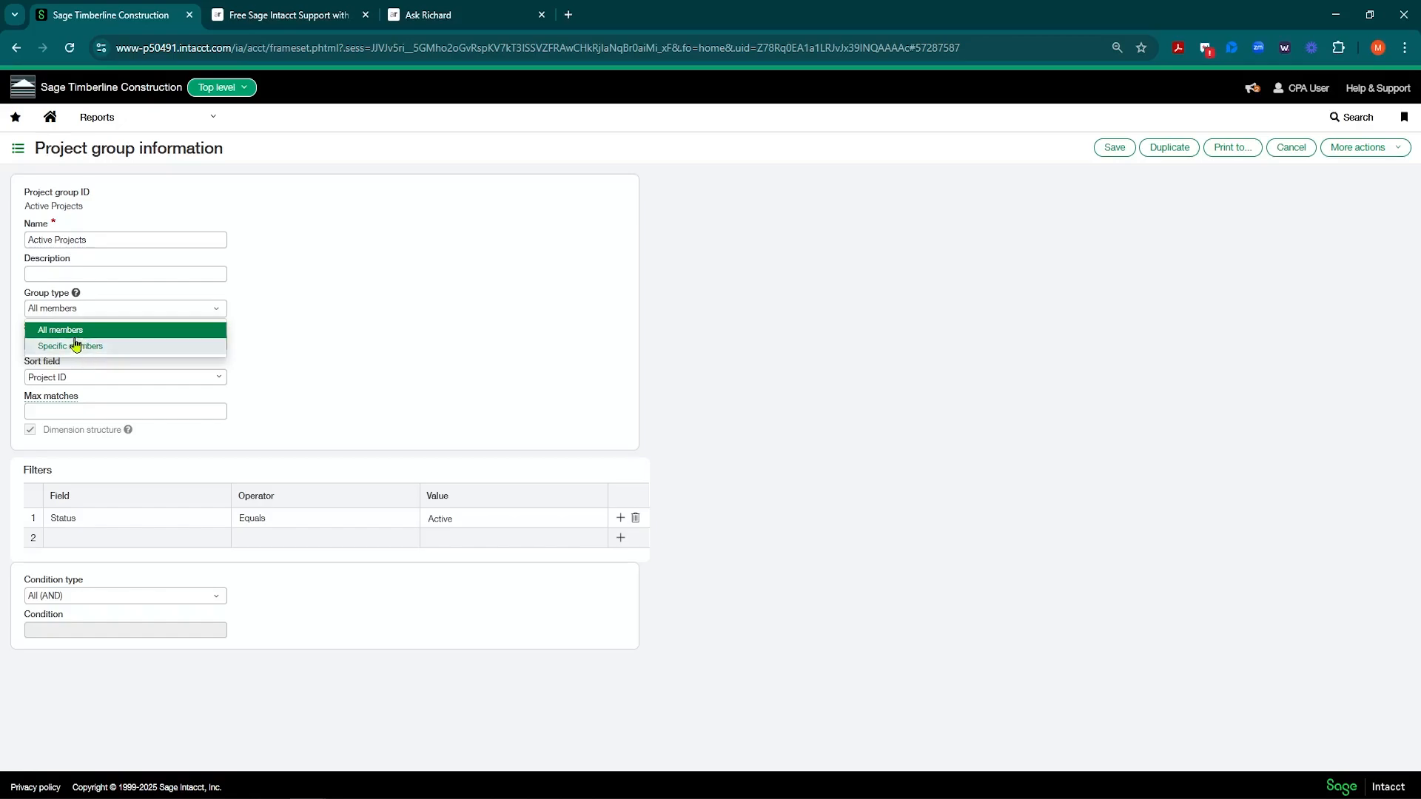
drag(288, 286, 127, 311)
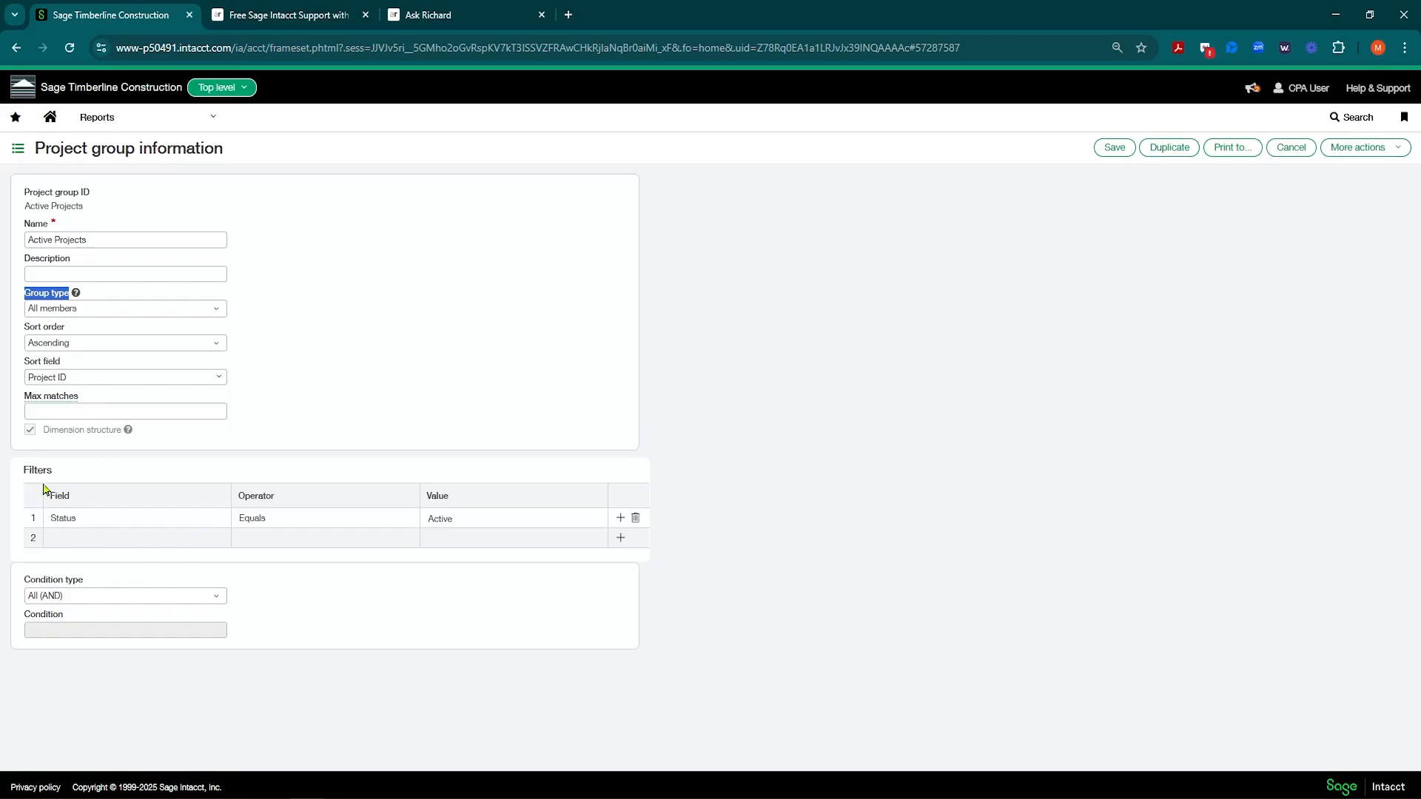
click(111, 516)
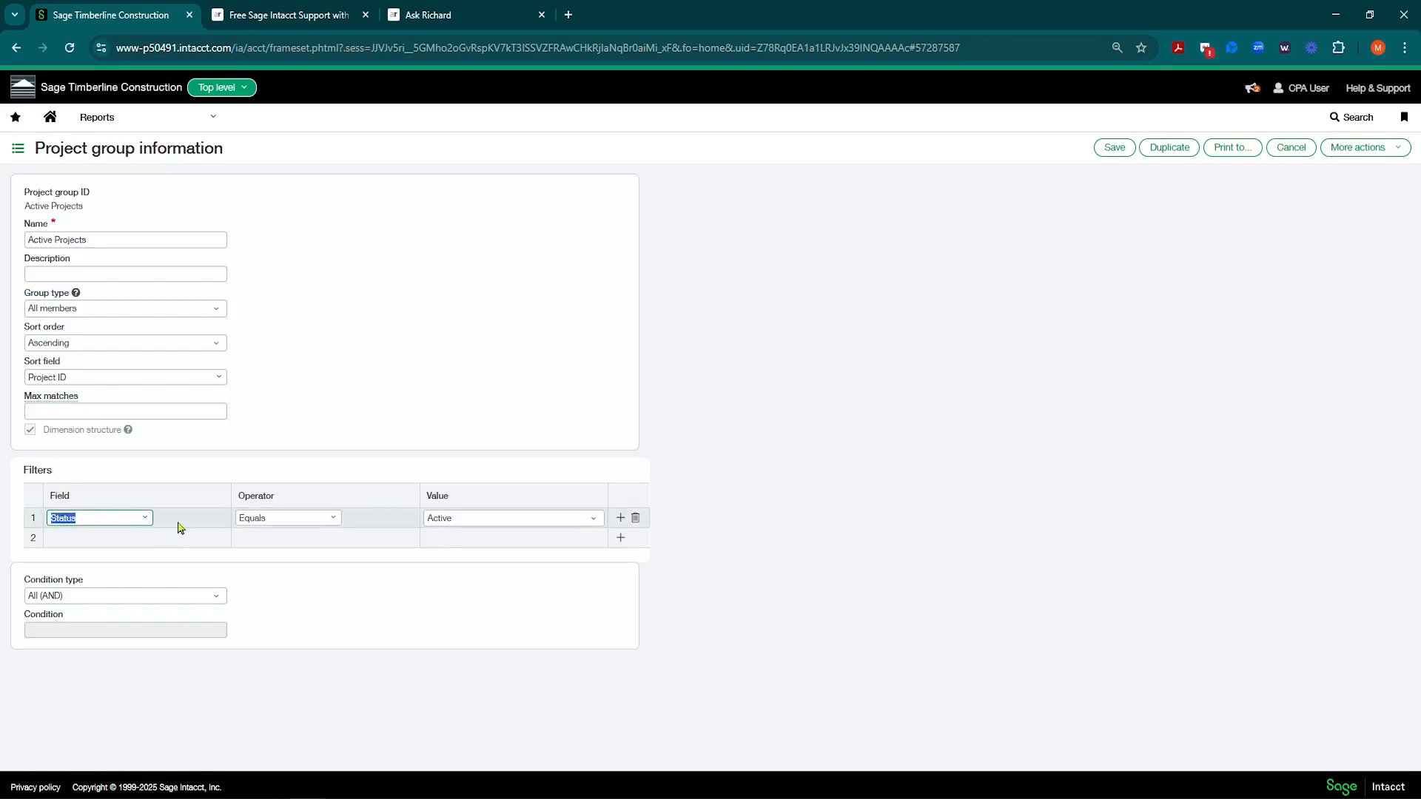
click(145, 518)
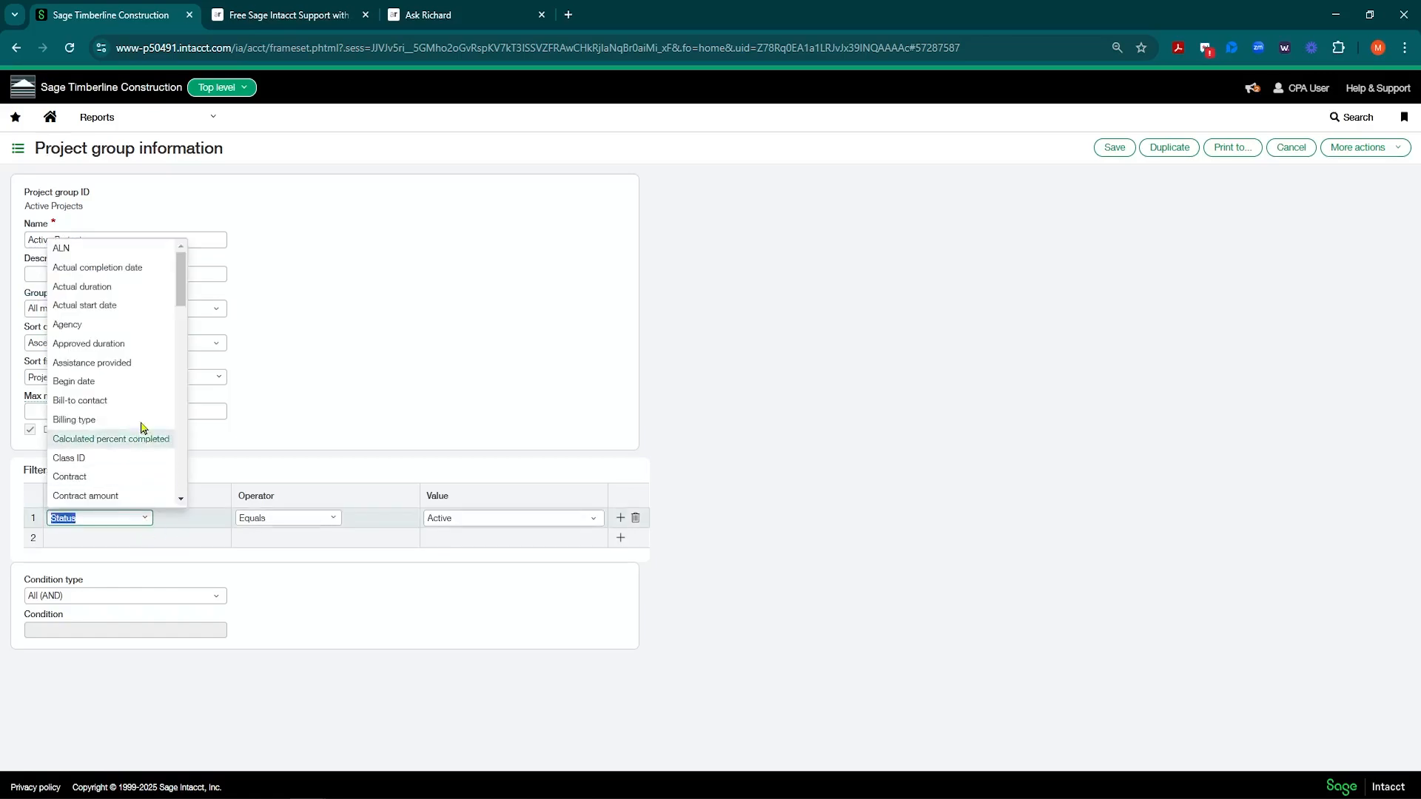
scroll(141, 389, down, 2)
scroll(139, 384, down, 6)
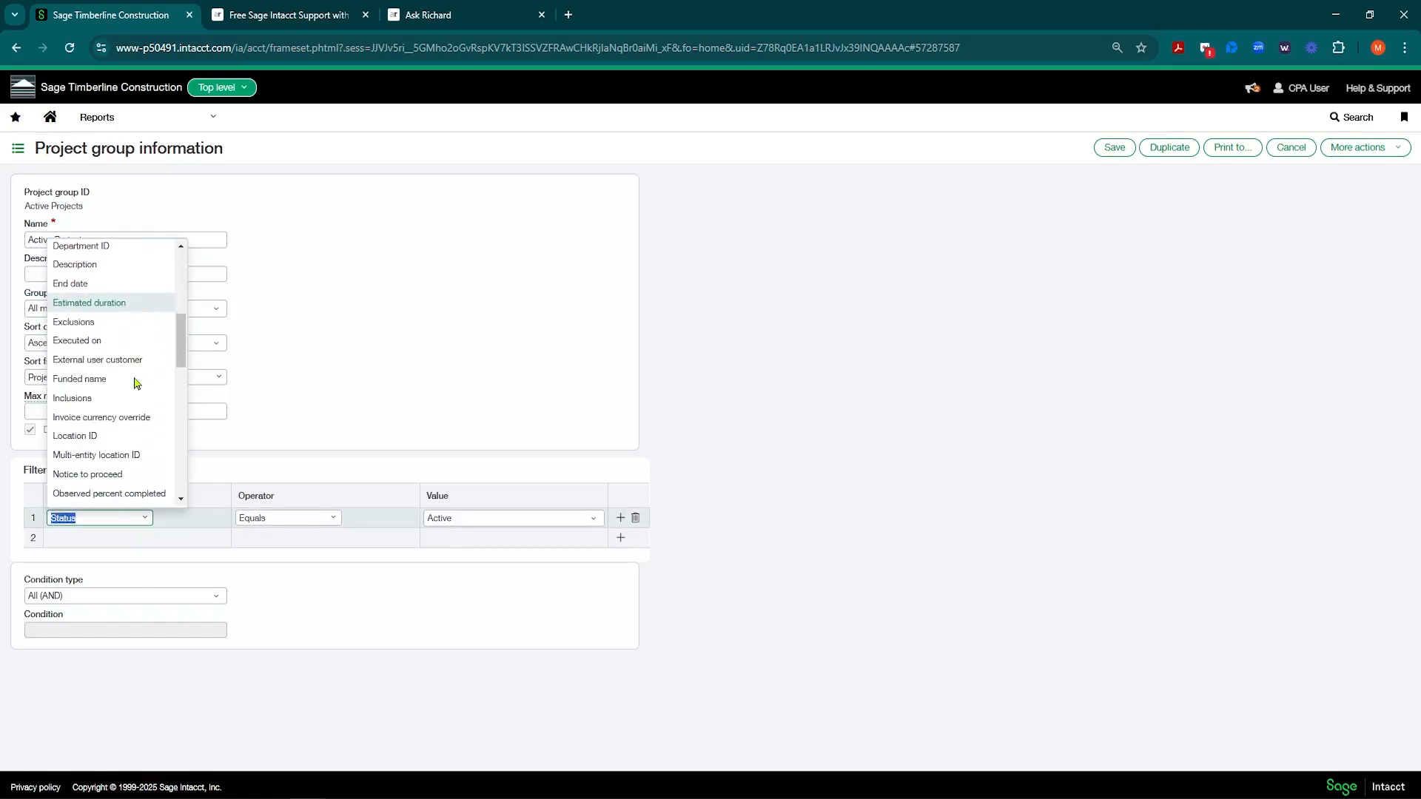
scroll(137, 383, down, 7)
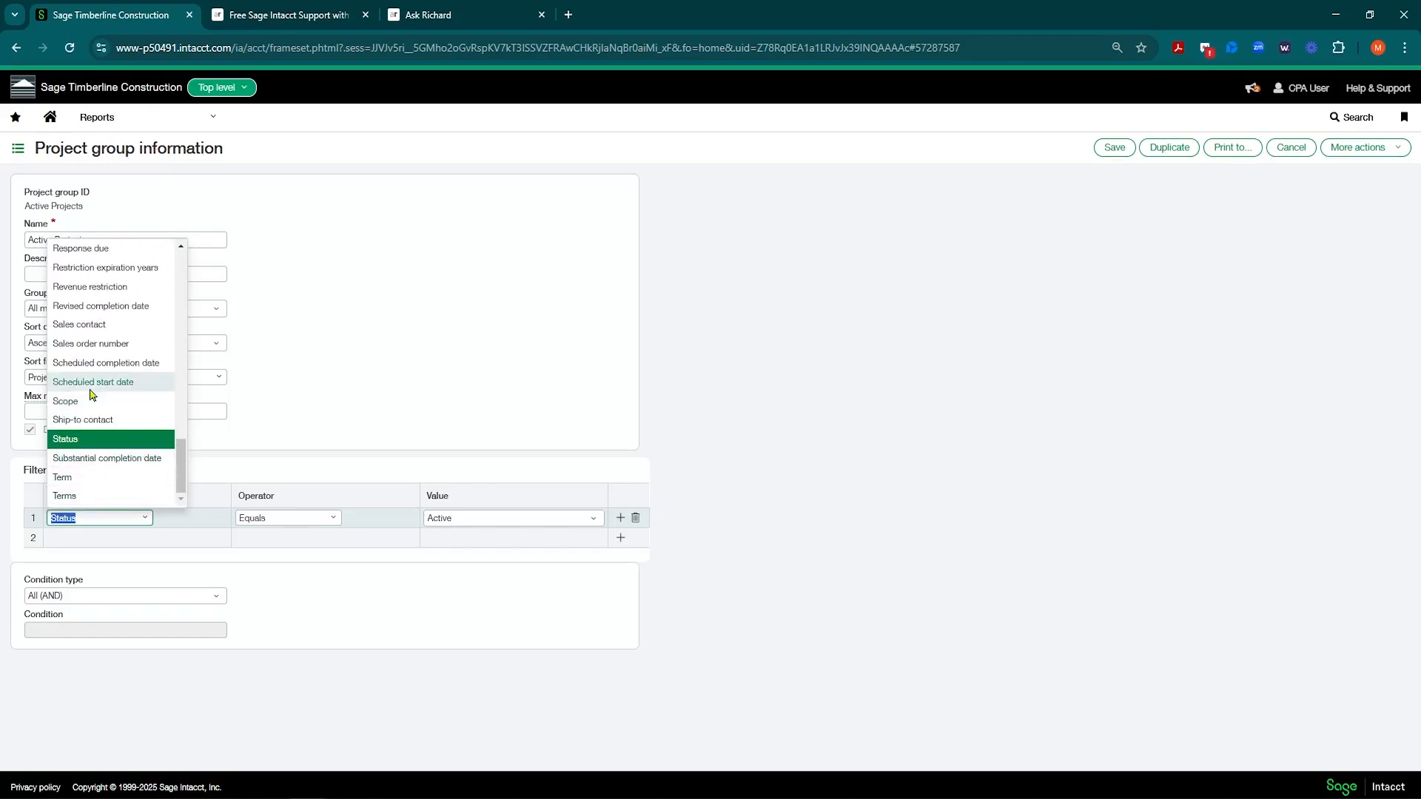
scroll(169, 357, up, 15)
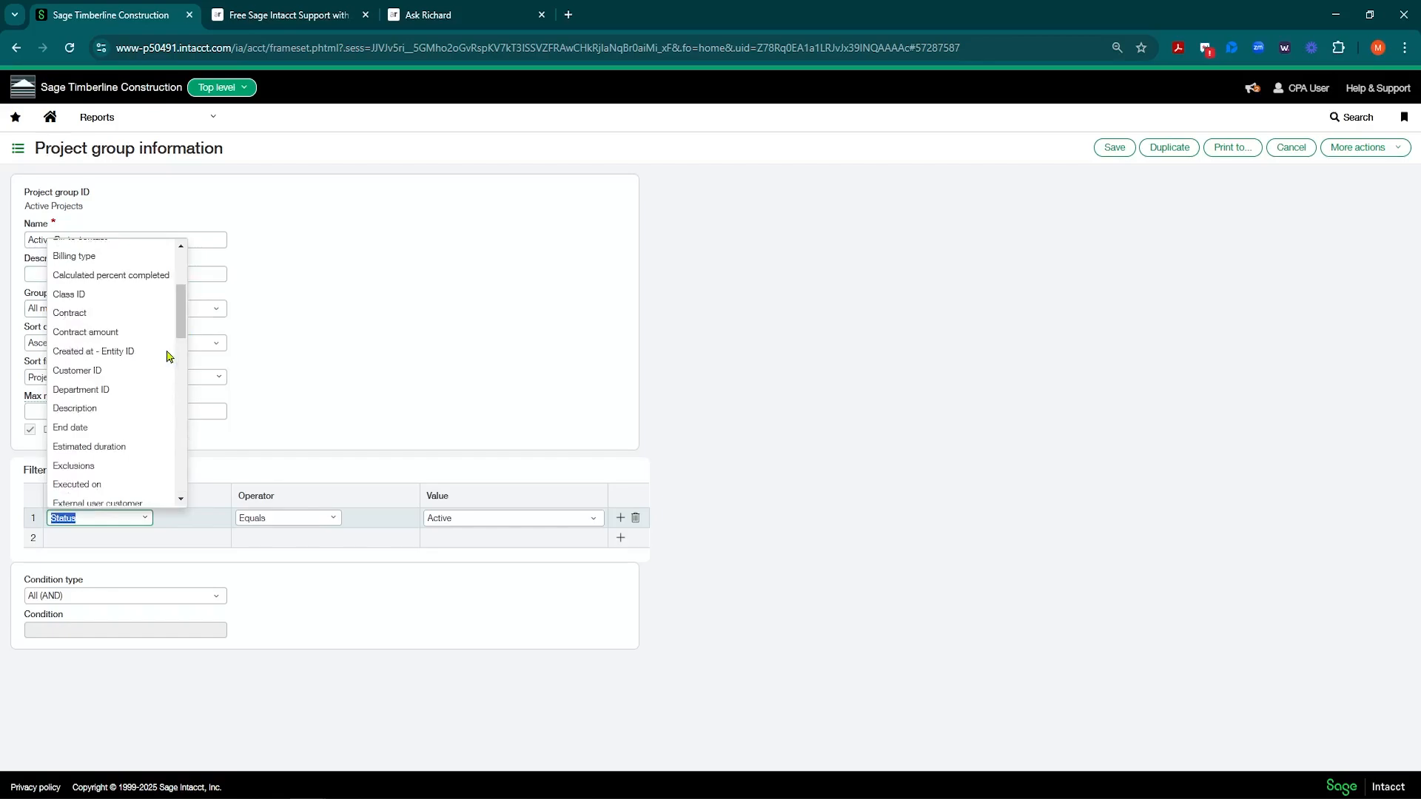
click(324, 333)
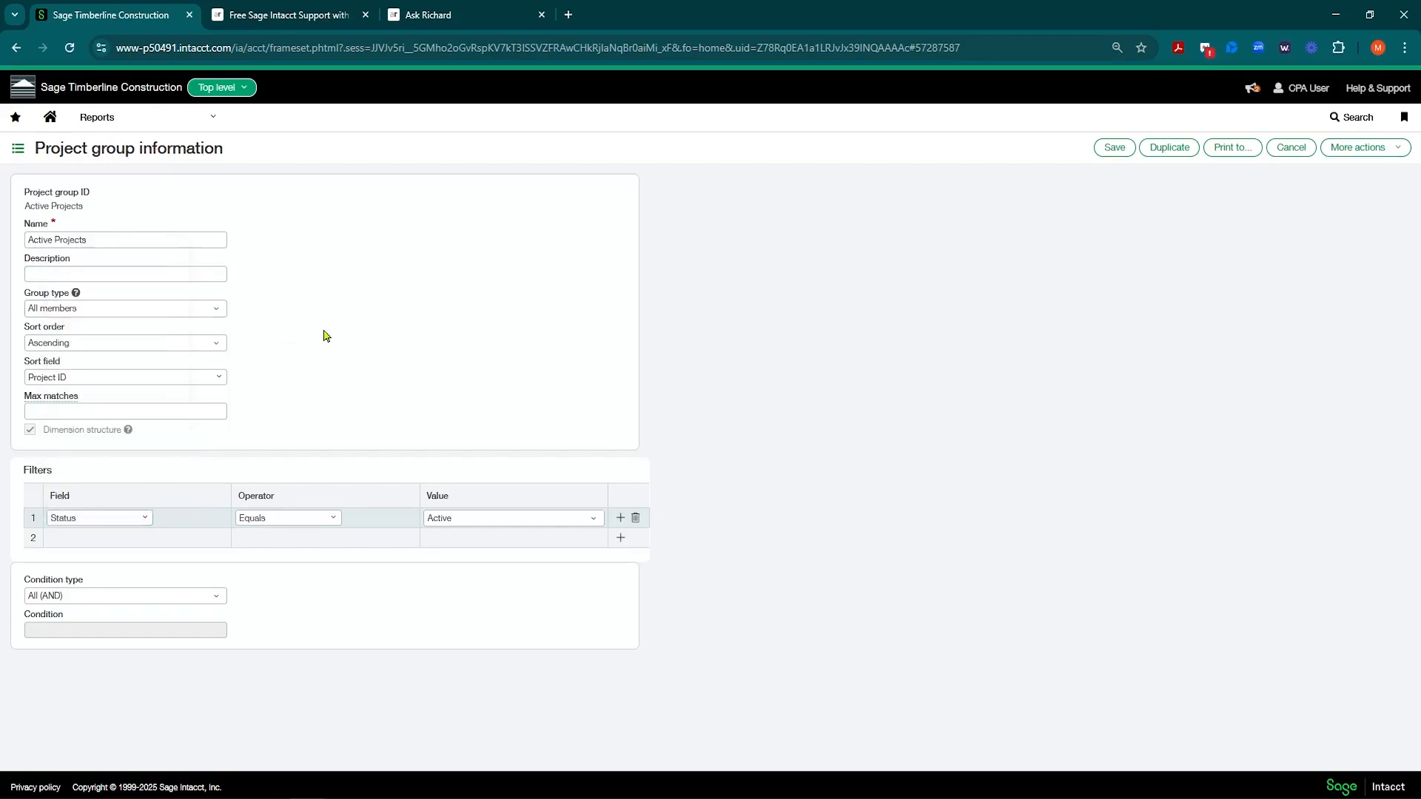
click(140, 521)
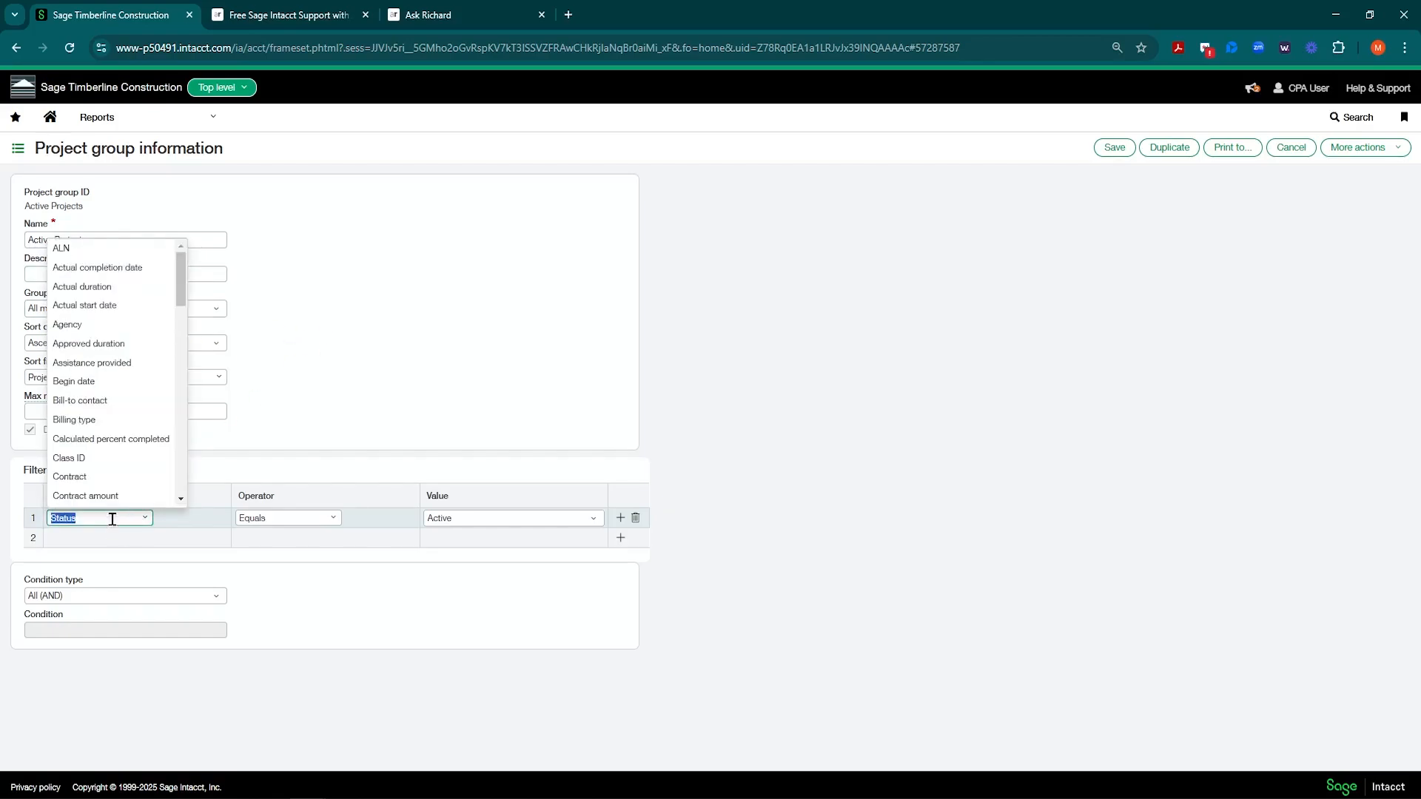
click(292, 518)
click(459, 527)
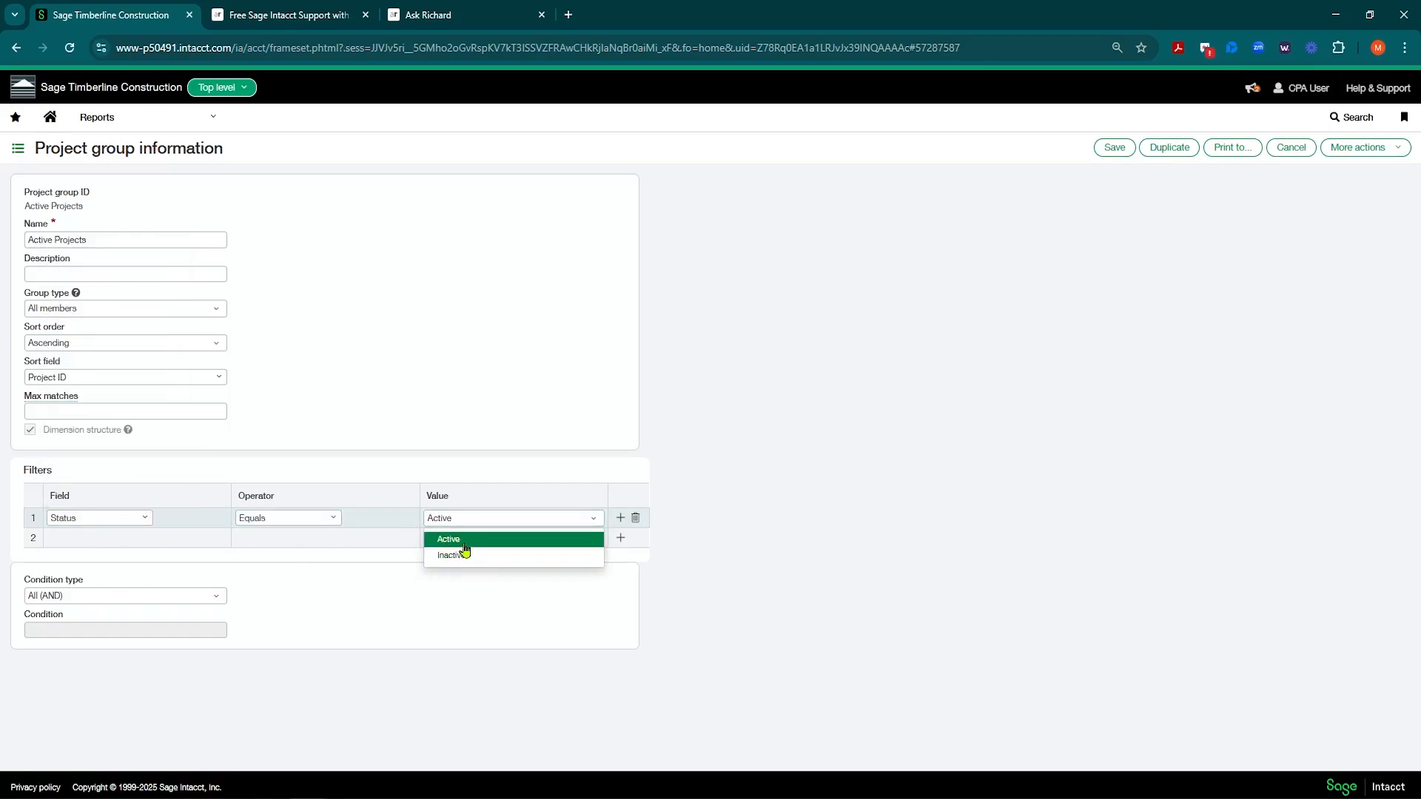
click(459, 540)
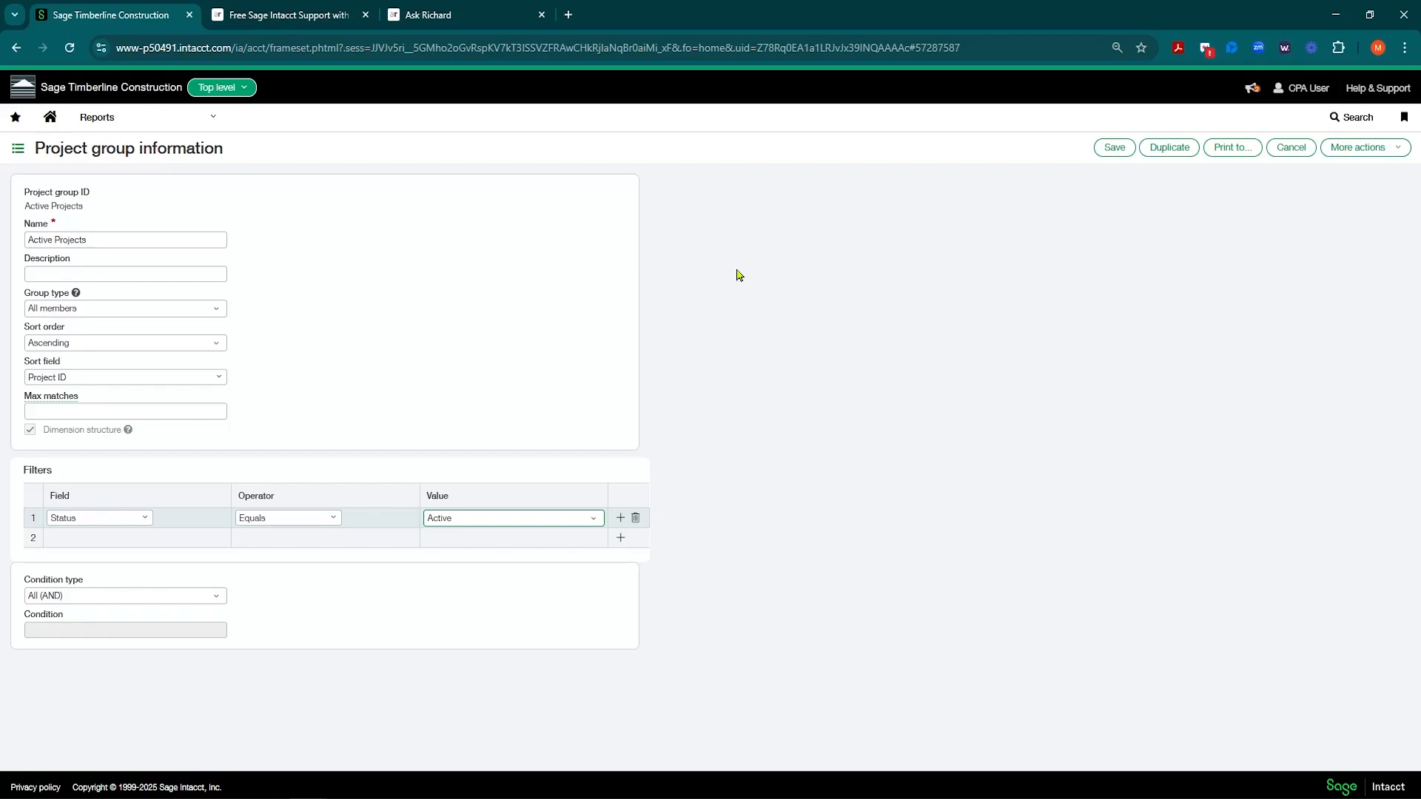
click(215, 597)
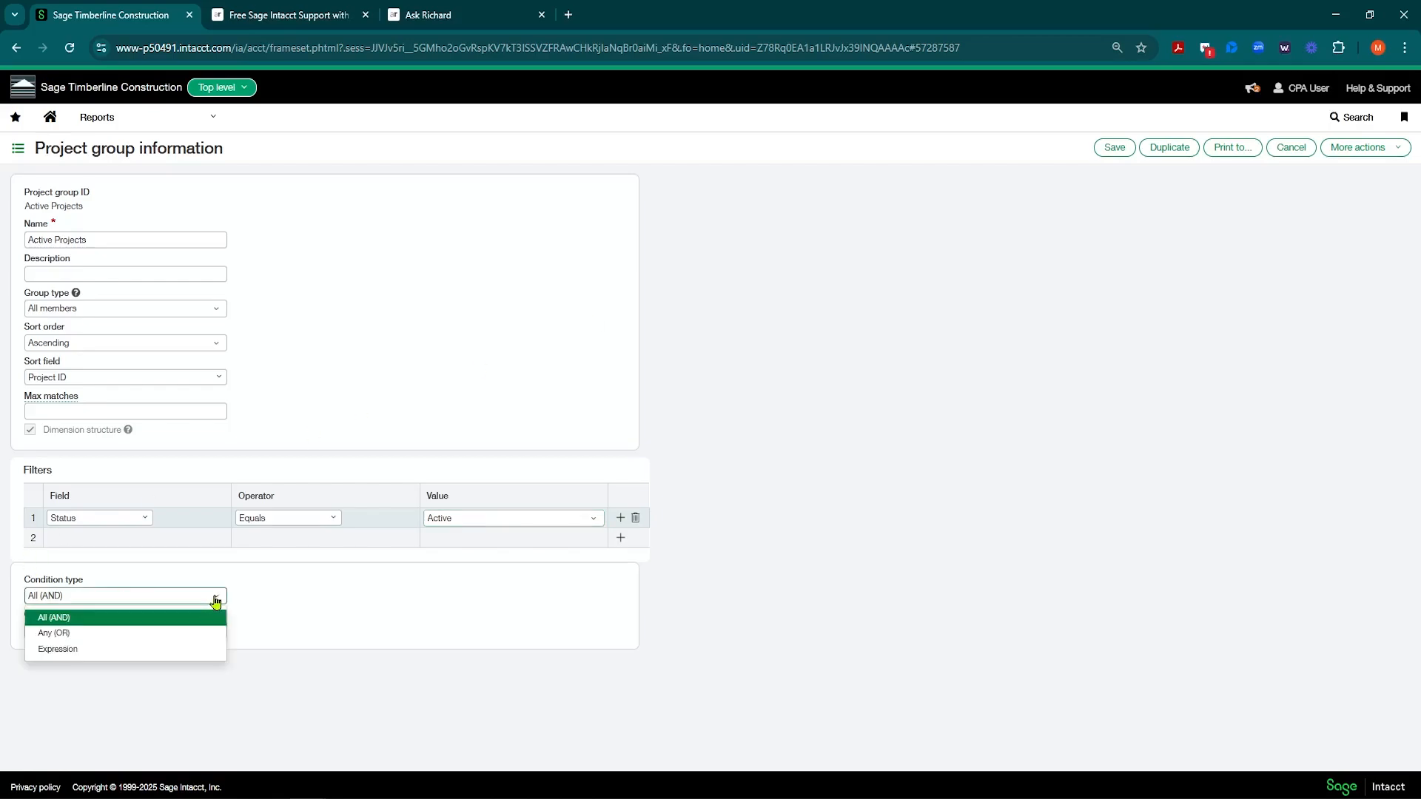
click(66, 620)
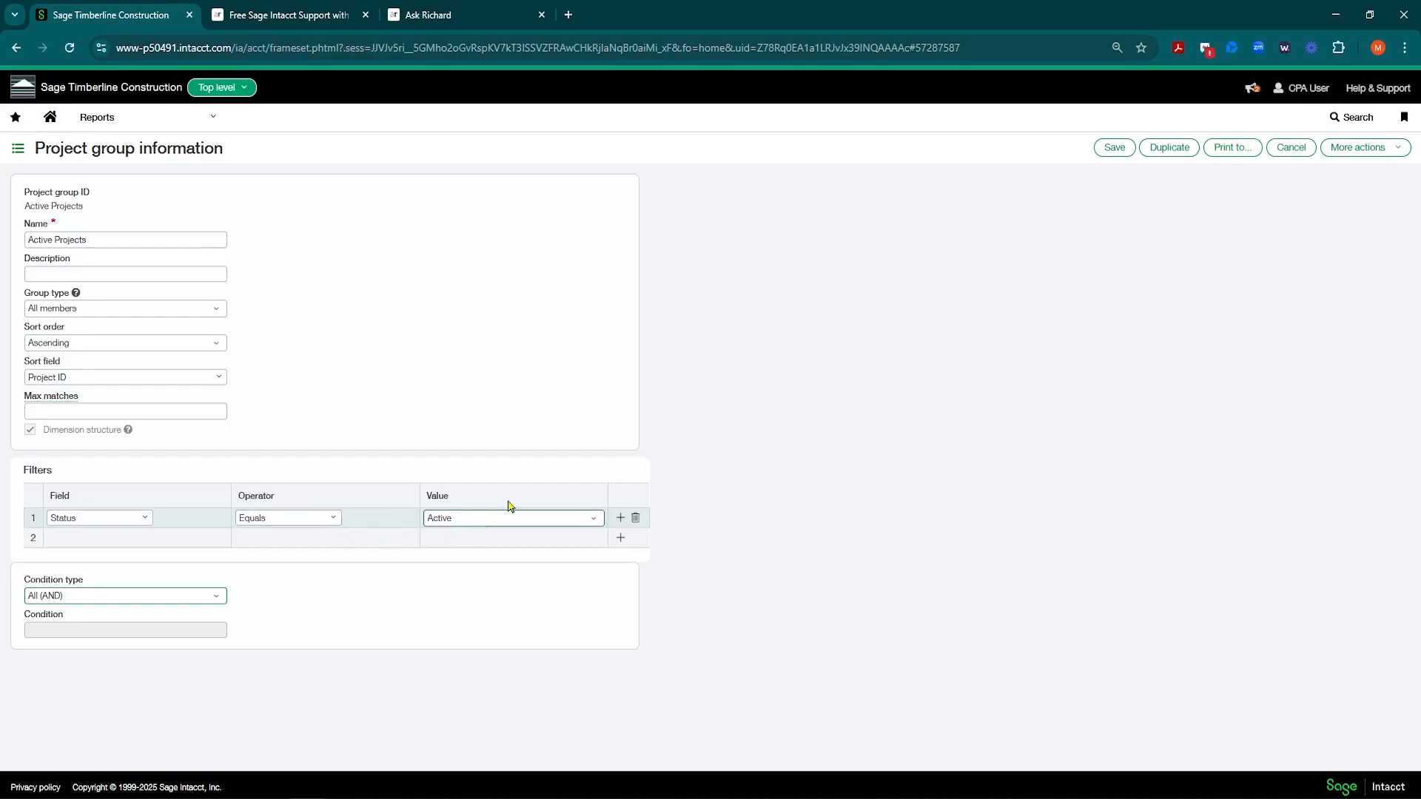
Step: Cancel the Active Projects group and highlight the Hotels and Restaurants group IDs in the list
click(1289, 152)
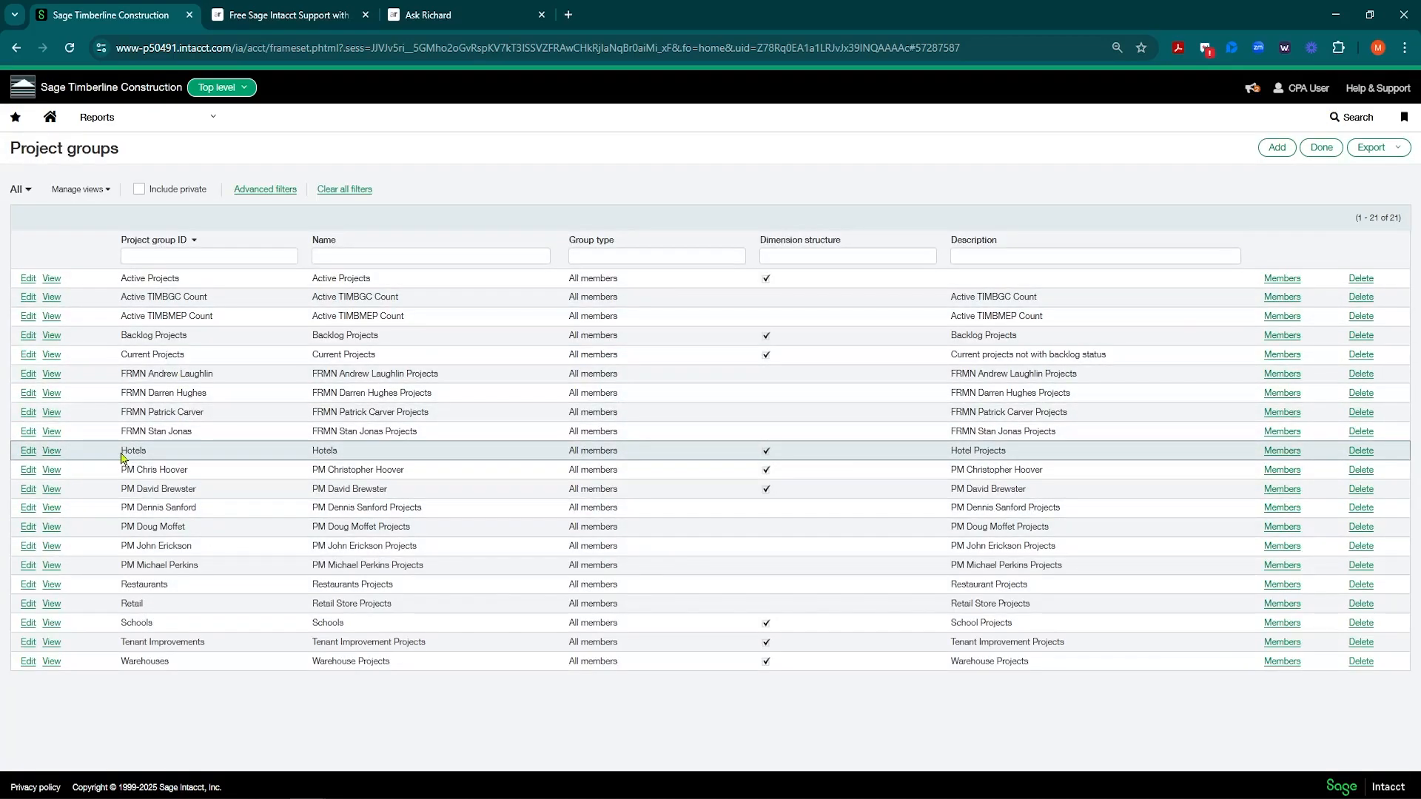
drag(120, 455, 159, 457)
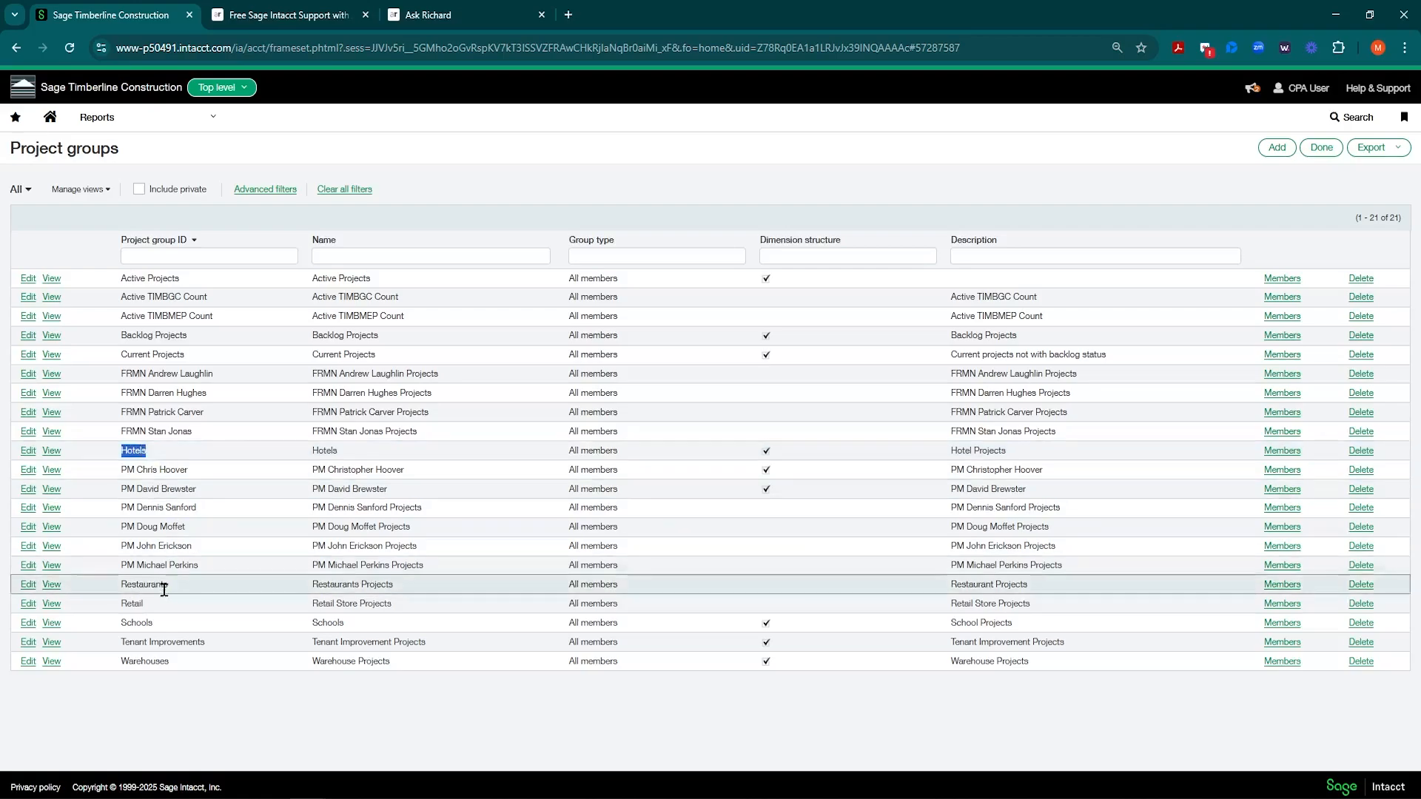
drag(123, 585, 178, 586)
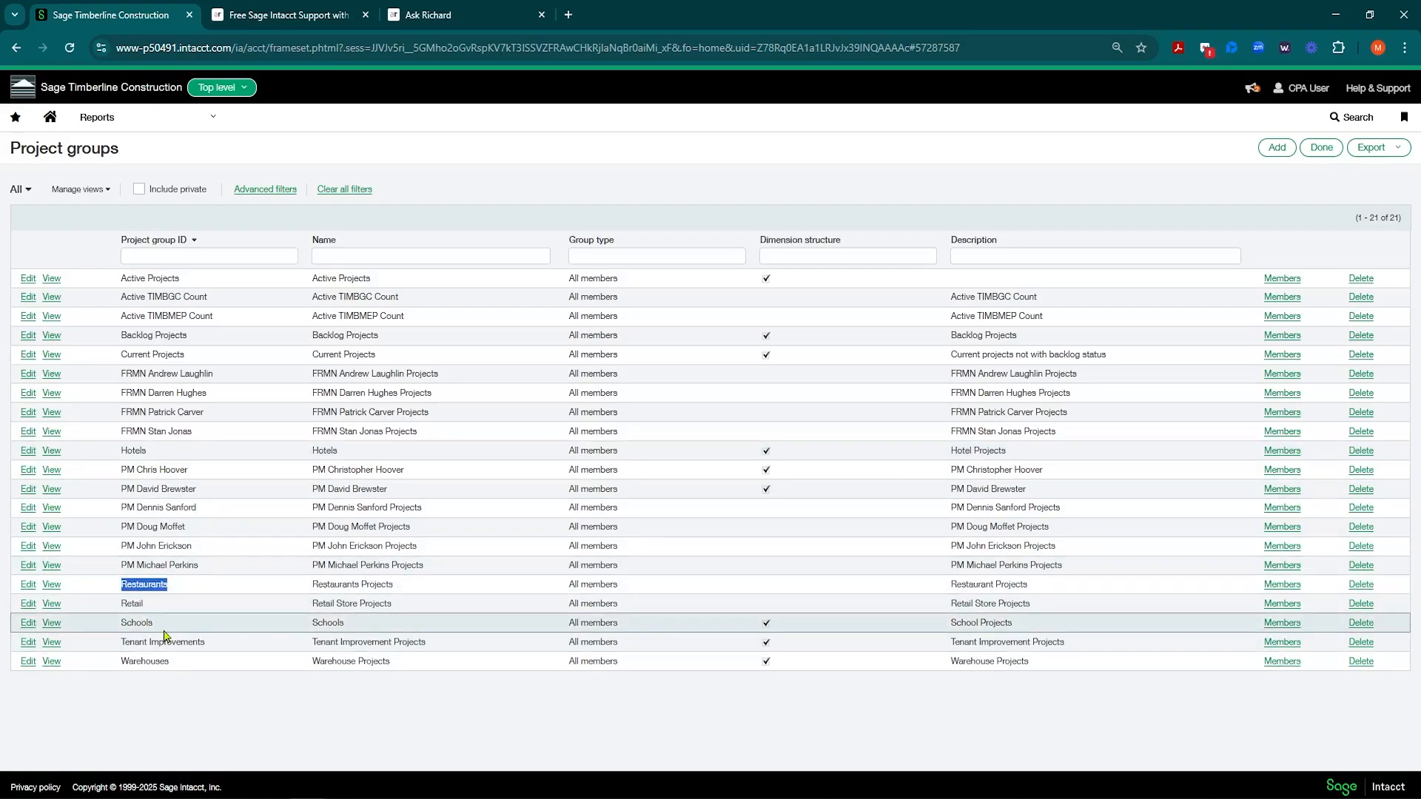
drag(120, 455, 152, 459)
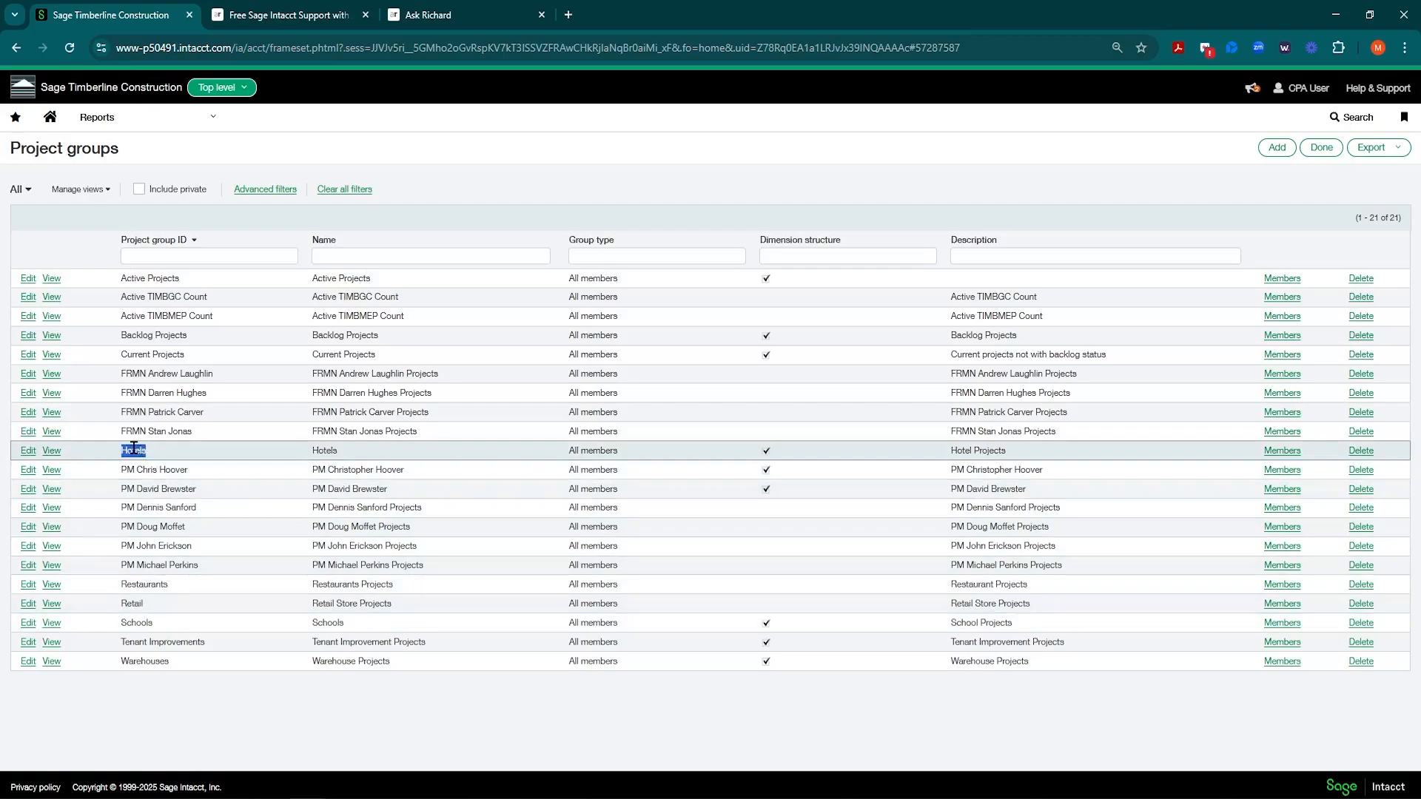
click(148, 457)
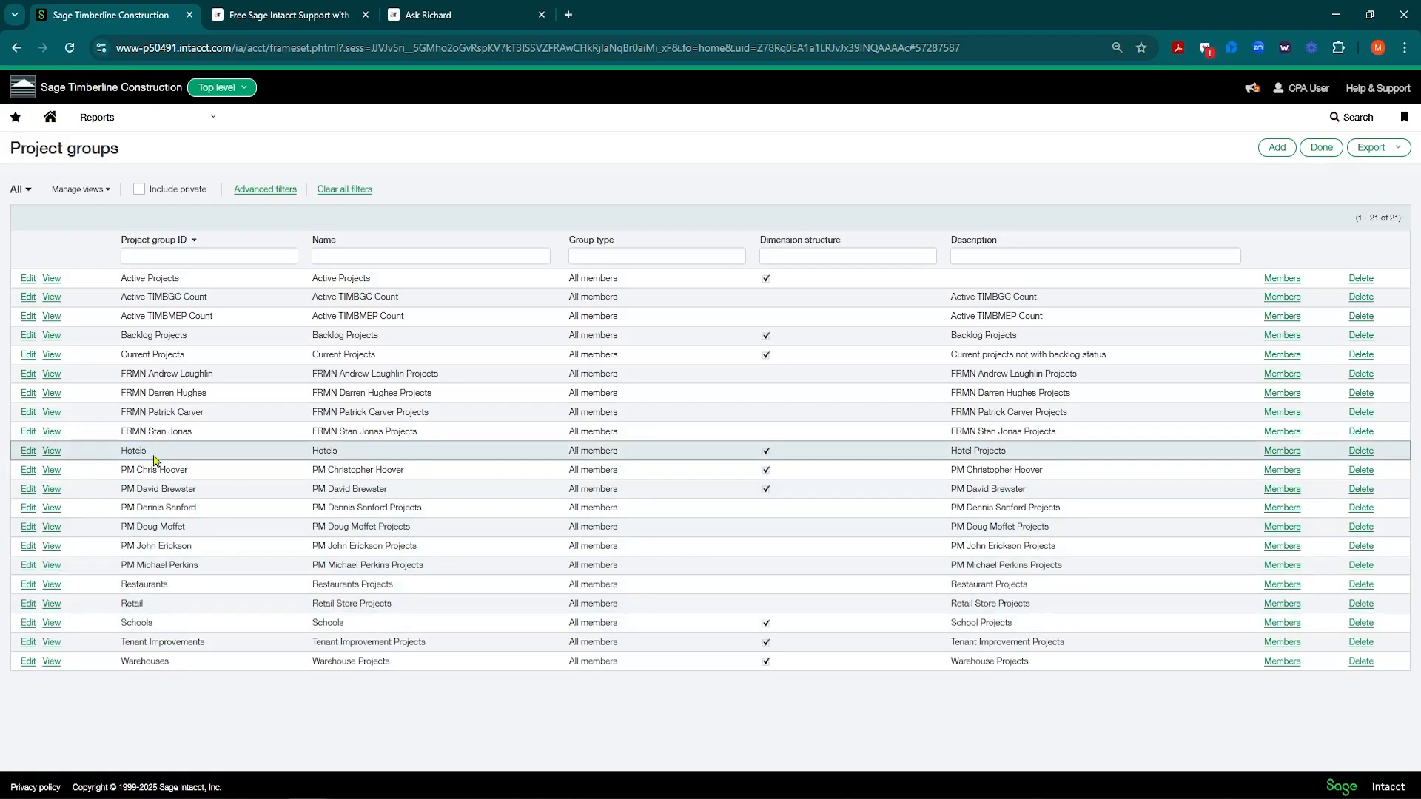
click(29, 451)
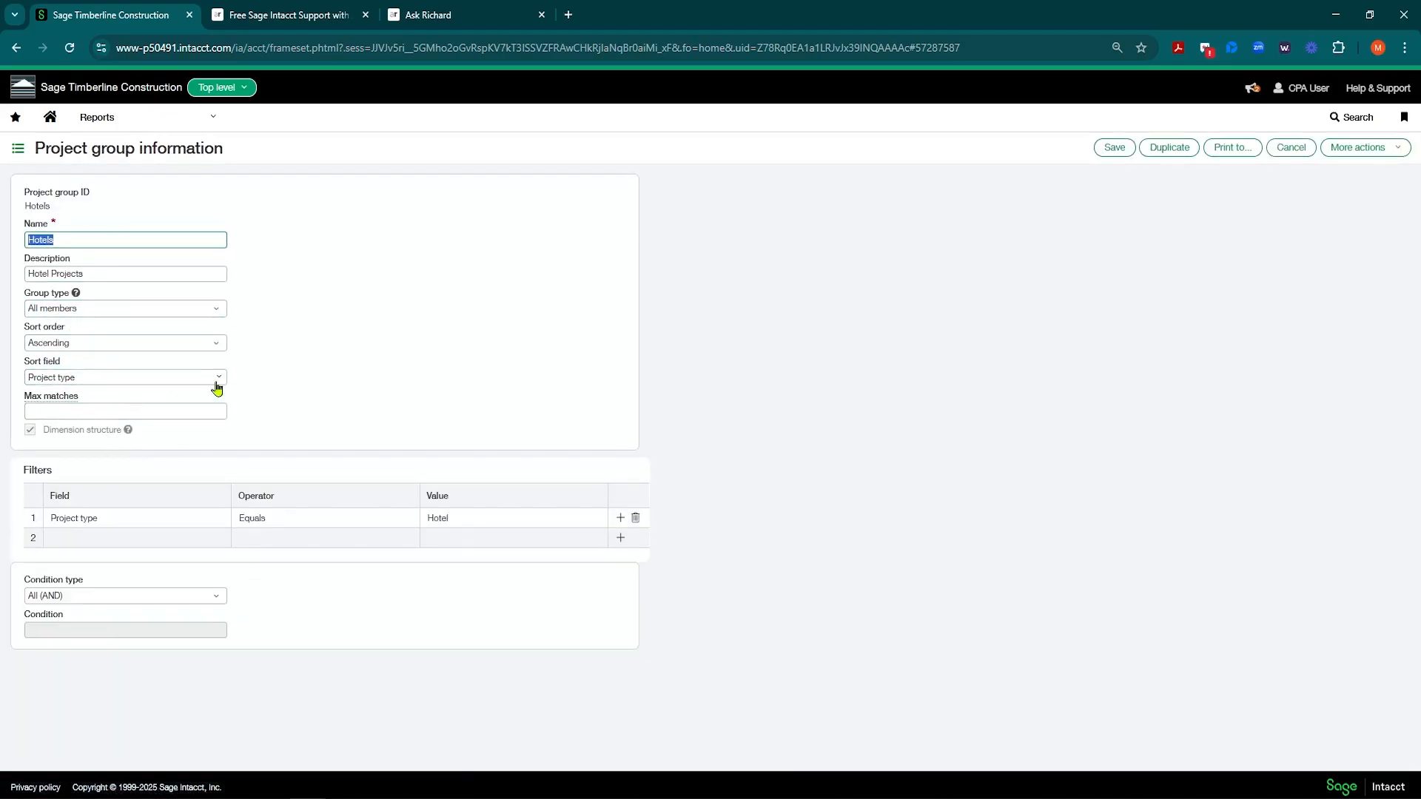
click(41, 374)
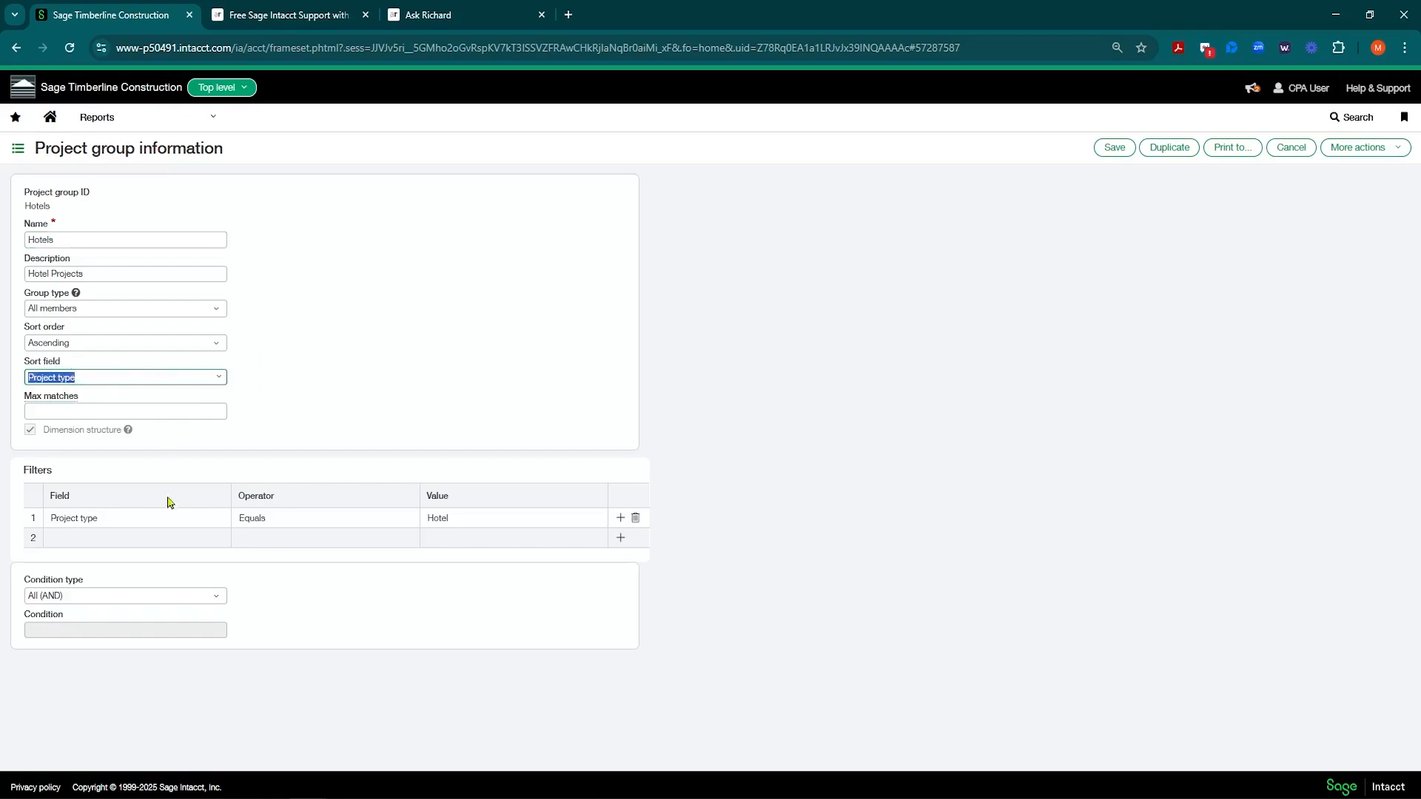
click(102, 520)
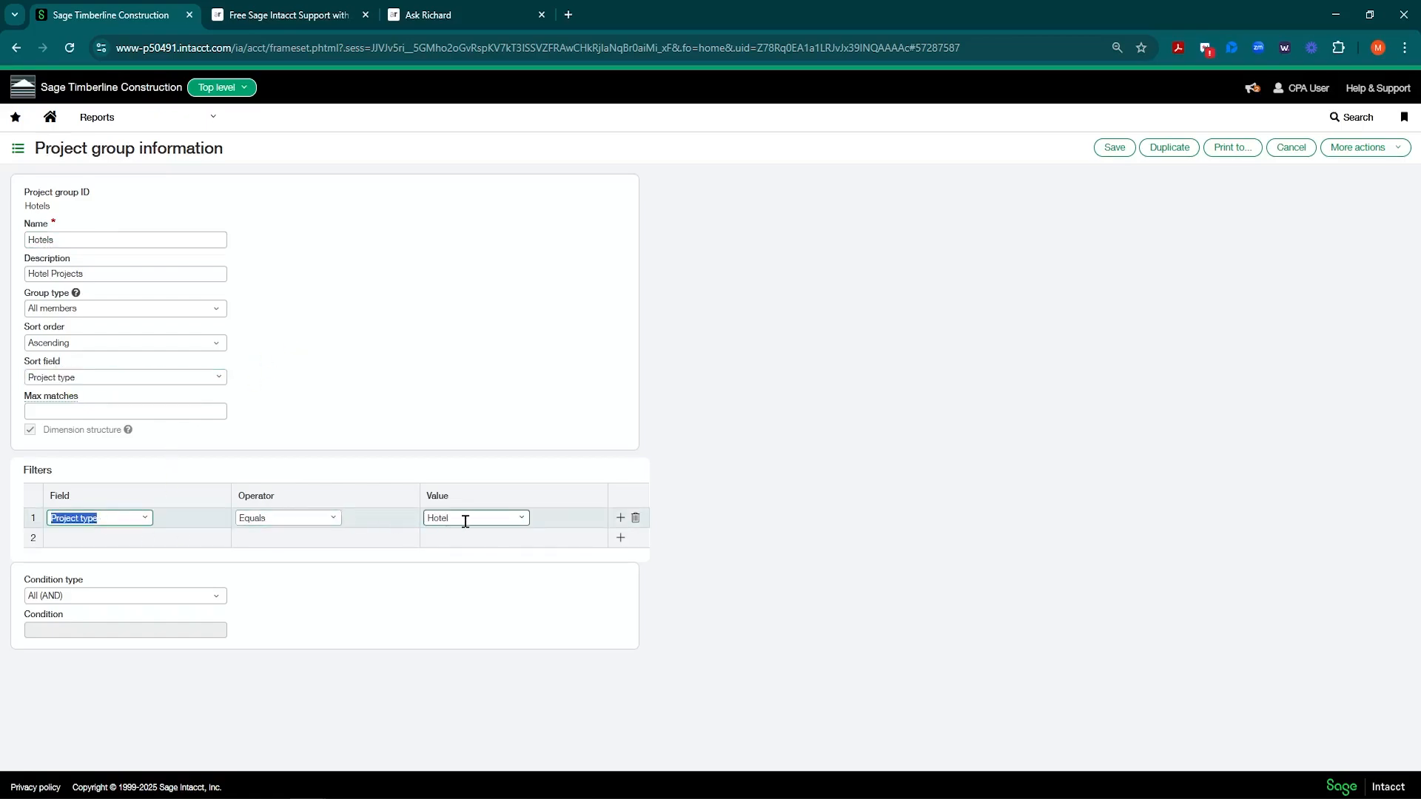
click(521, 518)
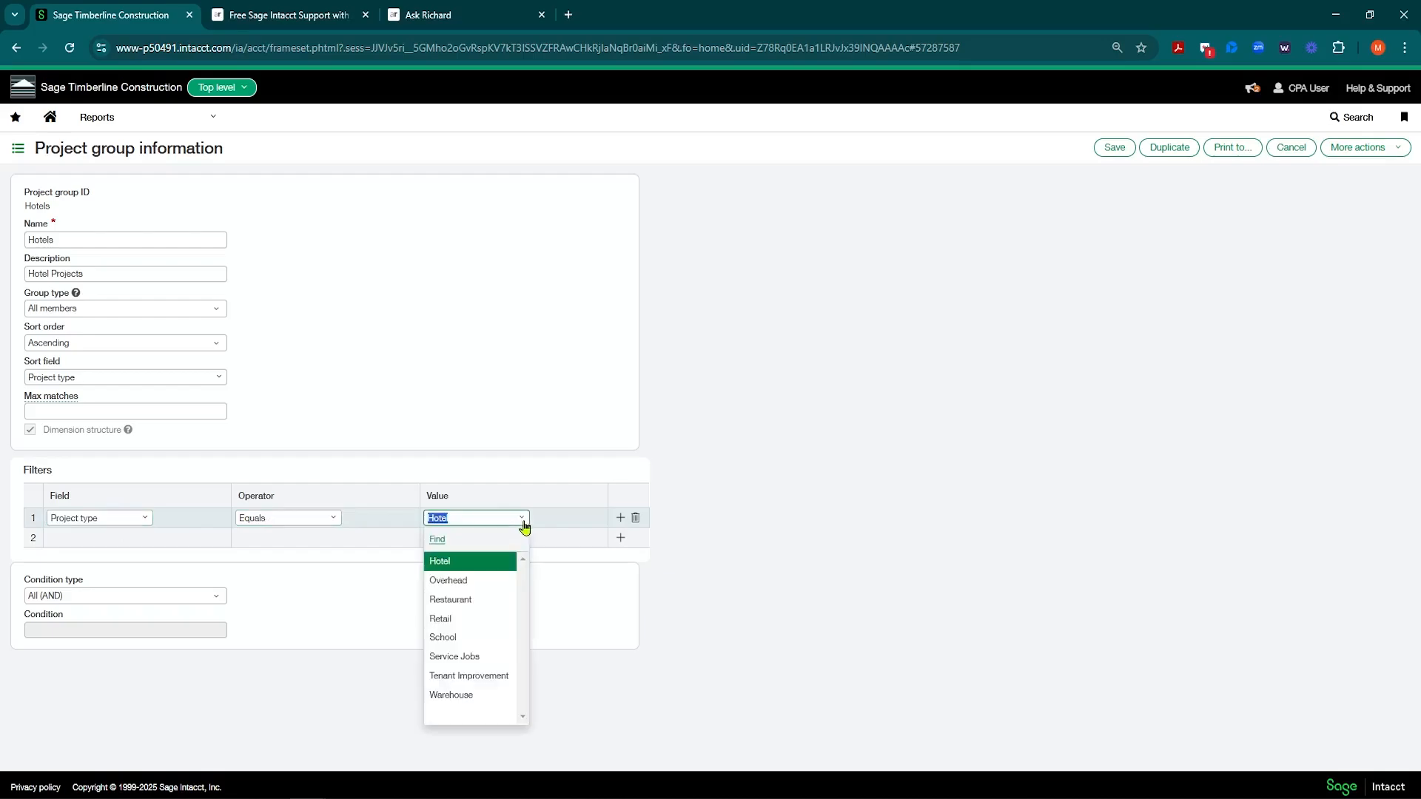
click(477, 567)
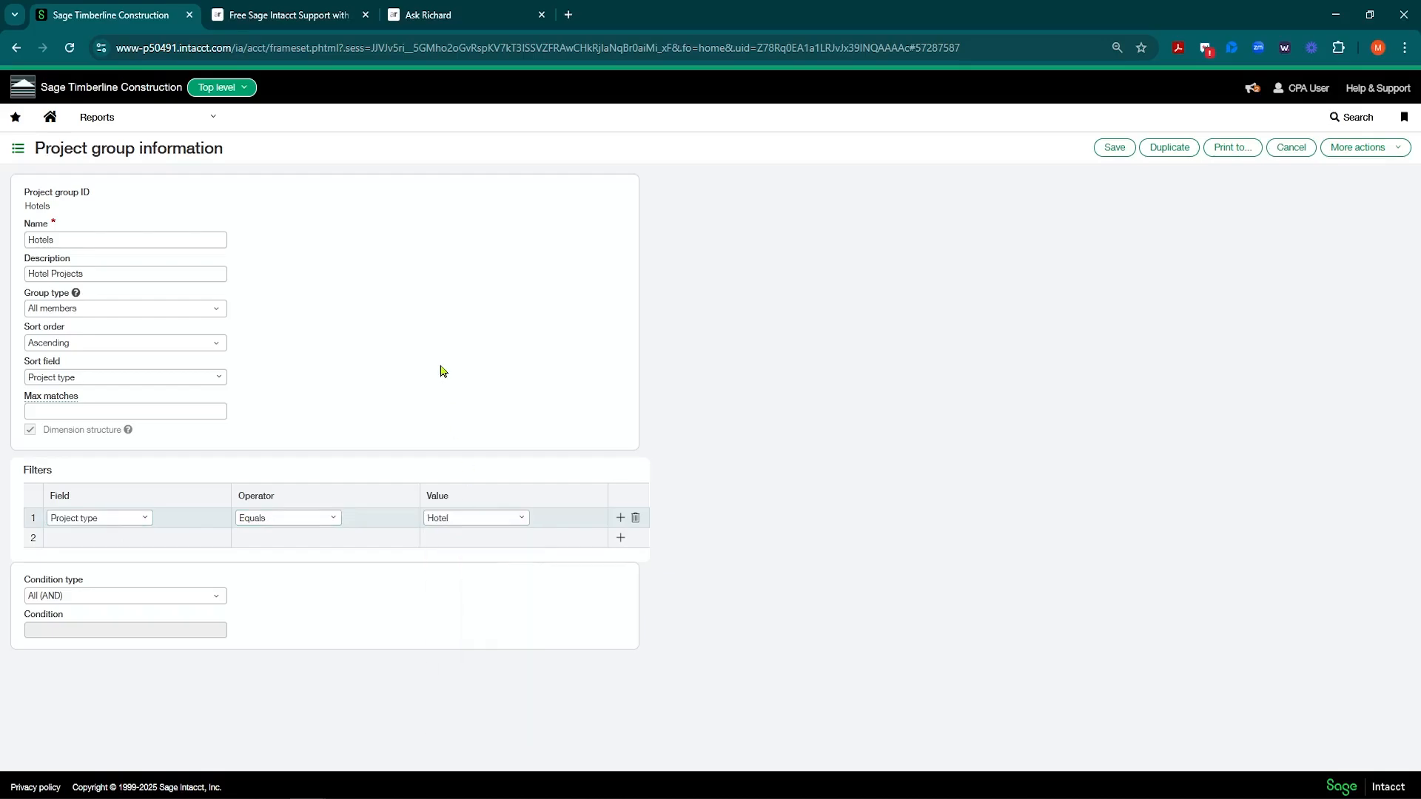
click(1291, 147)
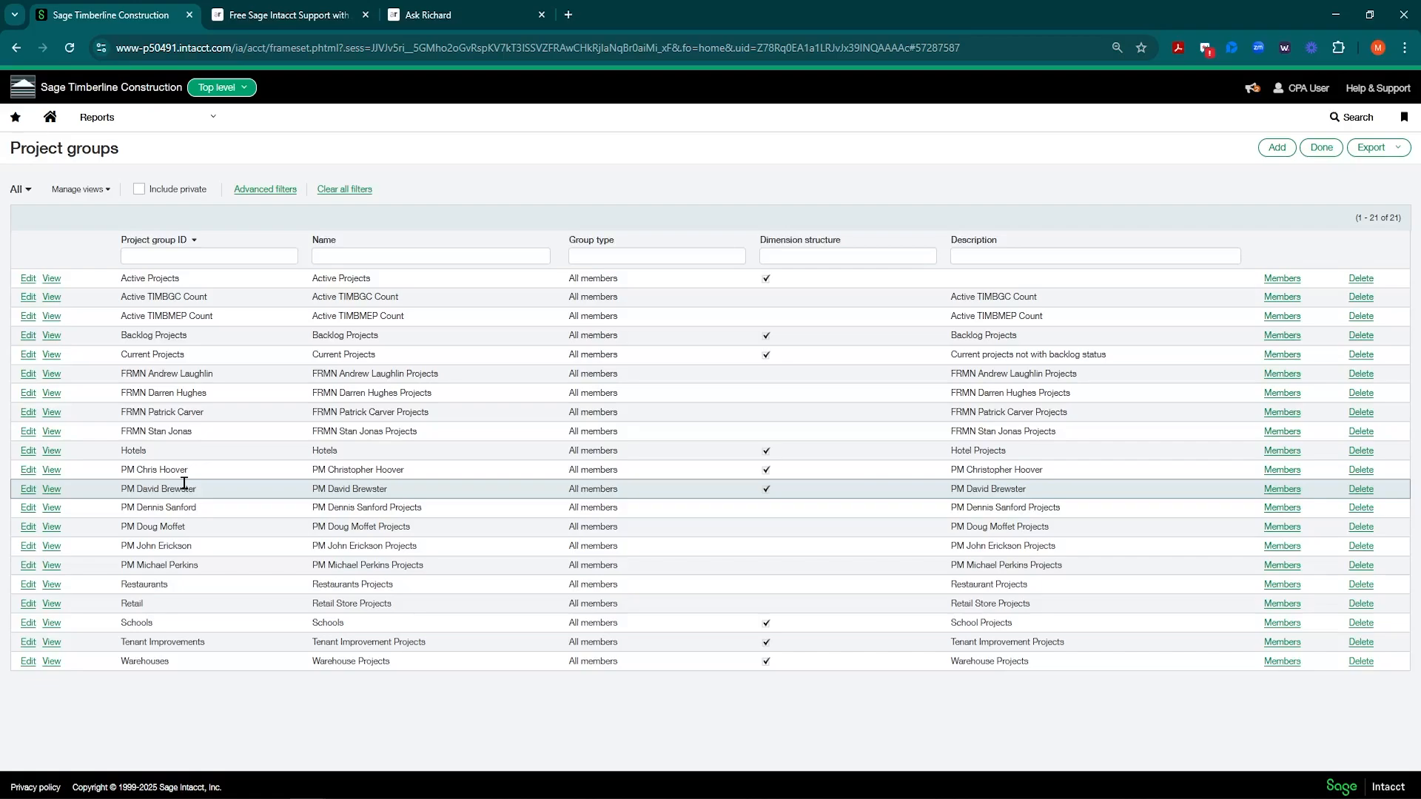
drag(121, 470, 193, 470)
click(129, 522)
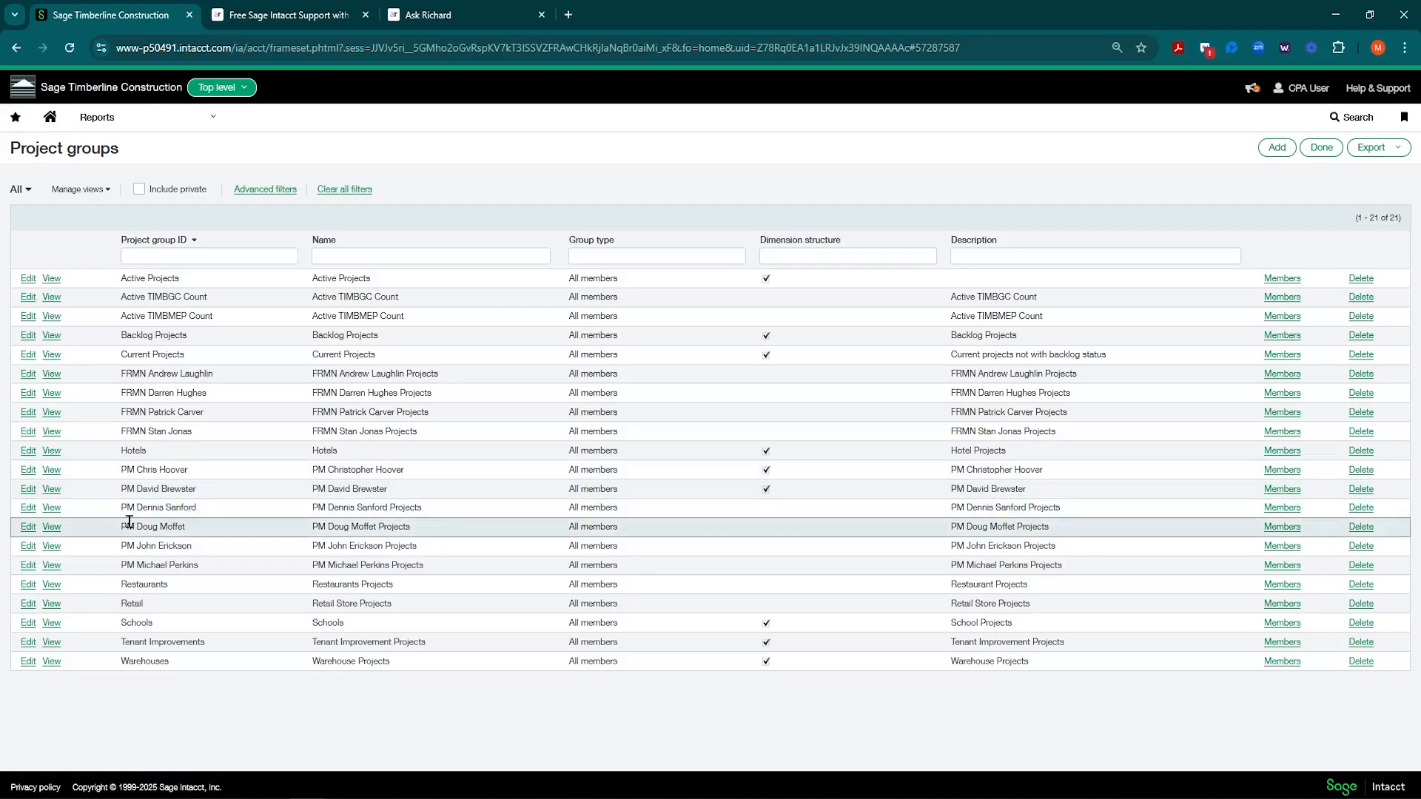
click(30, 509)
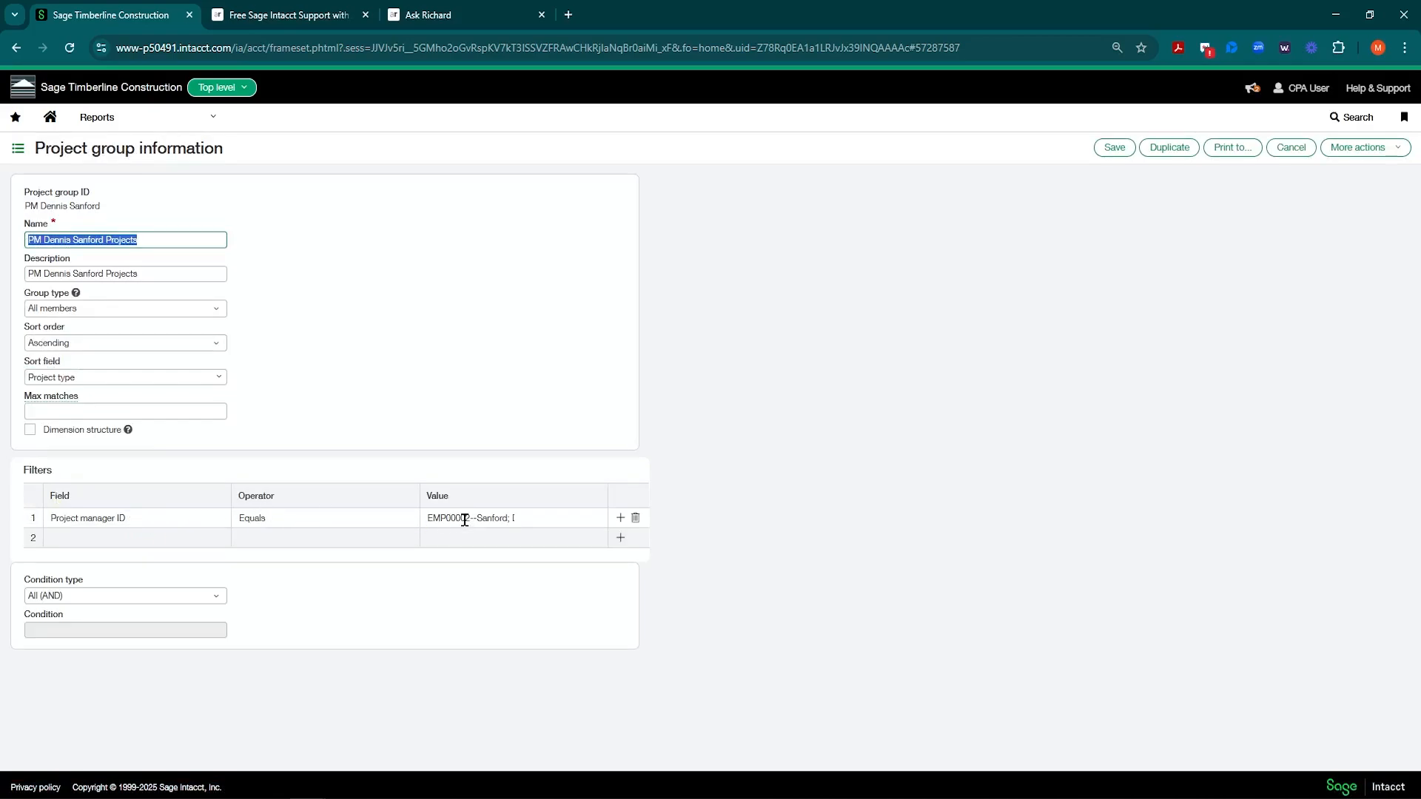
click(417, 337)
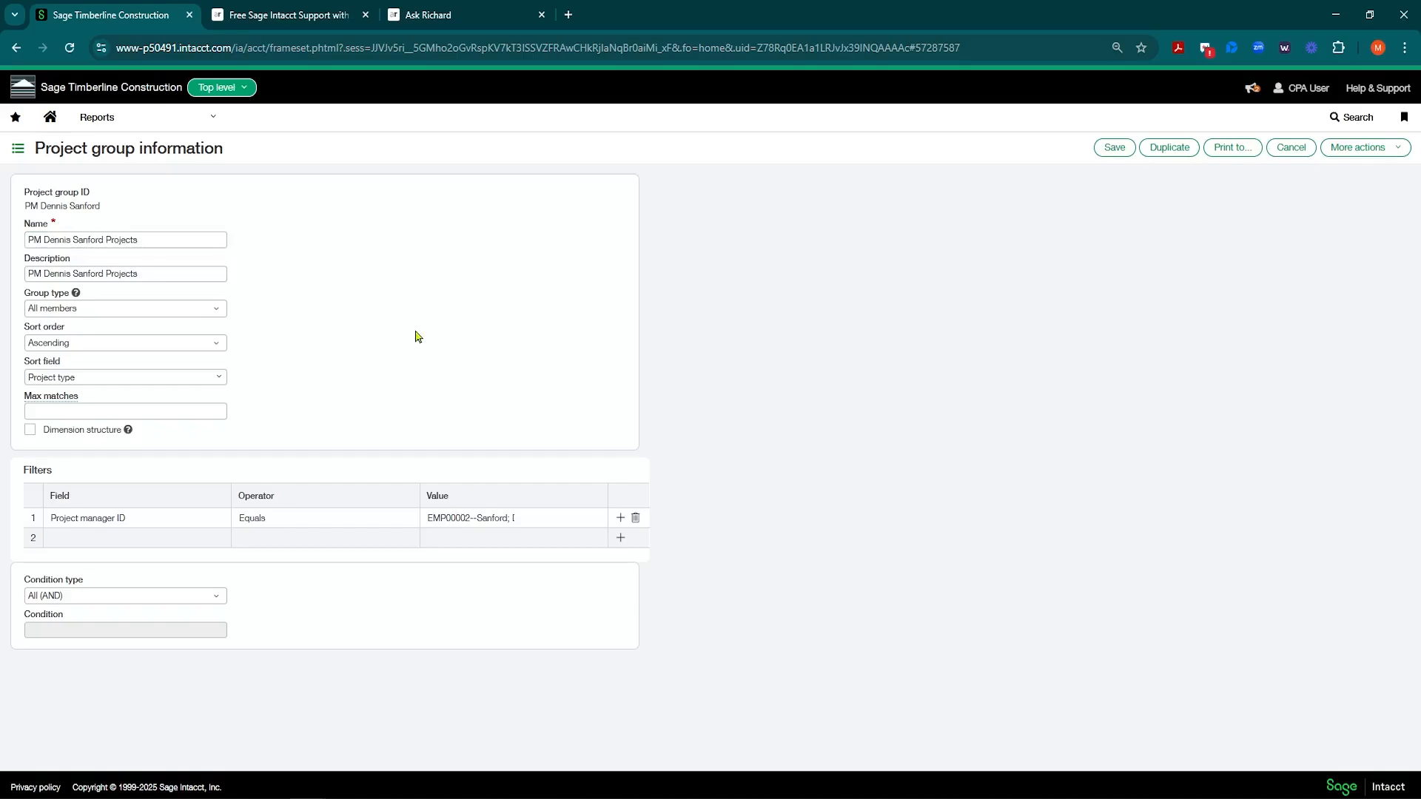
click(18, 149)
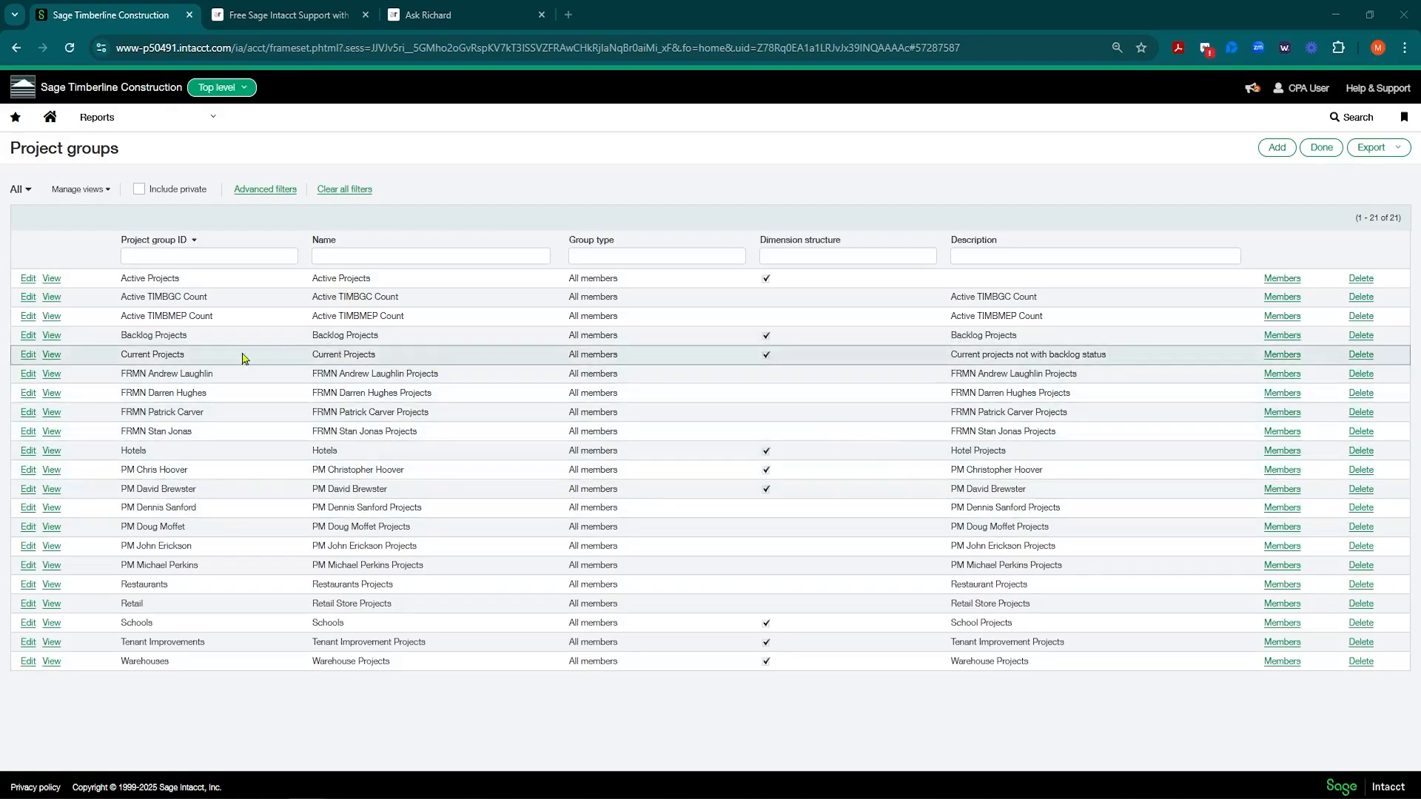
Step: Open the Project report structures list under Reports Setup > Dimension structures
click(27, 361)
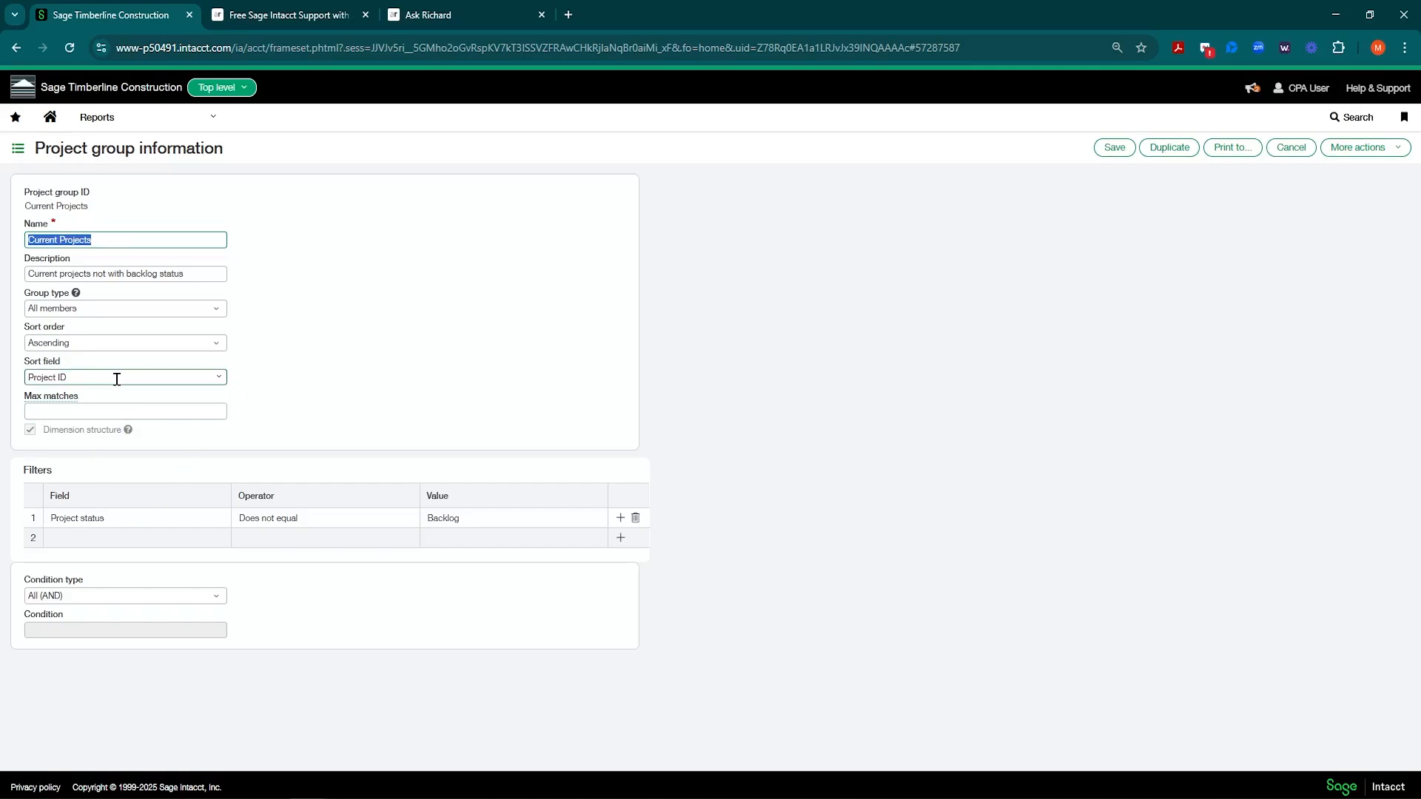
click(199, 132)
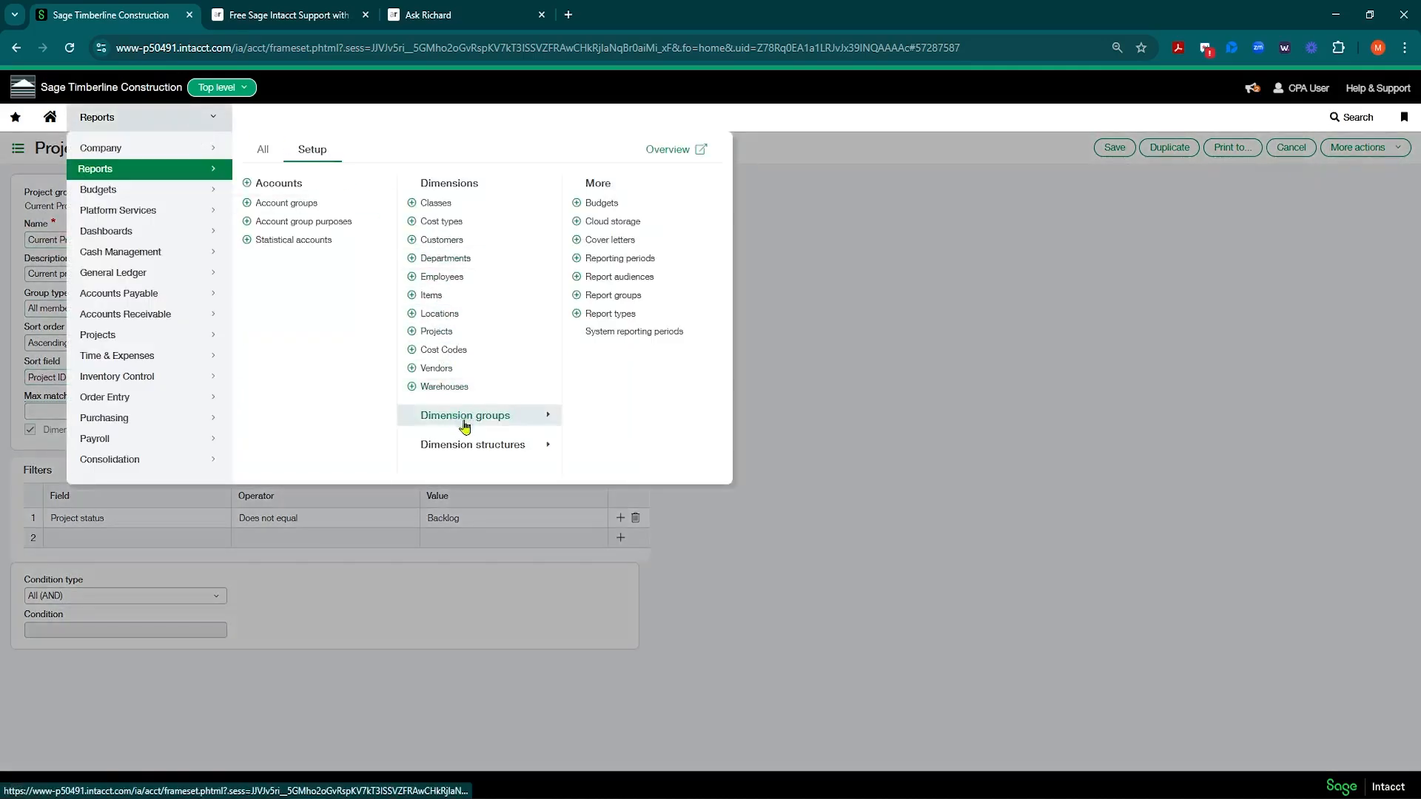
mouse_move(465, 453)
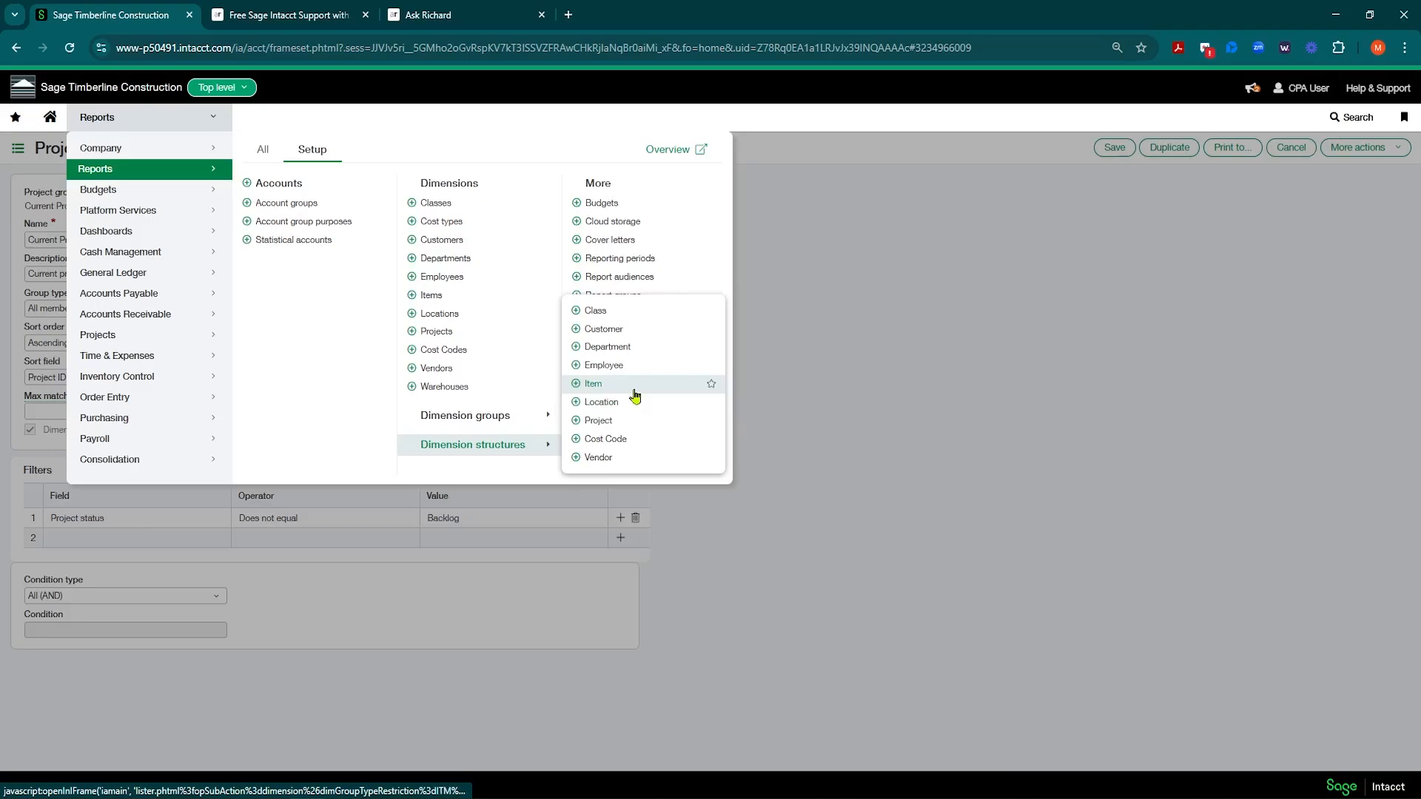
click(601, 421)
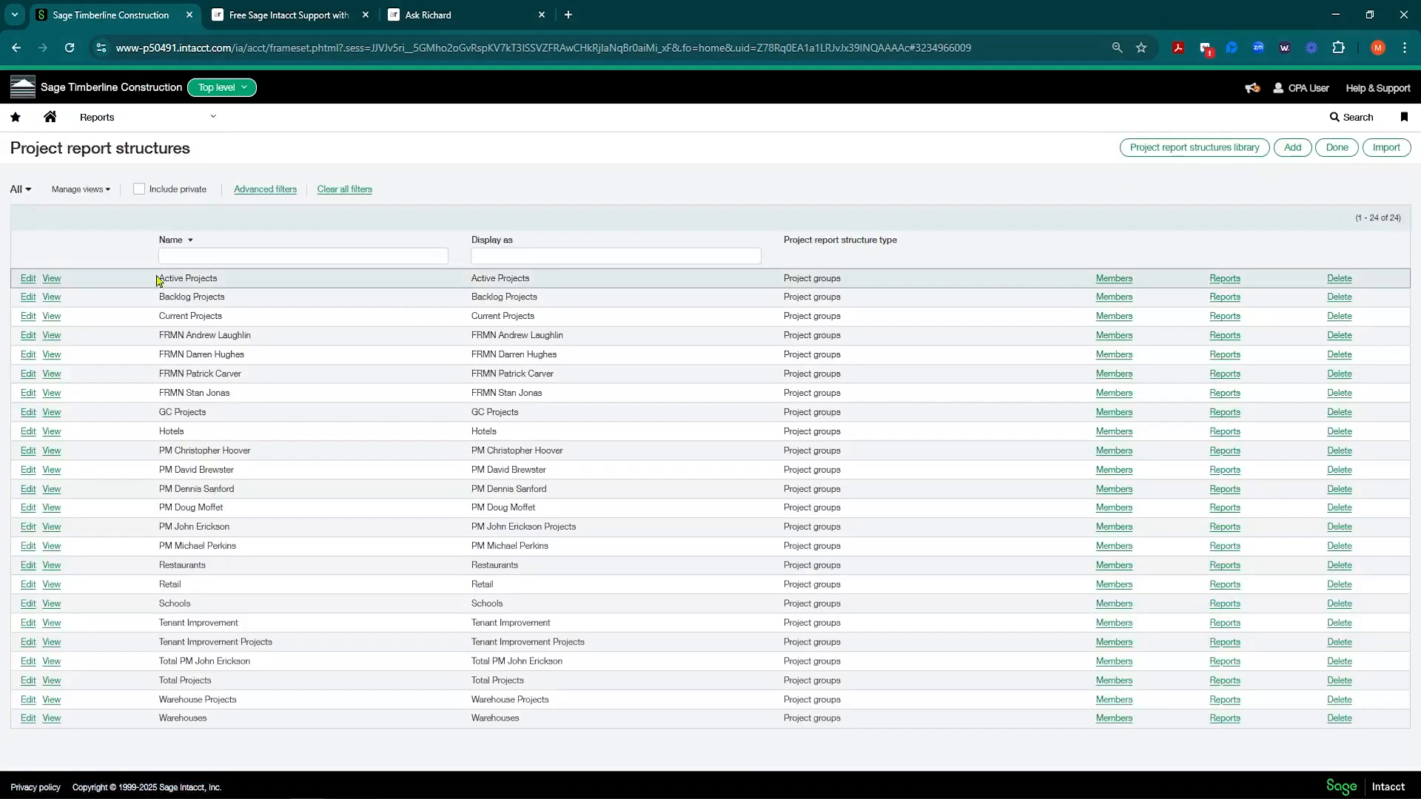
click(27, 431)
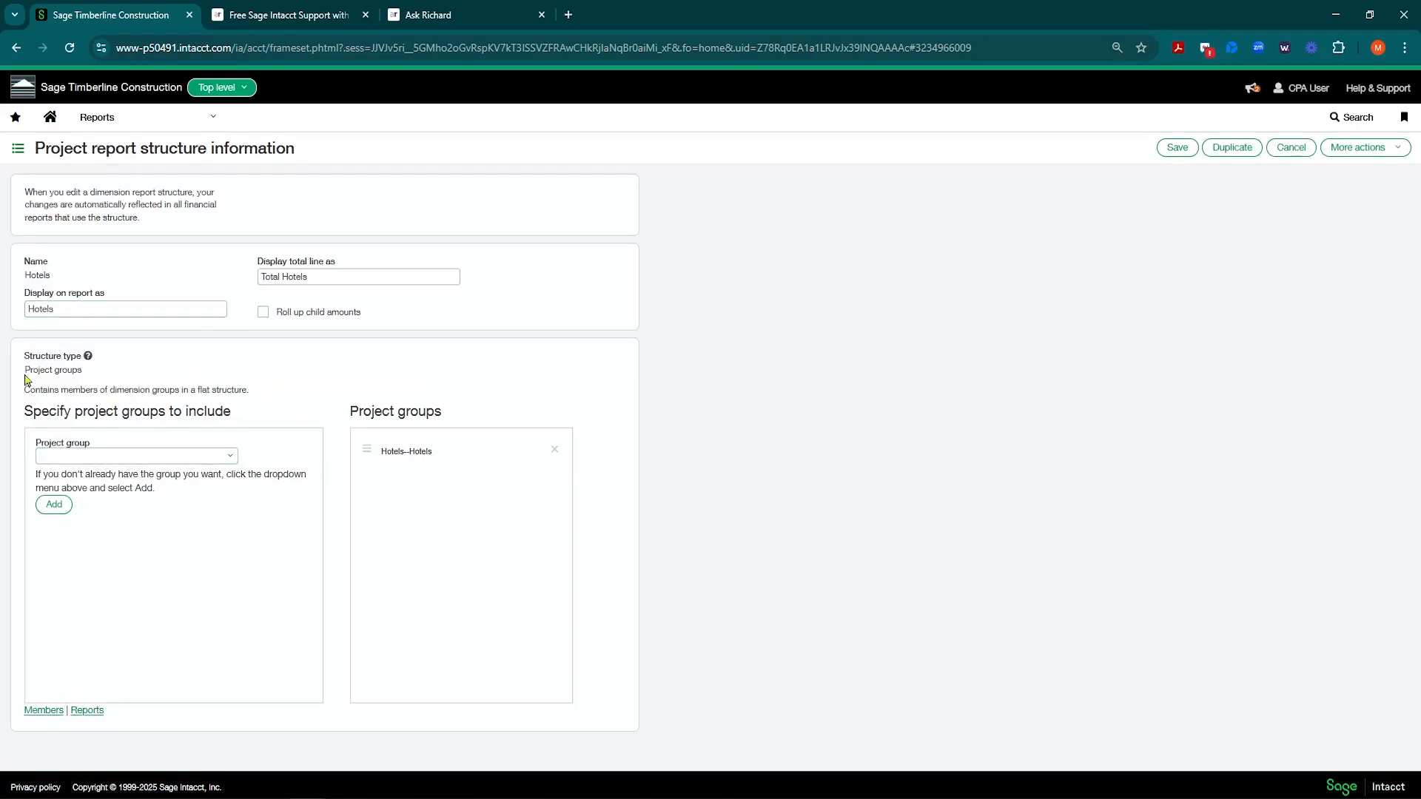
drag(25, 373, 88, 378)
click(1287, 161)
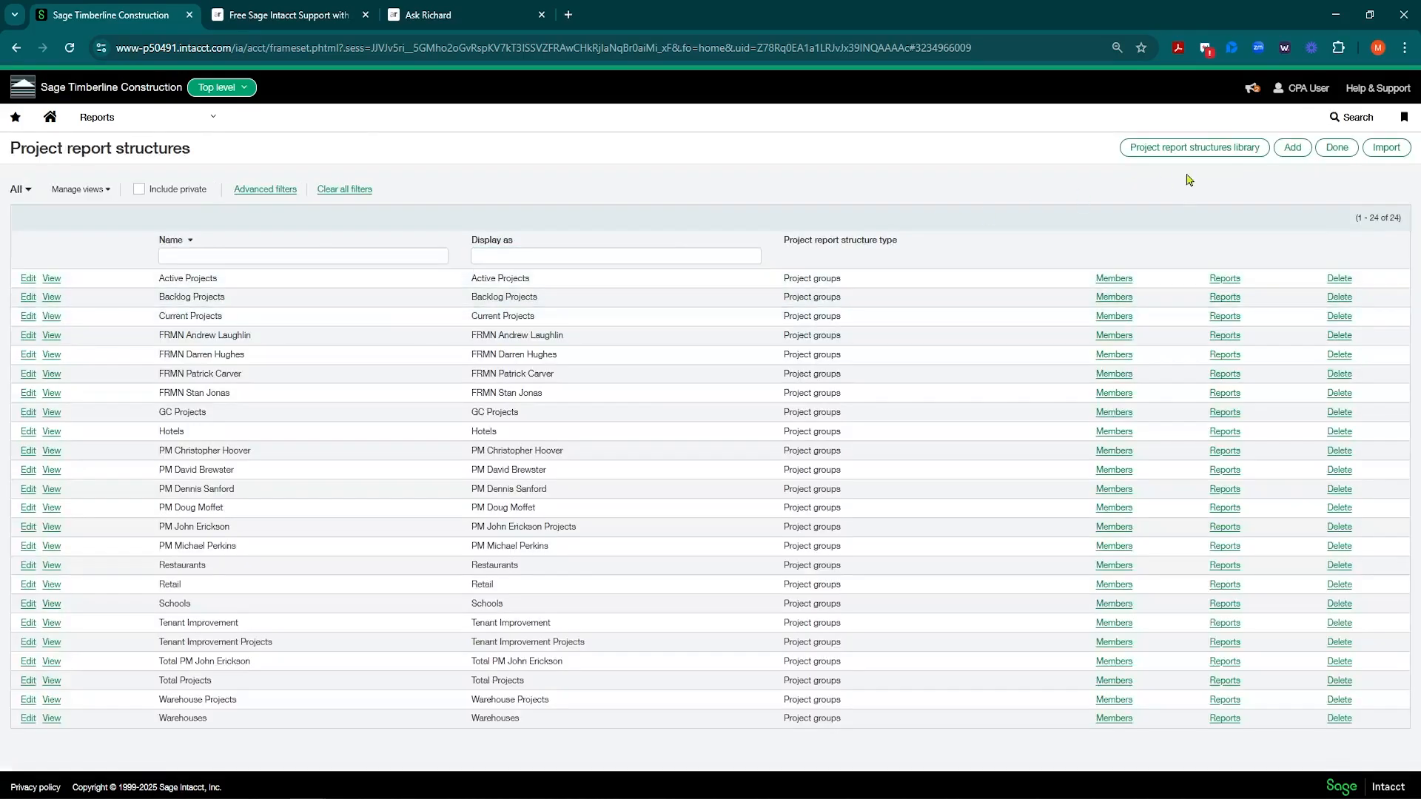
click(1294, 149)
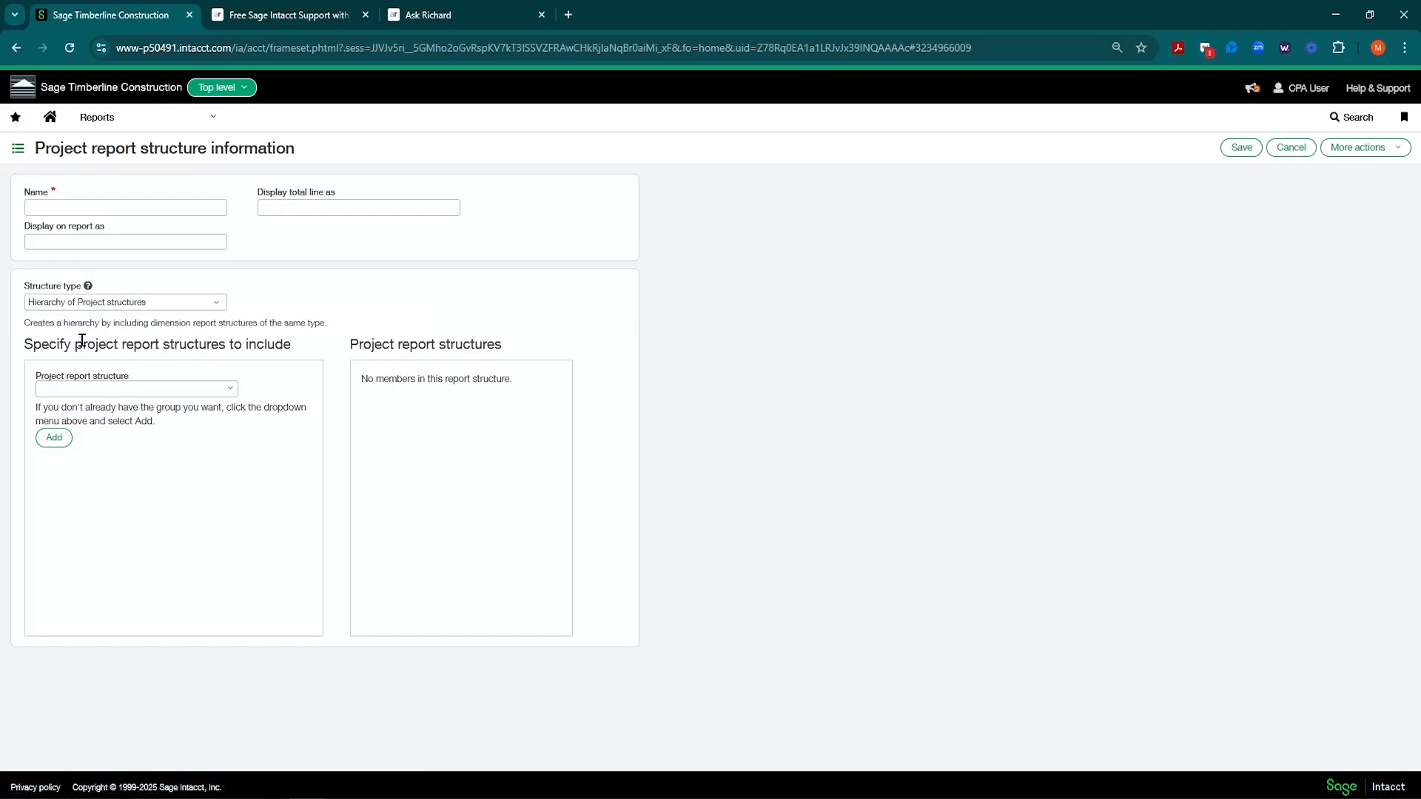
click(208, 301)
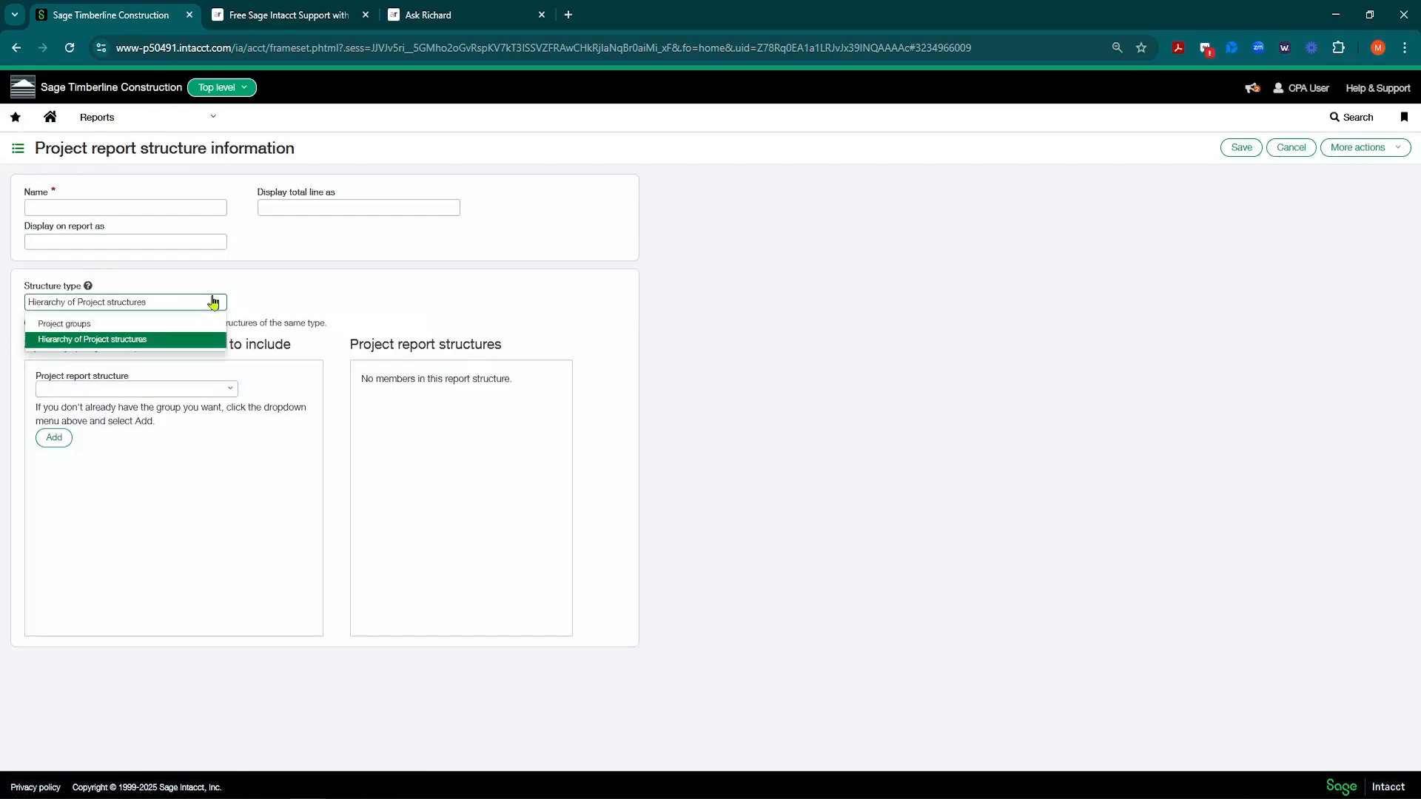
click(268, 298)
click(229, 390)
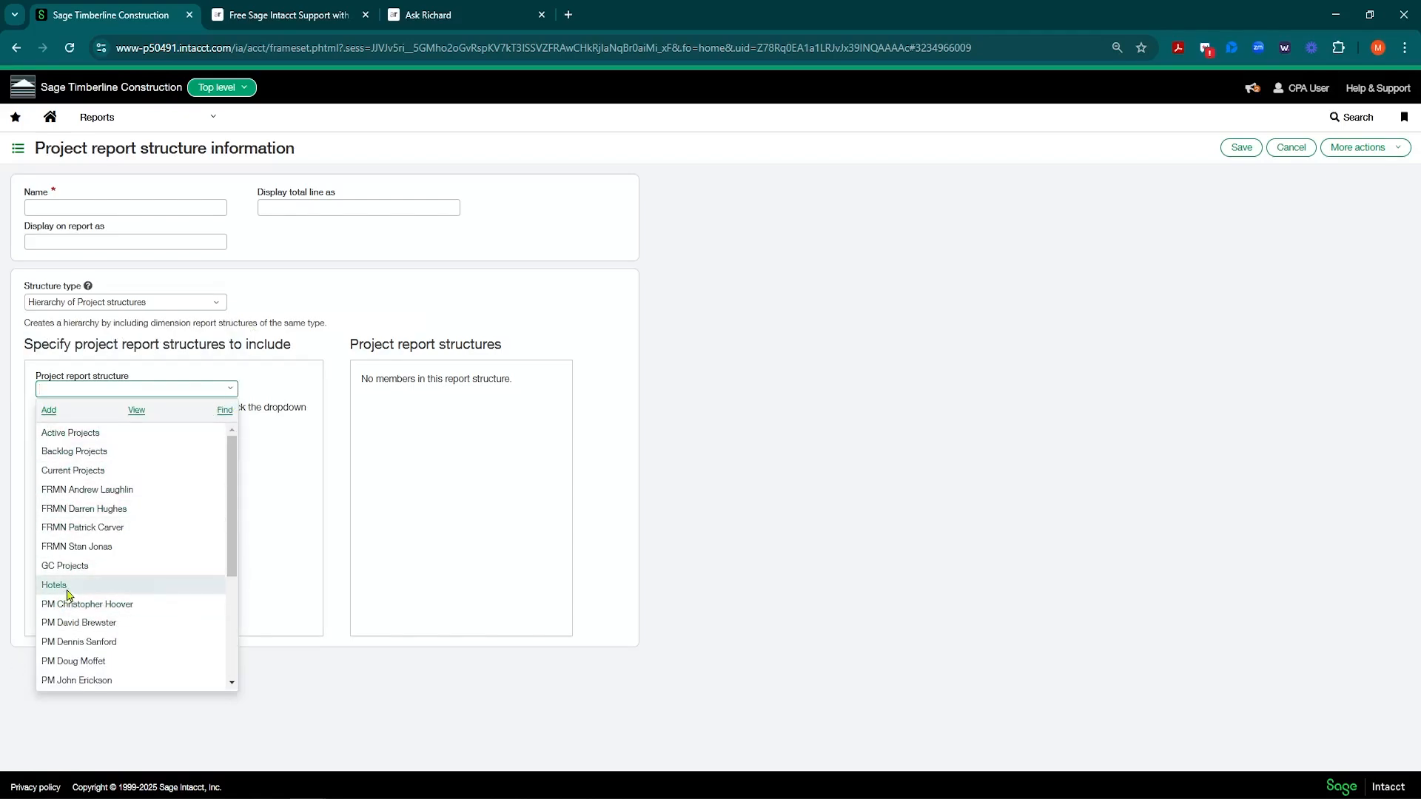
click(90, 647)
click(54, 437)
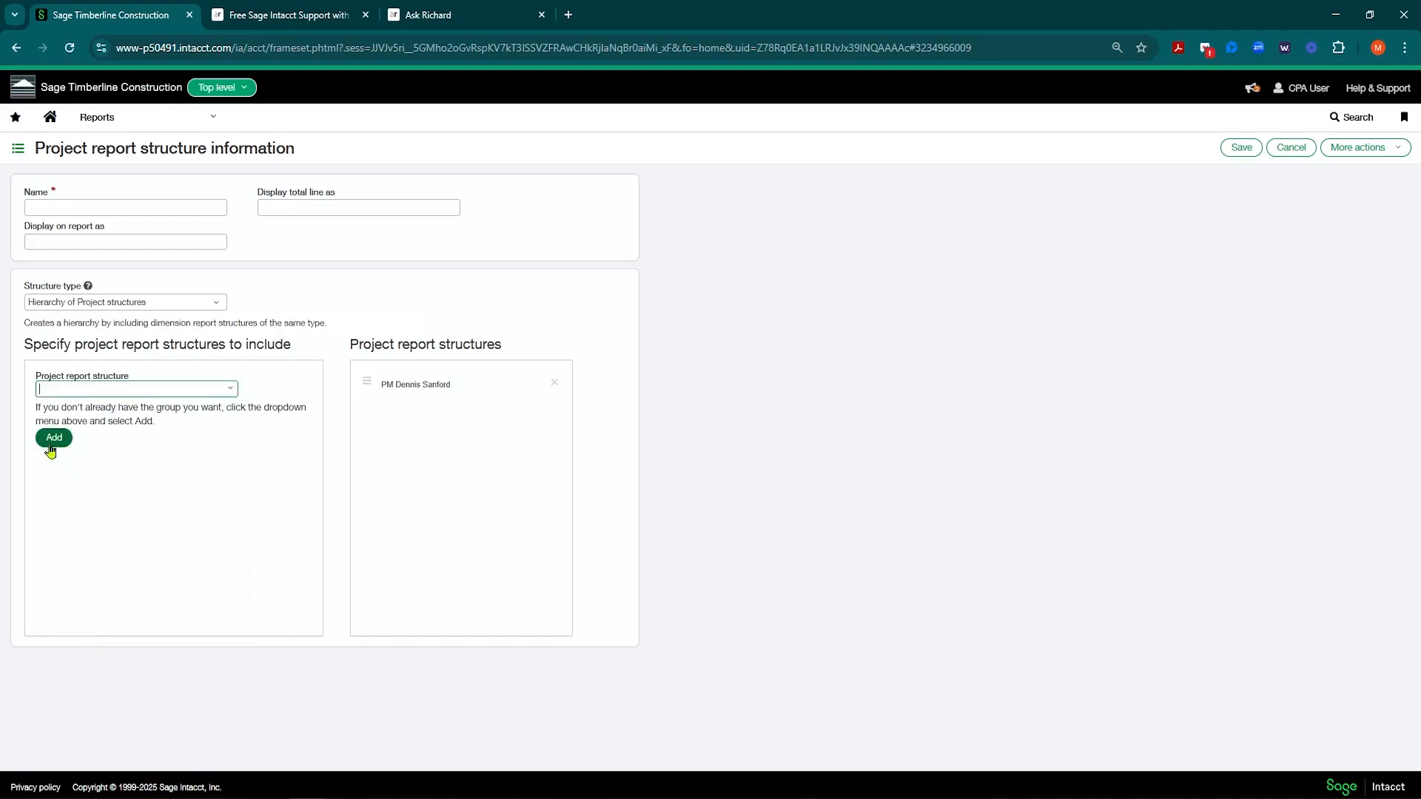
click(230, 391)
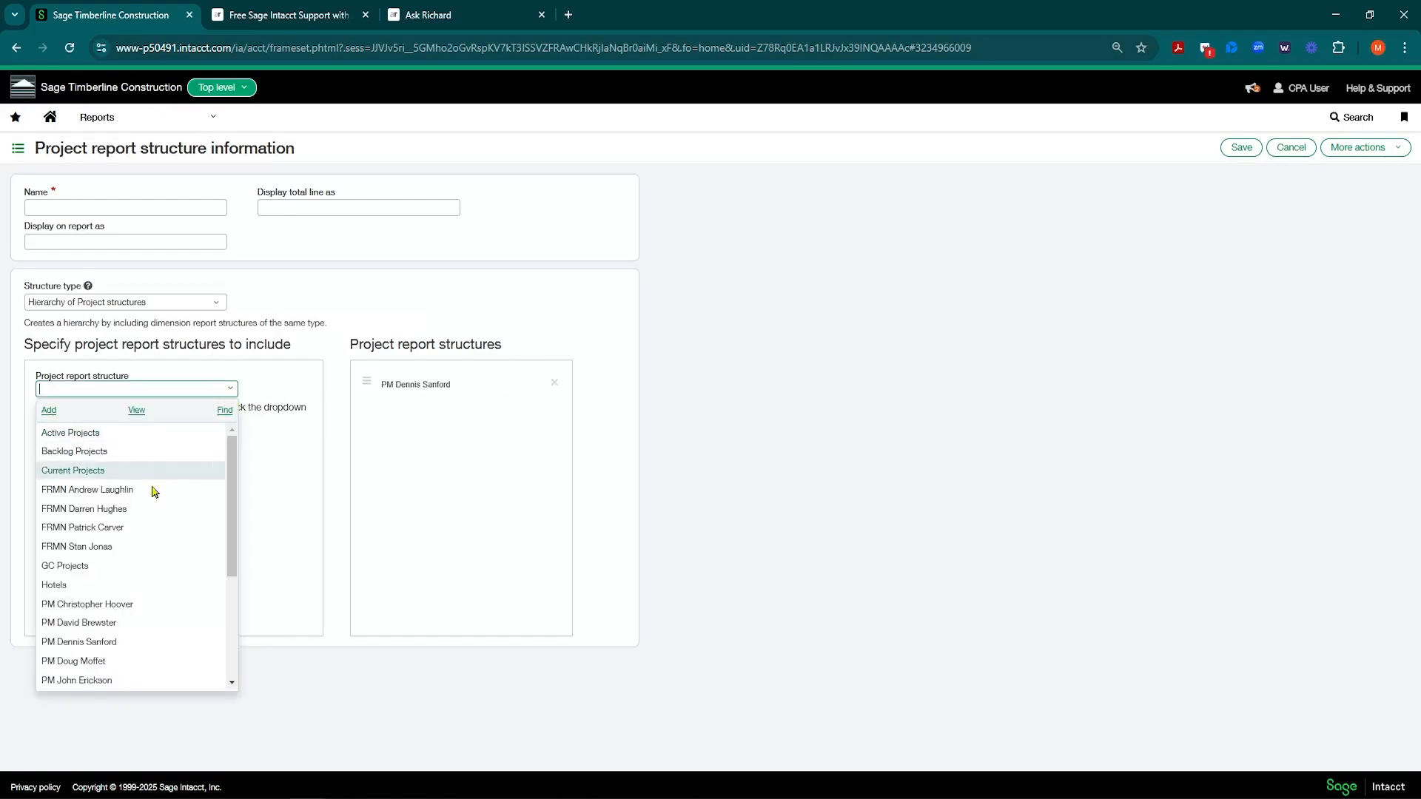
click(56, 584)
click(54, 439)
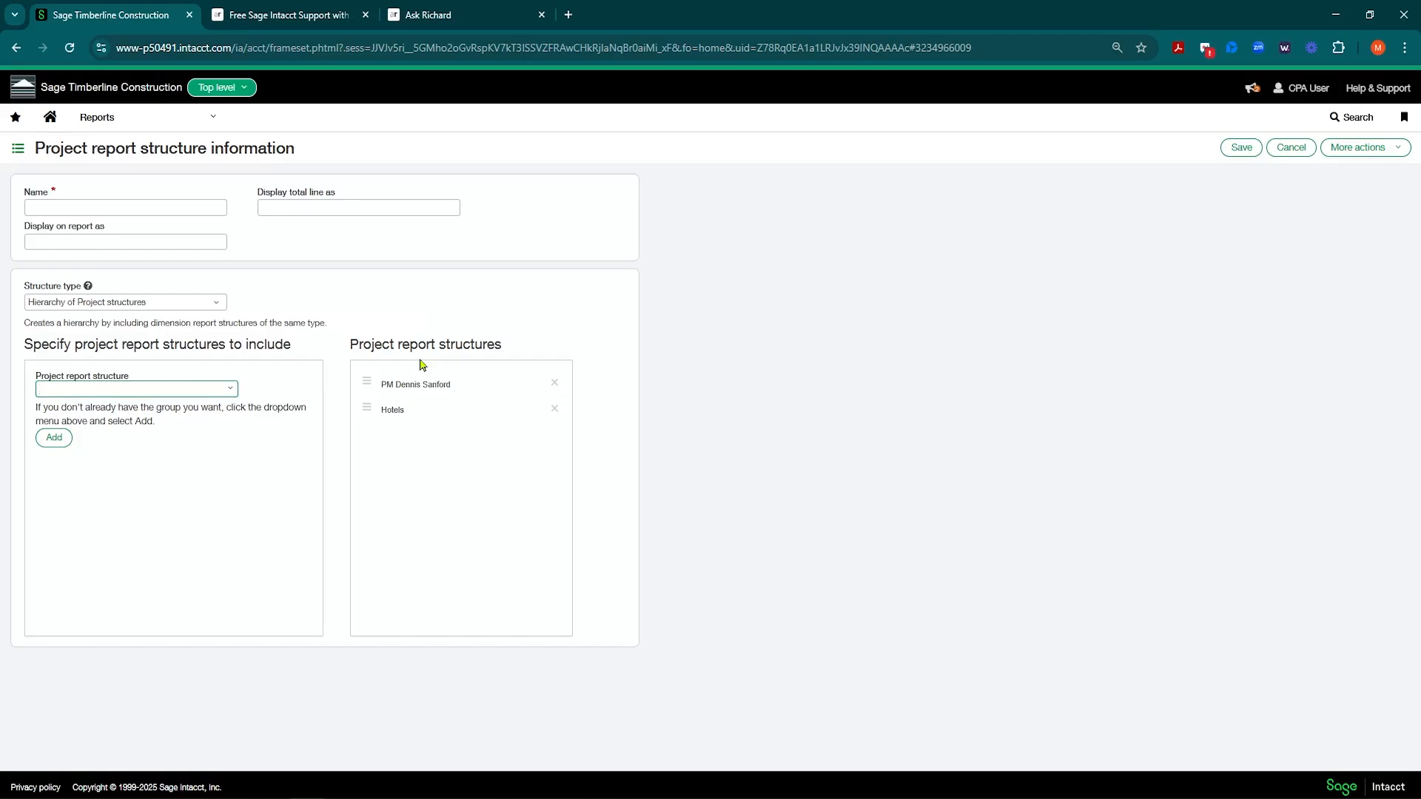
click(1291, 147)
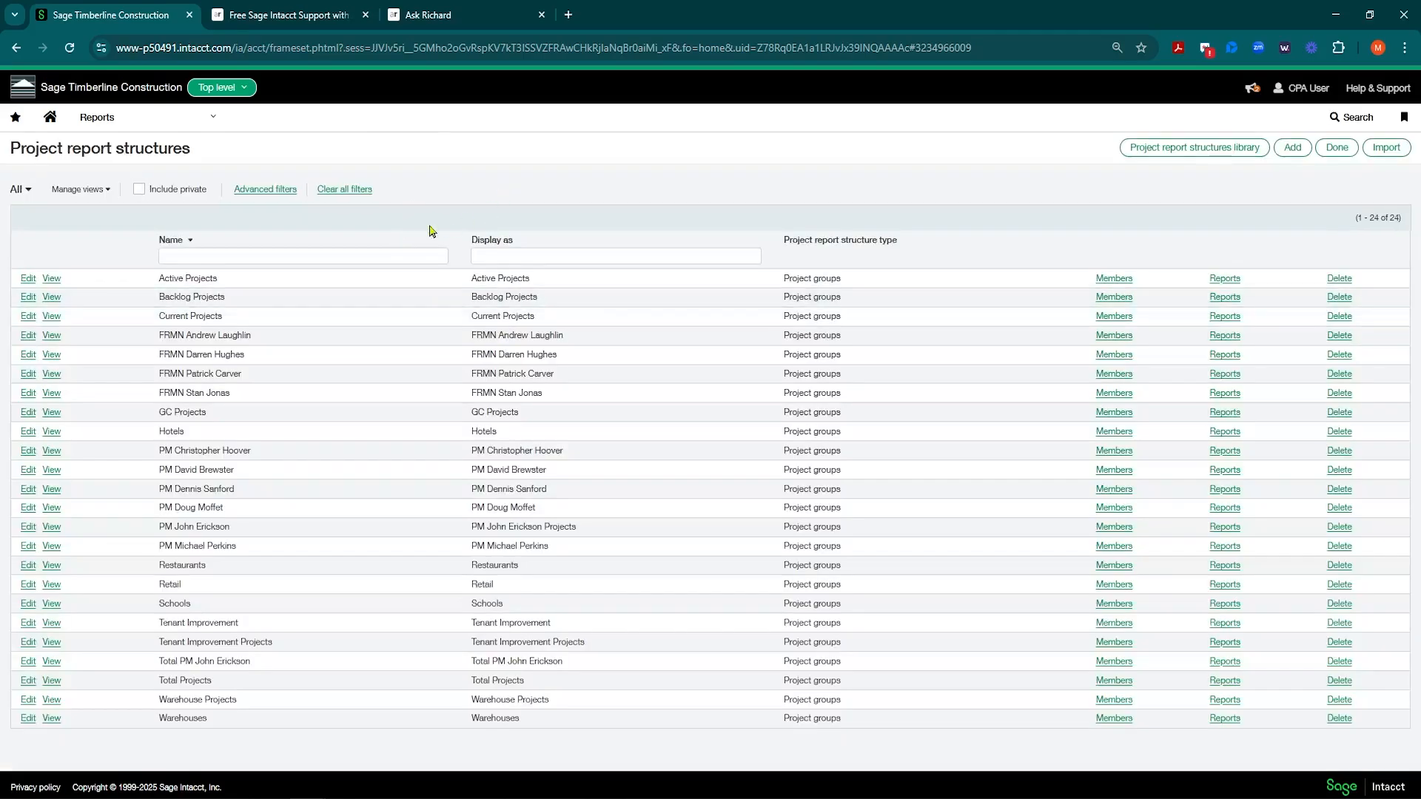
Step: Go to Dashboards > Project Performance to view project revenue and costs
click(187, 117)
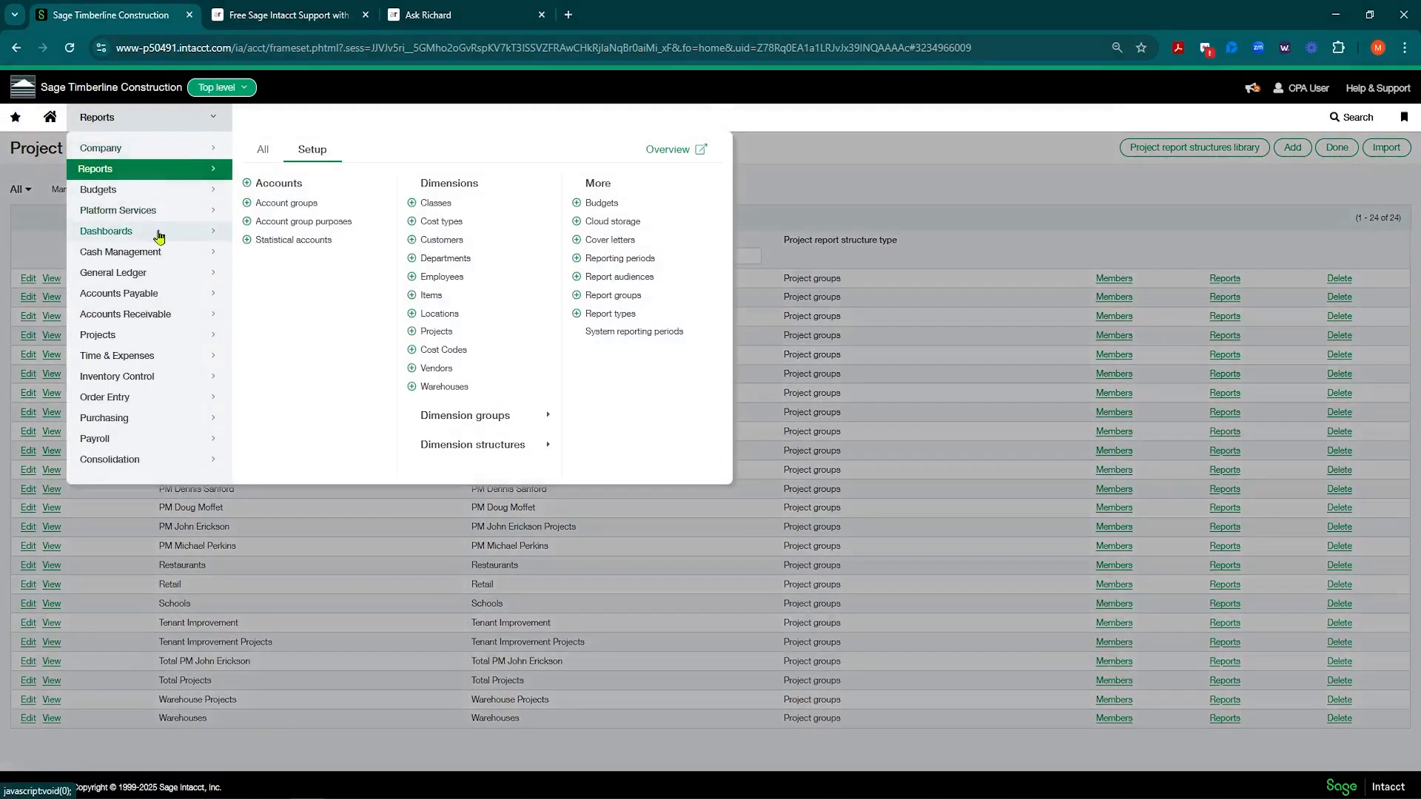
mouse_move(155, 238)
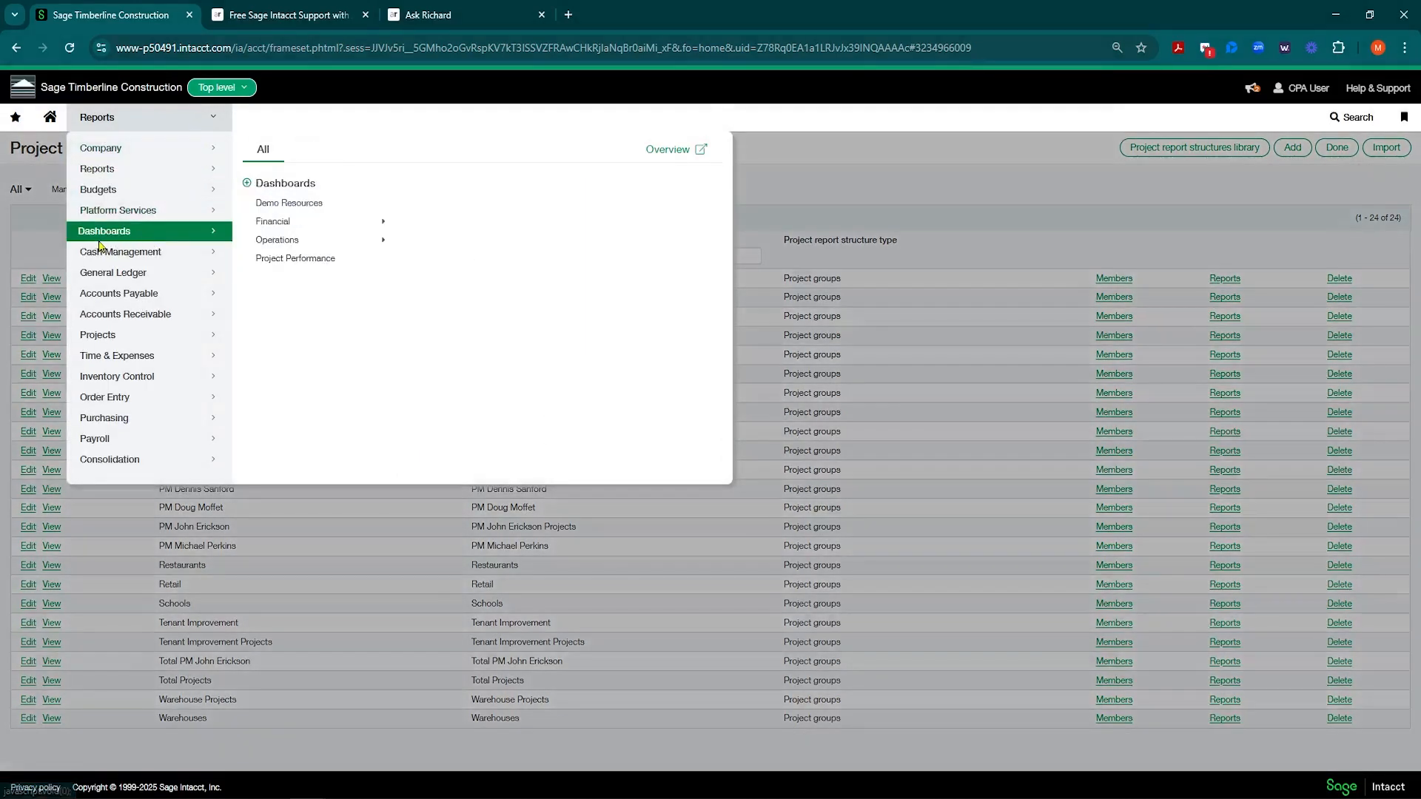
click(295, 259)
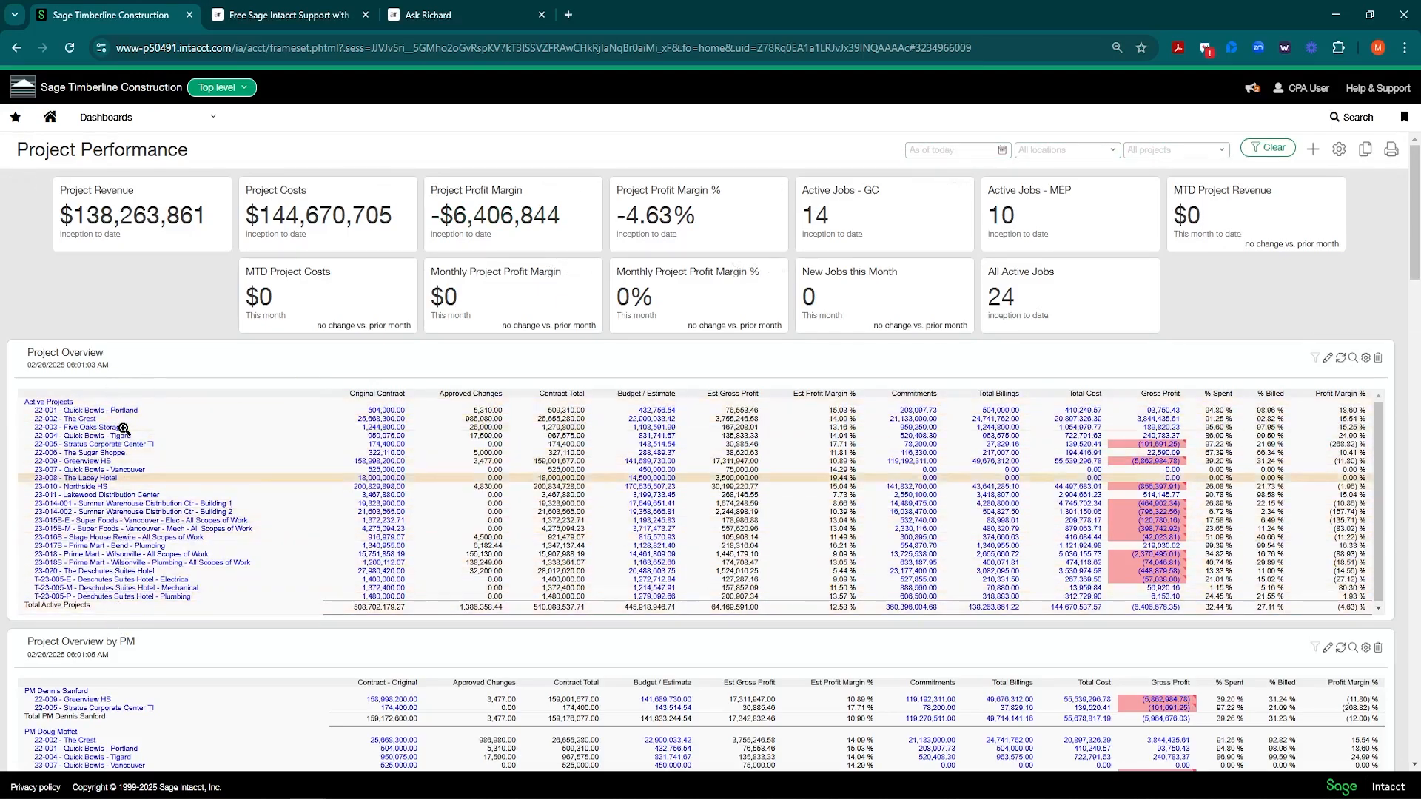
Step: Filter the Project Performance dashboard to the Hotels--Hotels--Group project group
click(1222, 151)
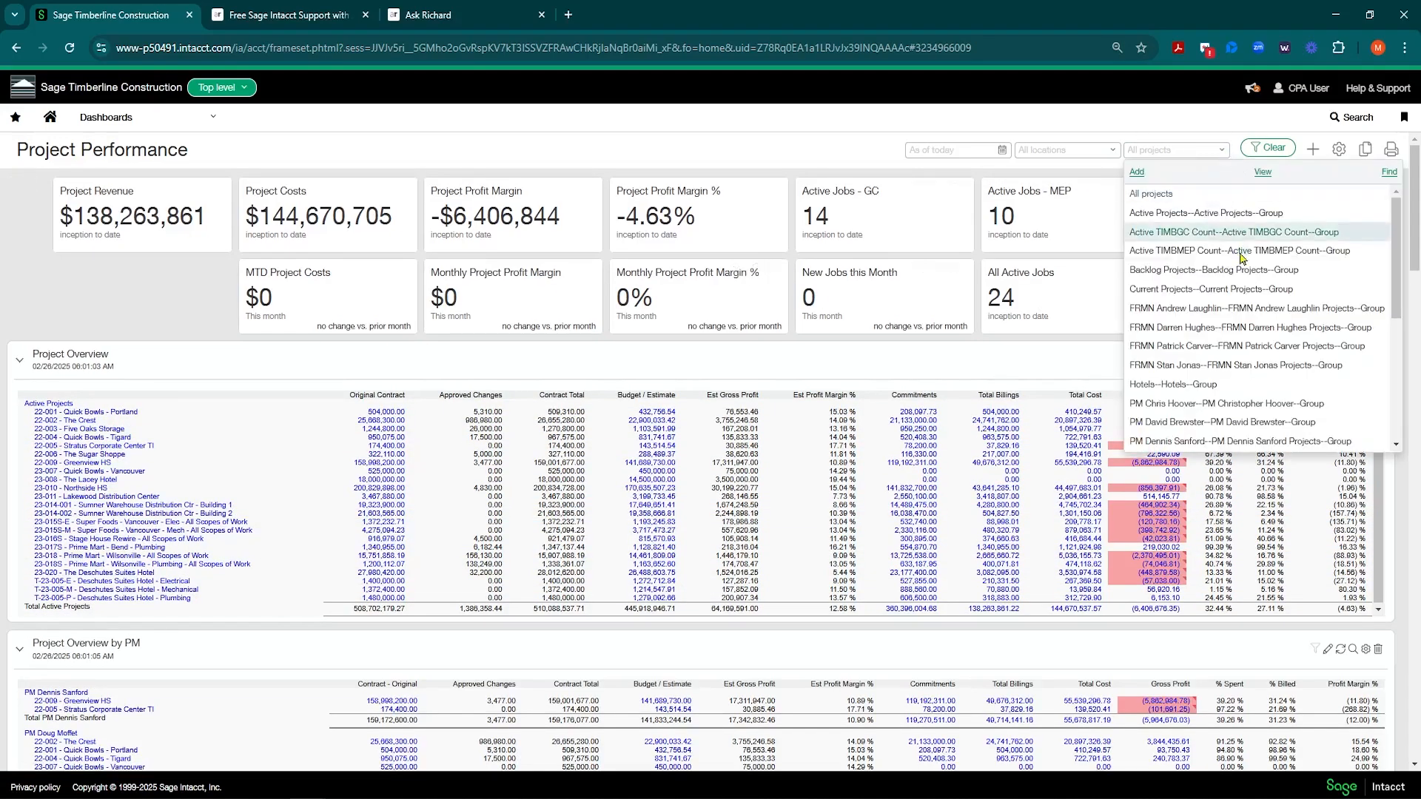
scroll(1243, 259, down, 4)
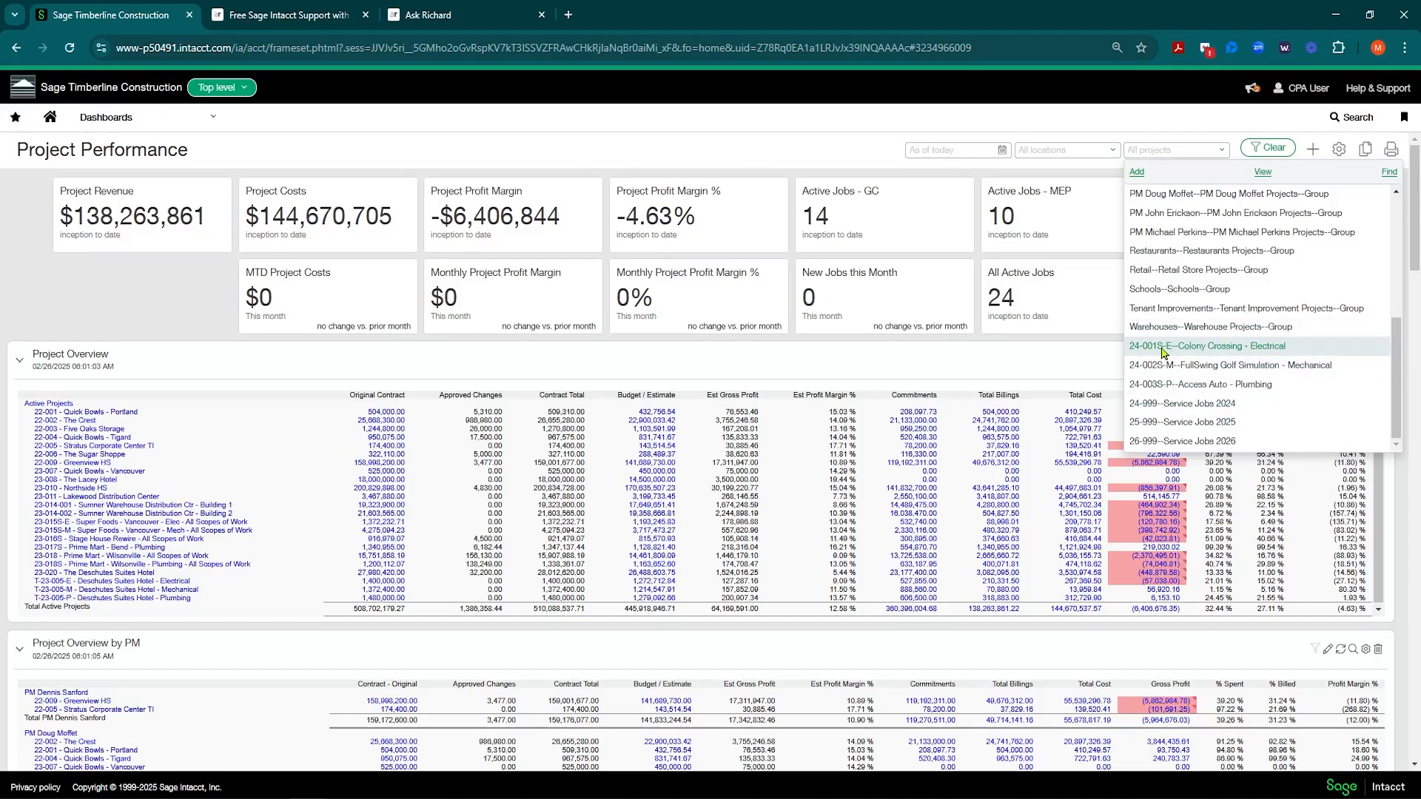
scroll(1164, 351, up, 5)
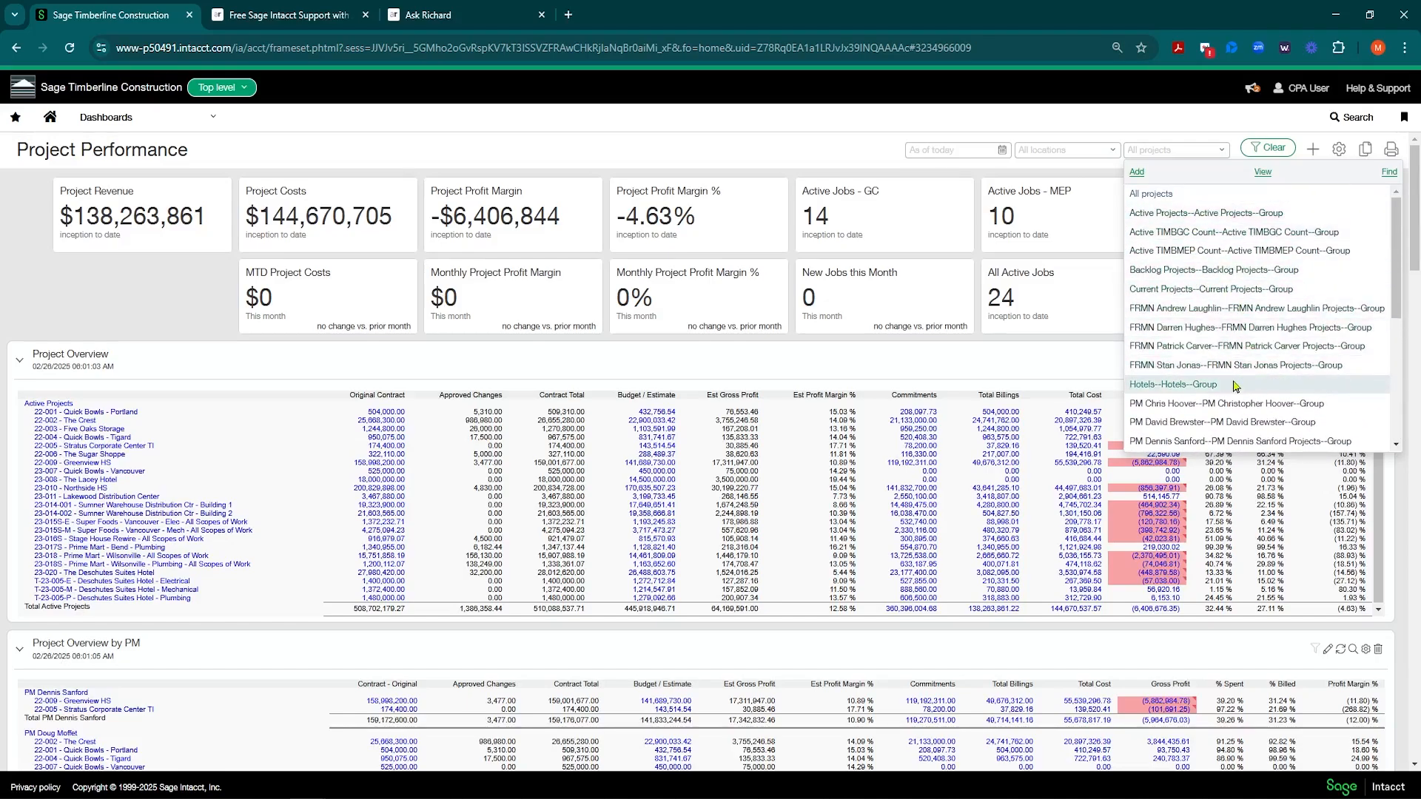
scroll(1168, 381, down, 2)
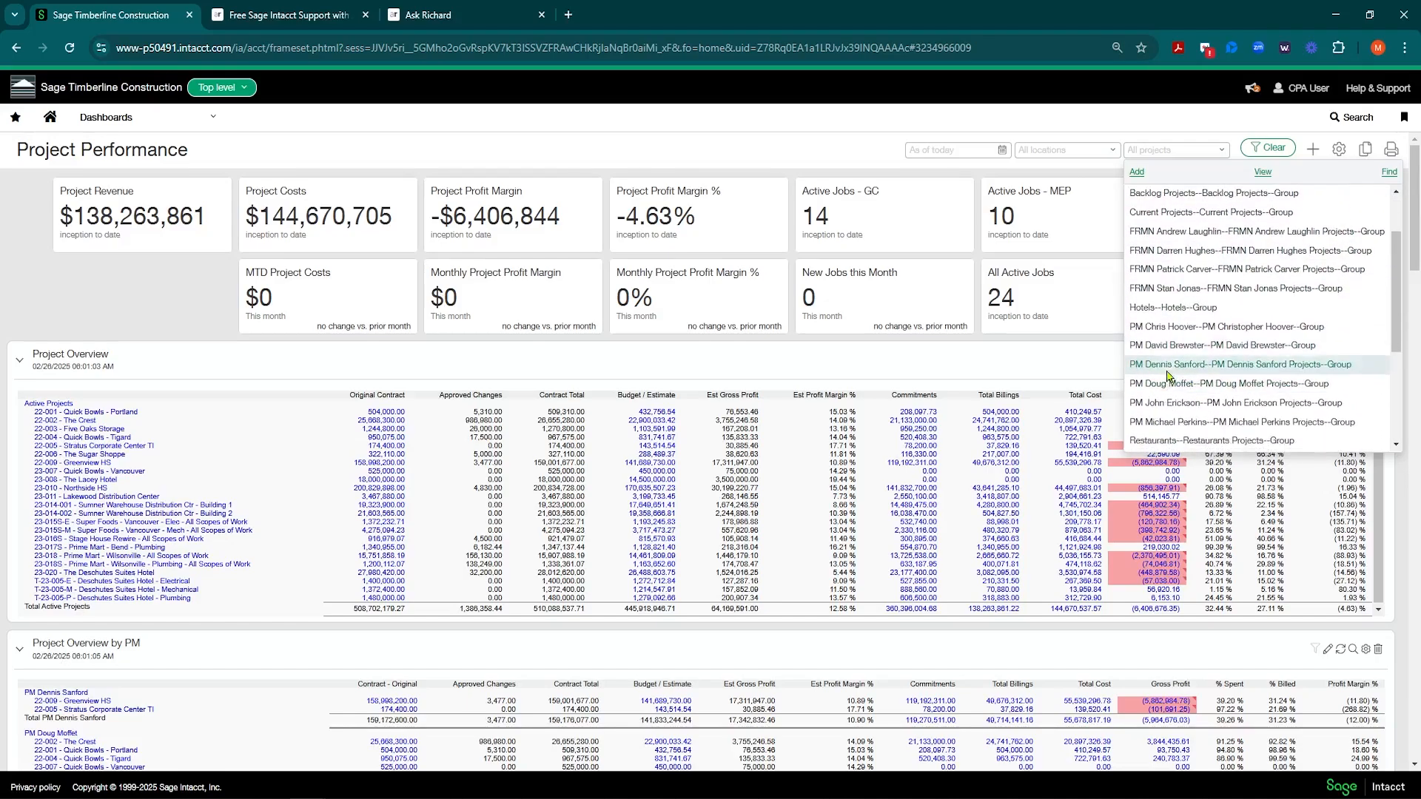
click(1151, 326)
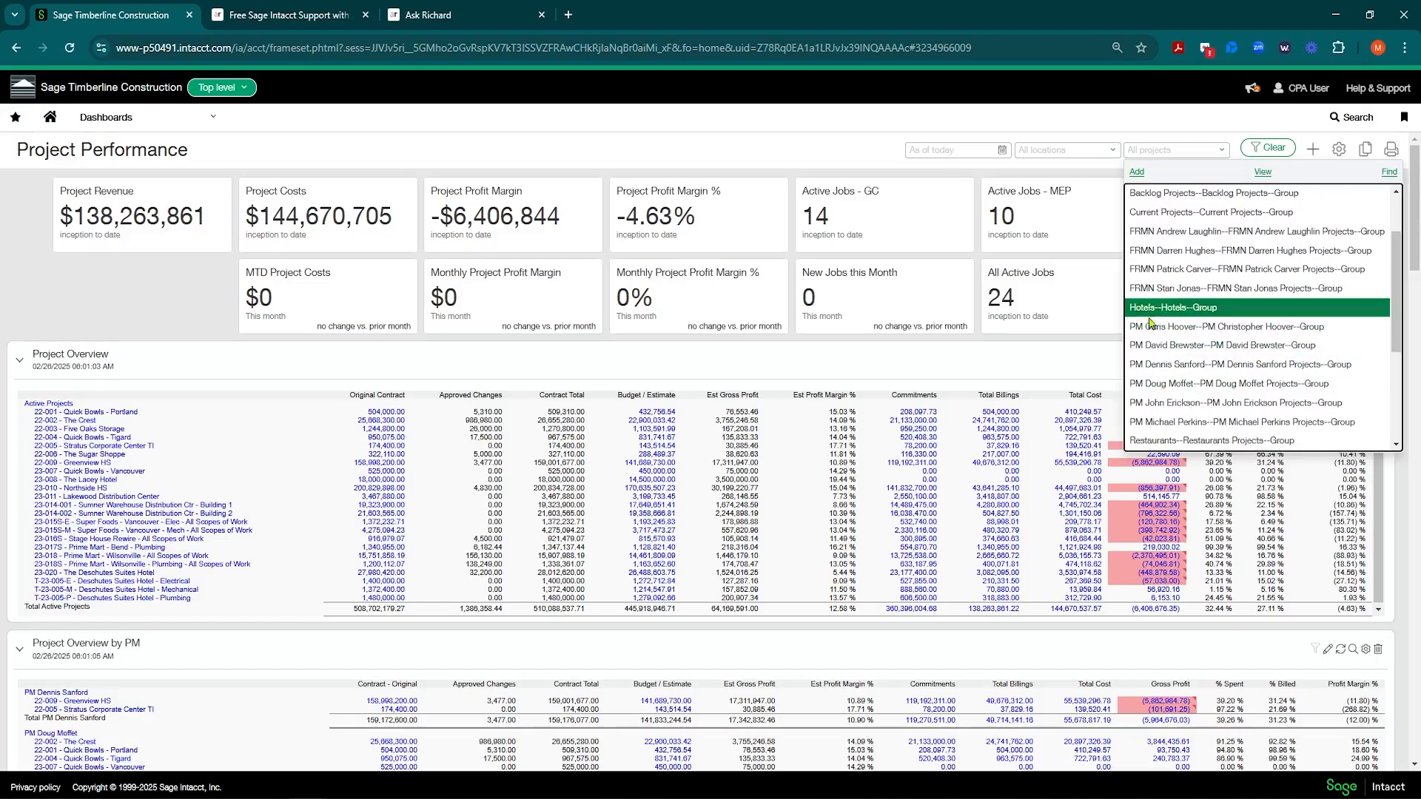
click(1221, 151)
click(1171, 384)
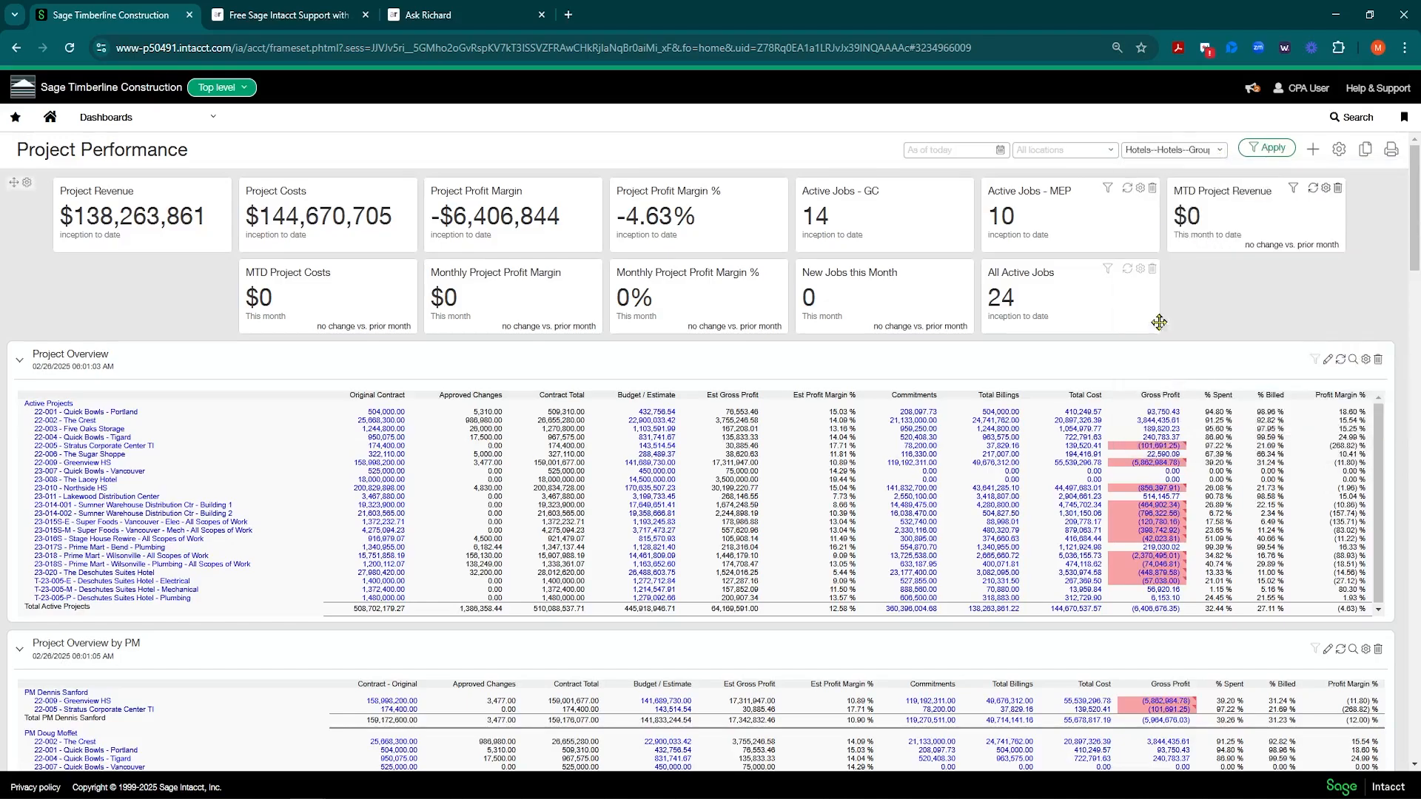
click(1270, 150)
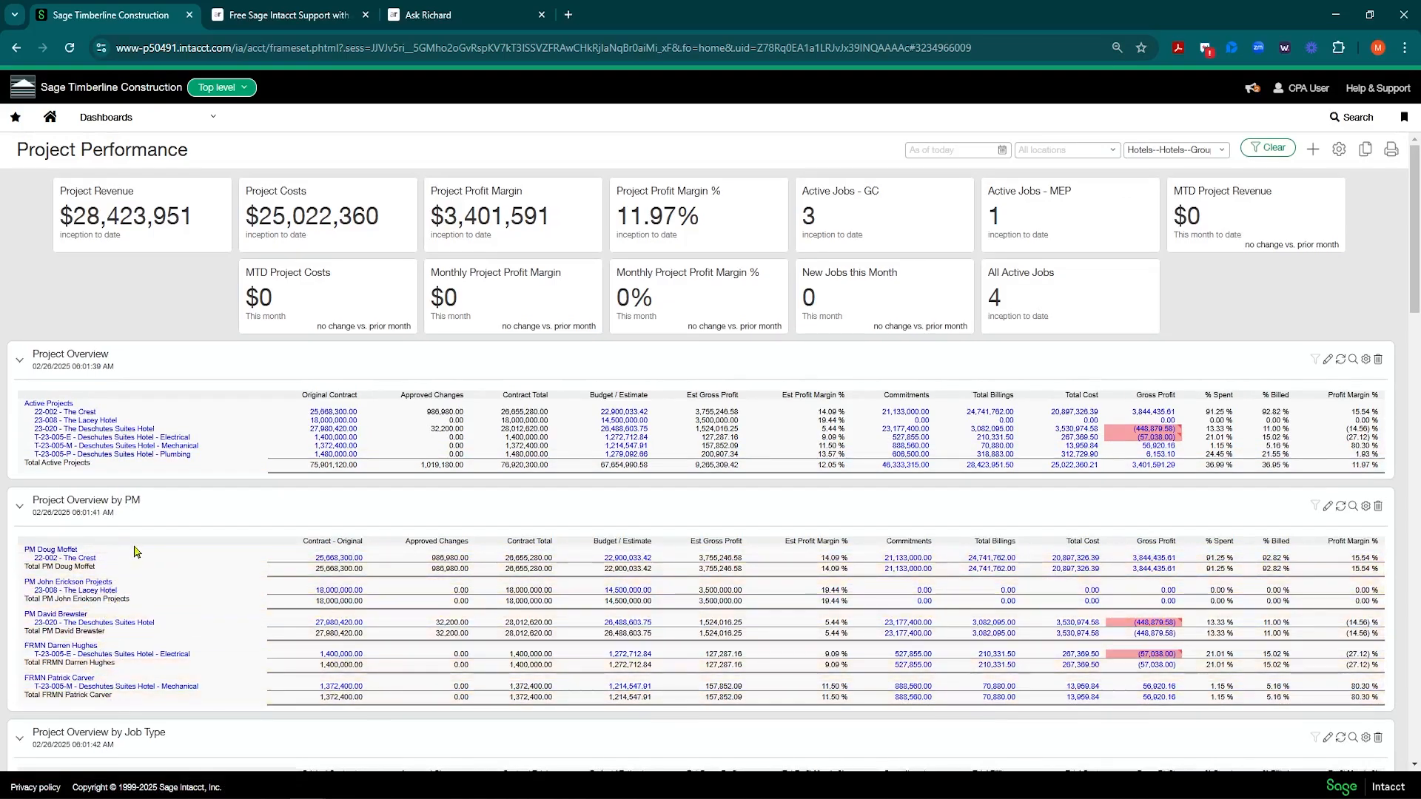
Step: Switch the filter to a project manager's group, showing $30,119,797 revenue and 6.63% margin
click(1222, 153)
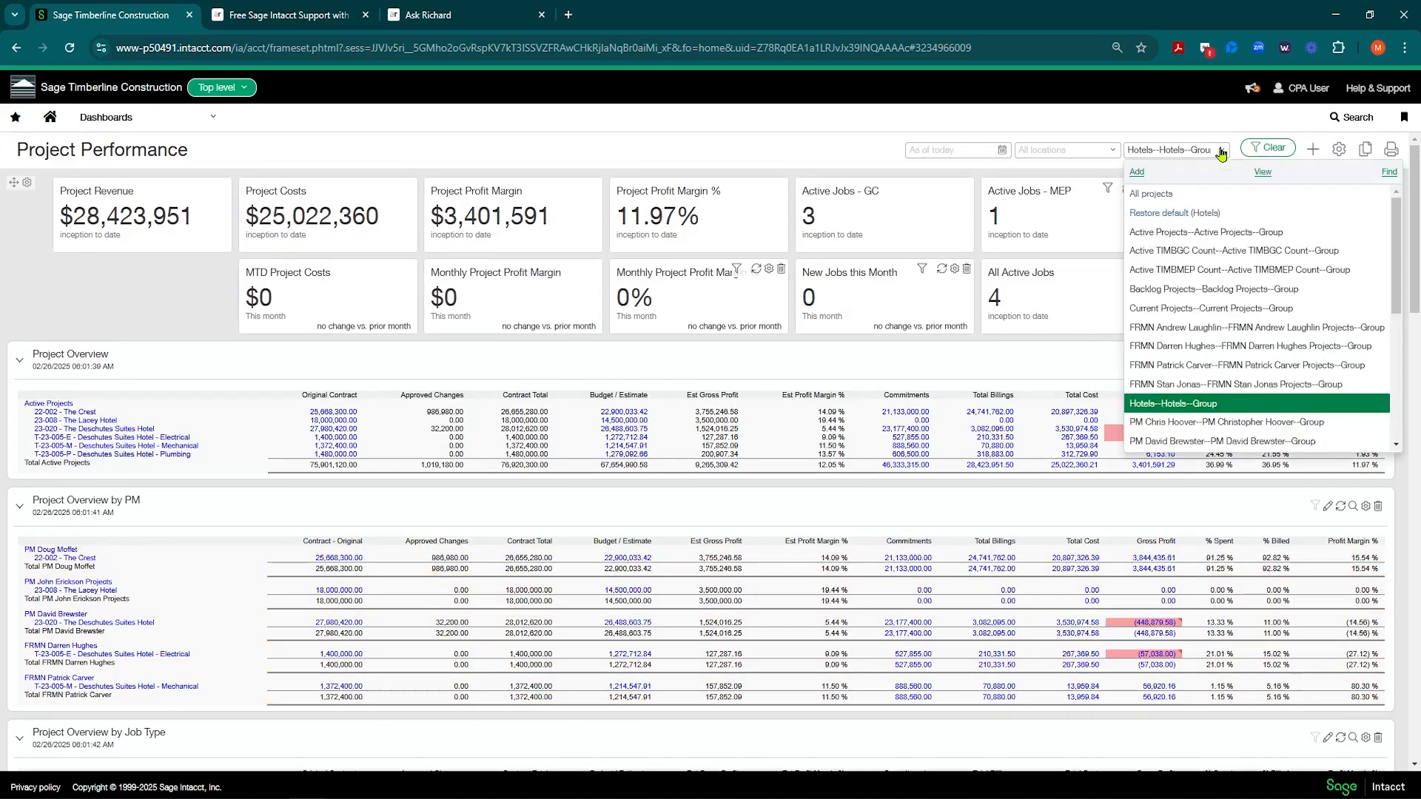
click(1150, 196)
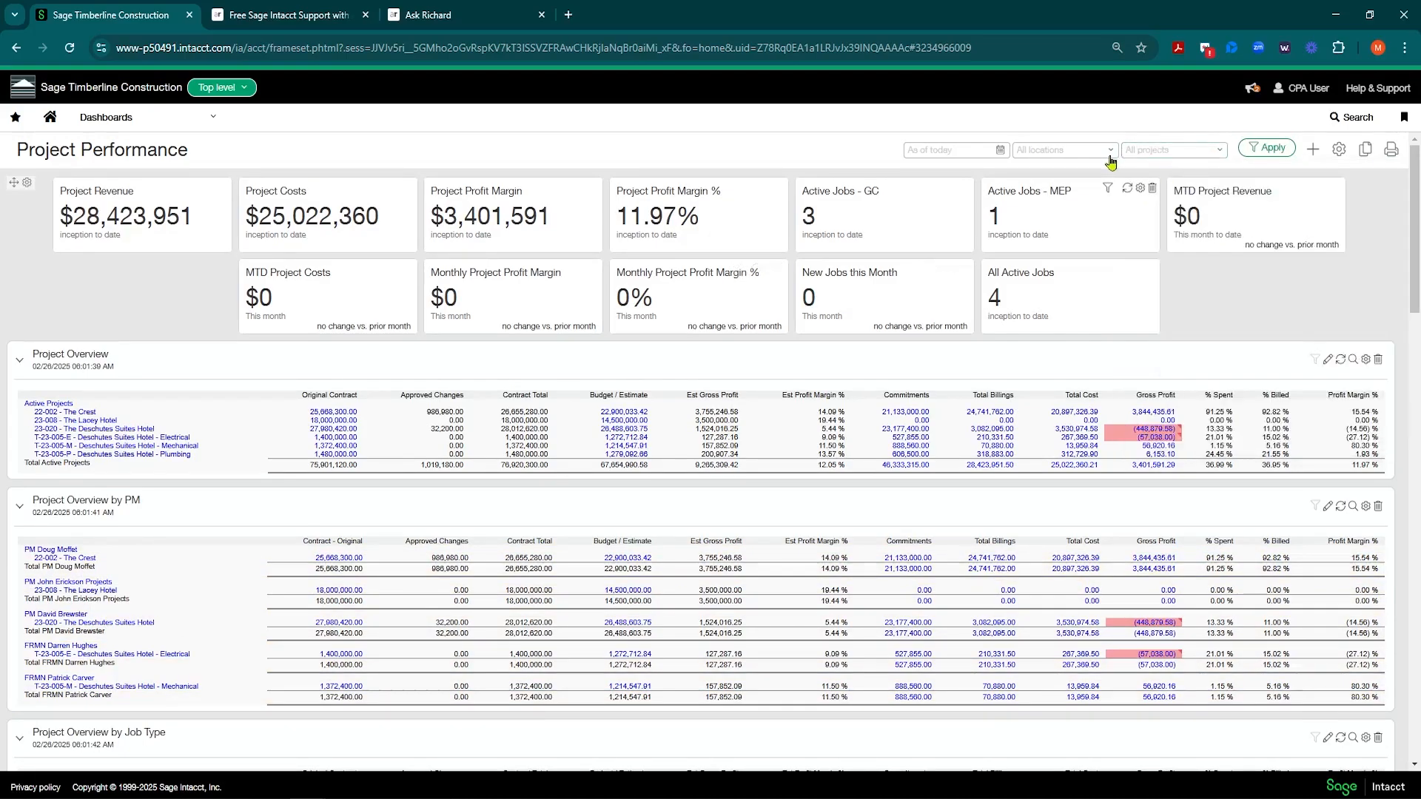
click(1219, 150)
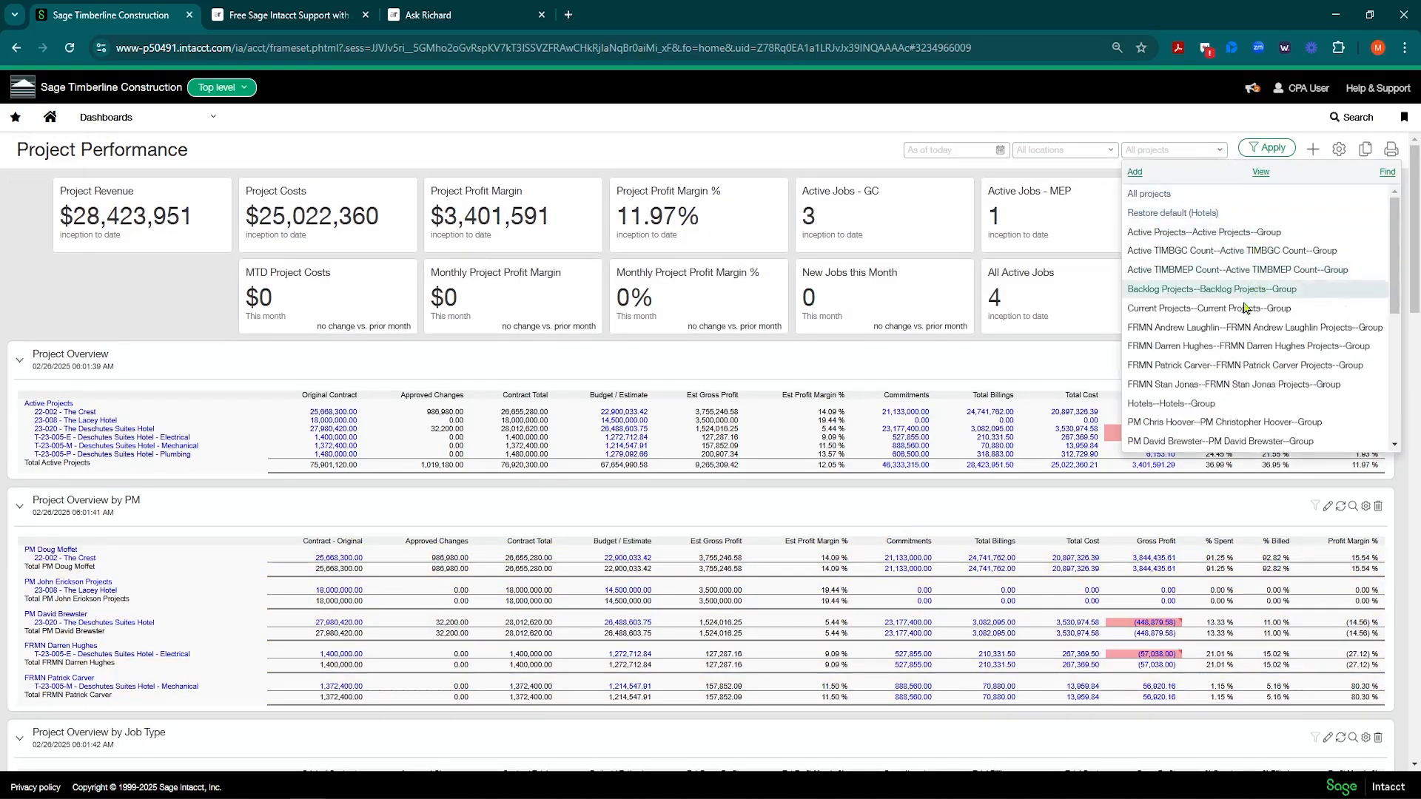
scroll(1238, 316, down, 3)
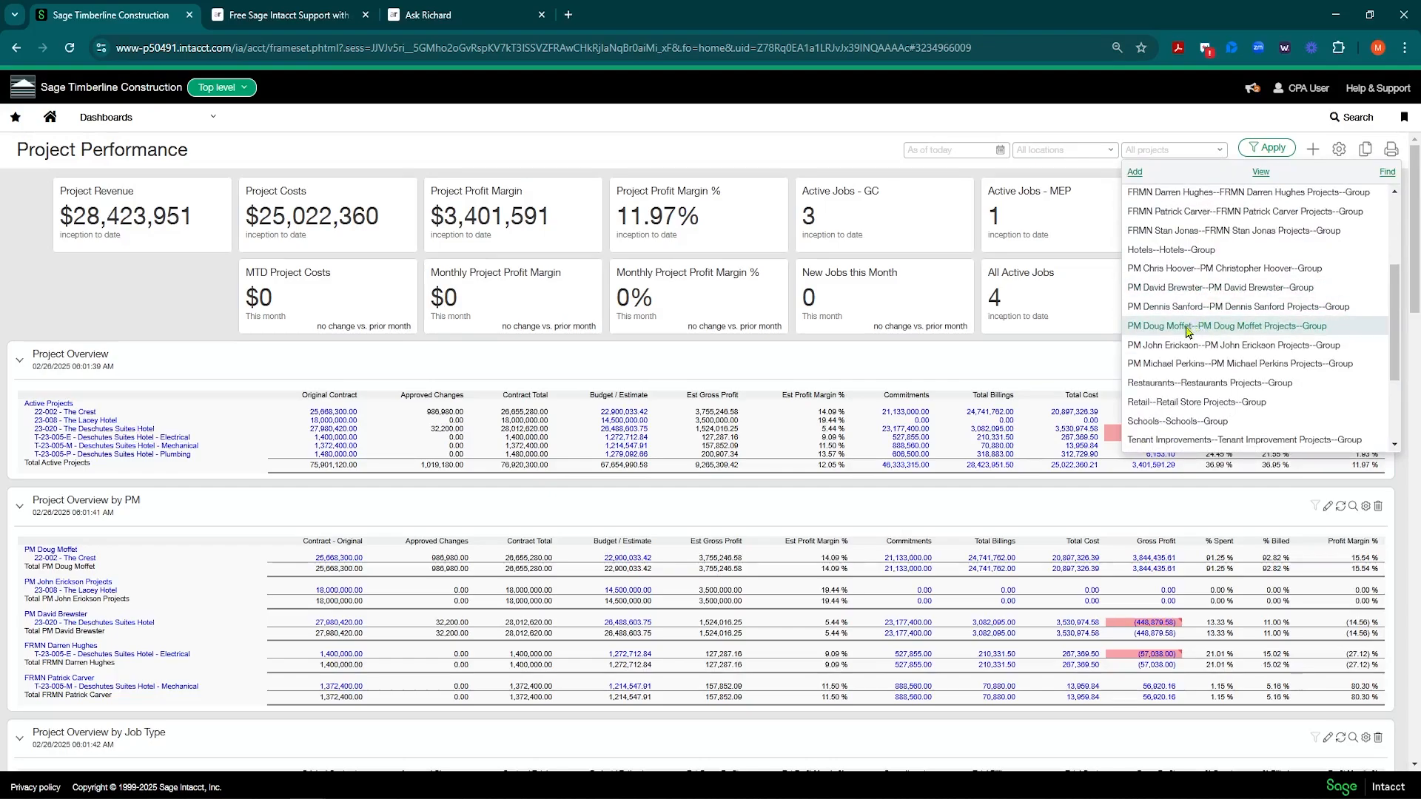
click(1187, 326)
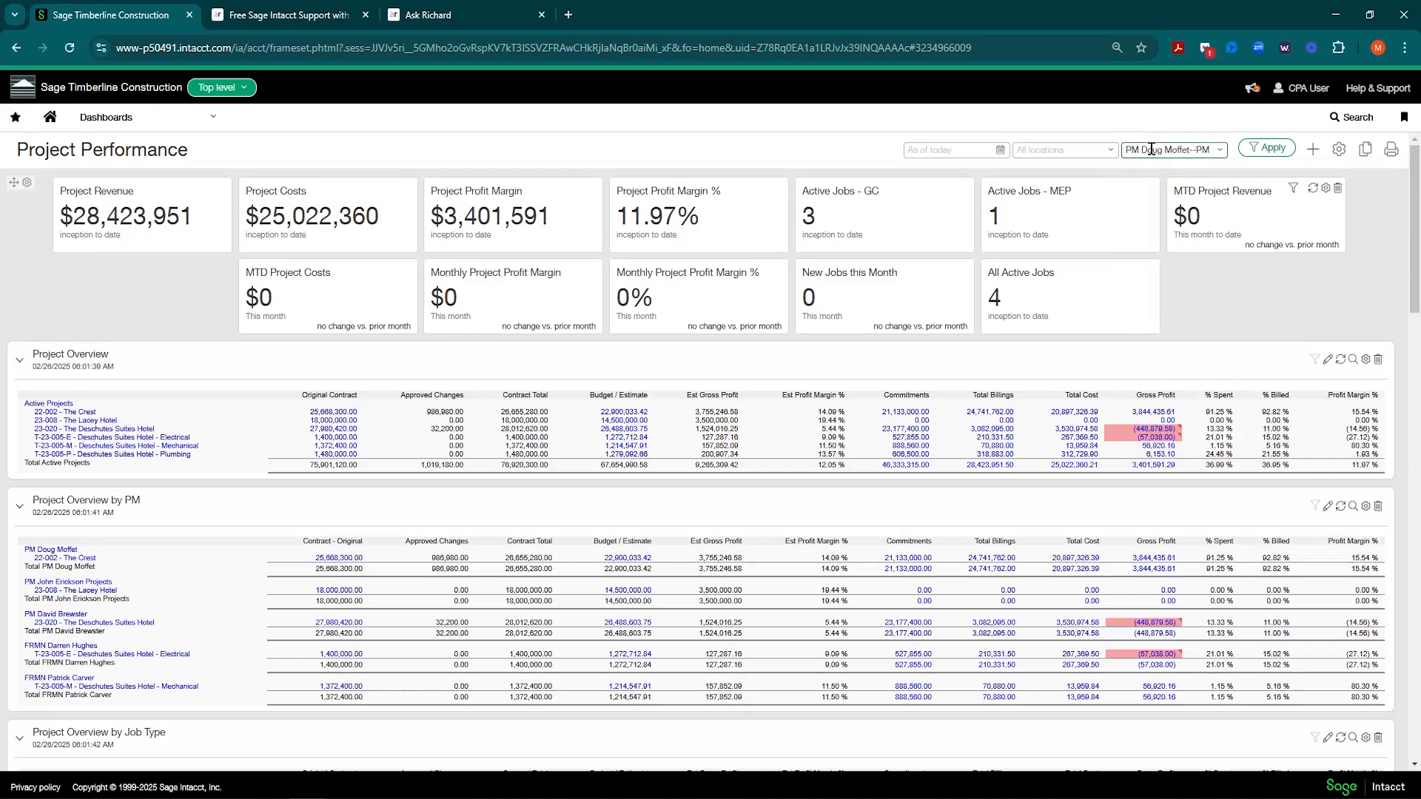
click(1267, 148)
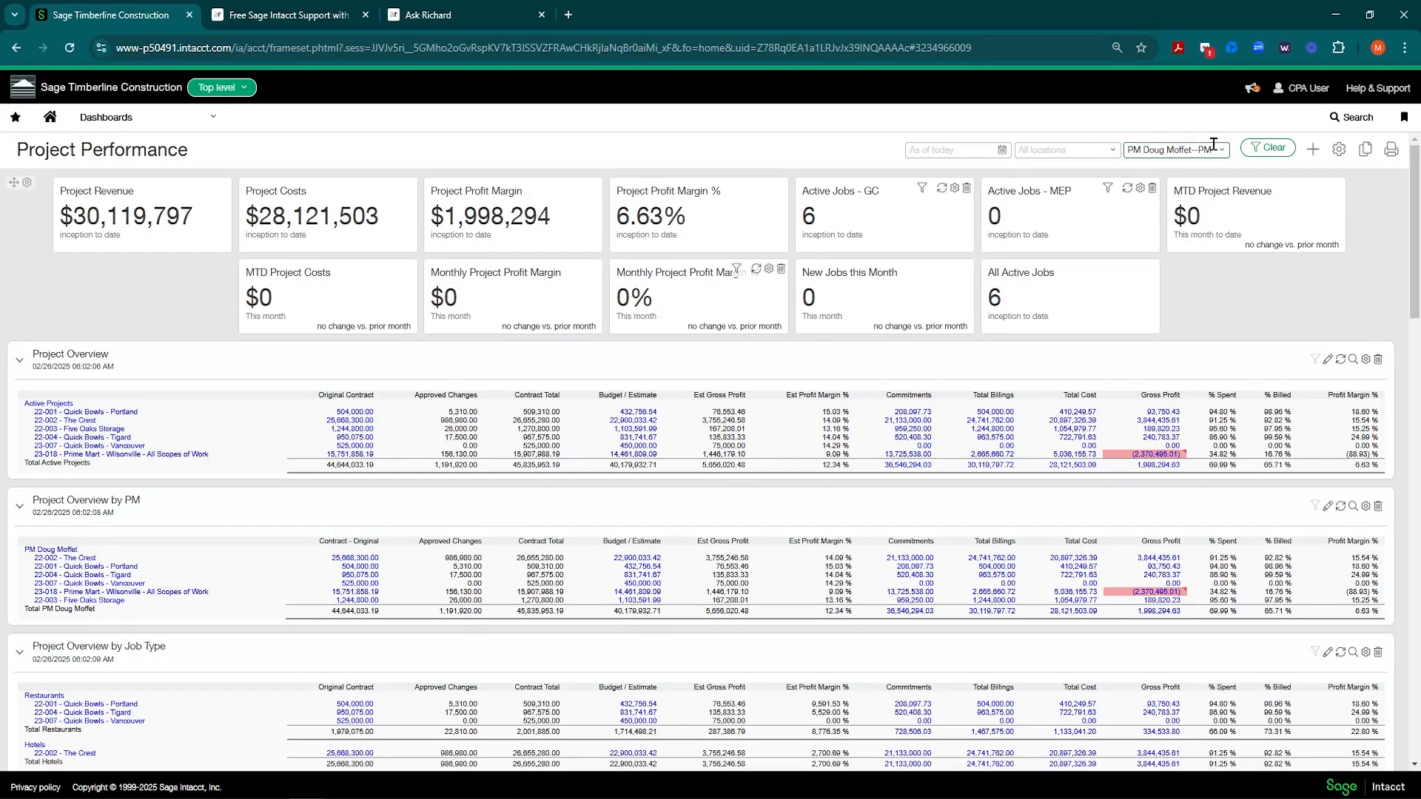
Step: Open the Reports center's all-reports view and show the five Favorites financial reports
click(213, 118)
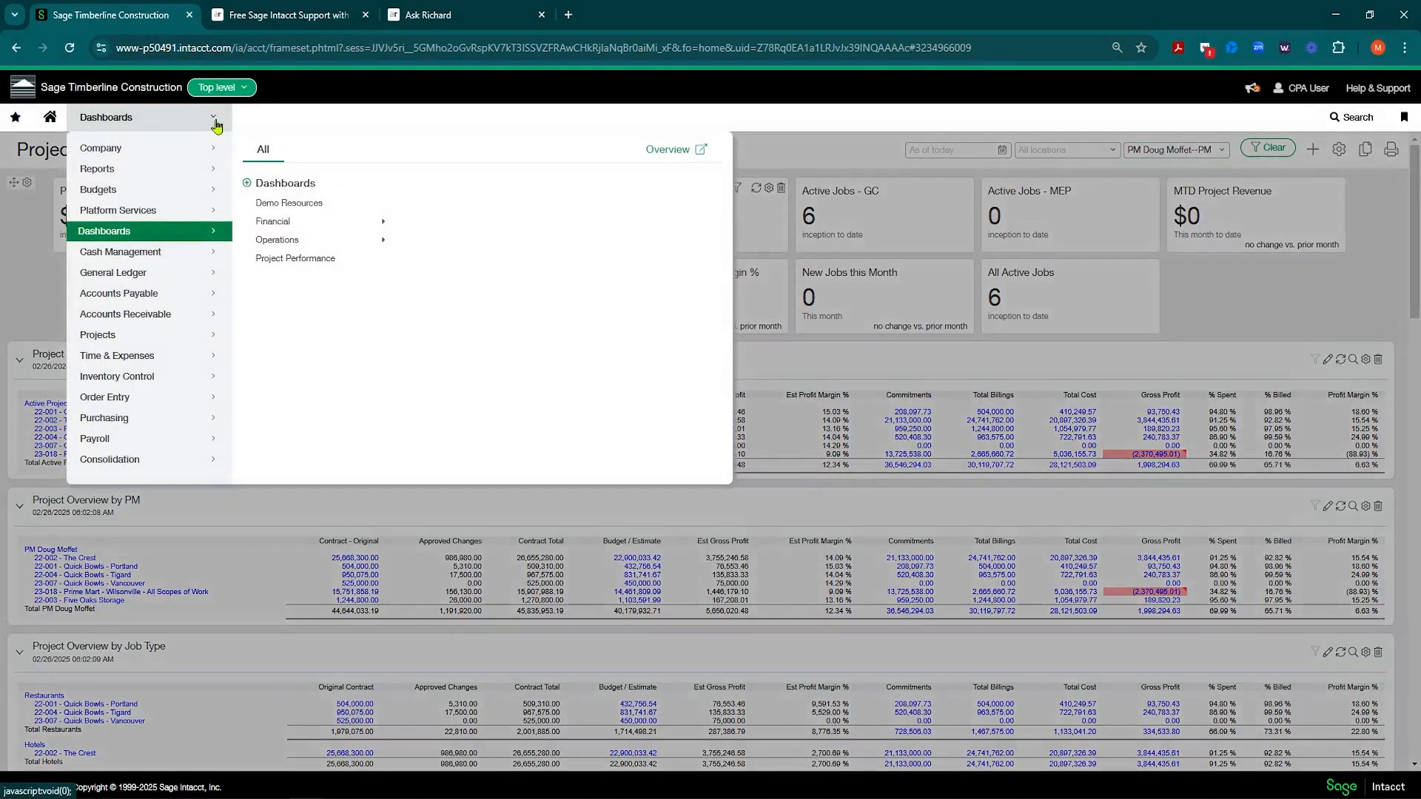
mouse_move(181, 279)
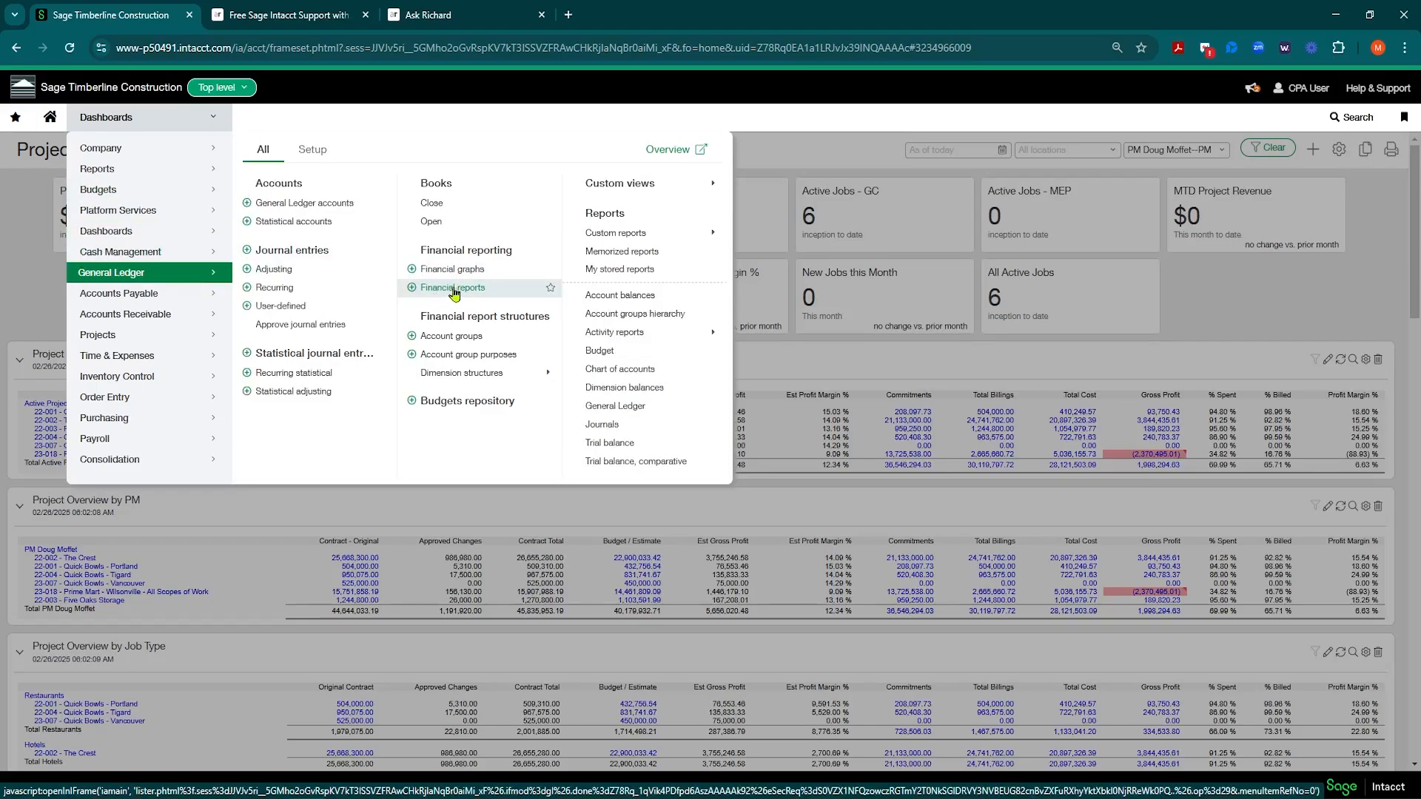
mouse_move(157, 172)
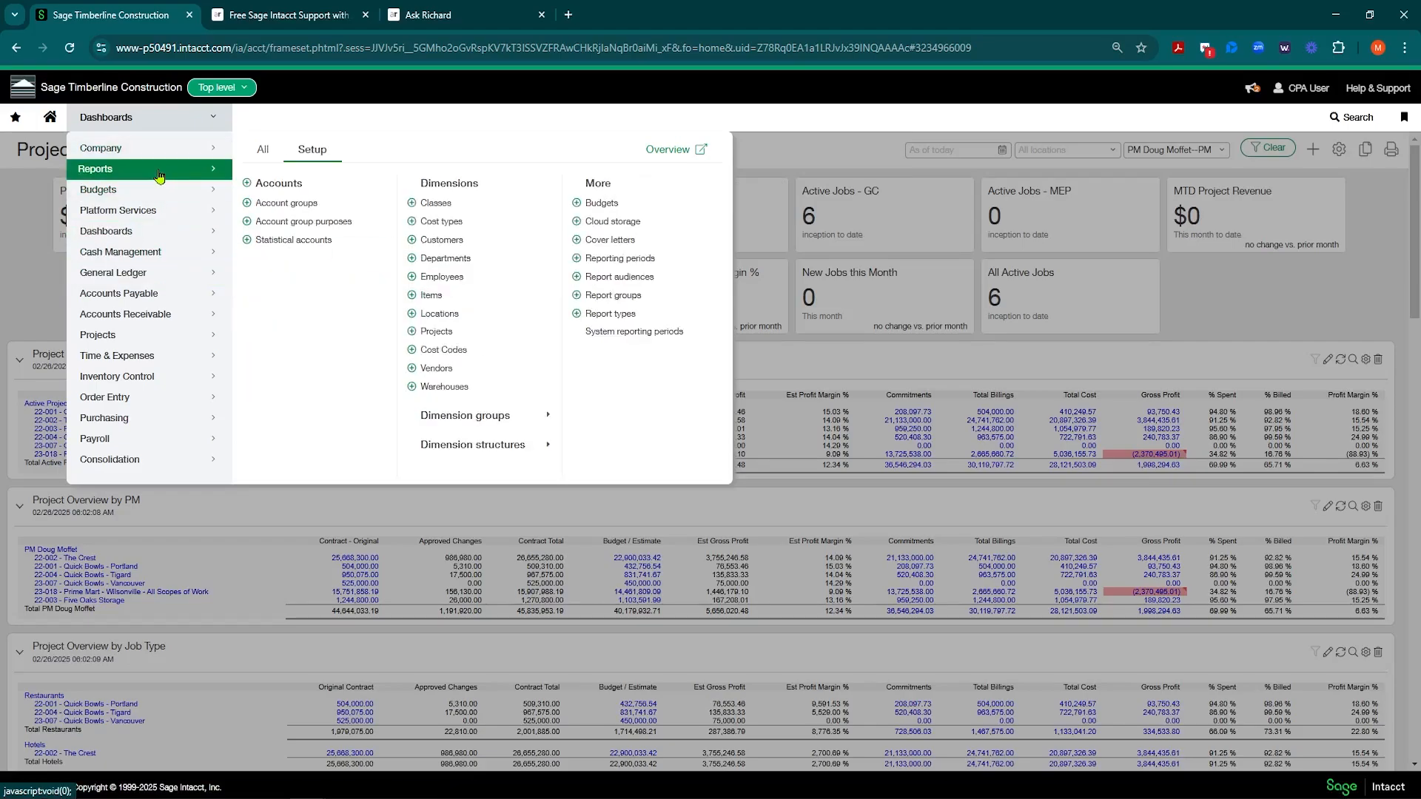
click(264, 150)
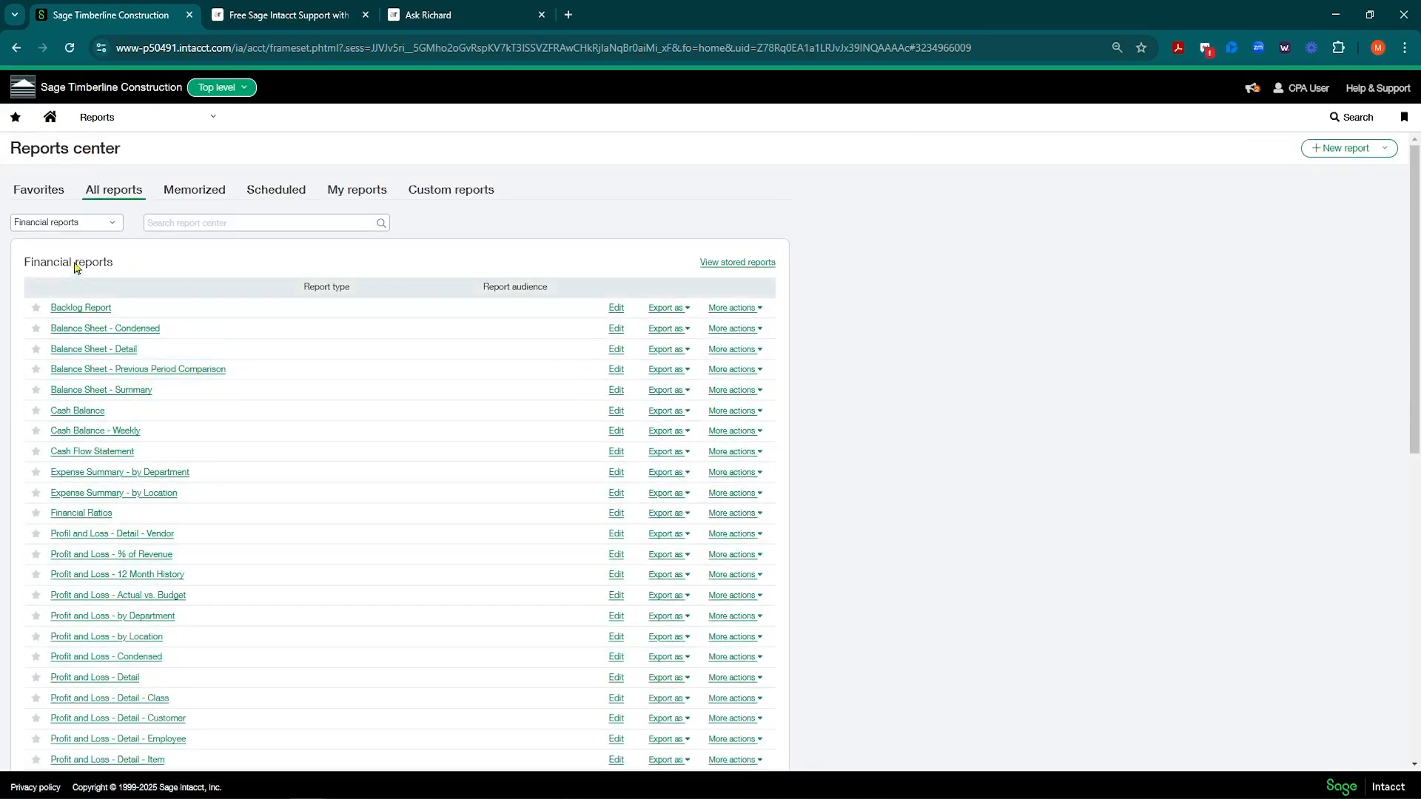
click(35, 197)
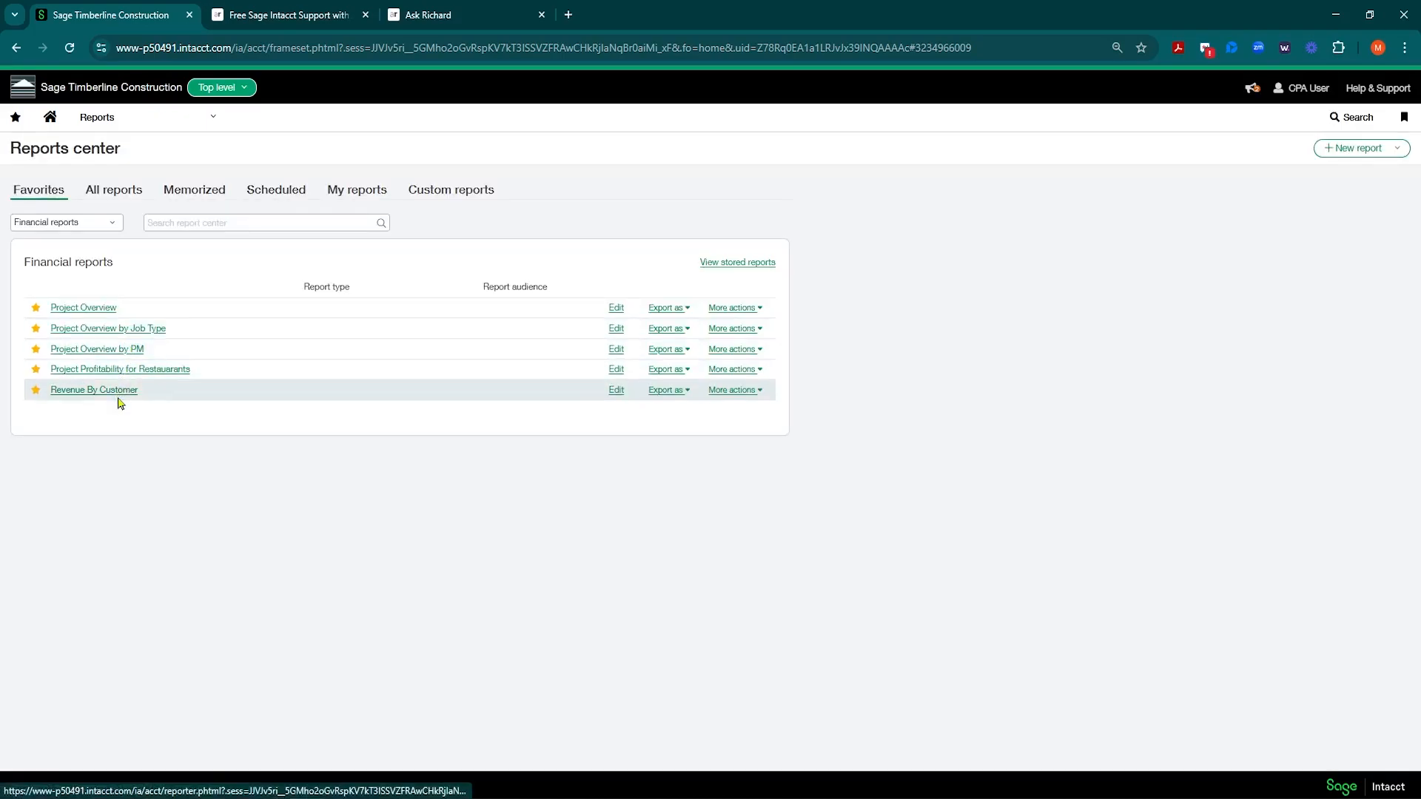
click(79, 309)
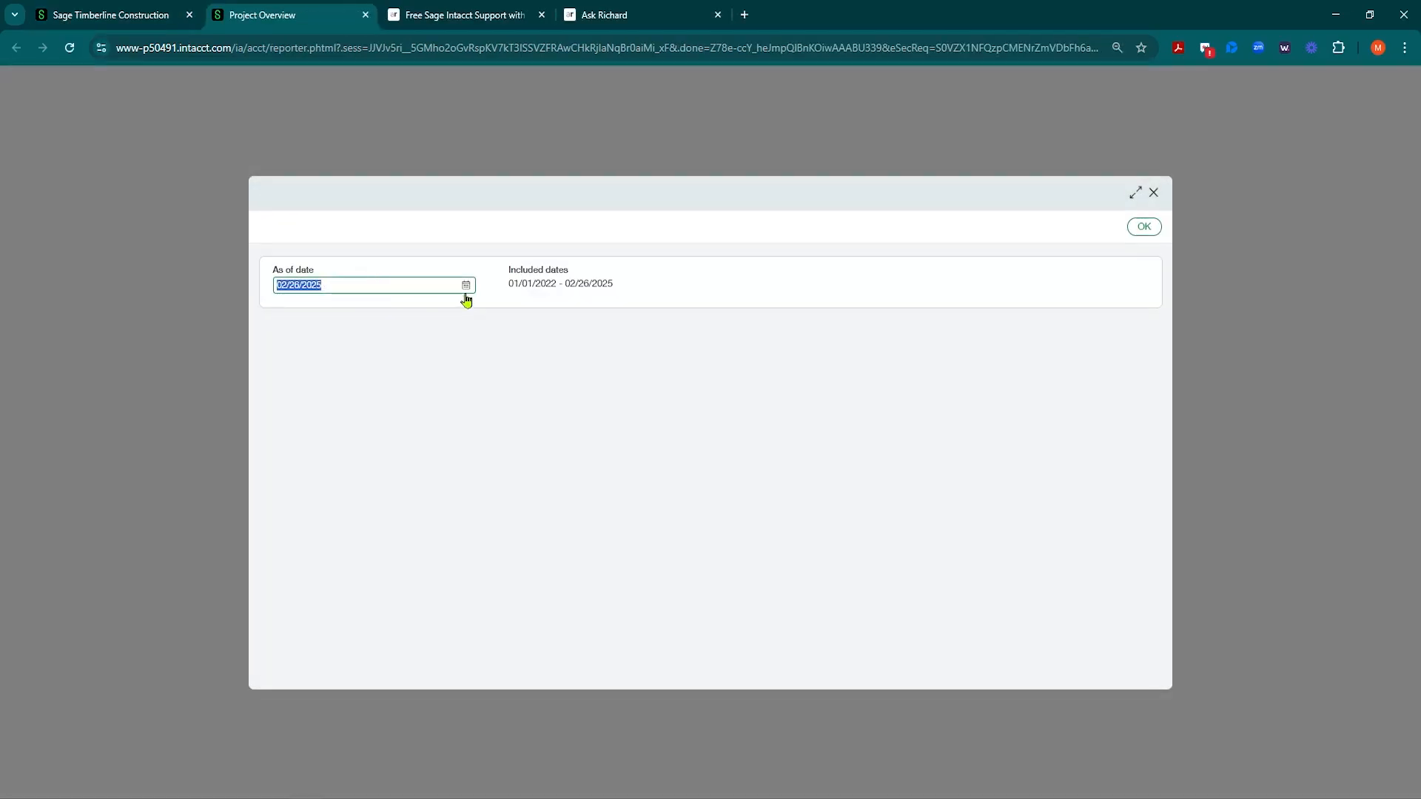
click(466, 287)
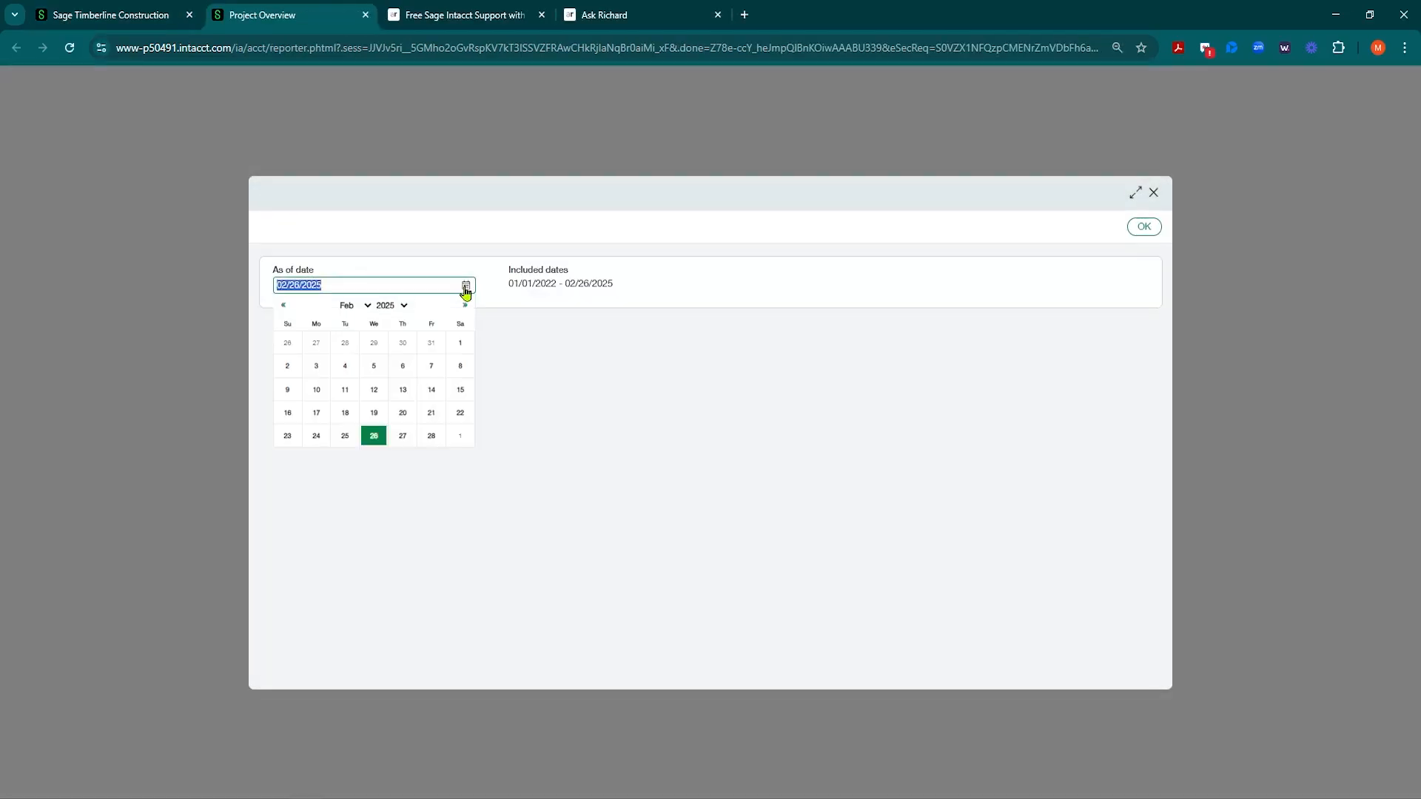
click(434, 439)
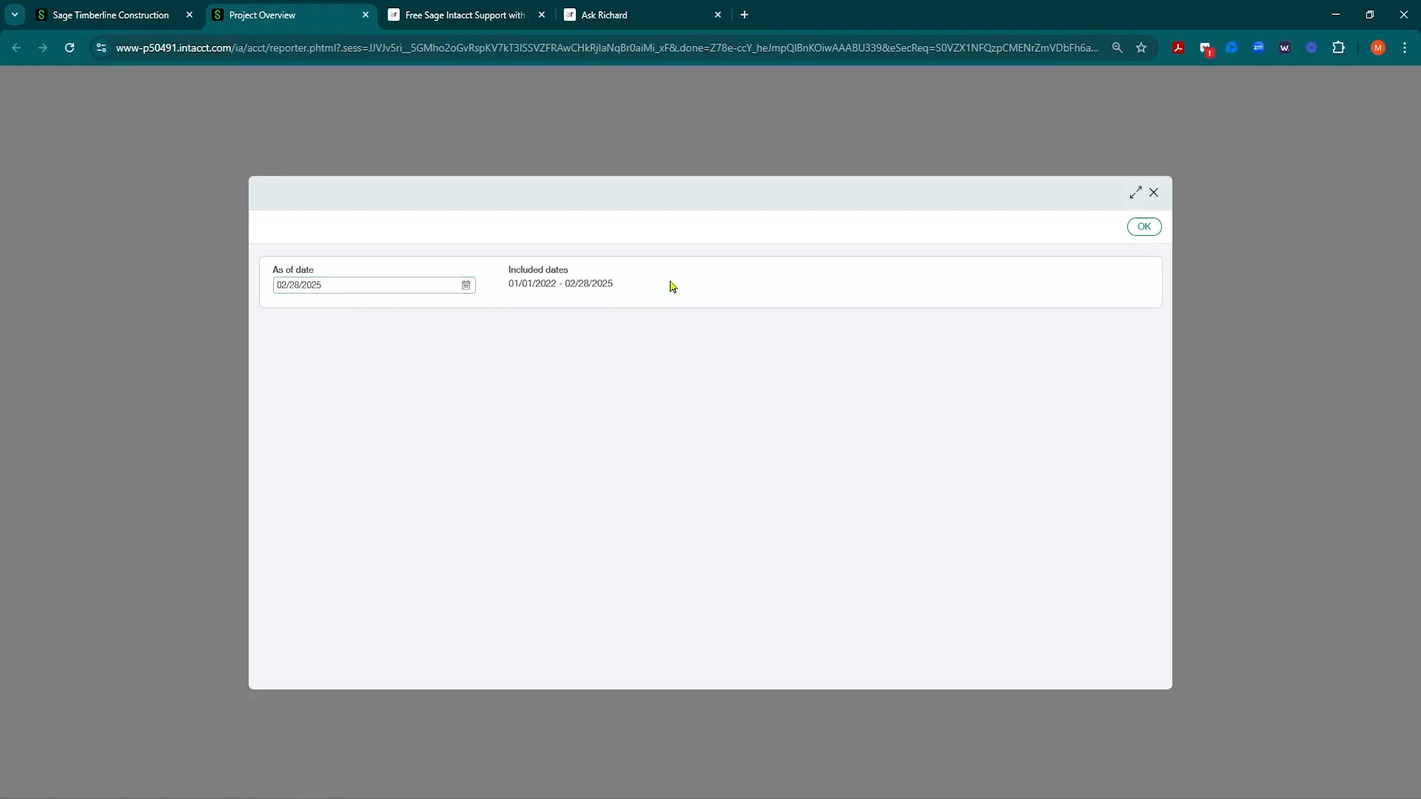
click(1137, 234)
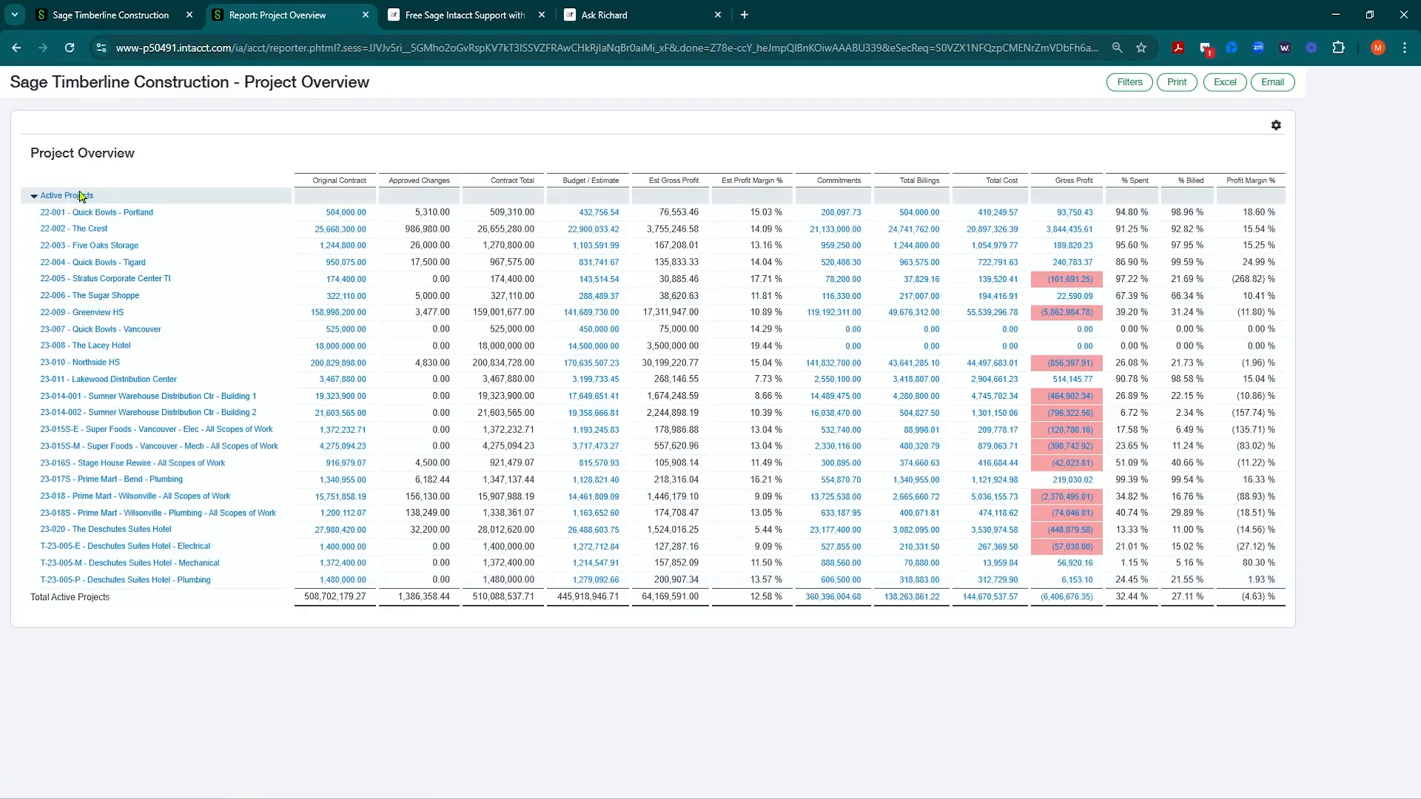
click(365, 15)
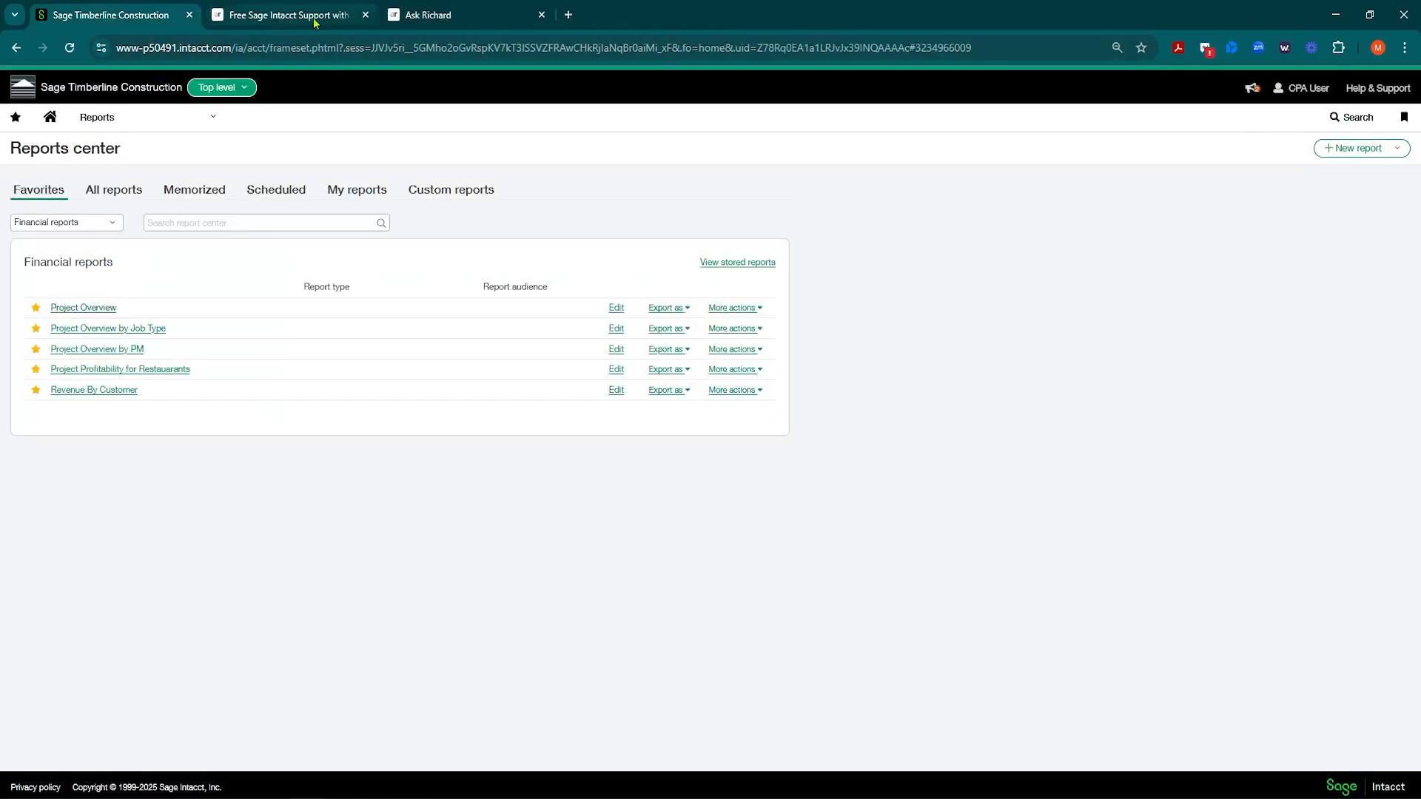
click(88, 330)
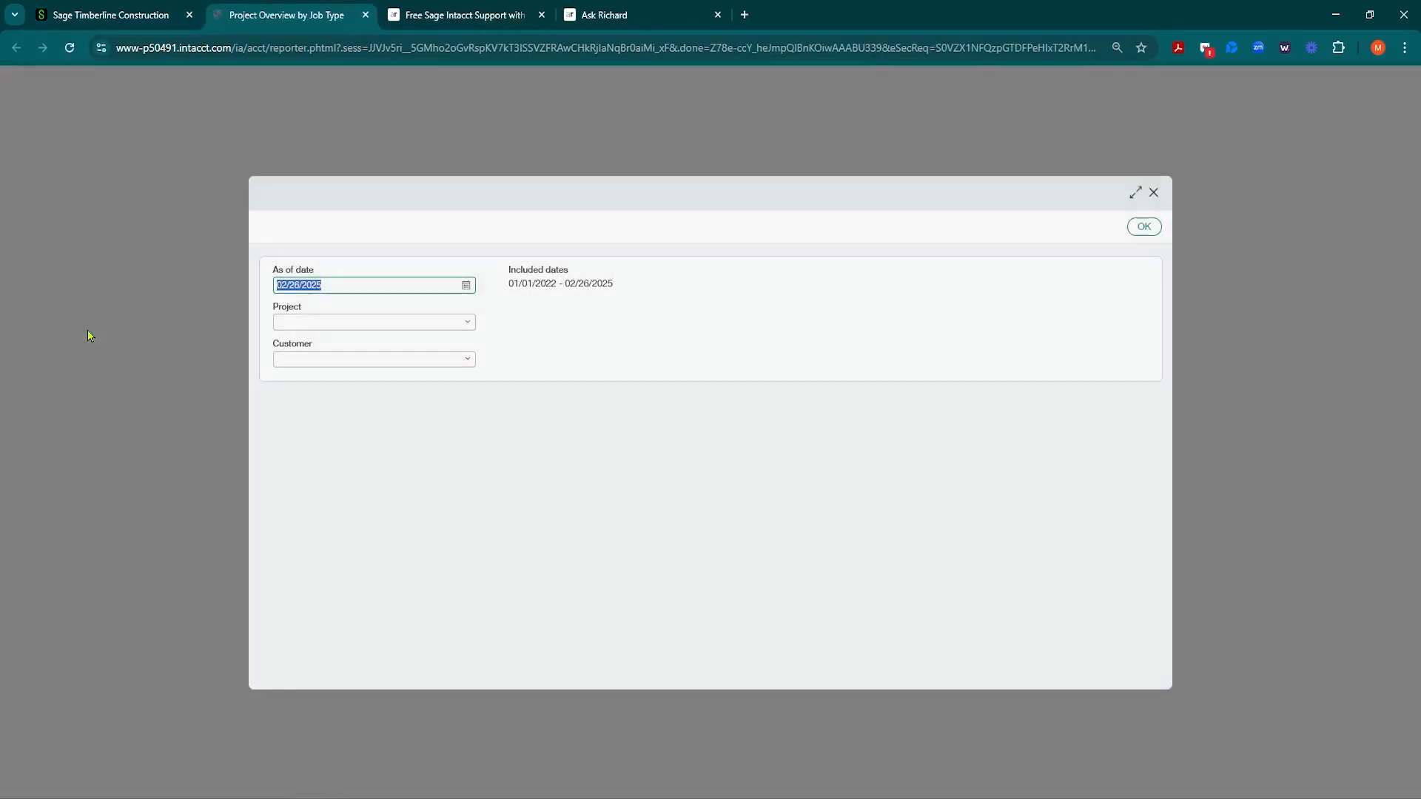
click(464, 286)
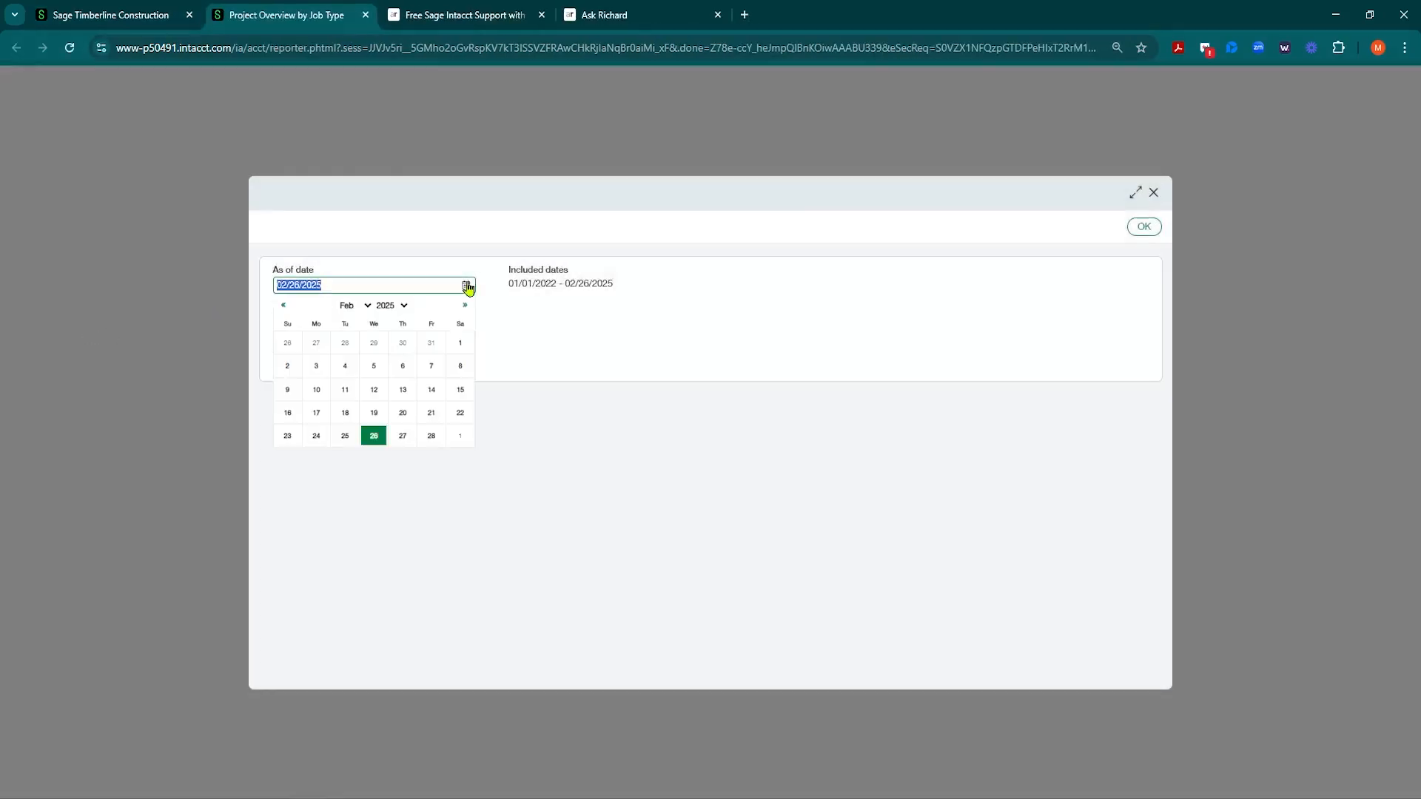
click(432, 435)
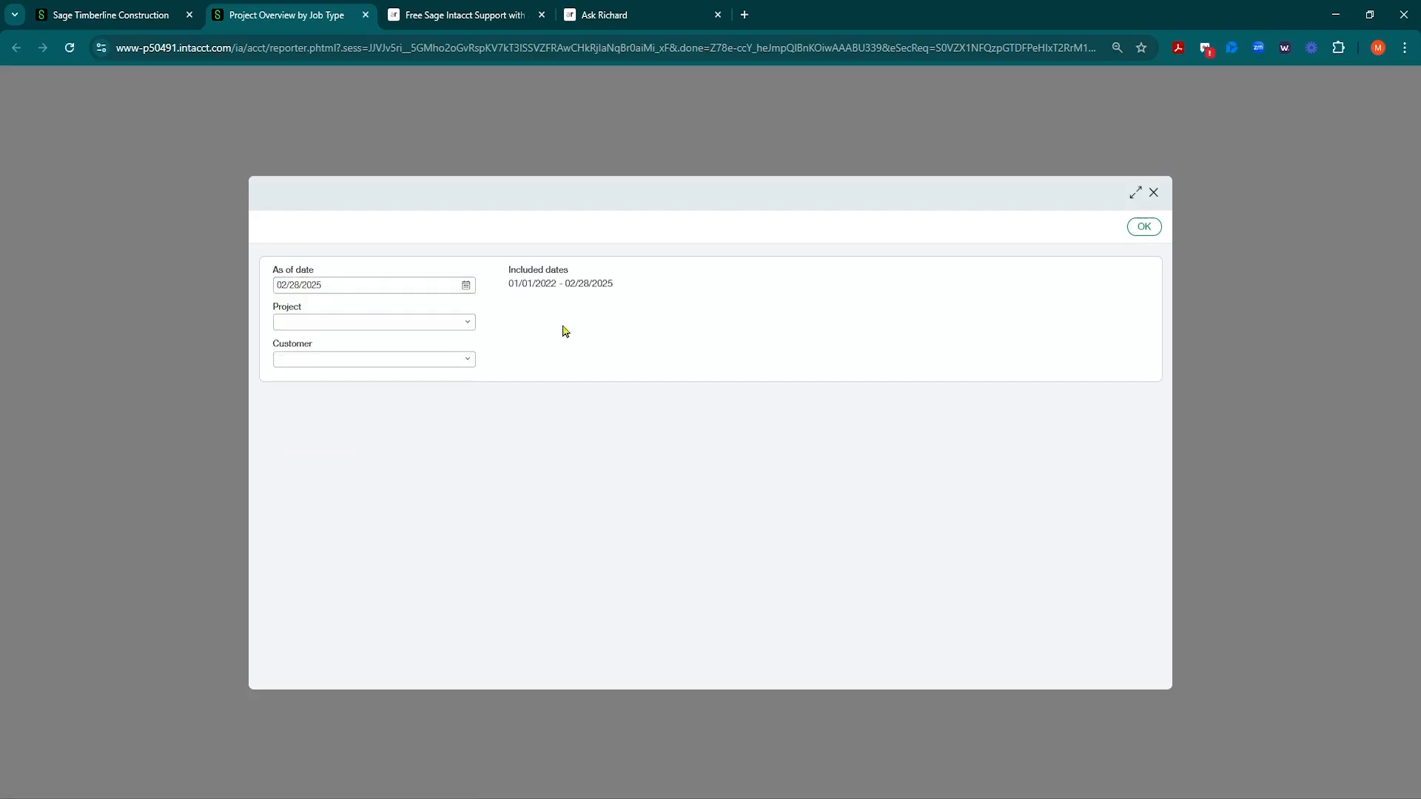
click(1127, 229)
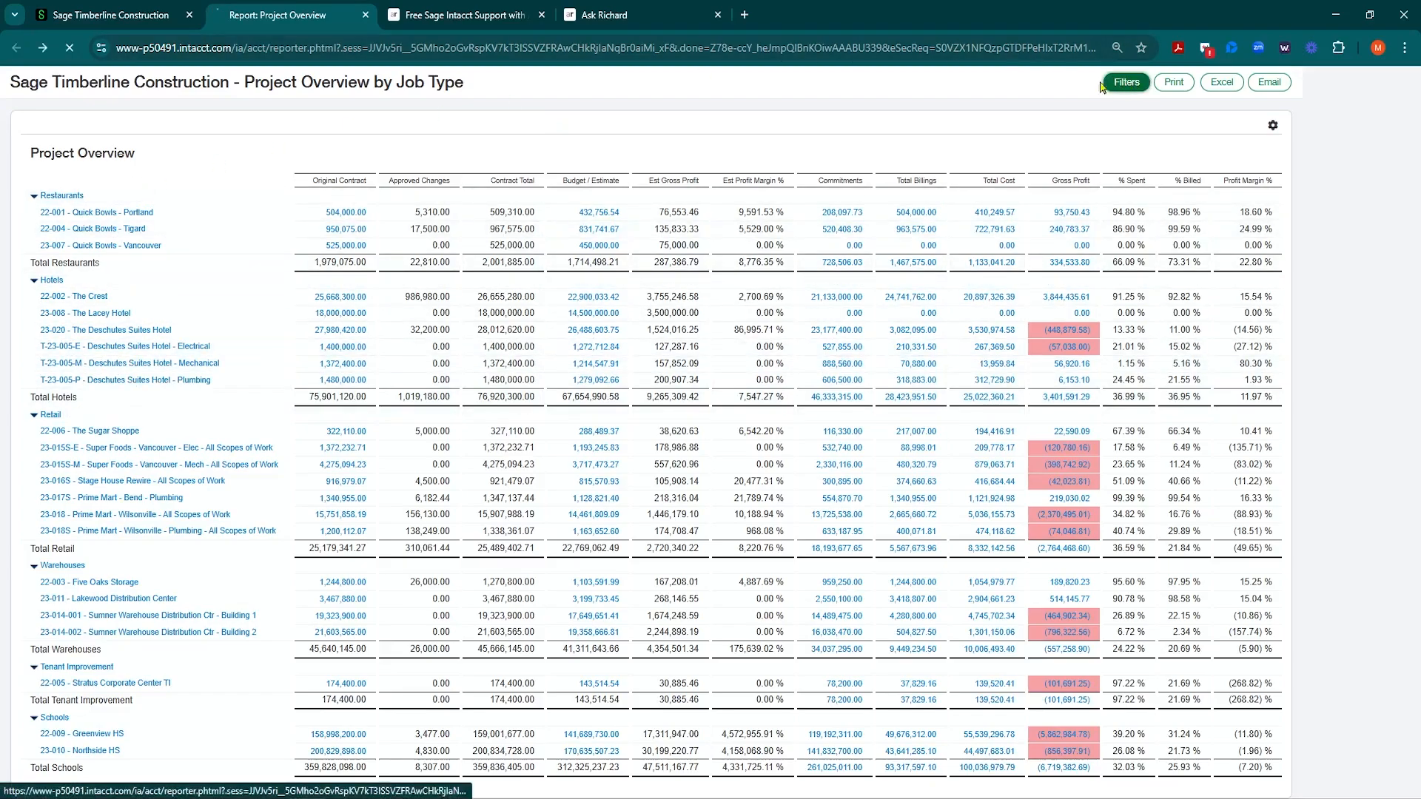
click(1126, 81)
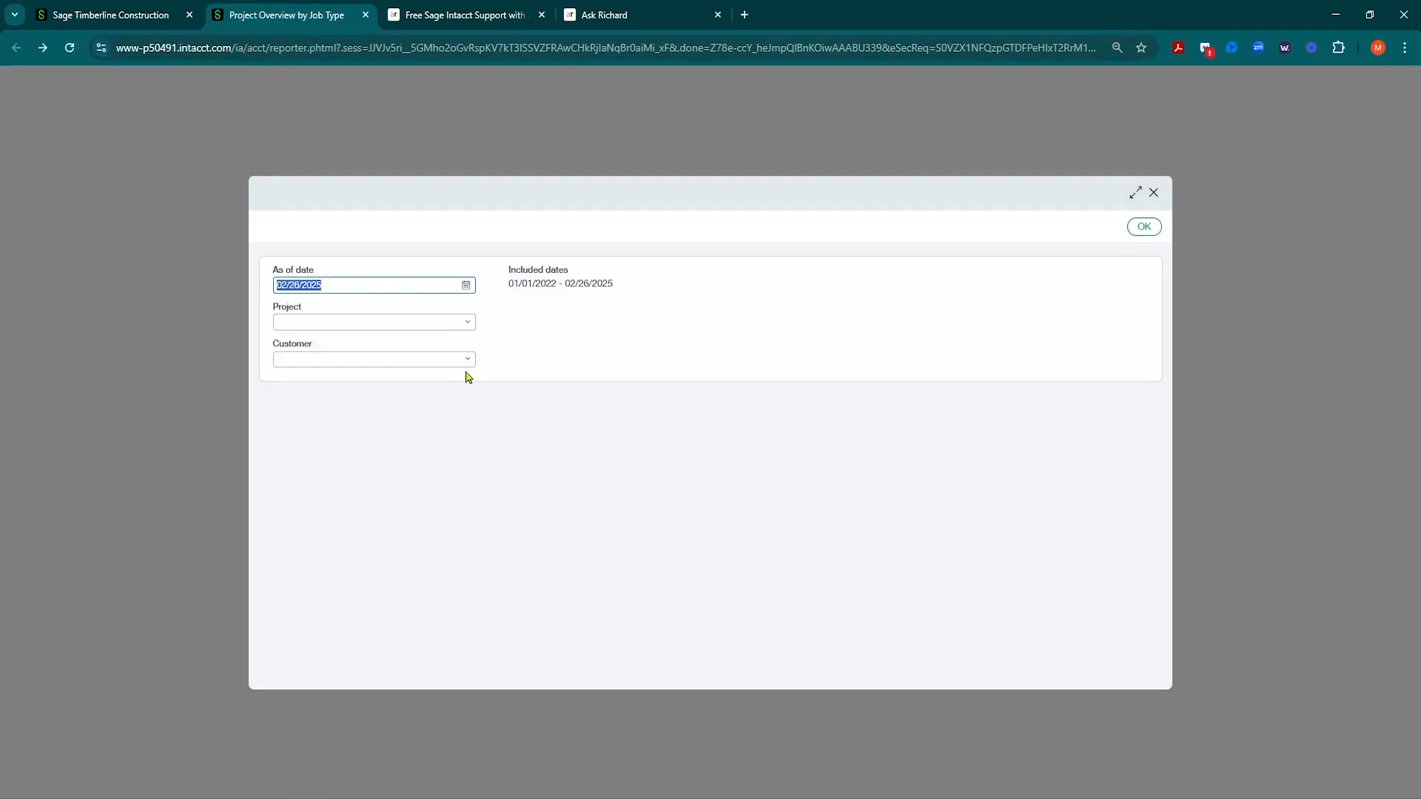
click(467, 360)
click(560, 355)
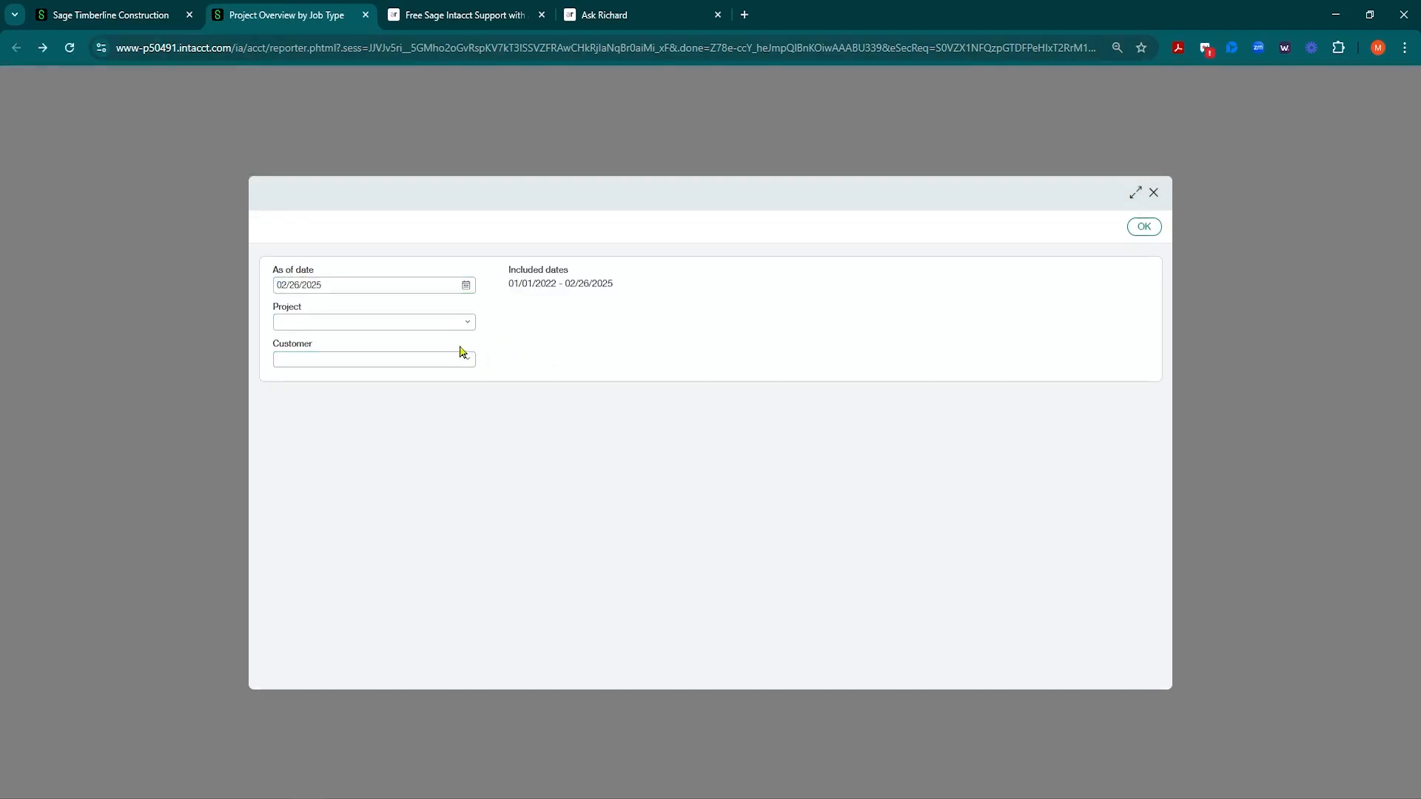
click(465, 324)
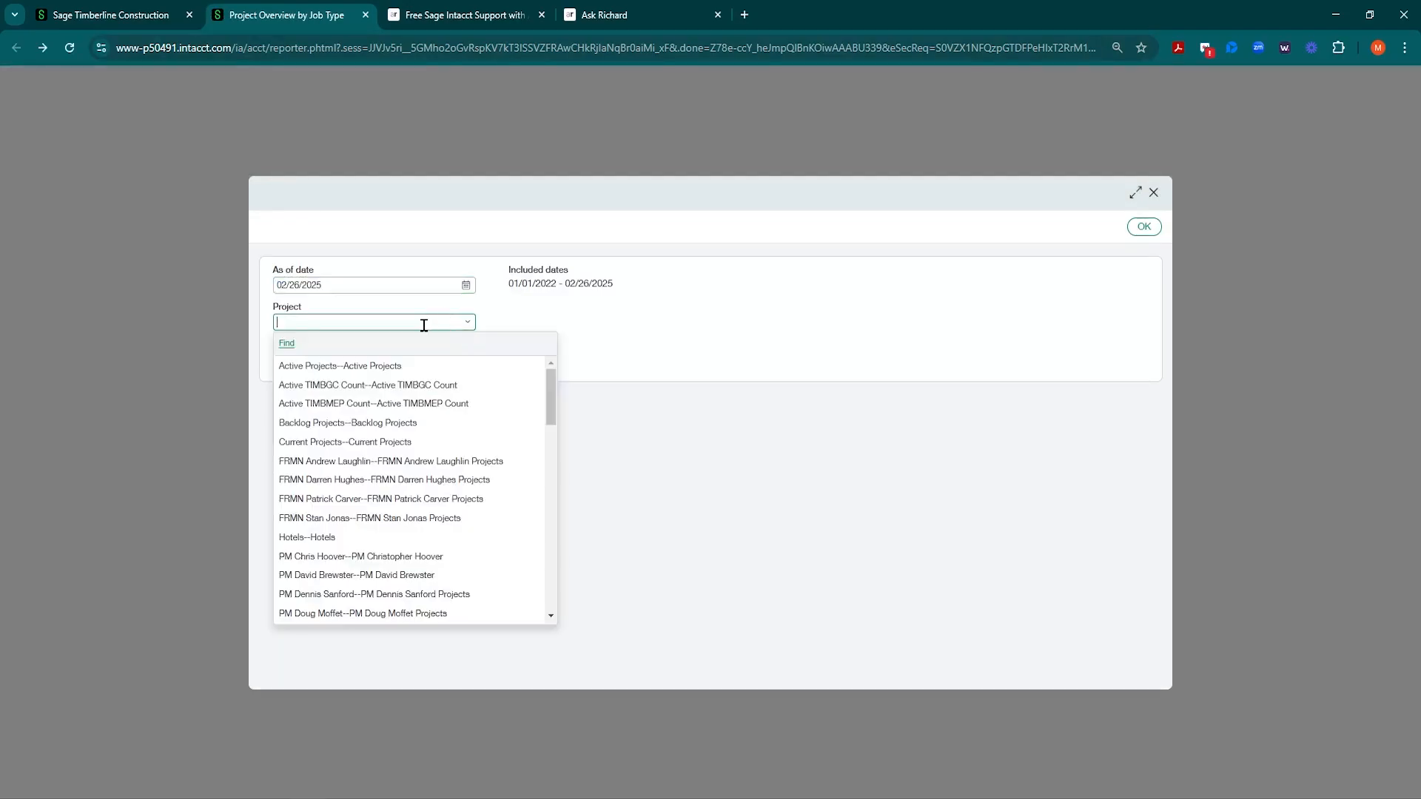
click(325, 539)
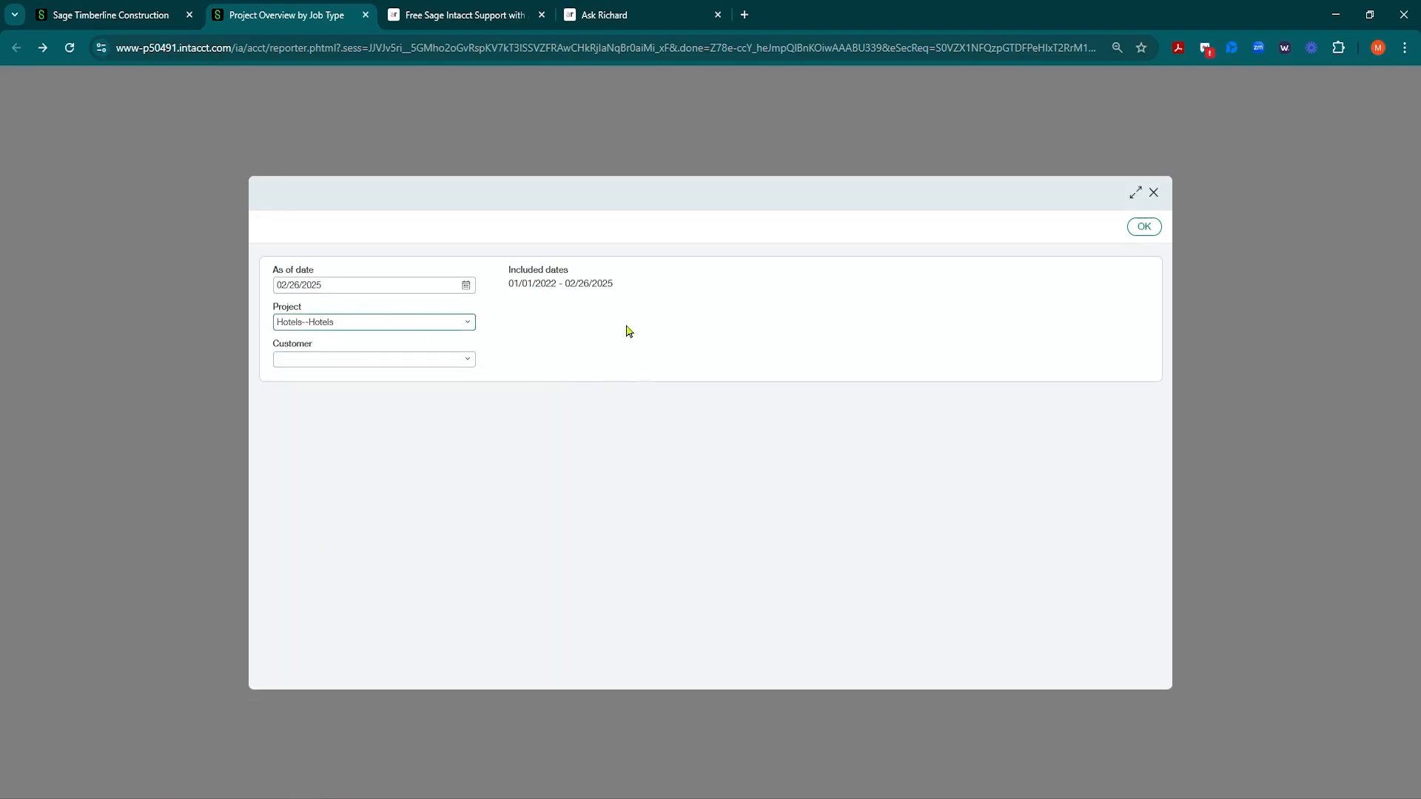
click(465, 285)
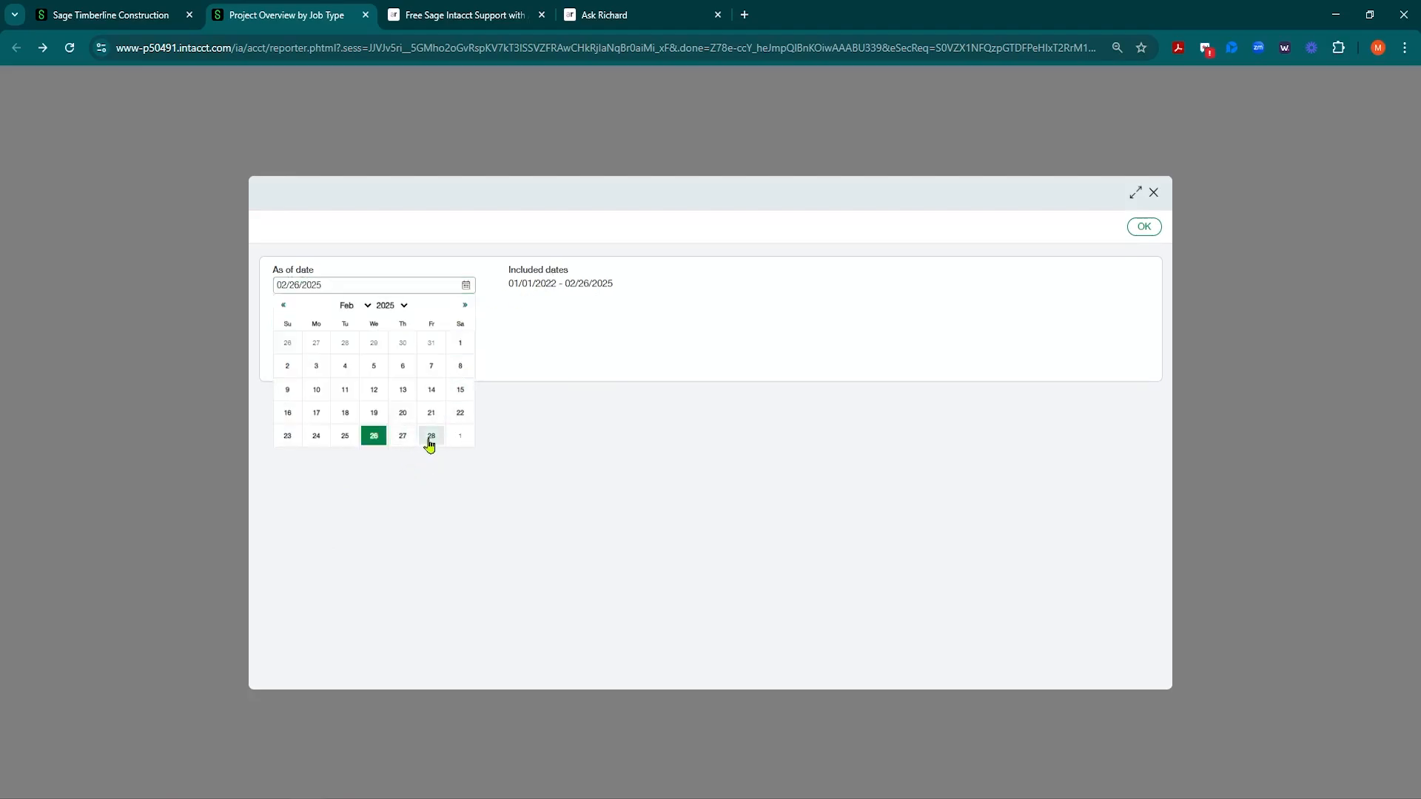
click(431, 435)
click(1144, 226)
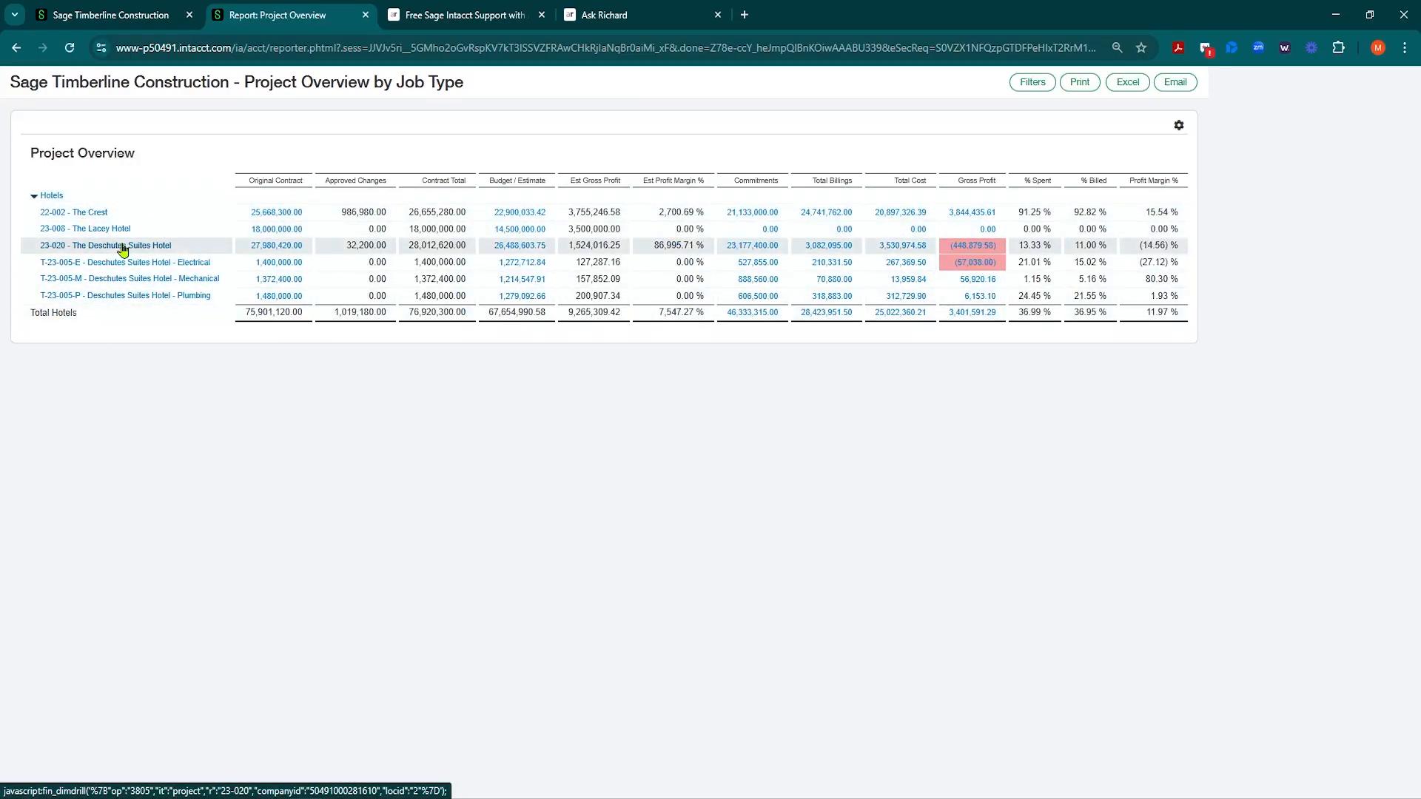
Step: Open Project Overview by Job Type from the Financial reports list in the Financial Report Writer
click(366, 15)
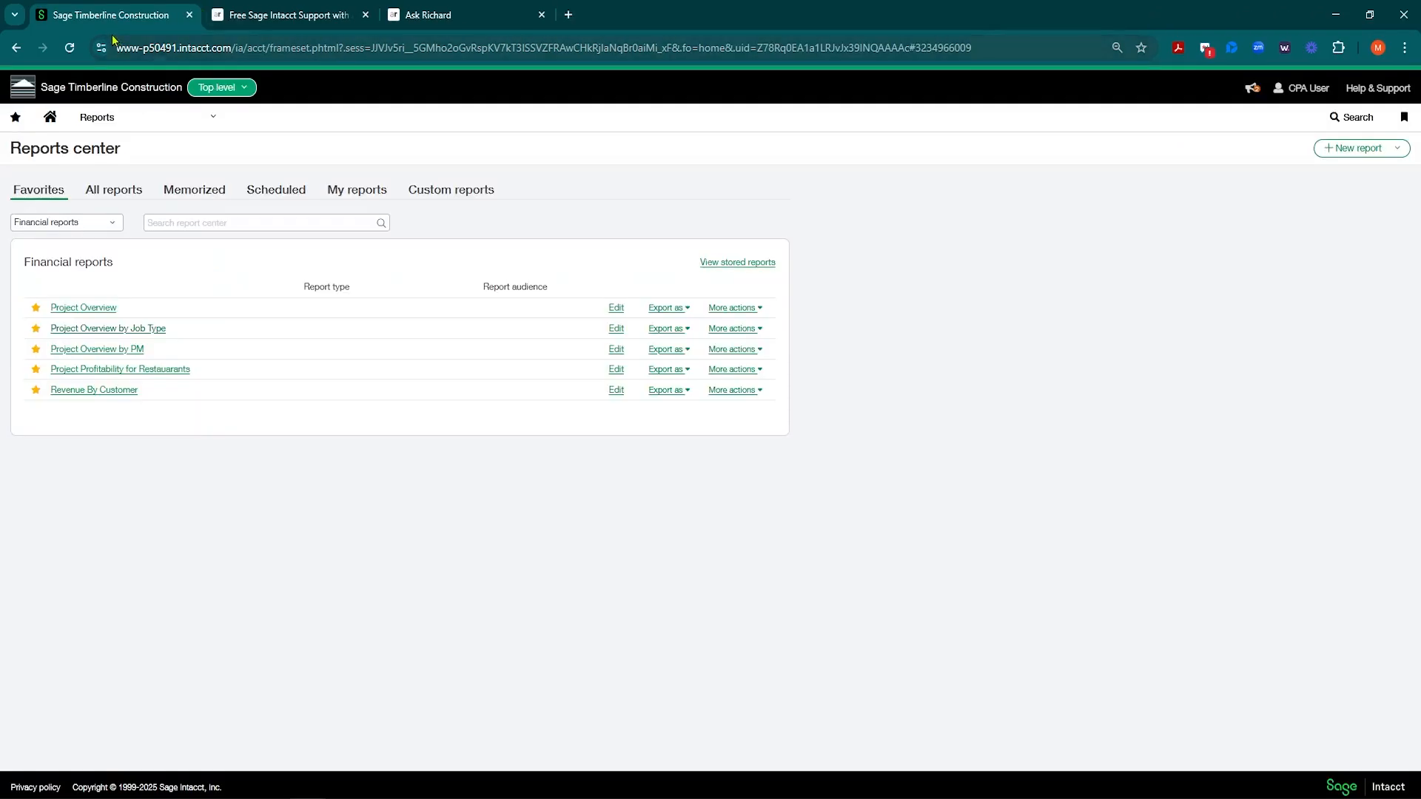
click(158, 116)
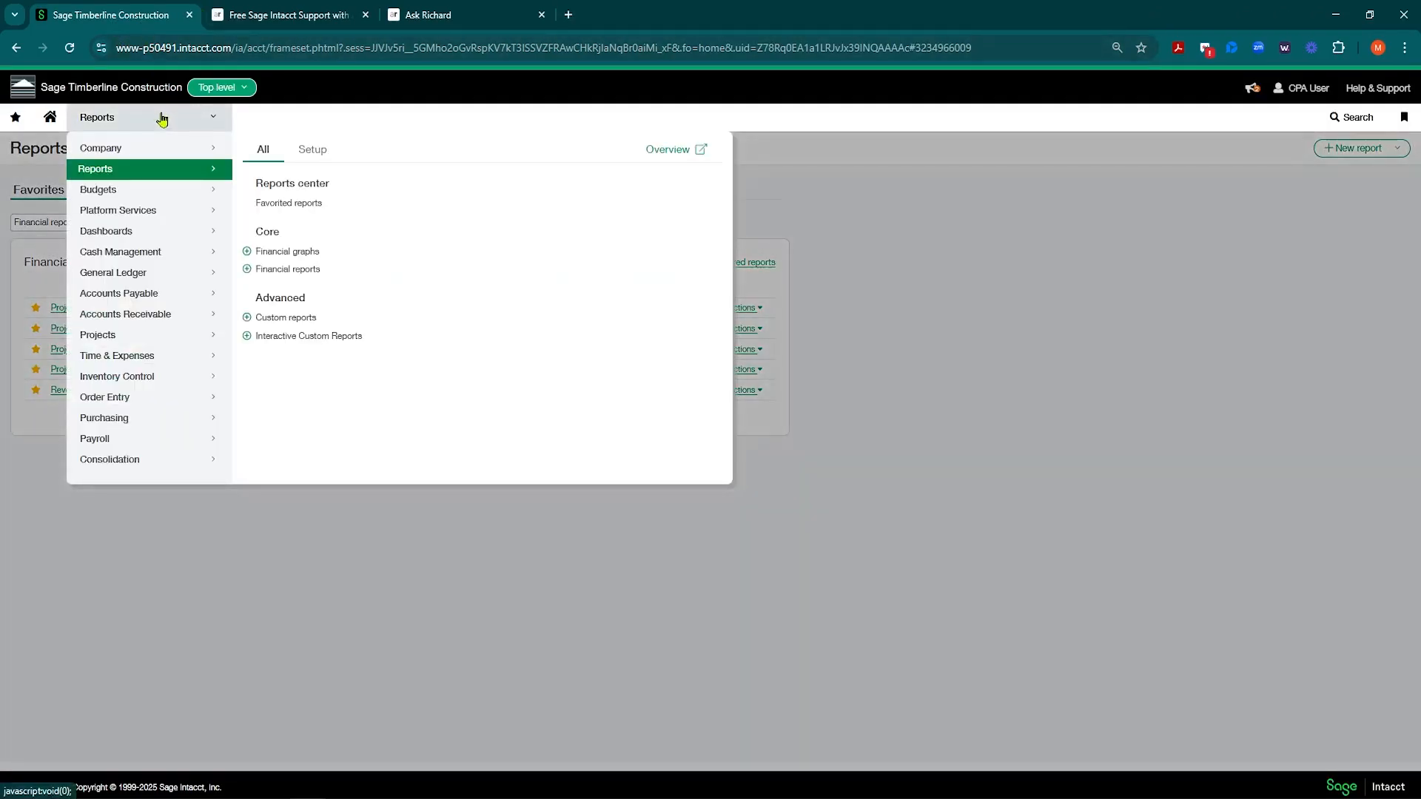
click(286, 273)
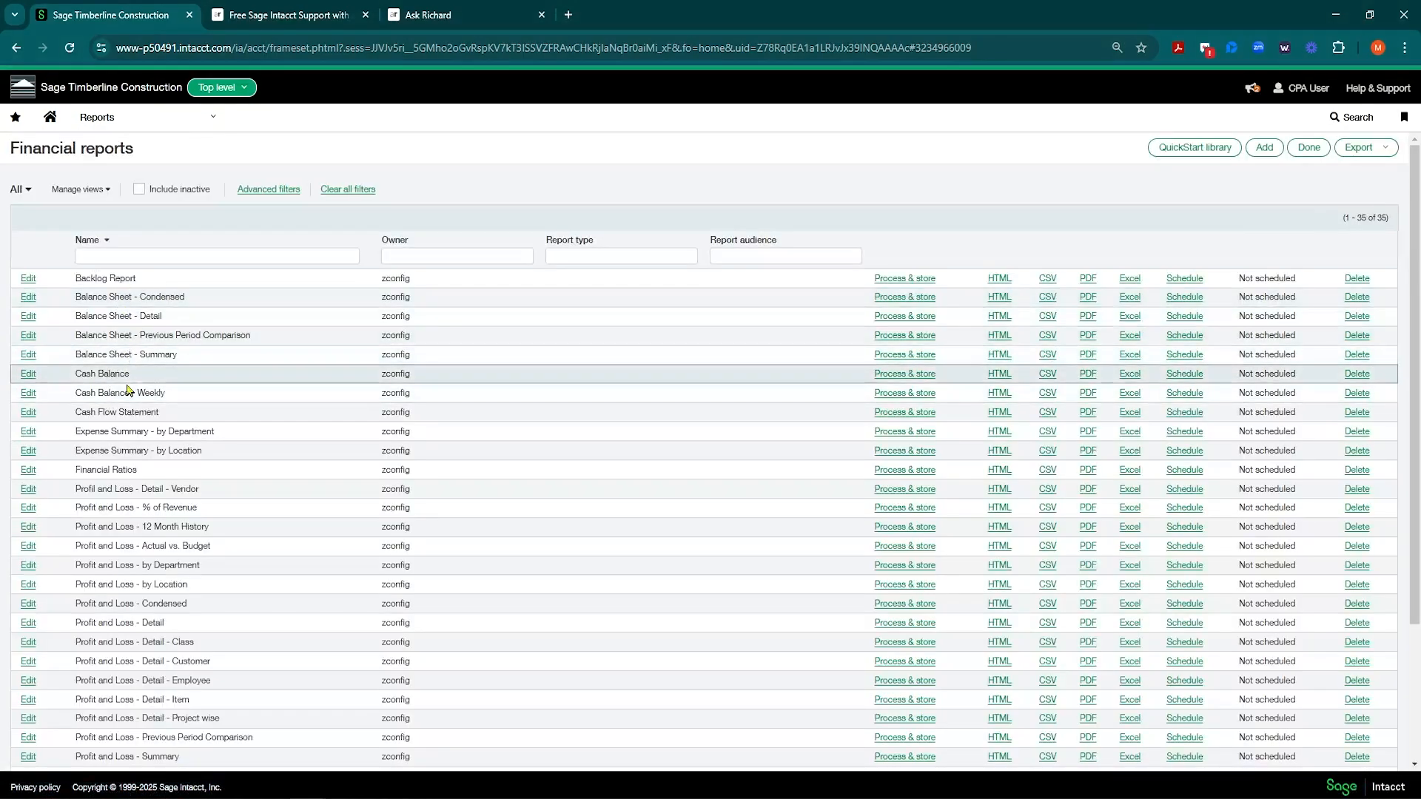
scroll(110, 400, down, 3)
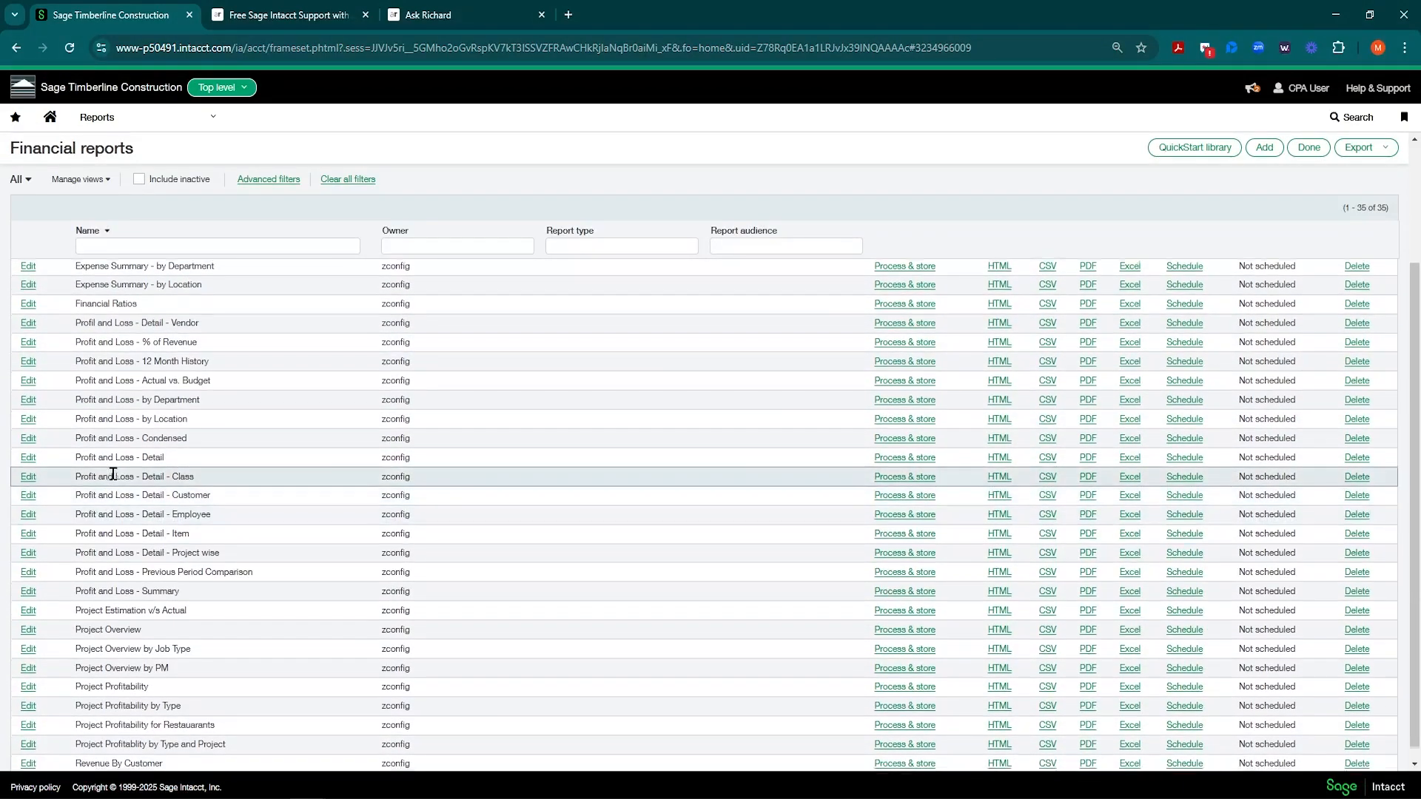
scroll(104, 496, down, 1)
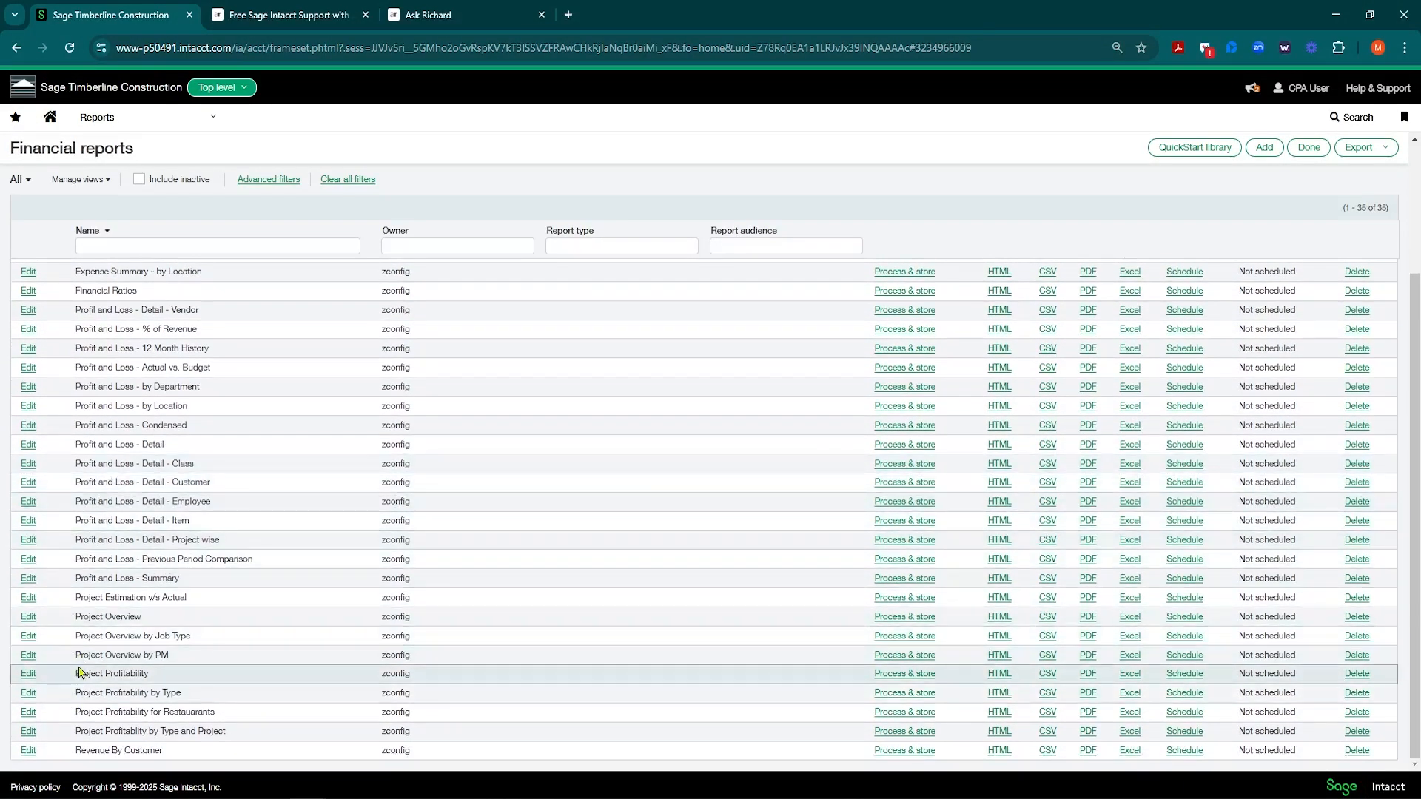
drag(77, 638, 217, 638)
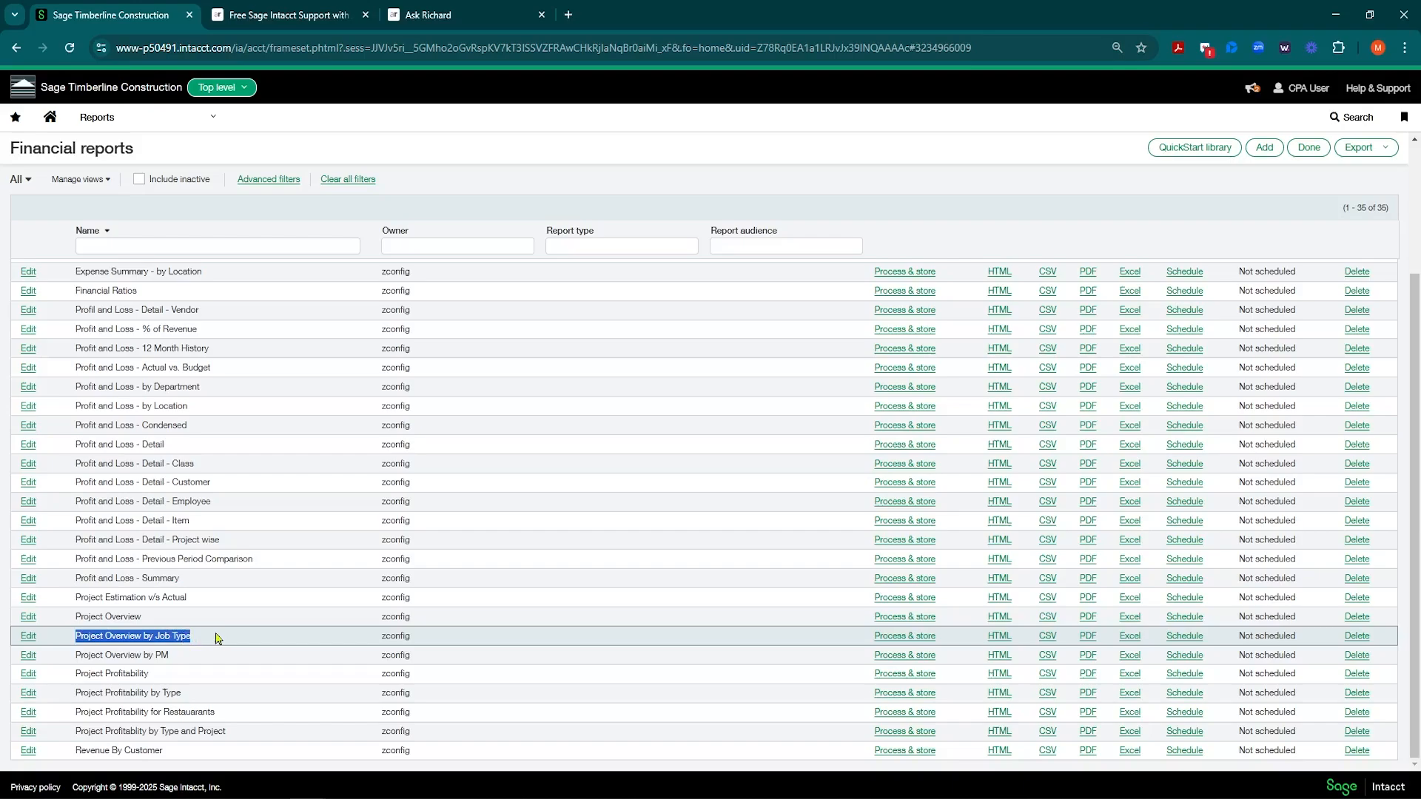
click(24, 639)
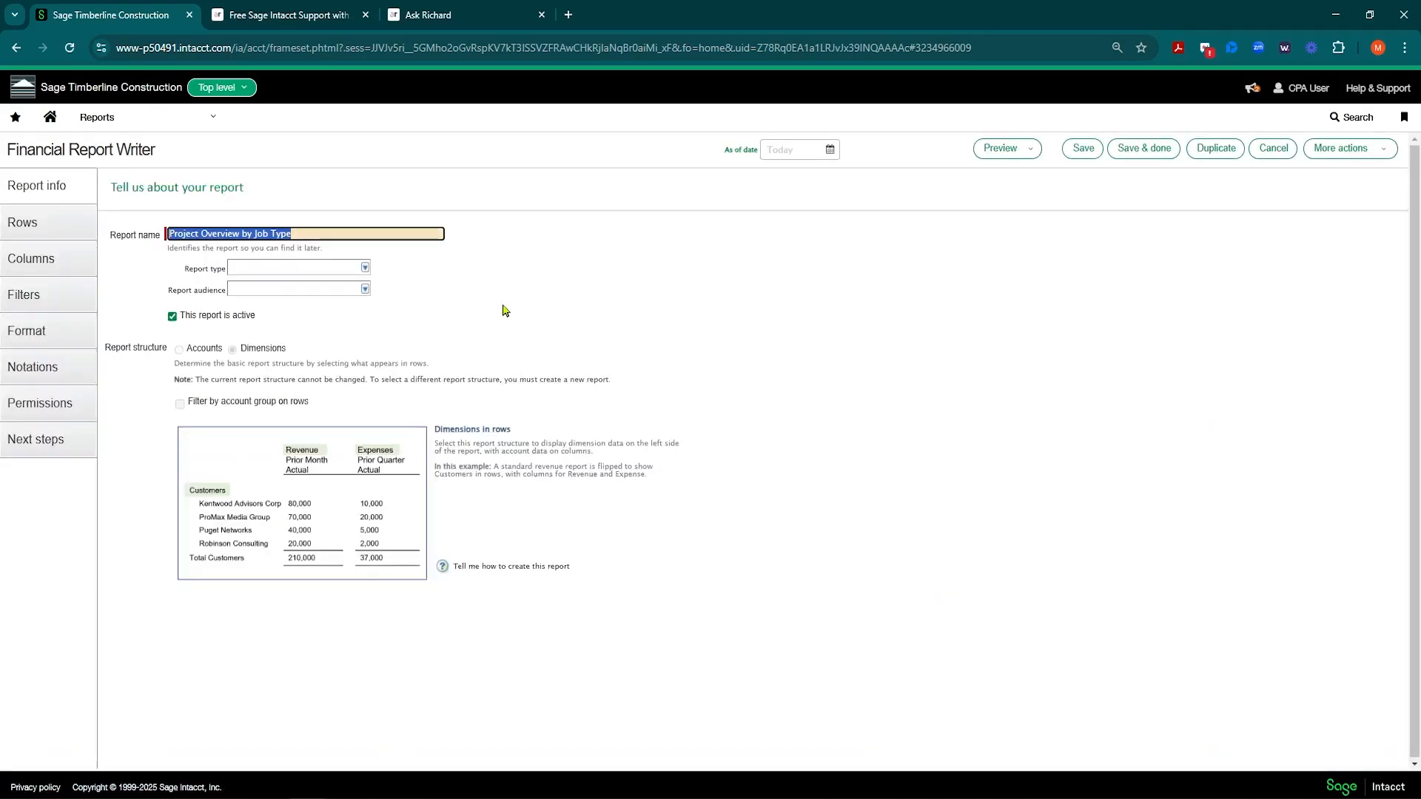
Step: Show Project Overview by Job Type's rows: six project structures, Restaurants through Schools, at Details level
click(28, 232)
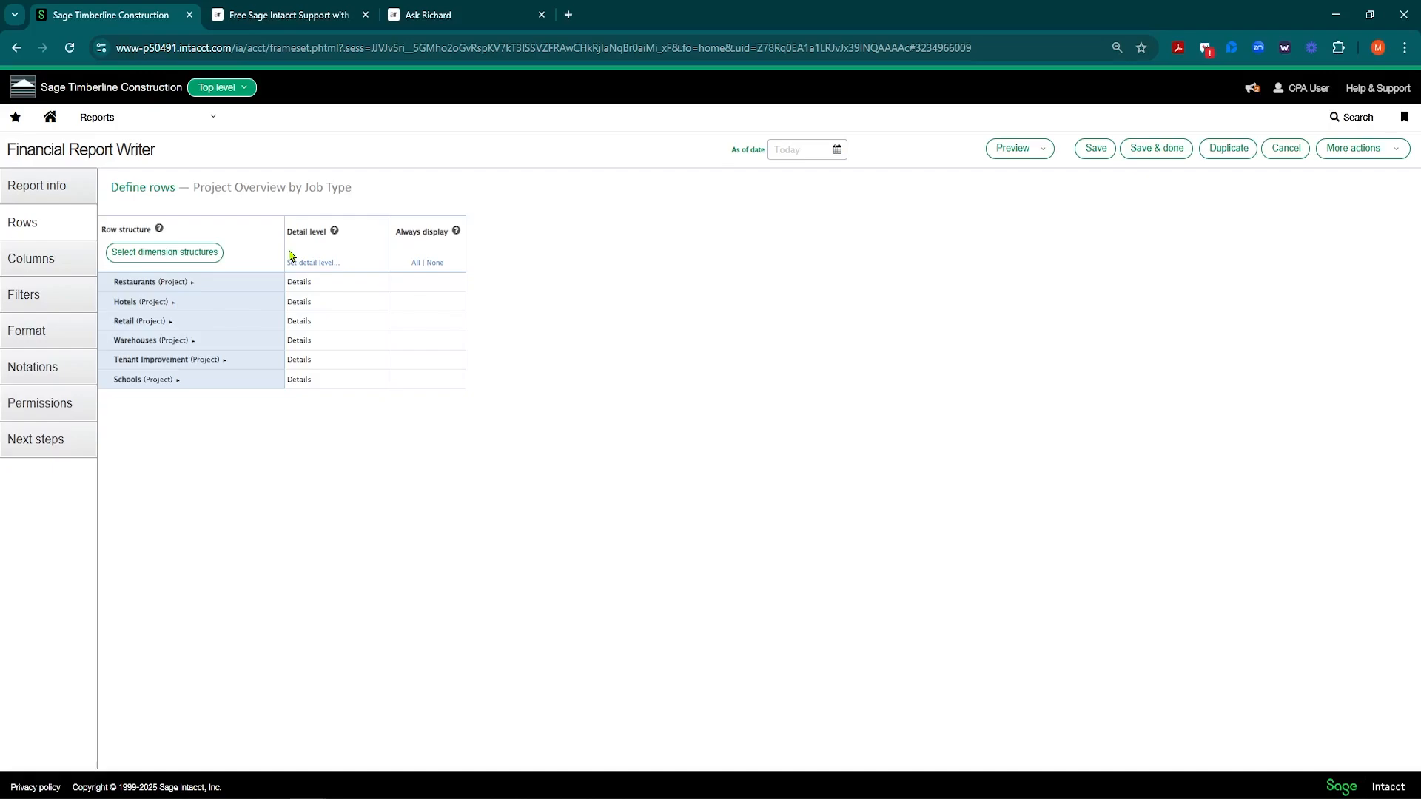
Step: Start adding Project dimension structures to the rows, browse the structure list, then cancel
click(199, 261)
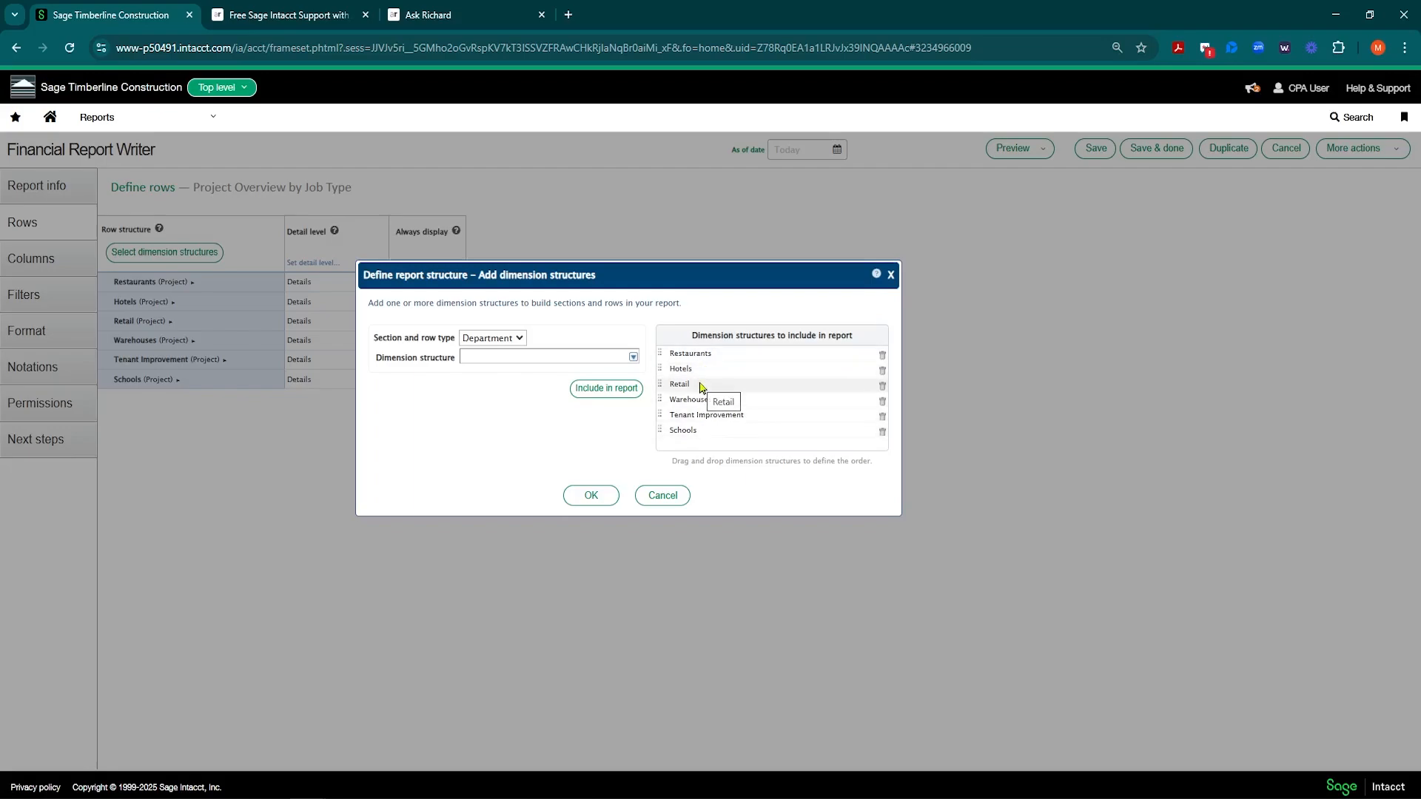
click(520, 340)
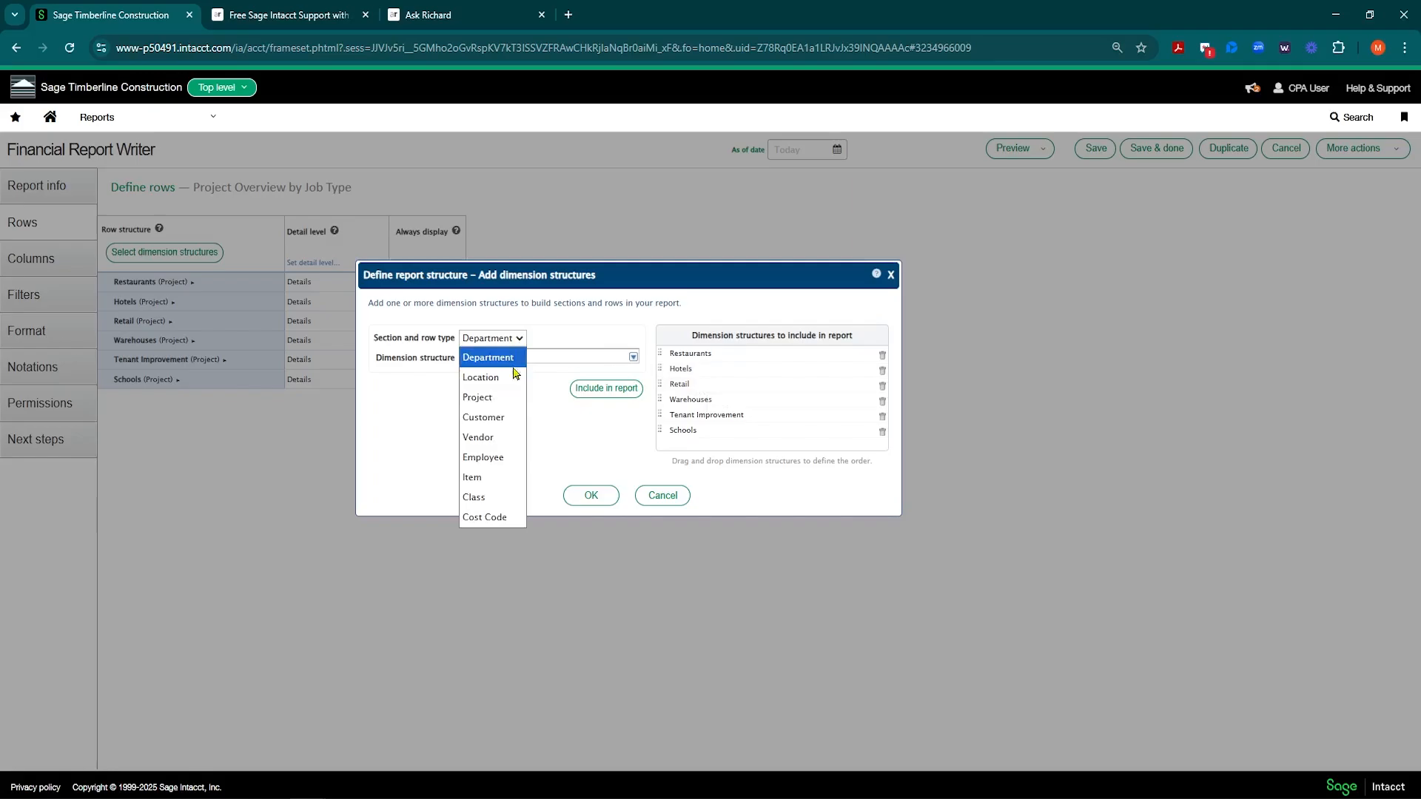
click(501, 400)
click(633, 357)
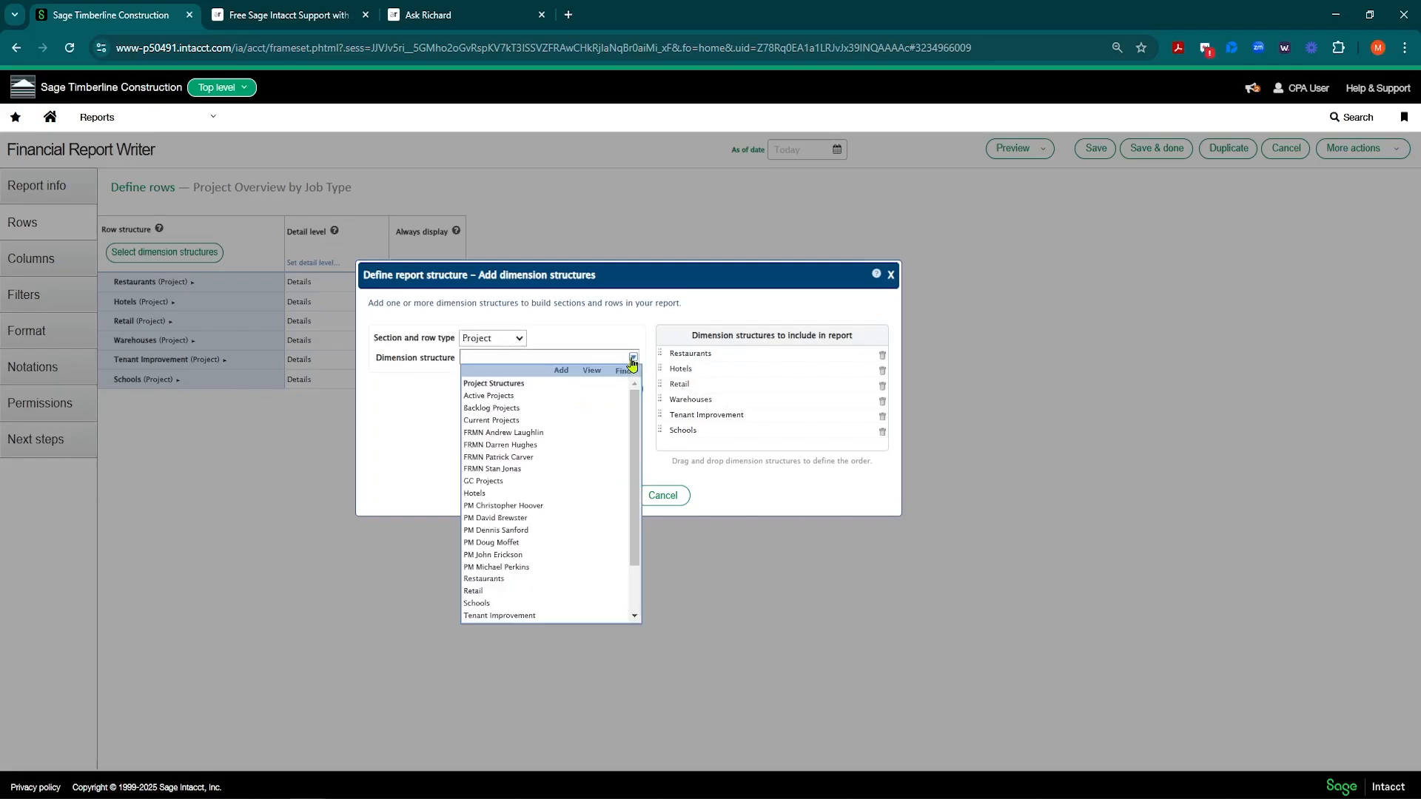
scroll(492, 536, down, 1)
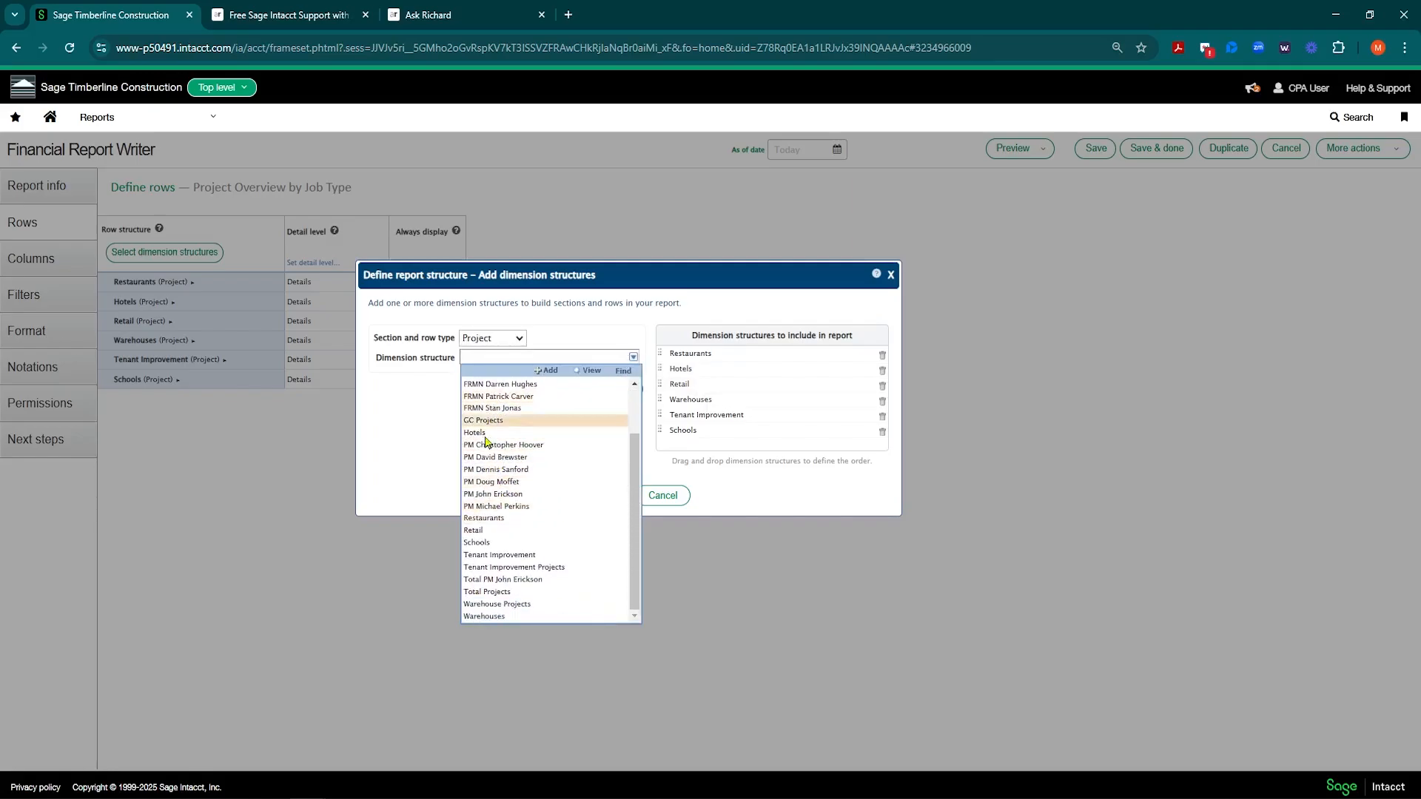
click(393, 478)
click(663, 496)
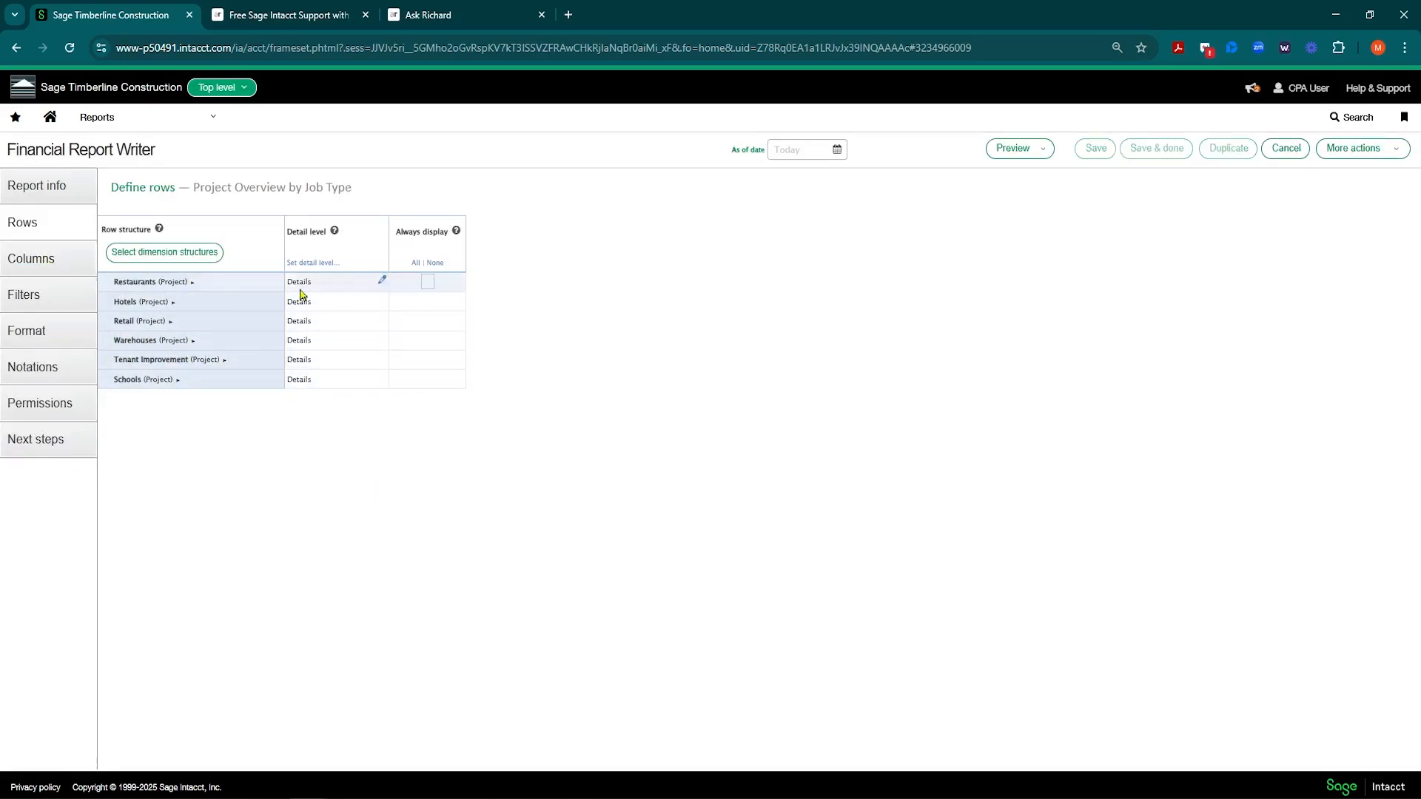
Step: Review the Original Contract column's settings on the Columns page
click(26, 270)
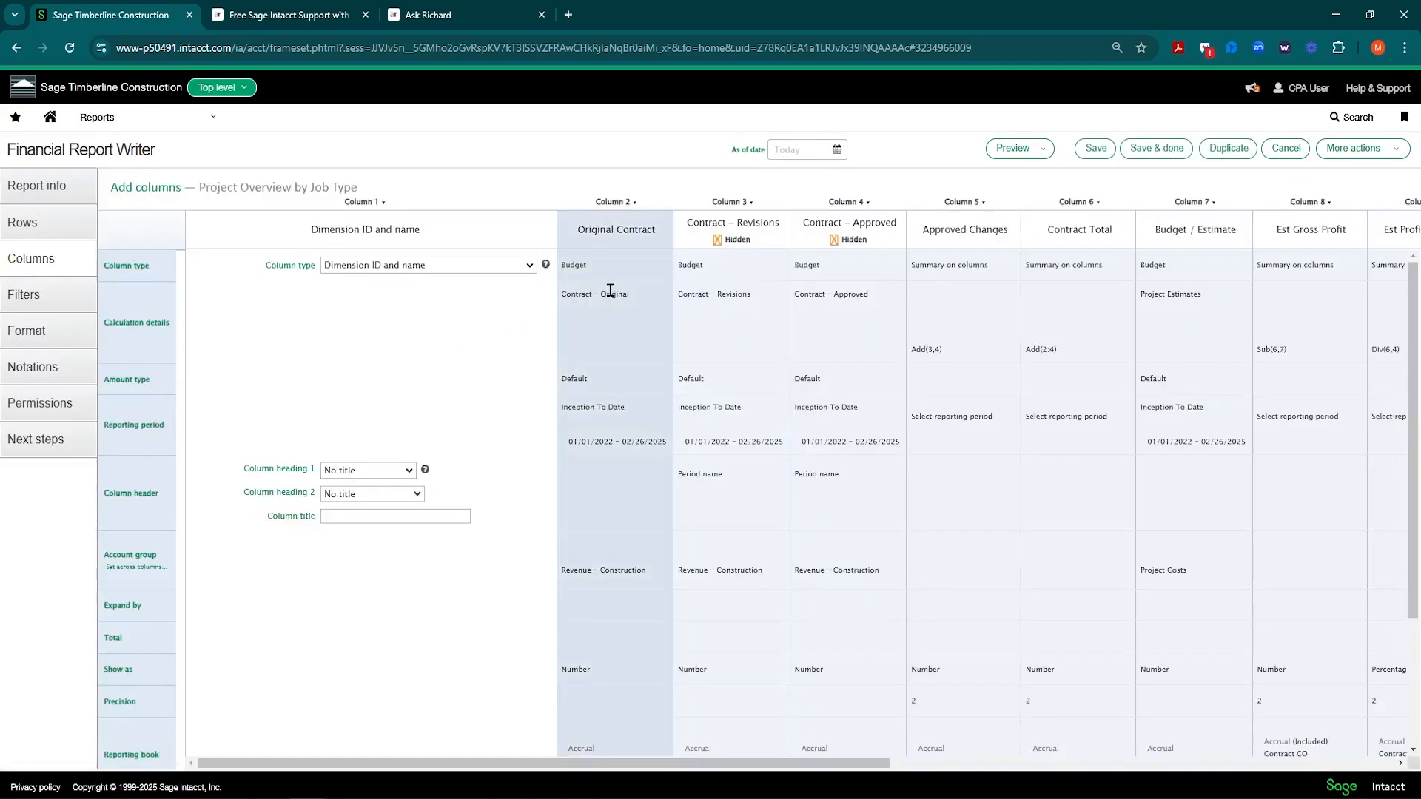
click(622, 328)
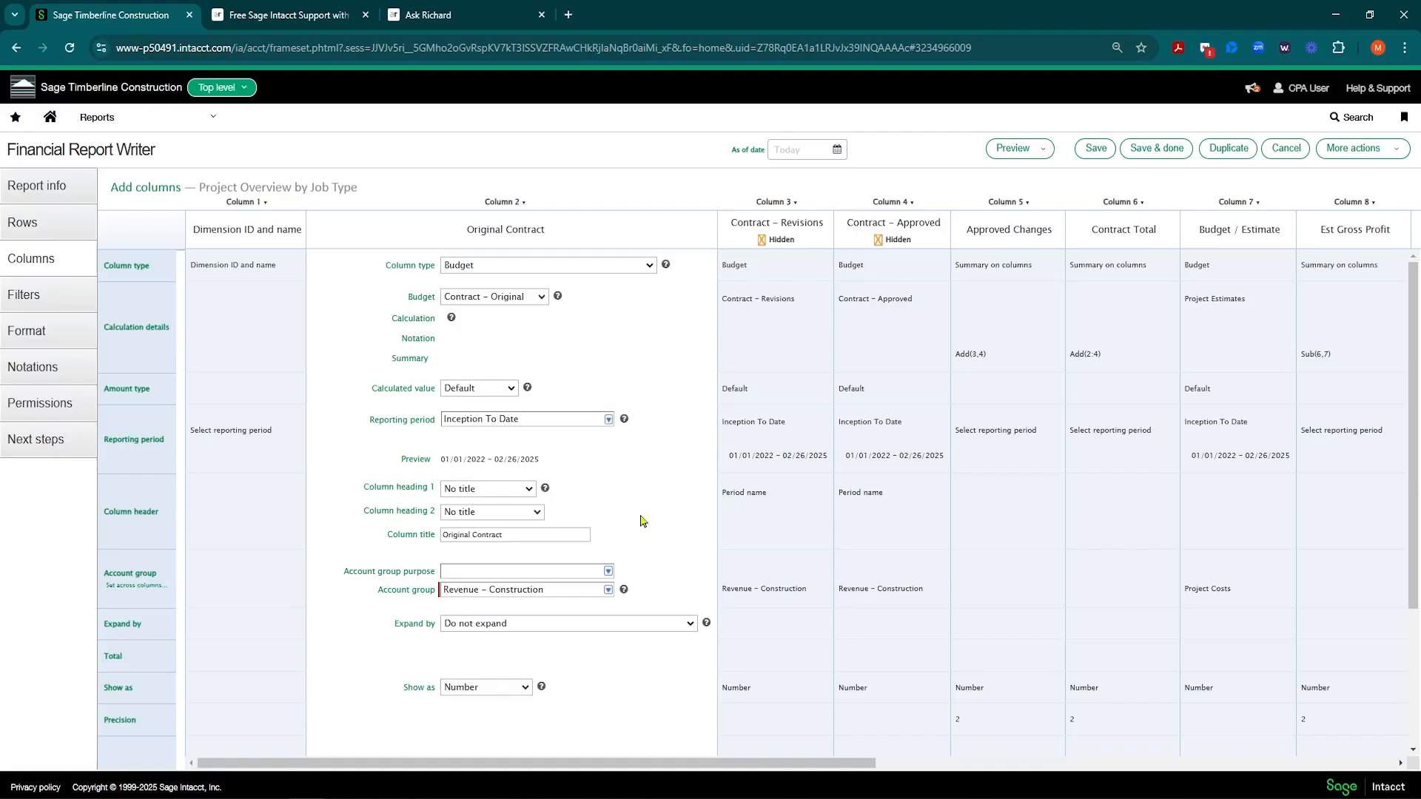
scroll(652, 510, down, 1)
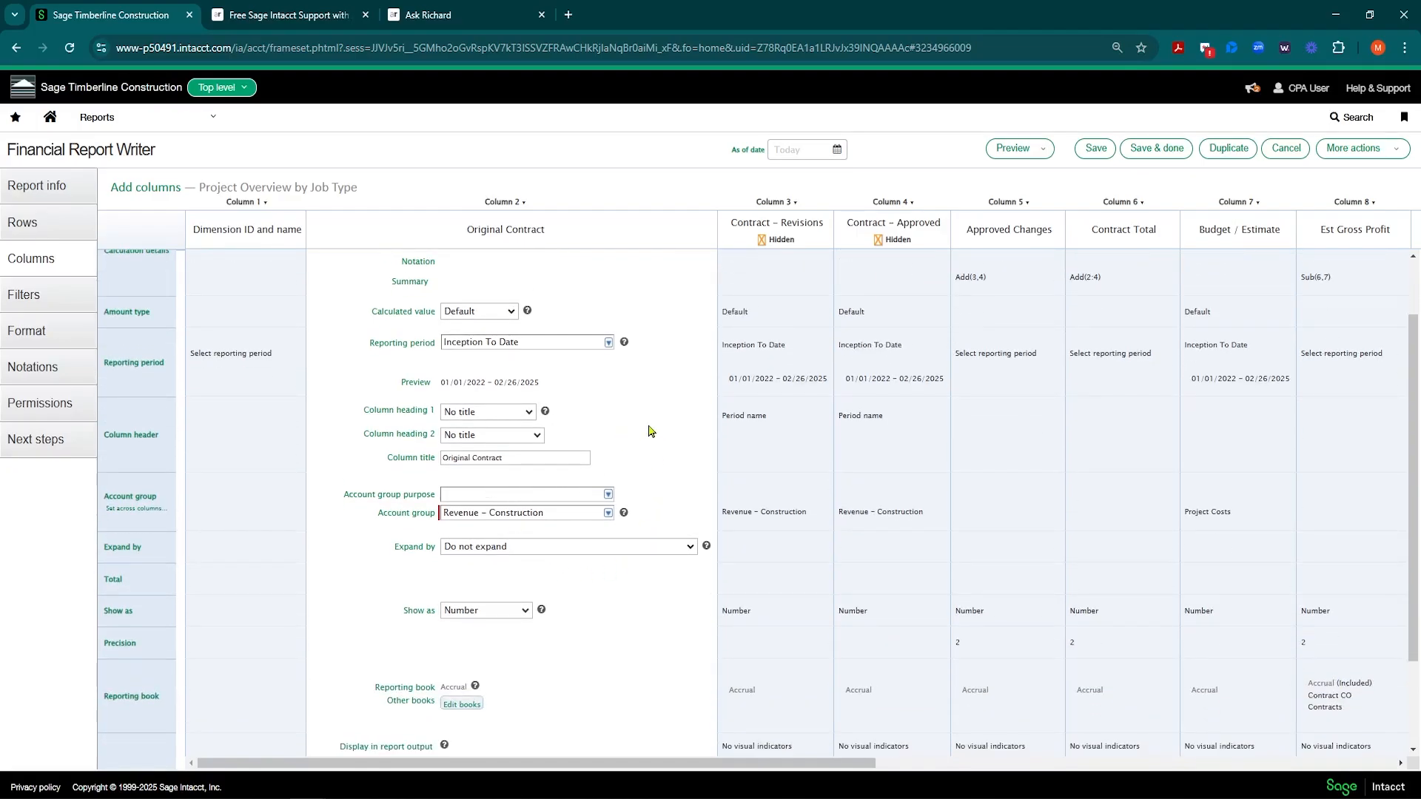
scroll(650, 431, down, 2)
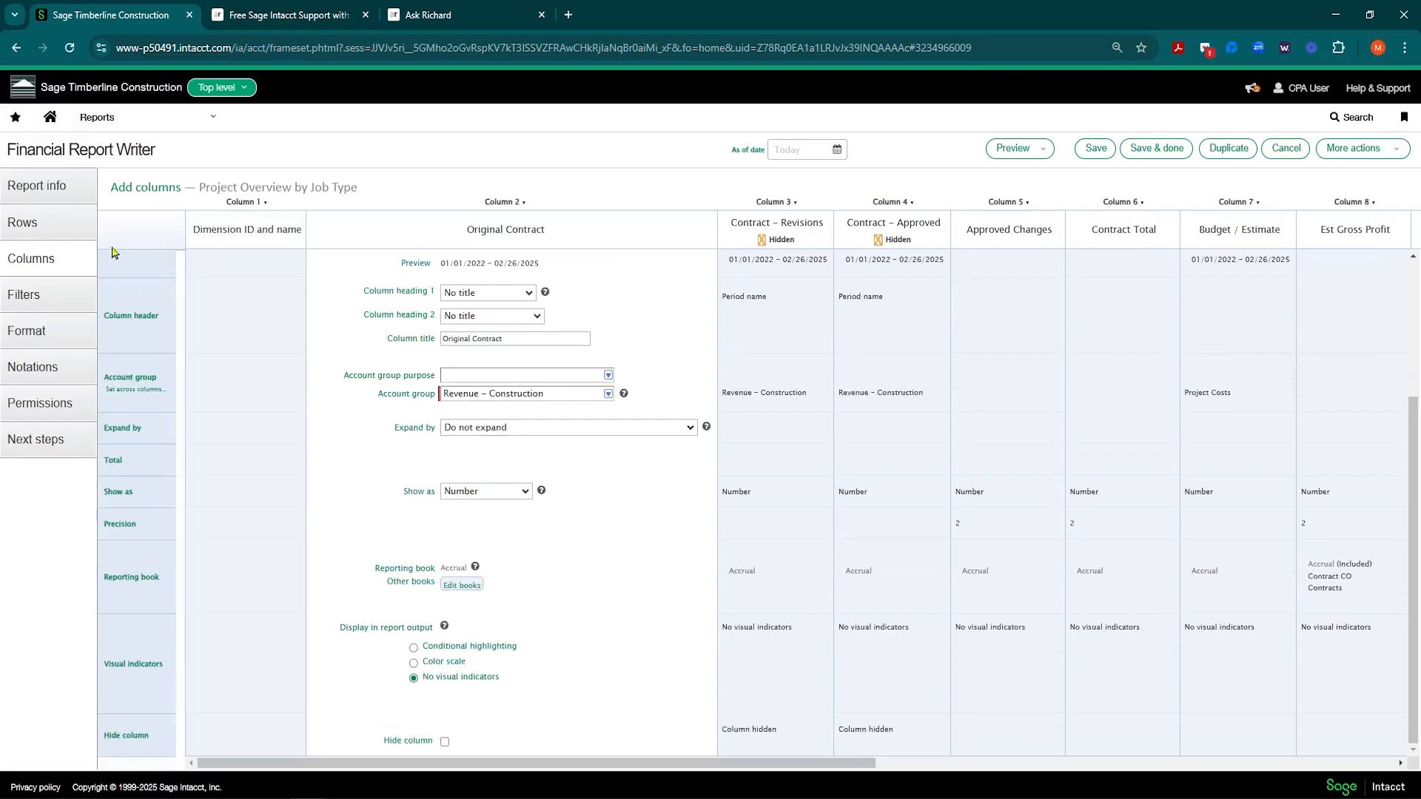
click(189, 122)
Step: Edit Profit and Loss - Detail - Customer from Financial reports and view its revenue and expense rows
click(302, 269)
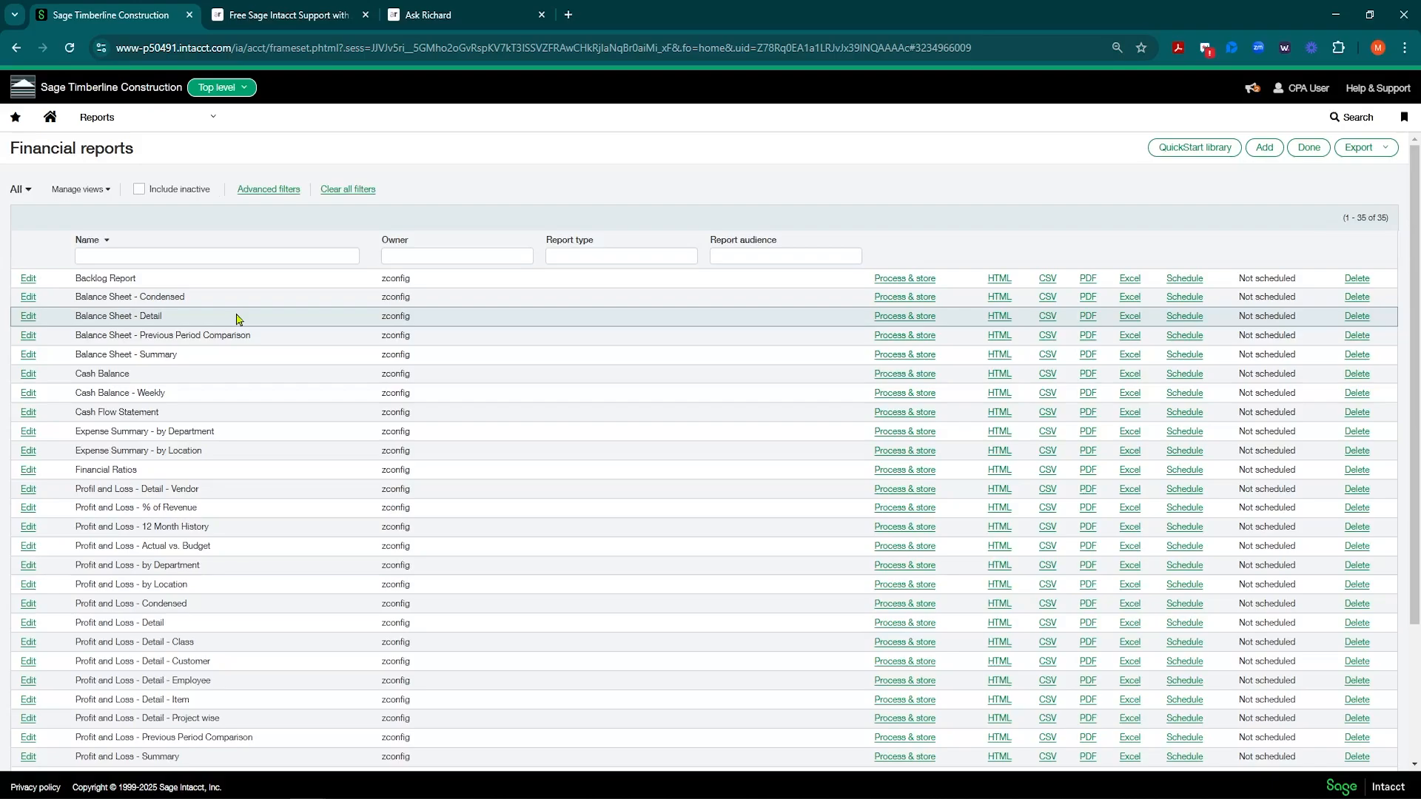
scroll(133, 492, down, 2)
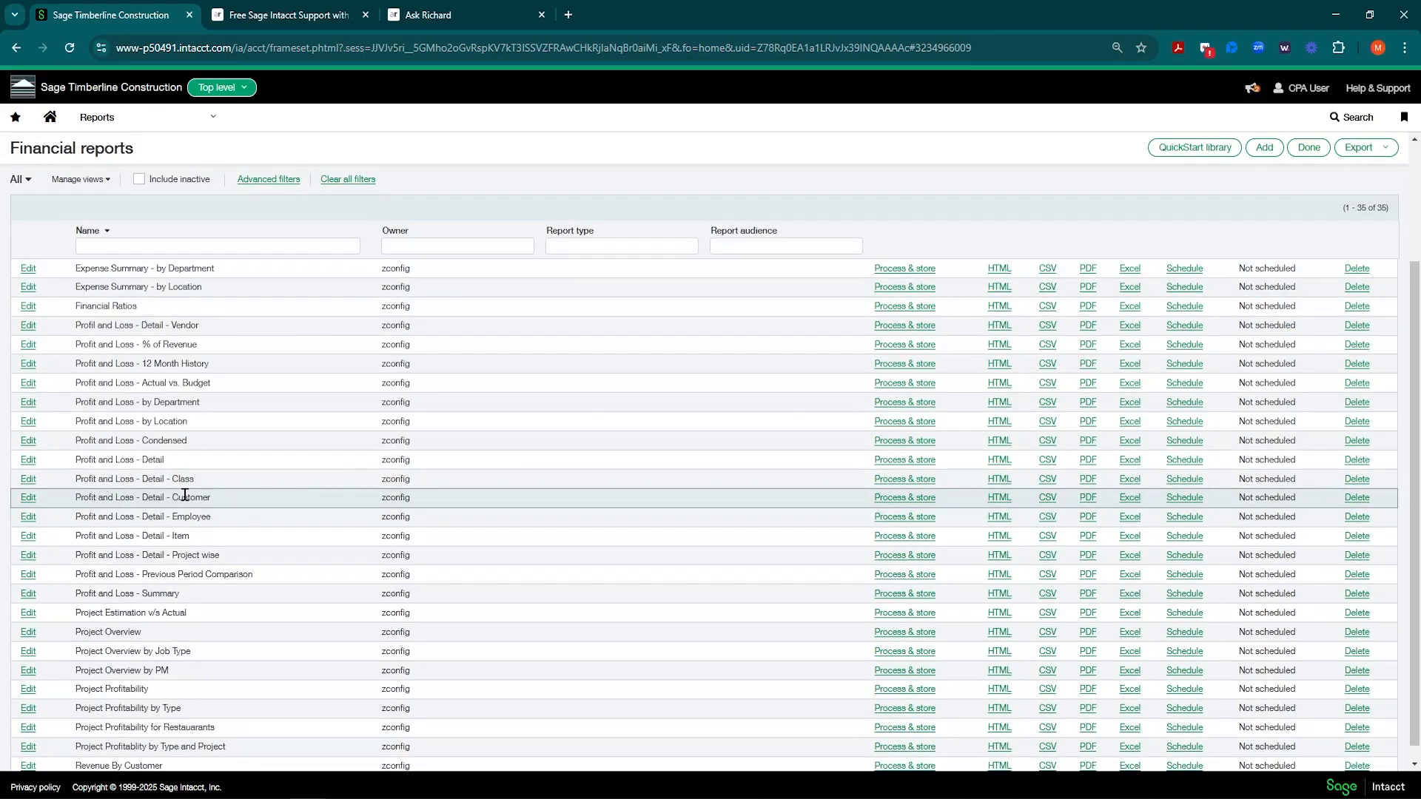
click(29, 498)
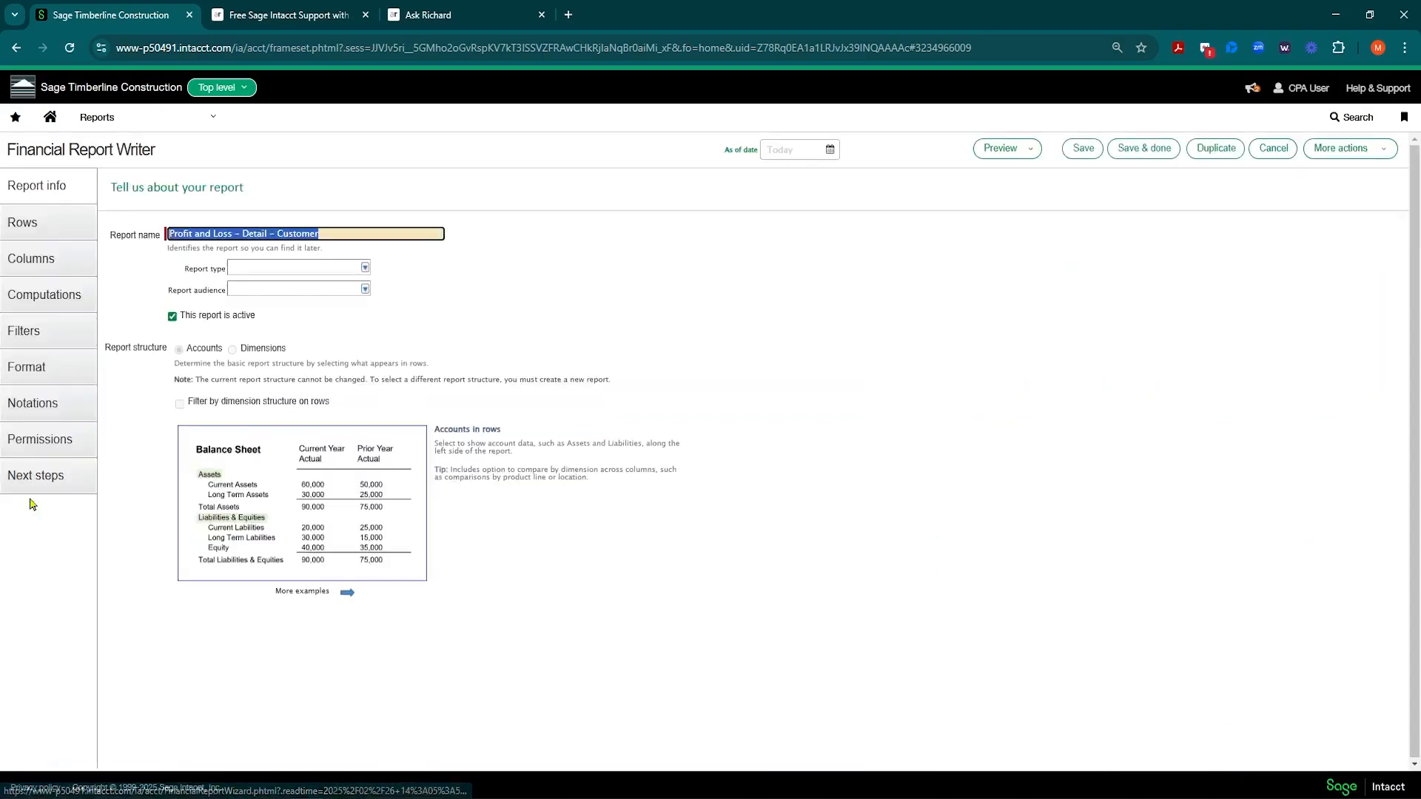
click(30, 231)
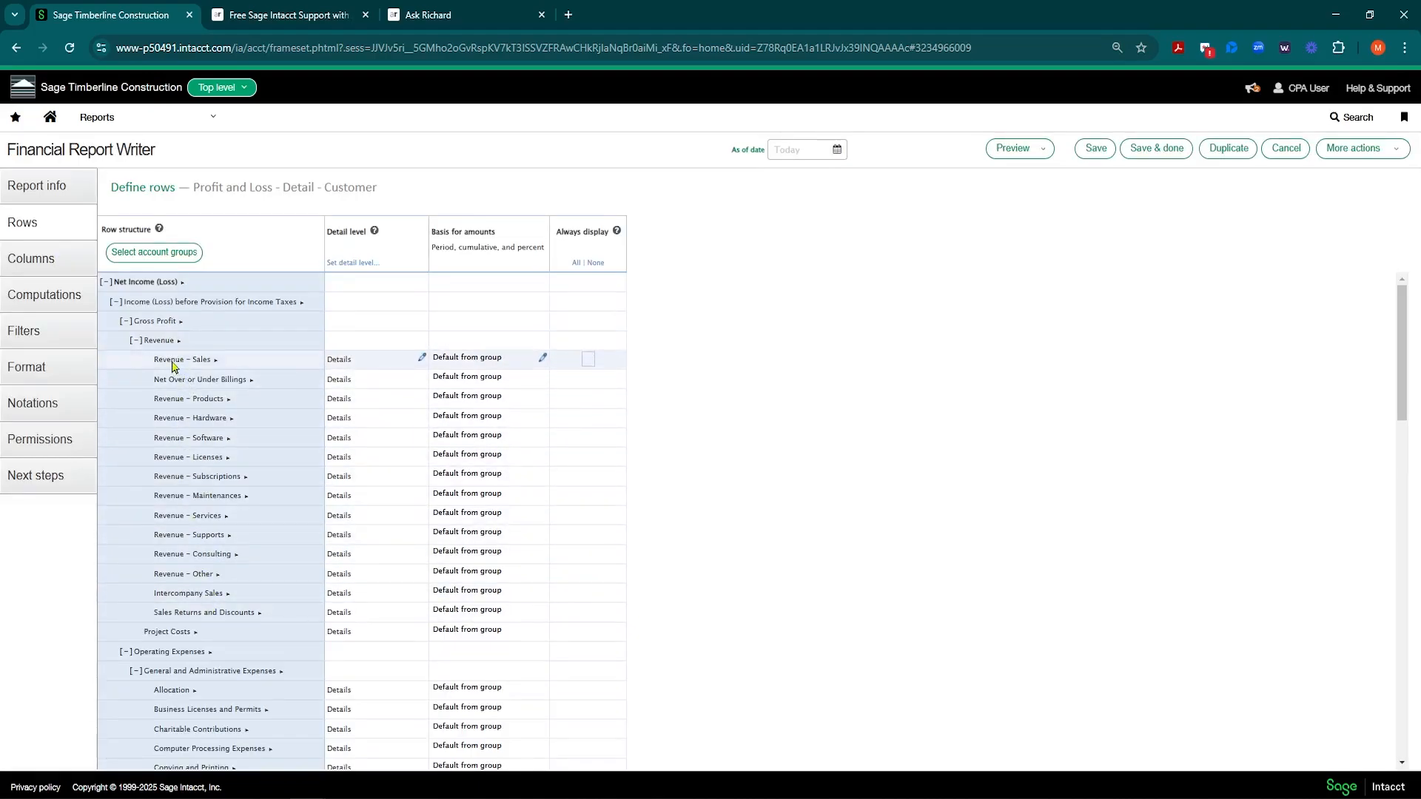
Step: Open the Actual column, try a Project dimension structure then cancel, keeping the Customers expansion
click(46, 271)
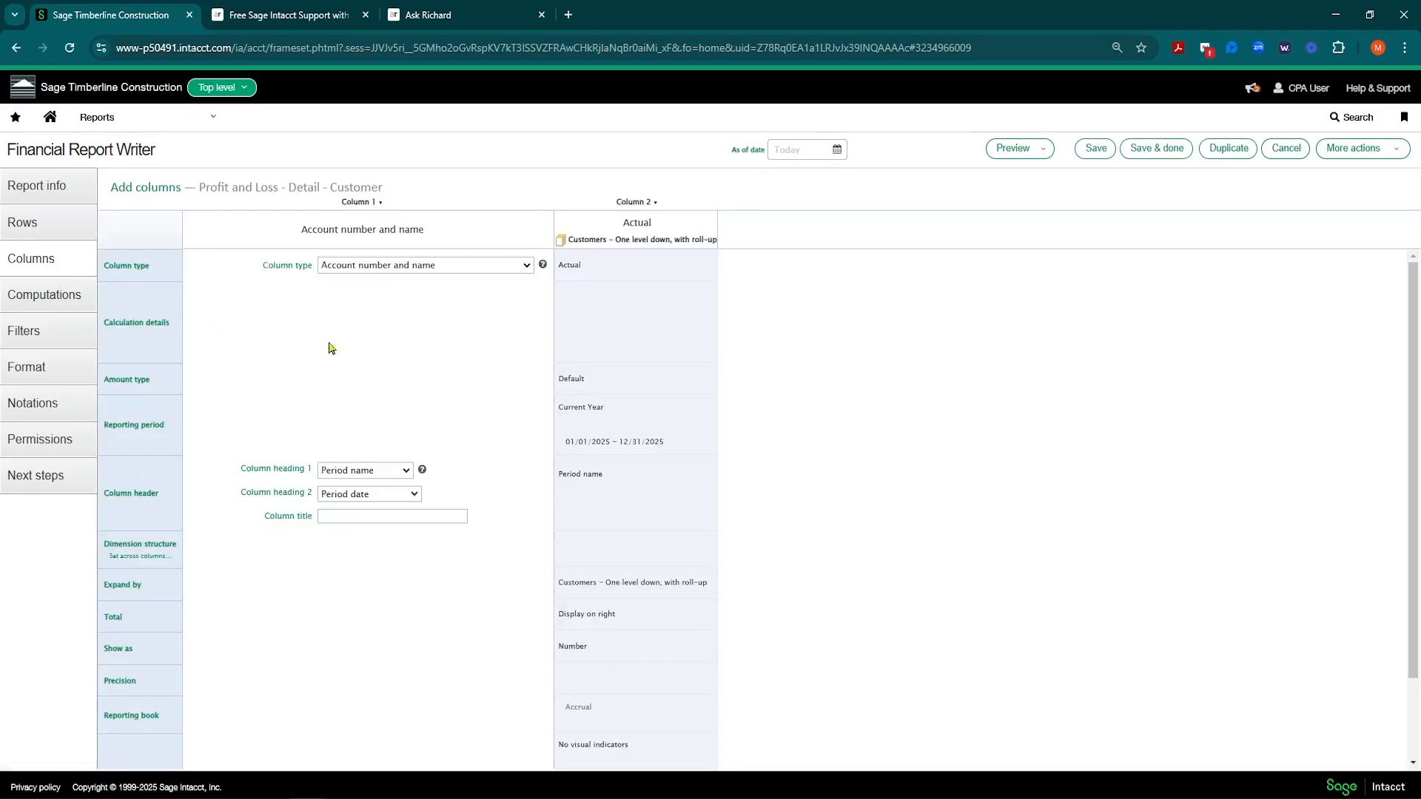
click(629, 323)
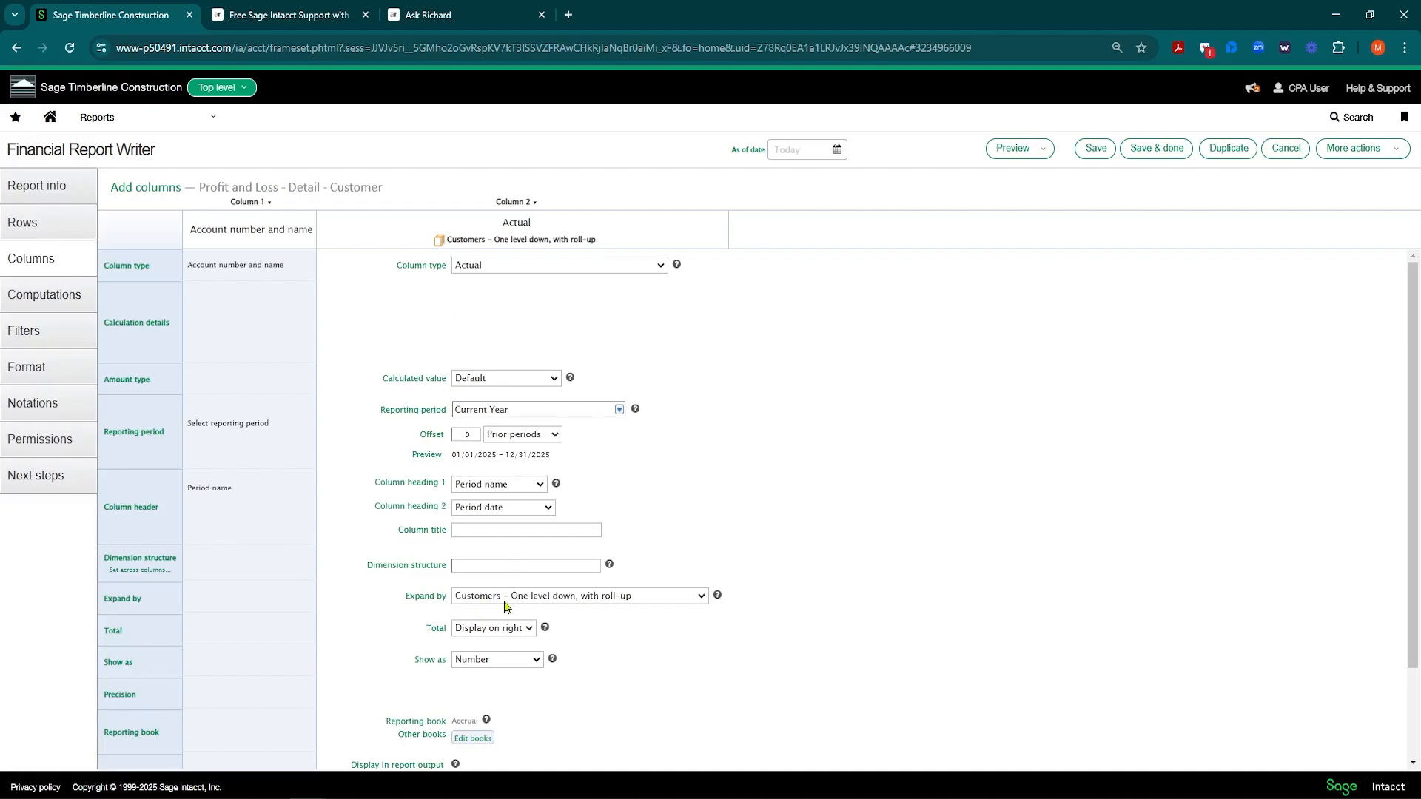
click(500, 567)
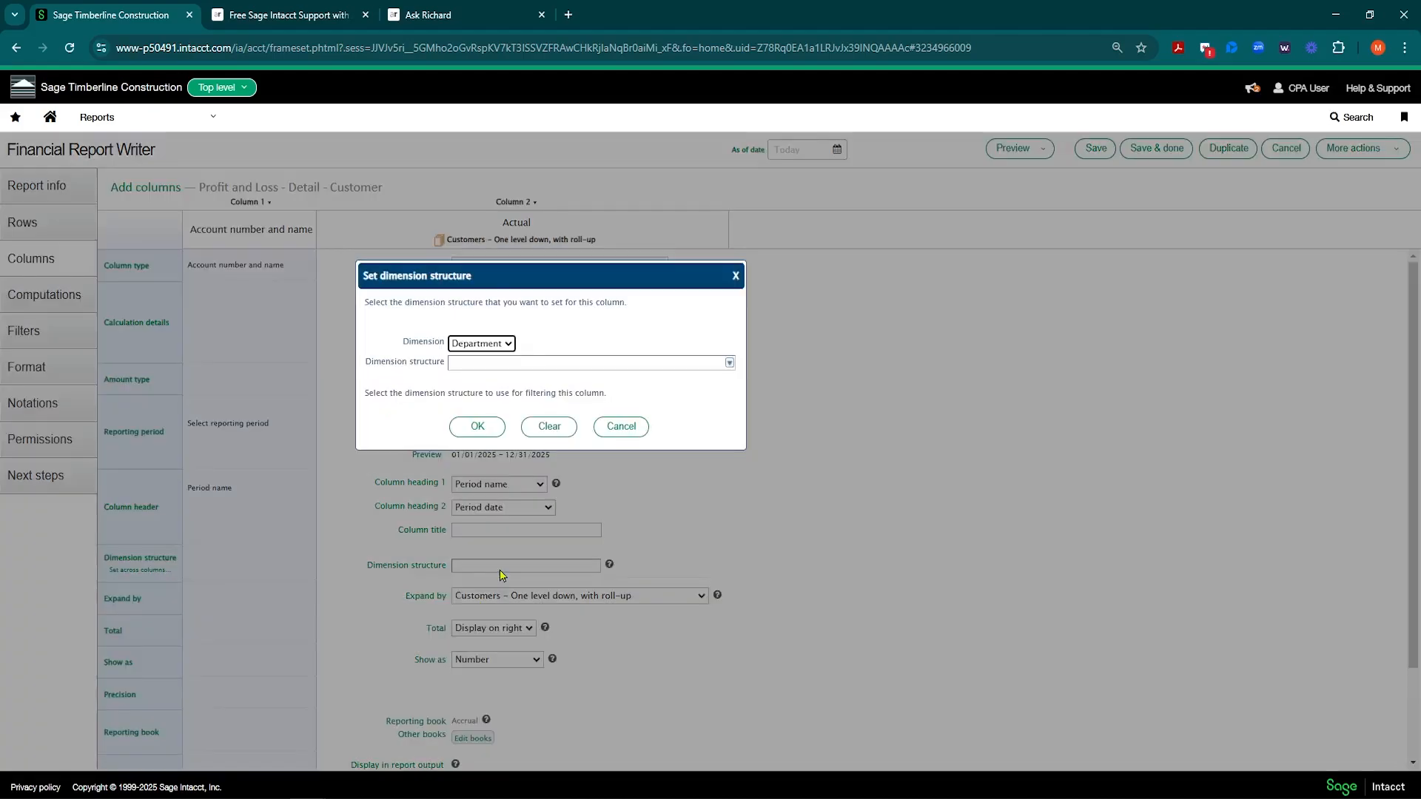
click(508, 345)
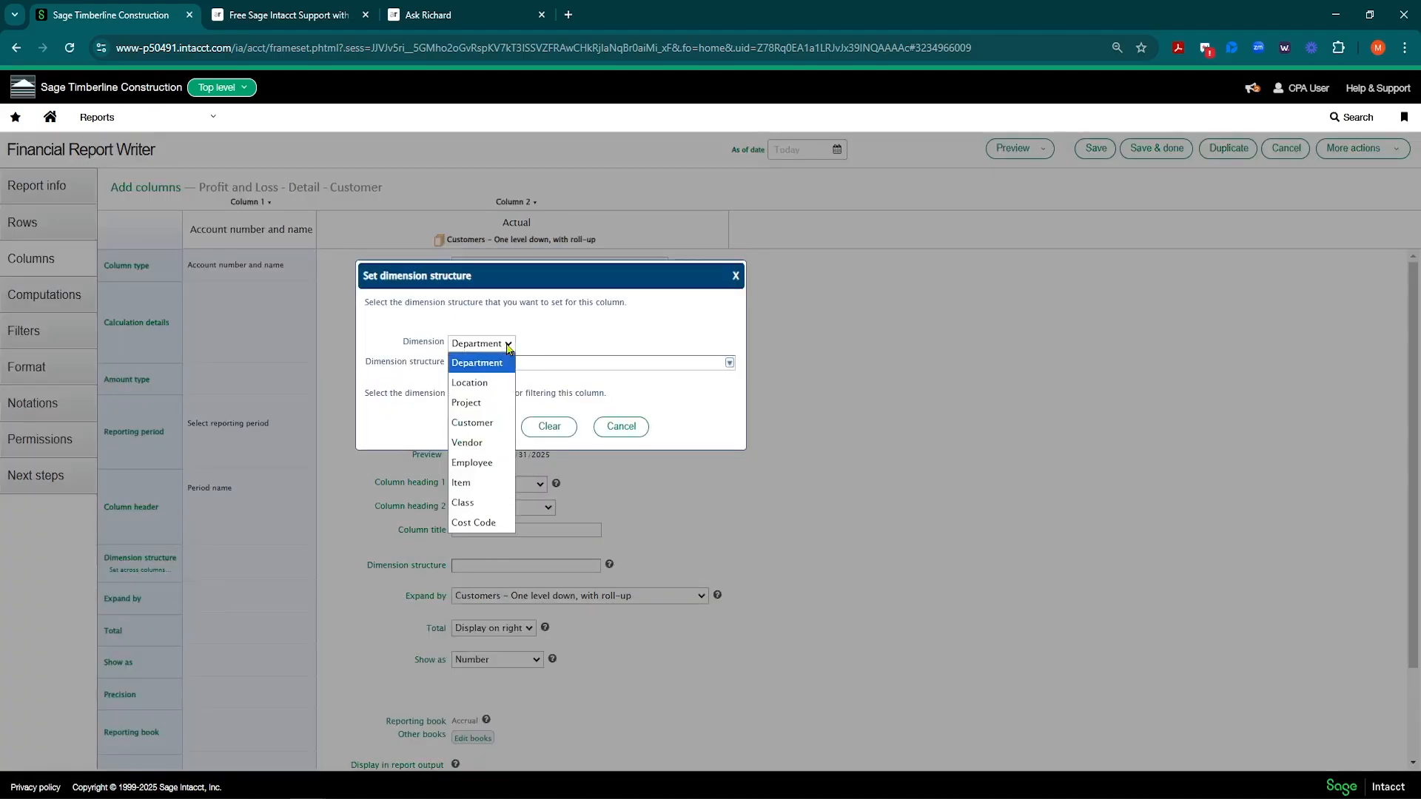
click(486, 407)
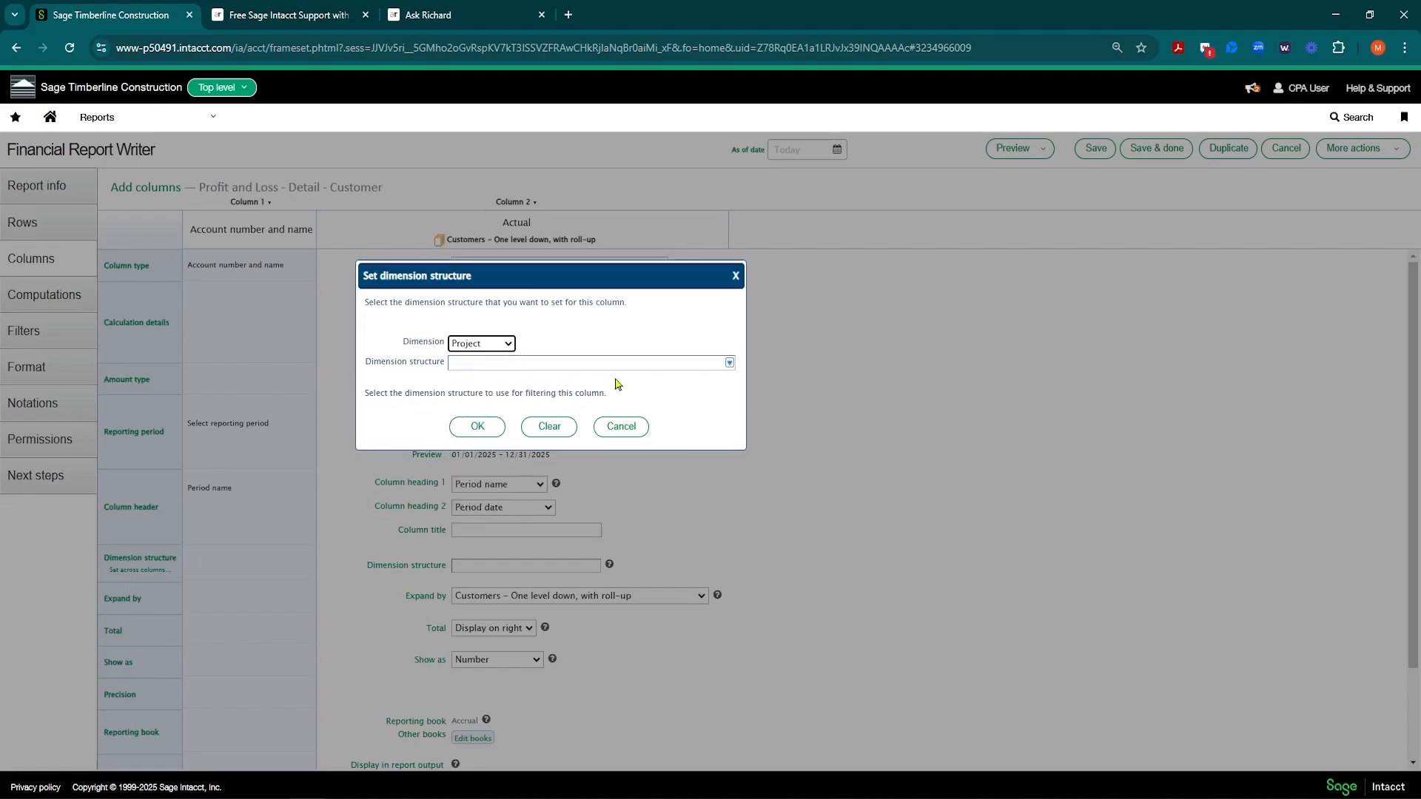
click(729, 365)
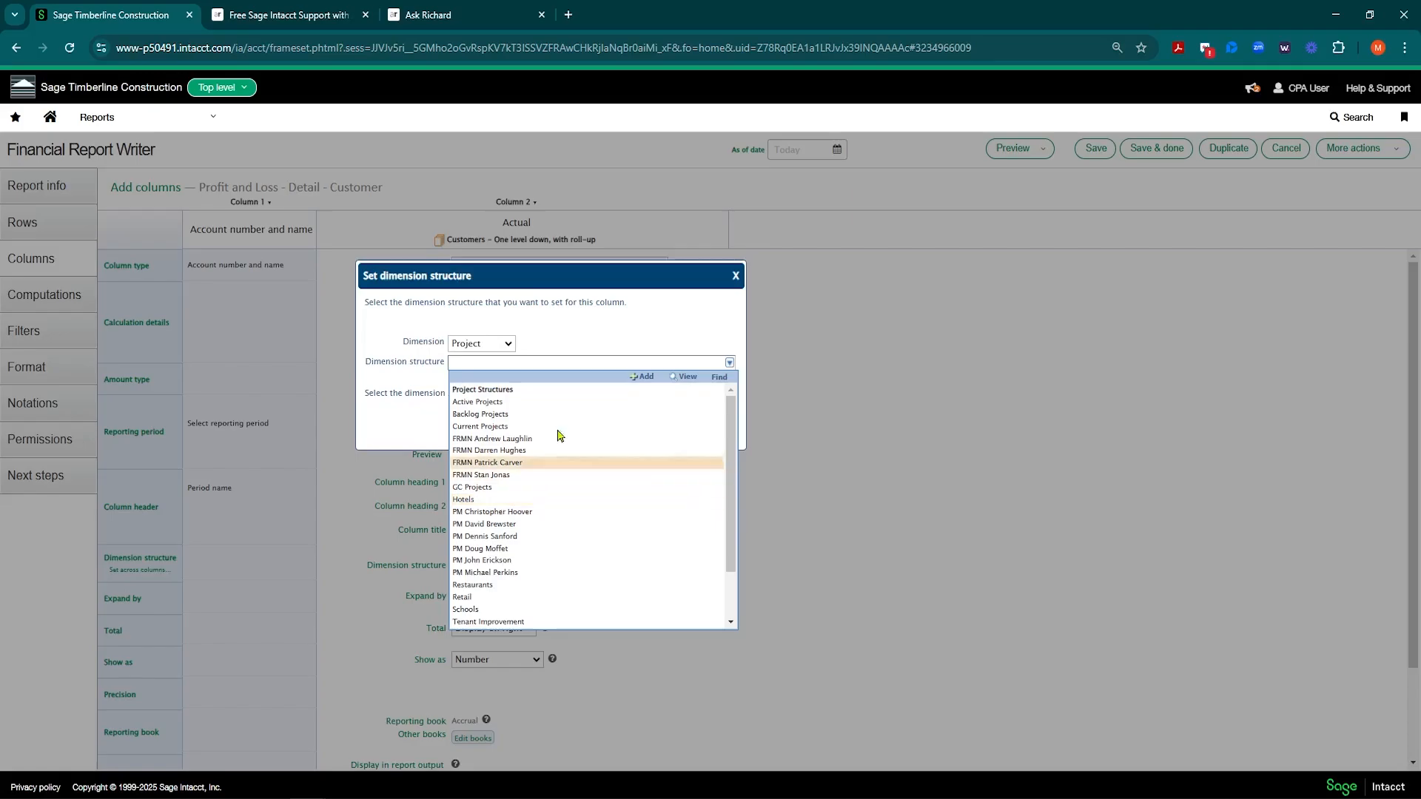
click(597, 311)
click(600, 435)
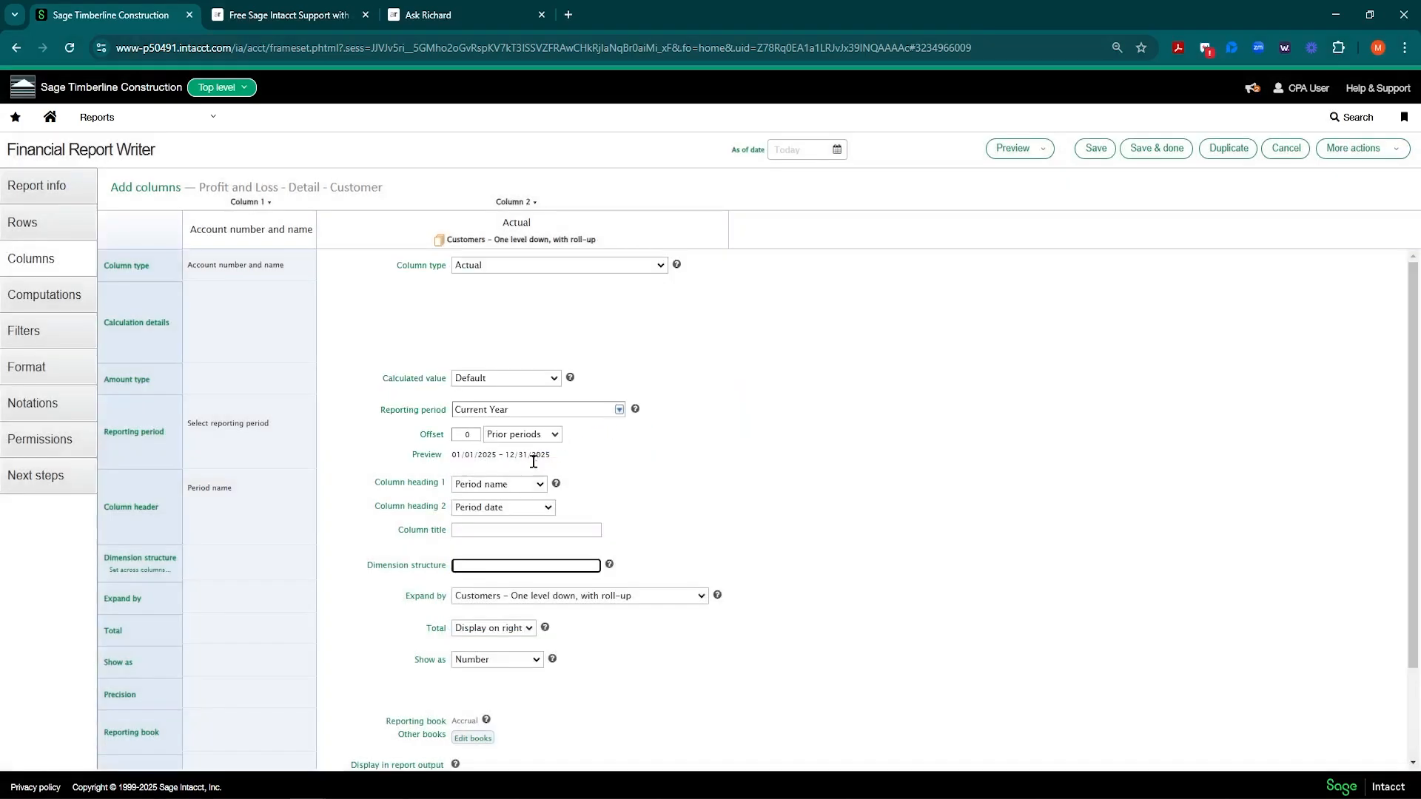
click(569, 595)
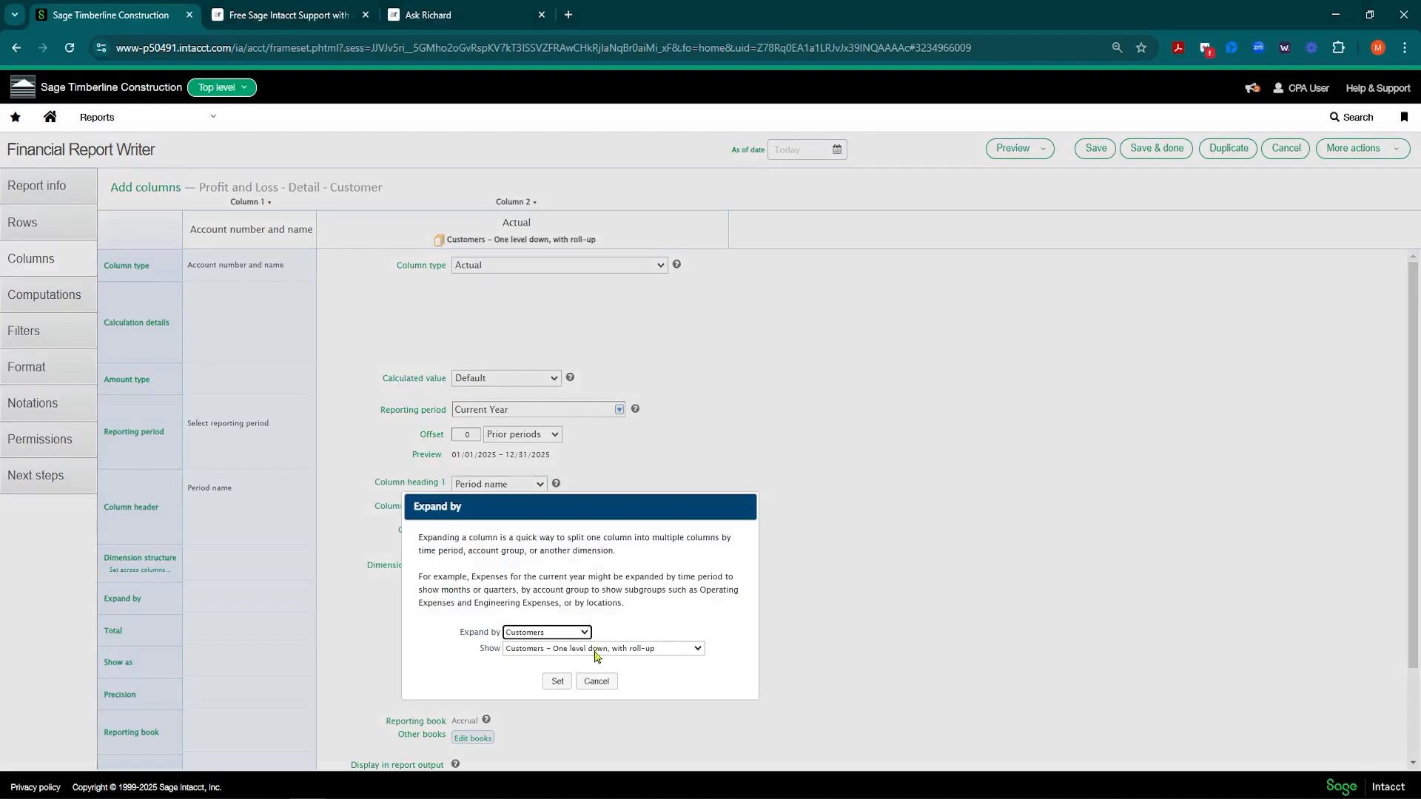
click(597, 681)
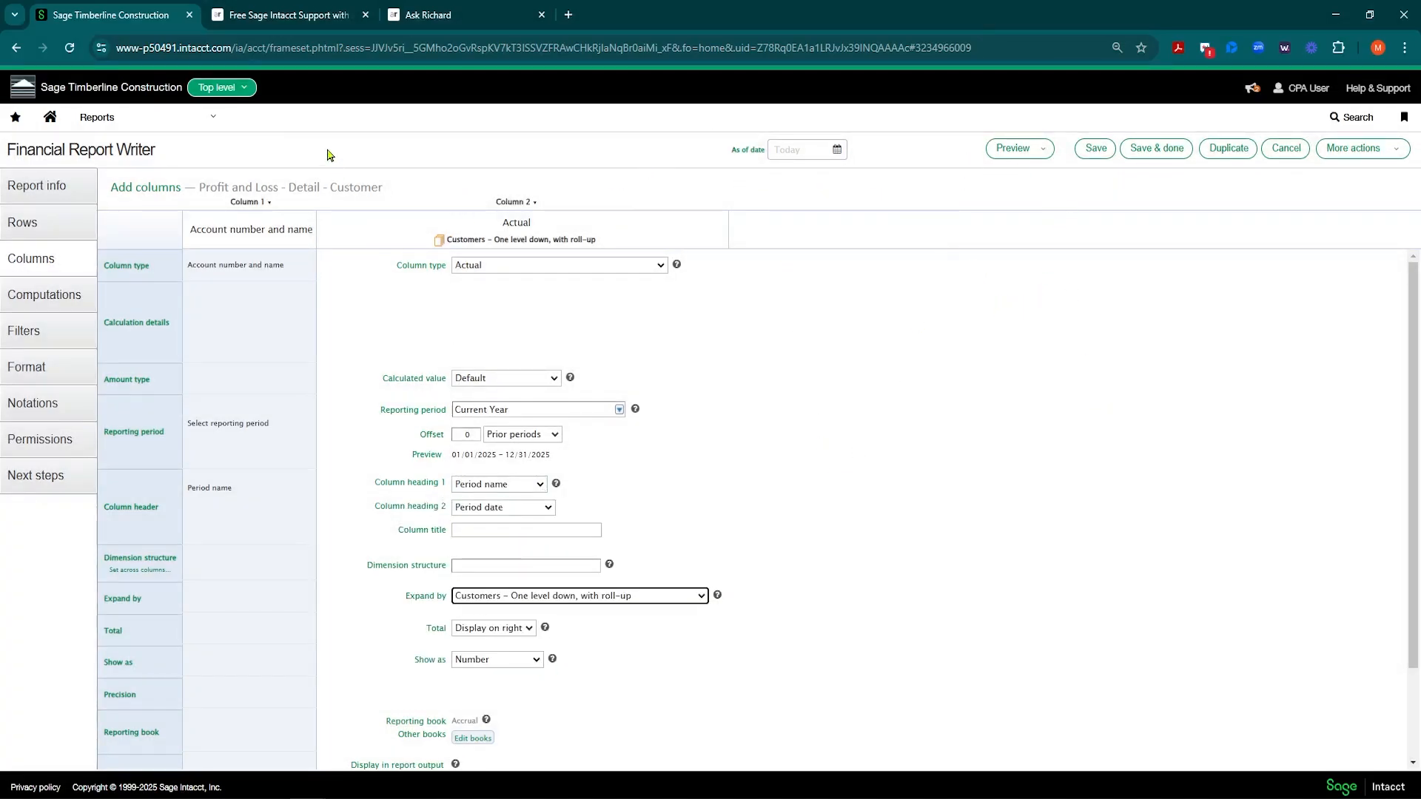
Step: Browse the Interactive Custom Reports list, including AR Snapshot and Aging and payroll CRE reports
click(141, 120)
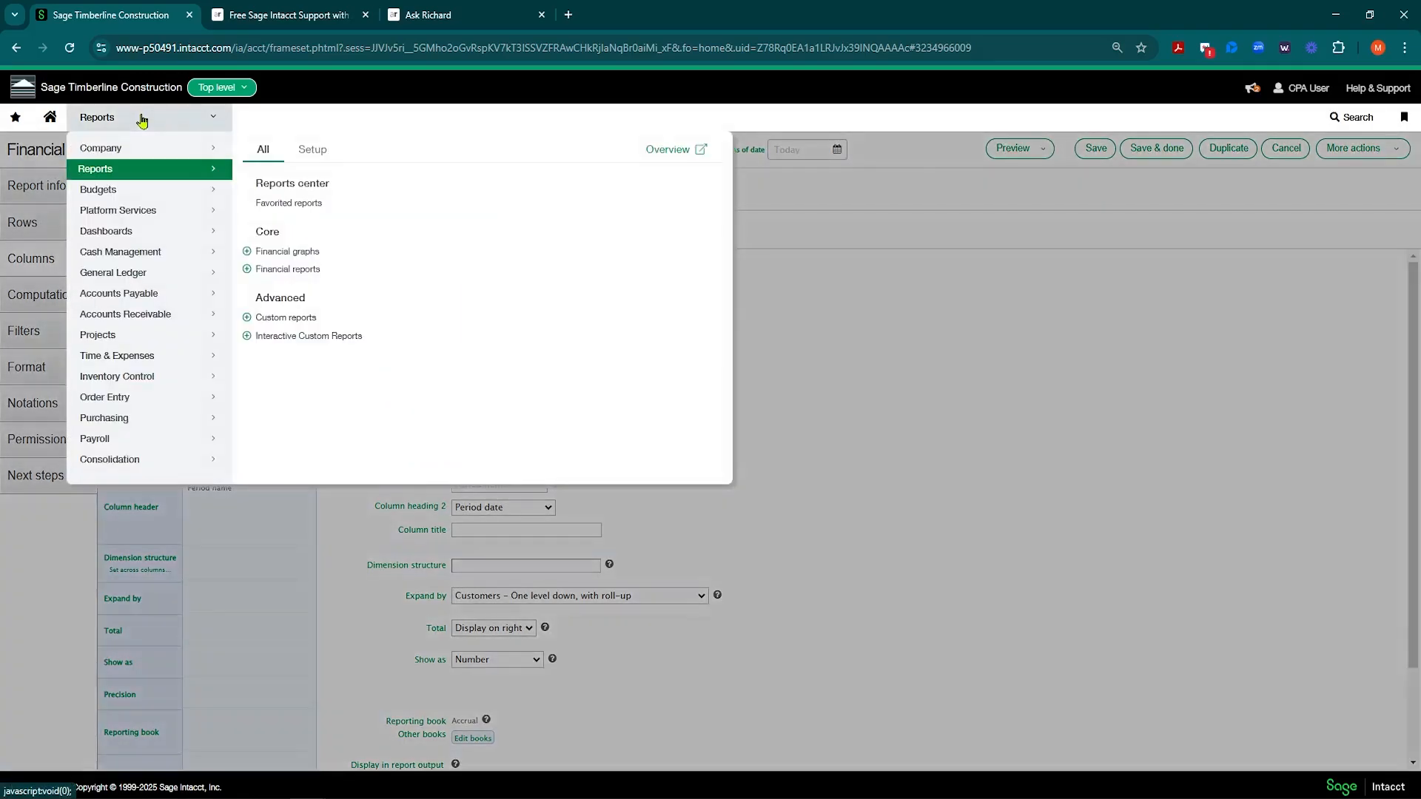
click(331, 338)
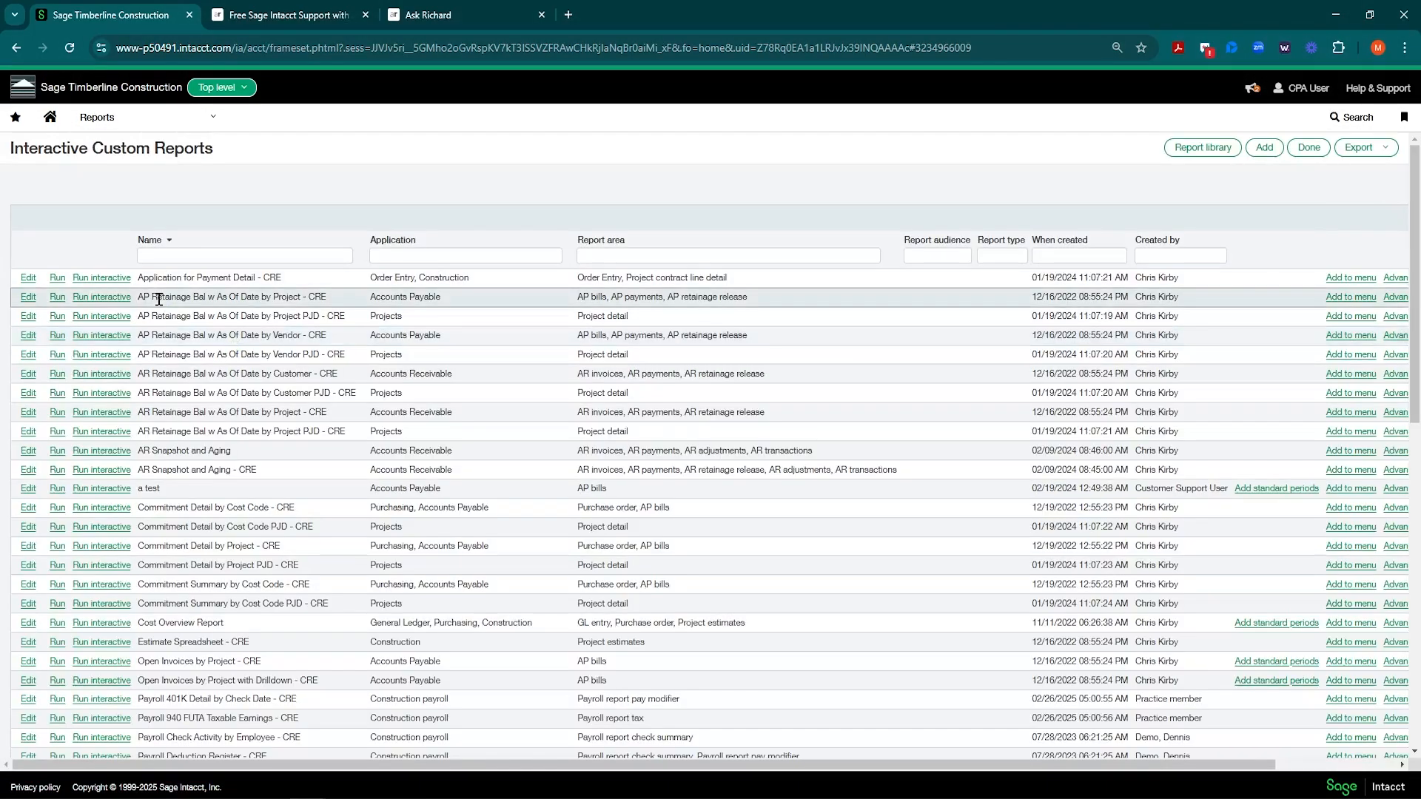
scroll(193, 399, down, 1)
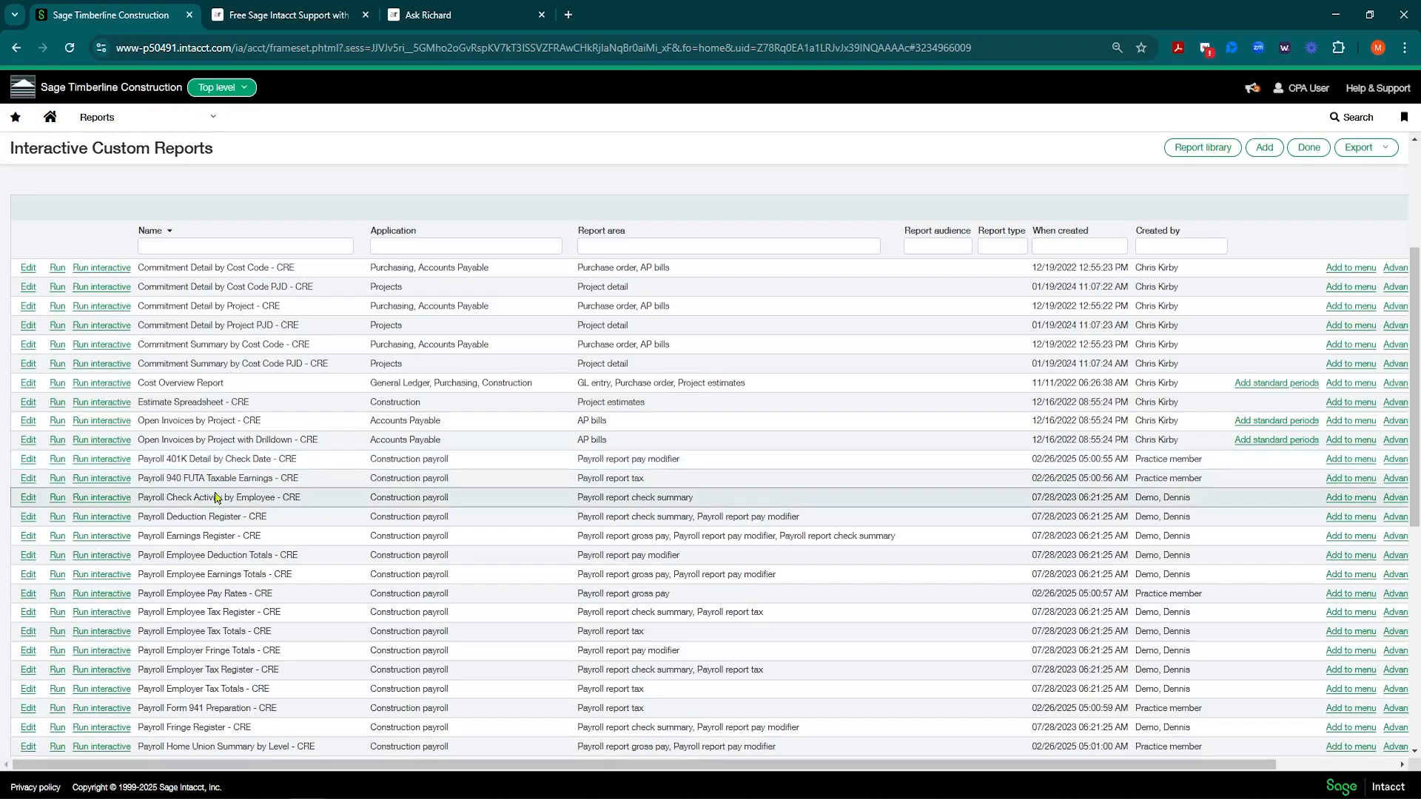
scroll(214, 496, down, 4)
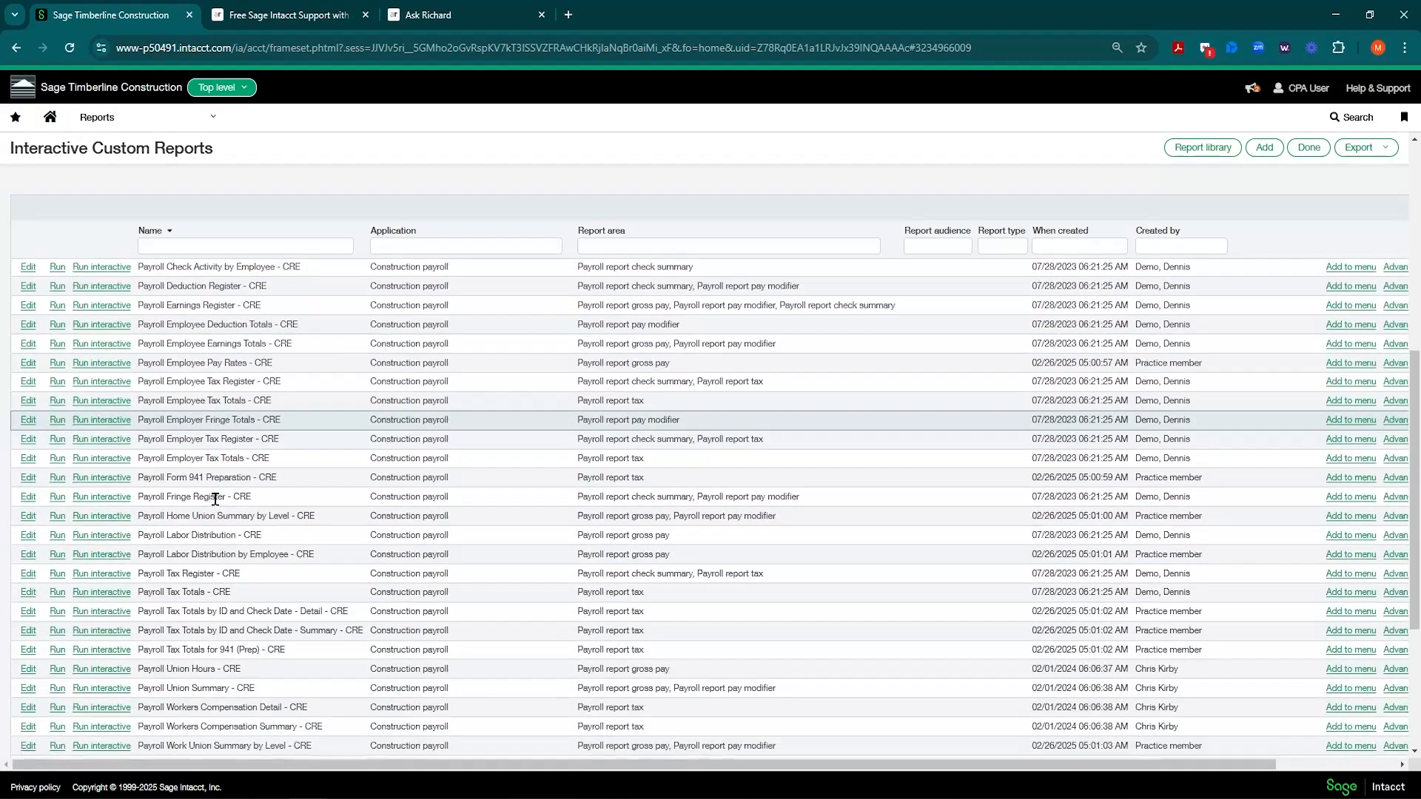
scroll(222, 481, up, 6)
scroll(282, 437, up, 3)
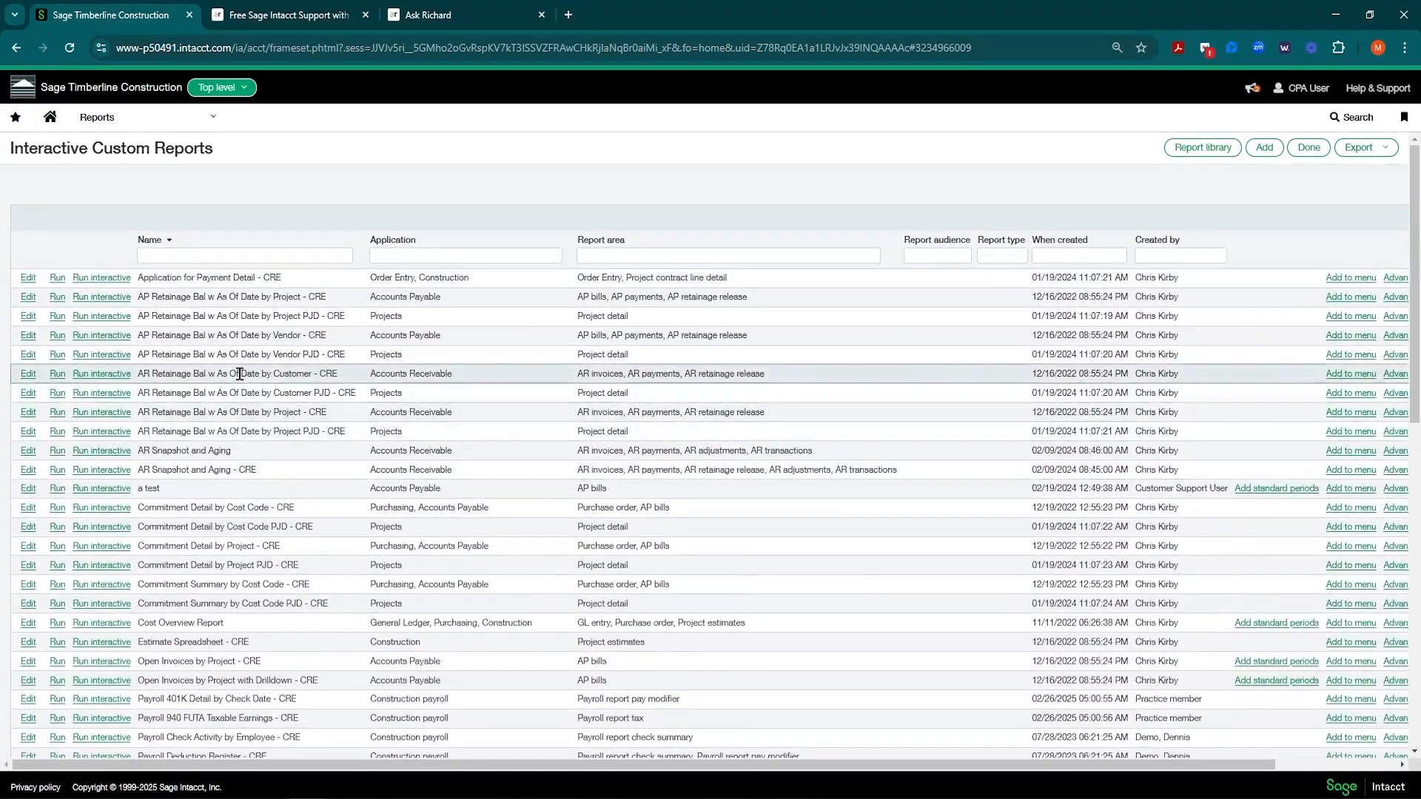
click(194, 121)
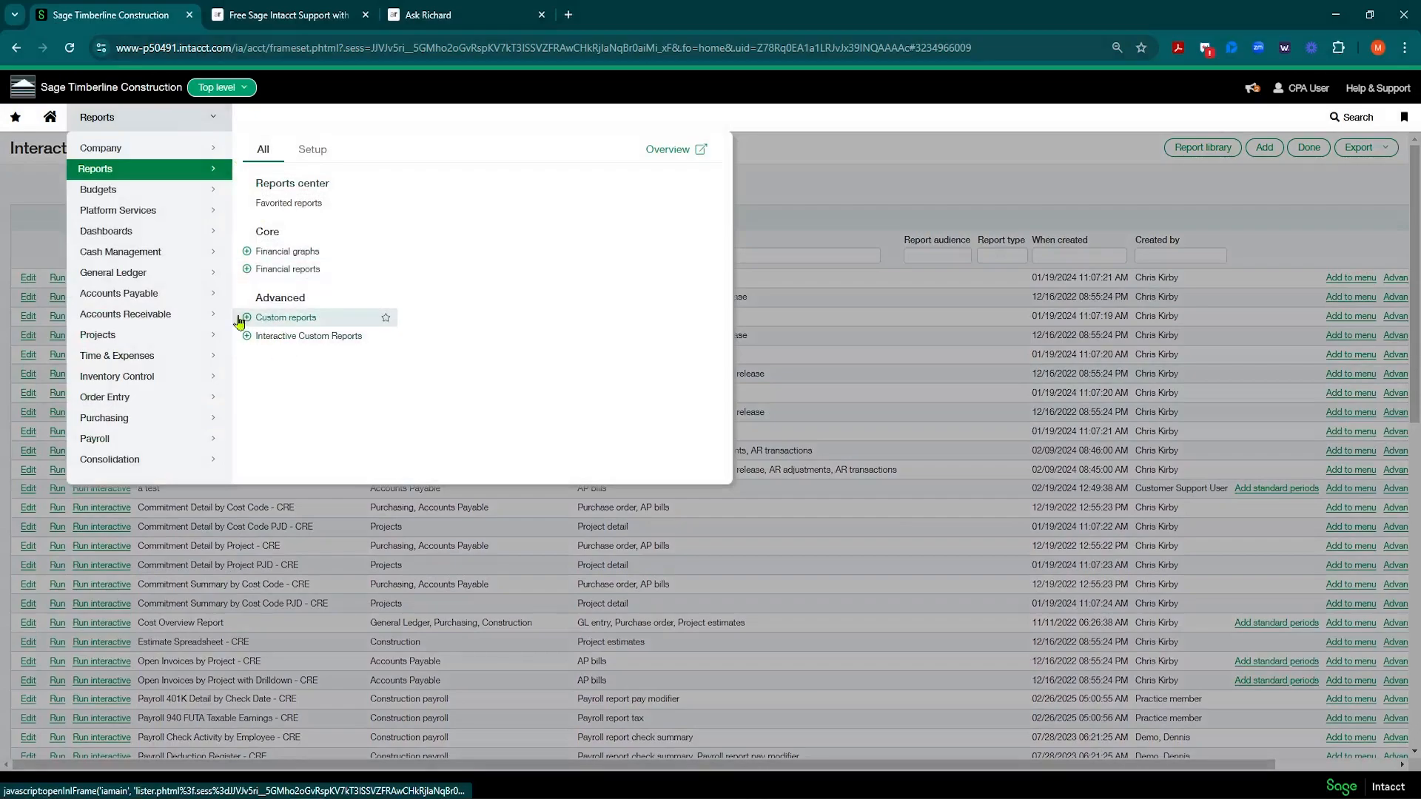
Step: Go to General Ledger financial reports and select the Project Profitability for Restaurants entry
mouse_move(178, 274)
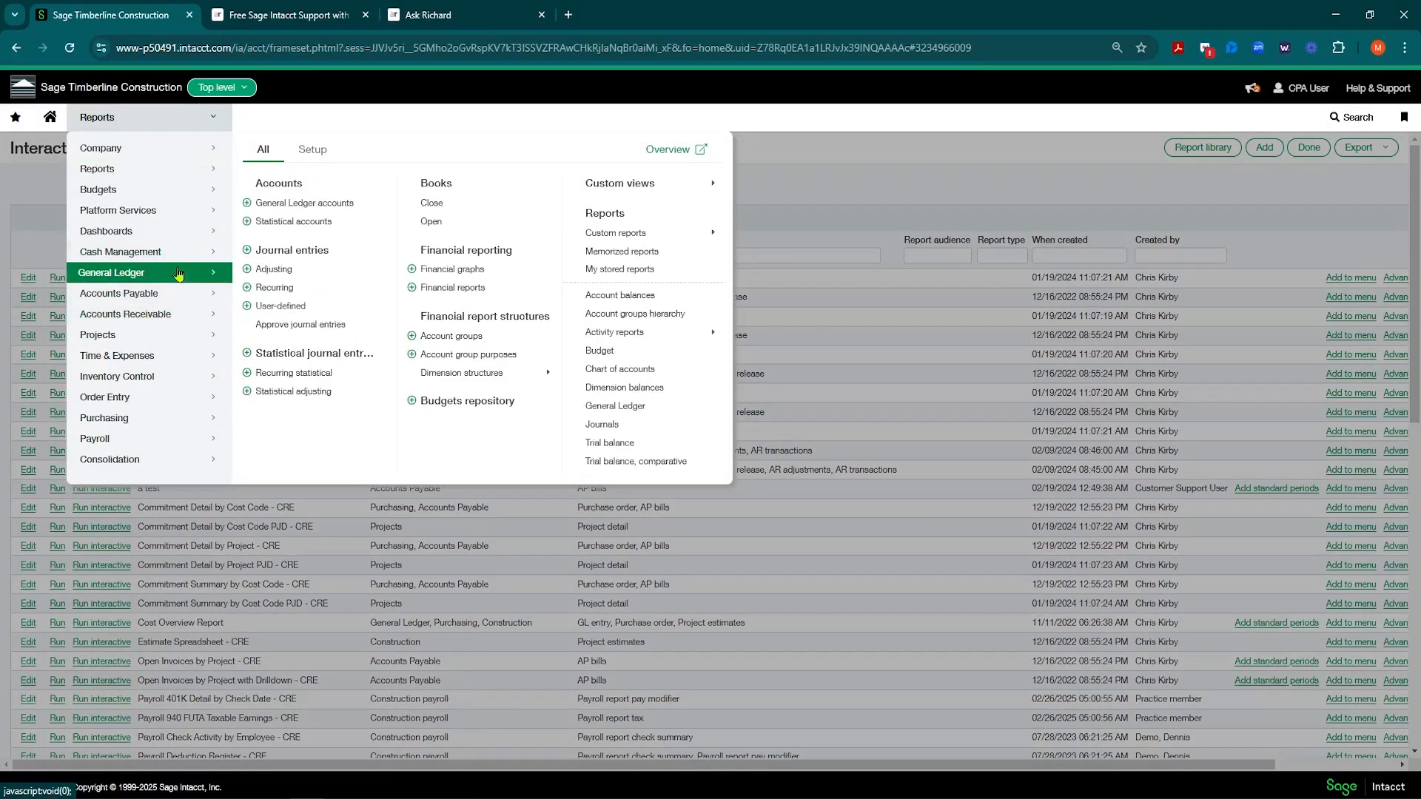
click(444, 290)
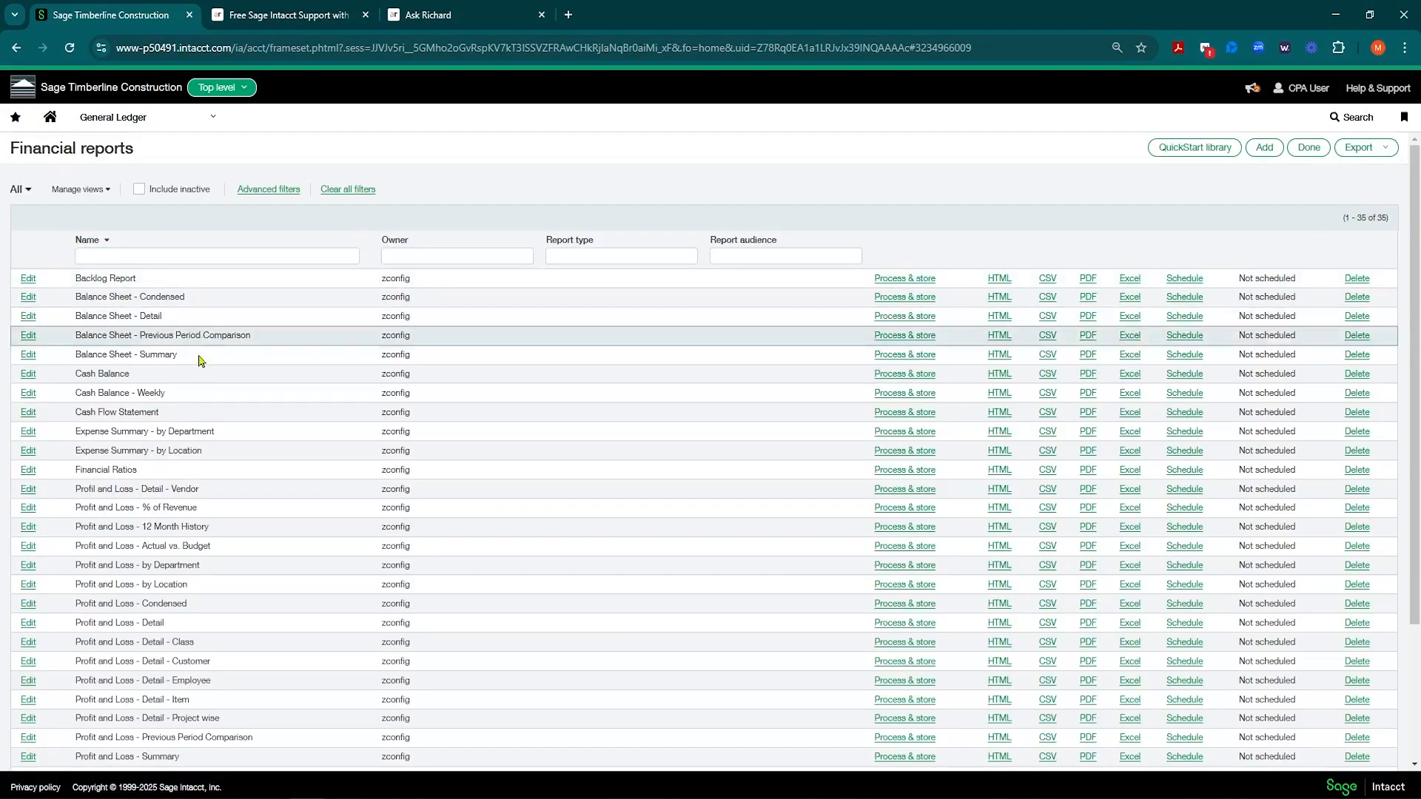
scroll(191, 453, down, 3)
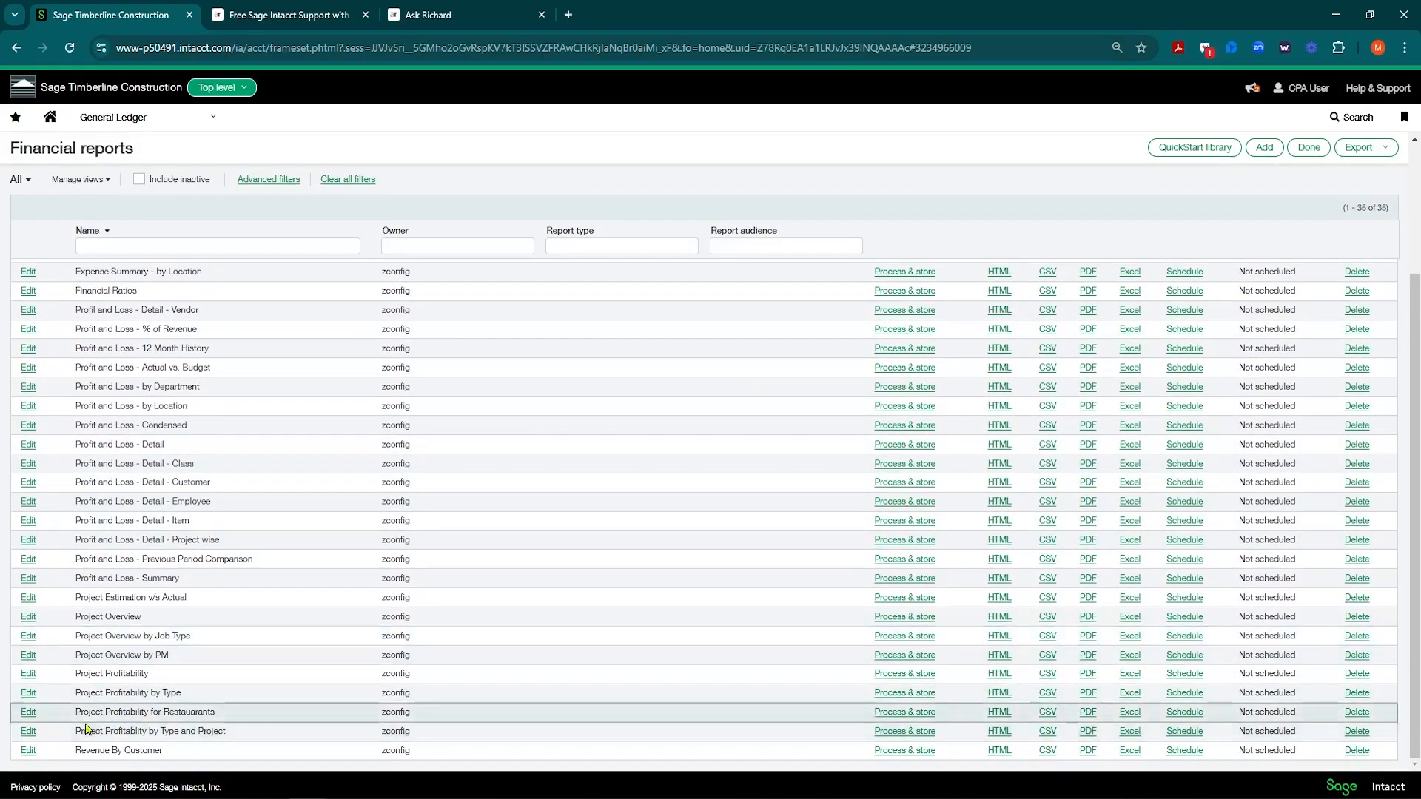
drag(76, 717, 164, 717)
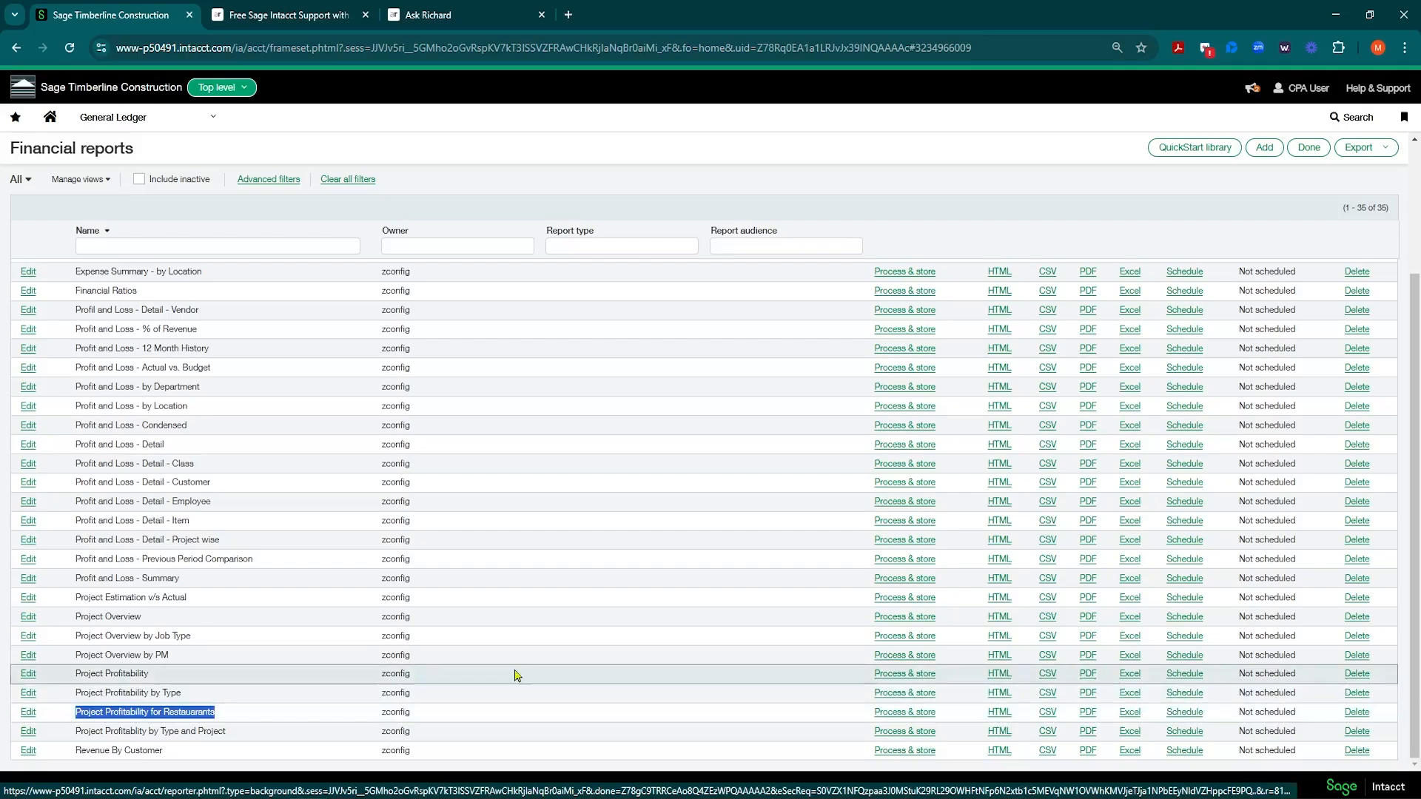
Step: Edit Project Profitability for Restaurants and open its Column 2 (Actual) settings
click(29, 718)
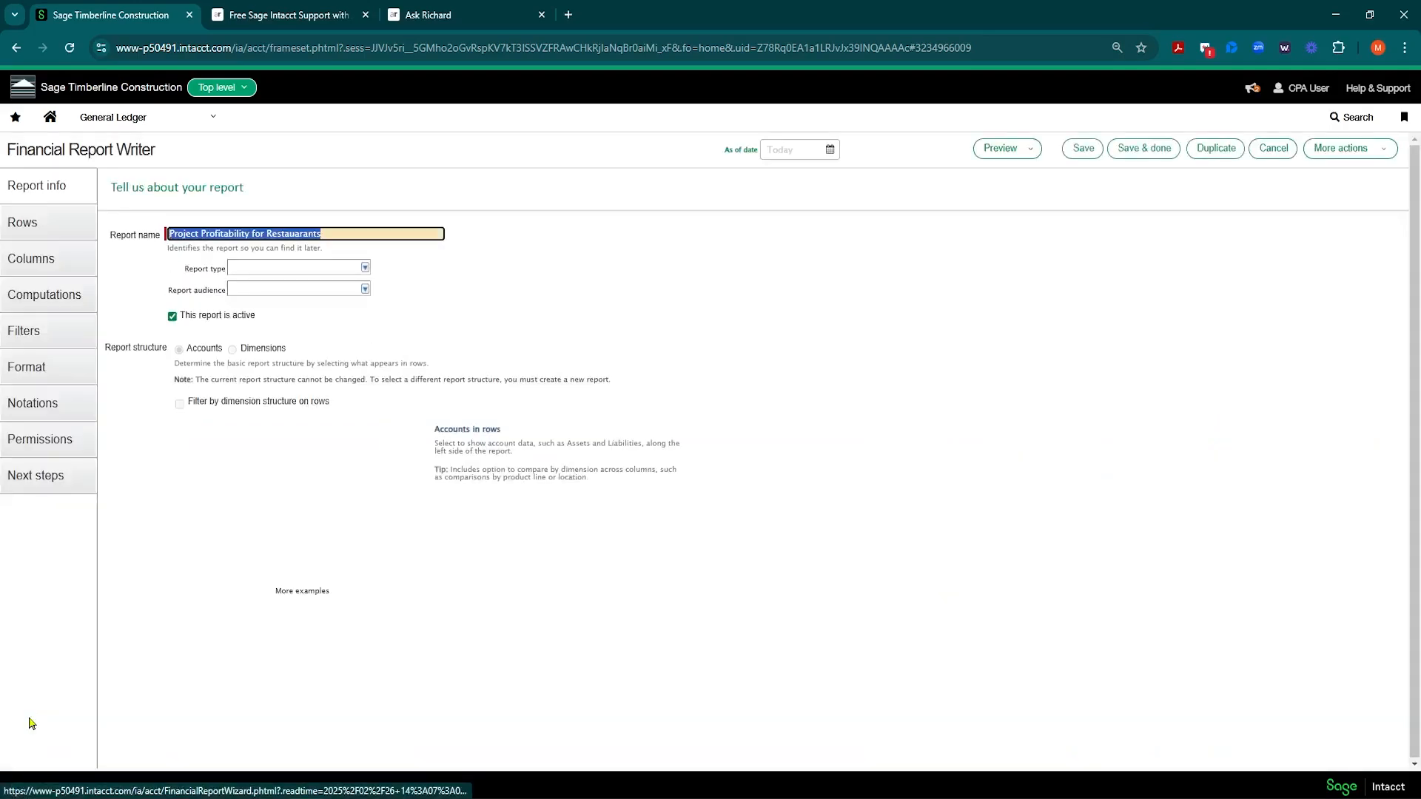
click(53, 232)
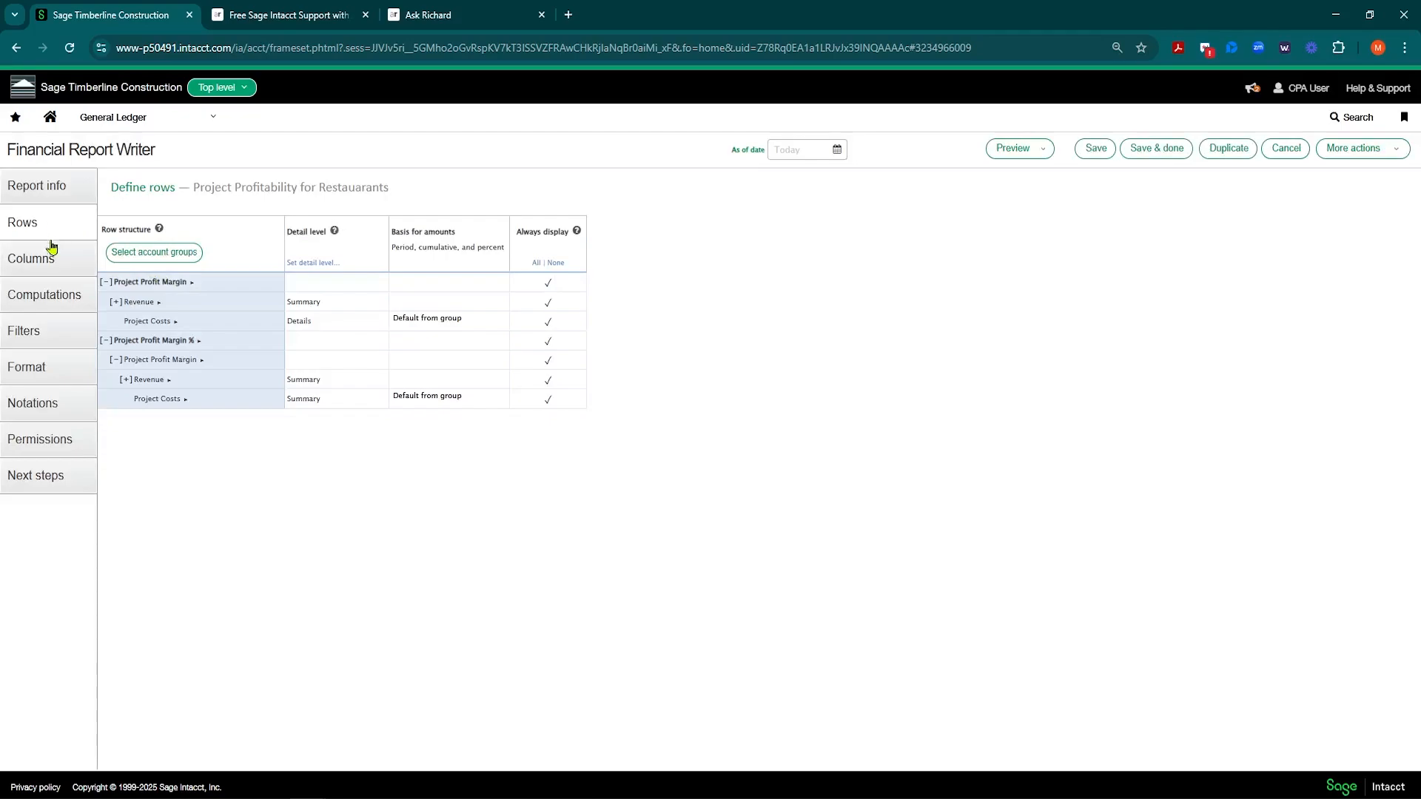
click(50, 264)
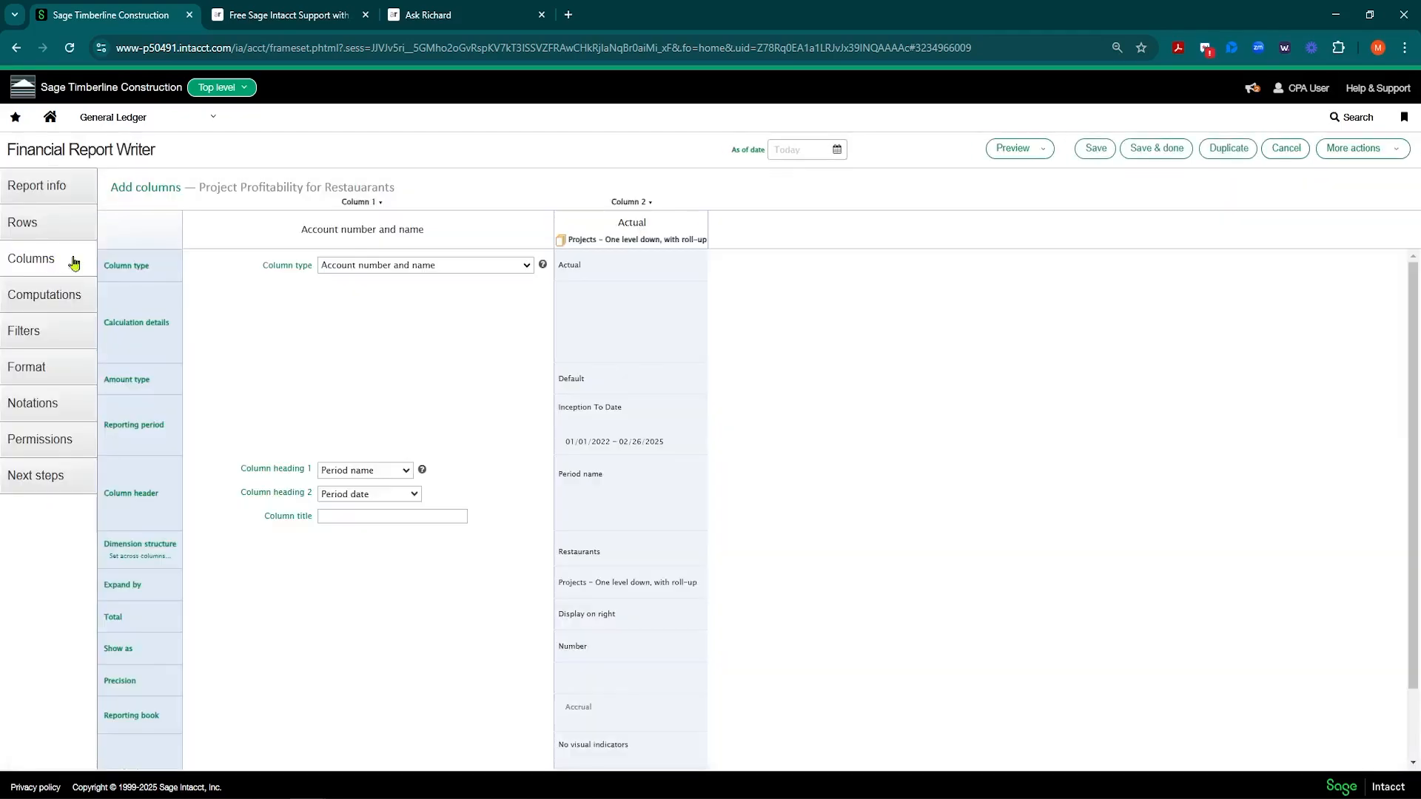
click(650, 337)
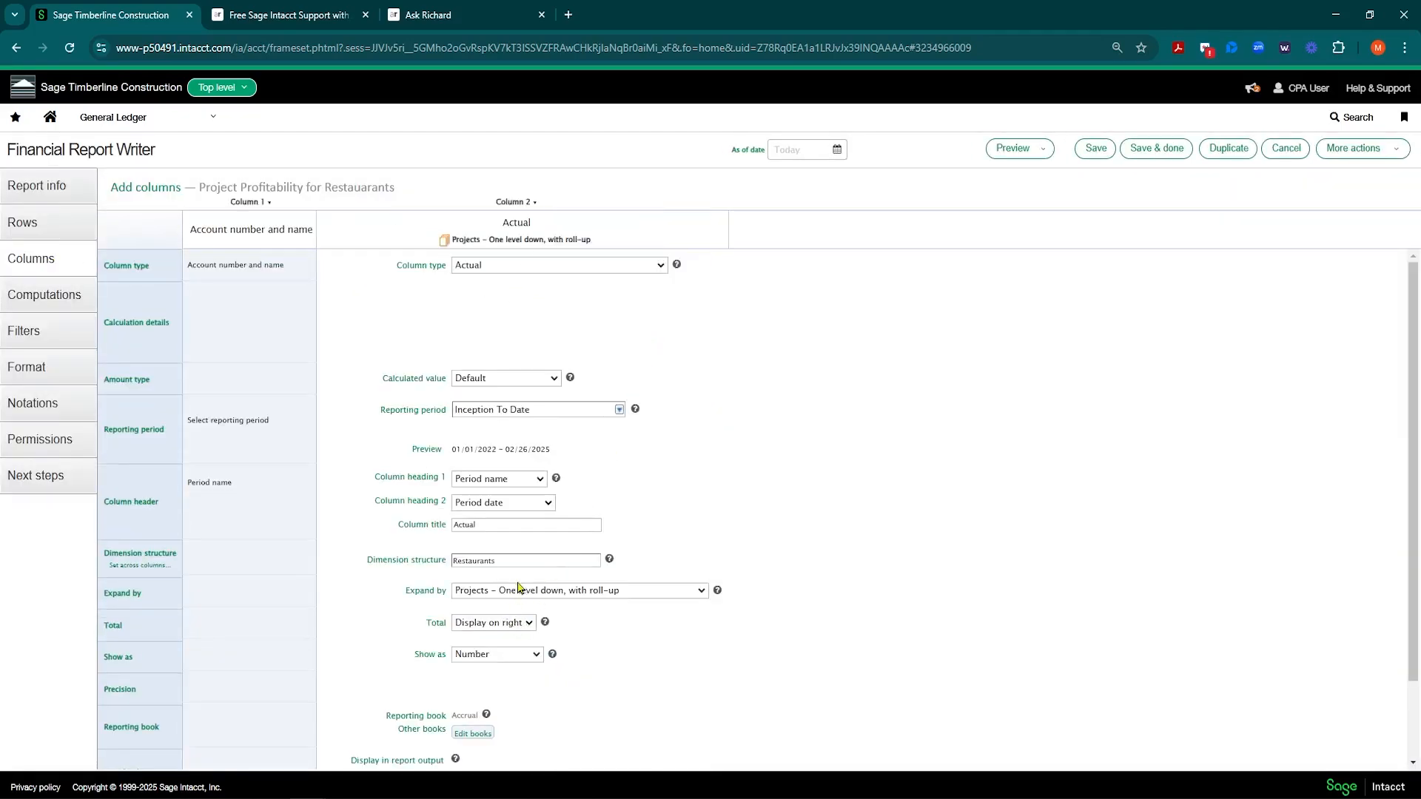
Step: Inspect Column 2's Restaurants dimension structure settings, closing them unchanged
click(526, 562)
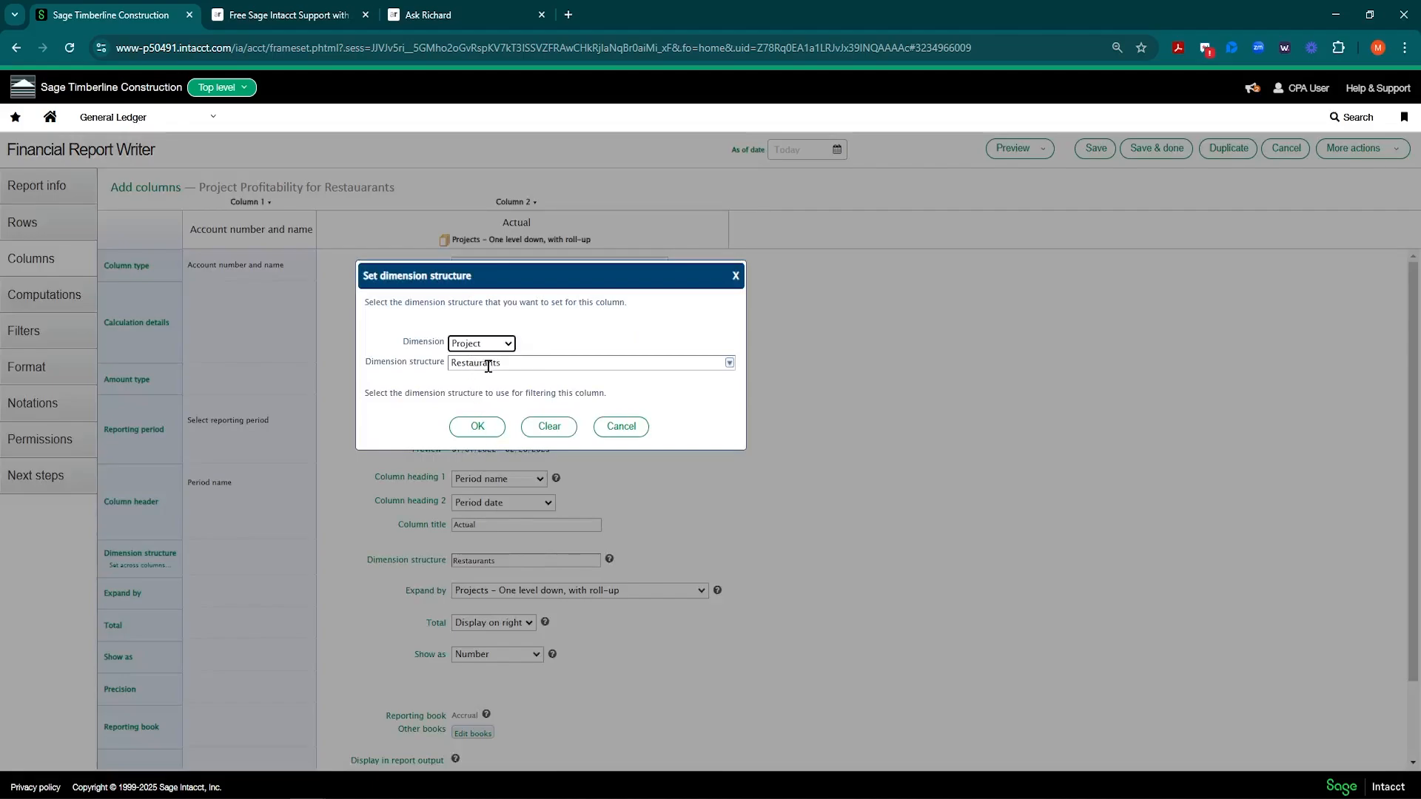
click(622, 434)
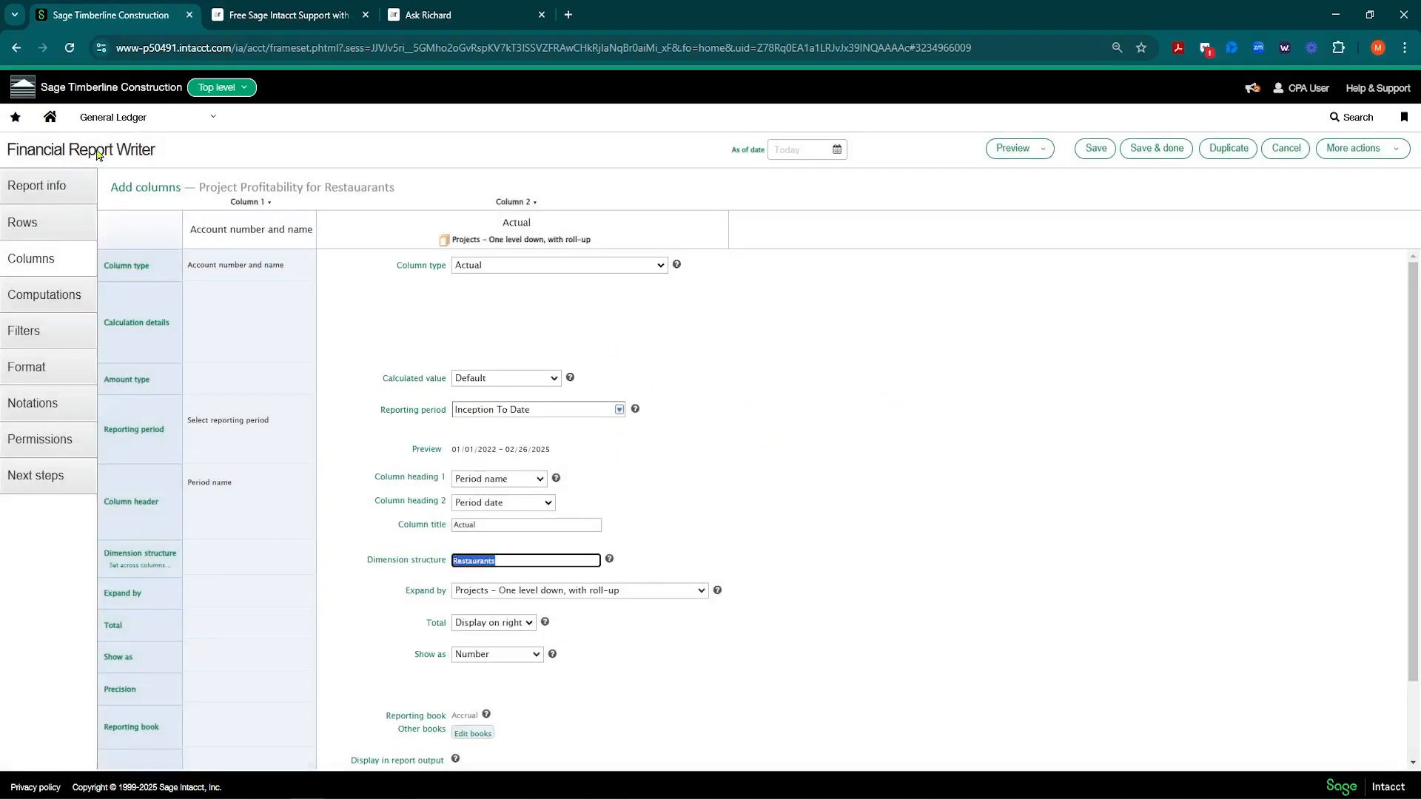
click(185, 121)
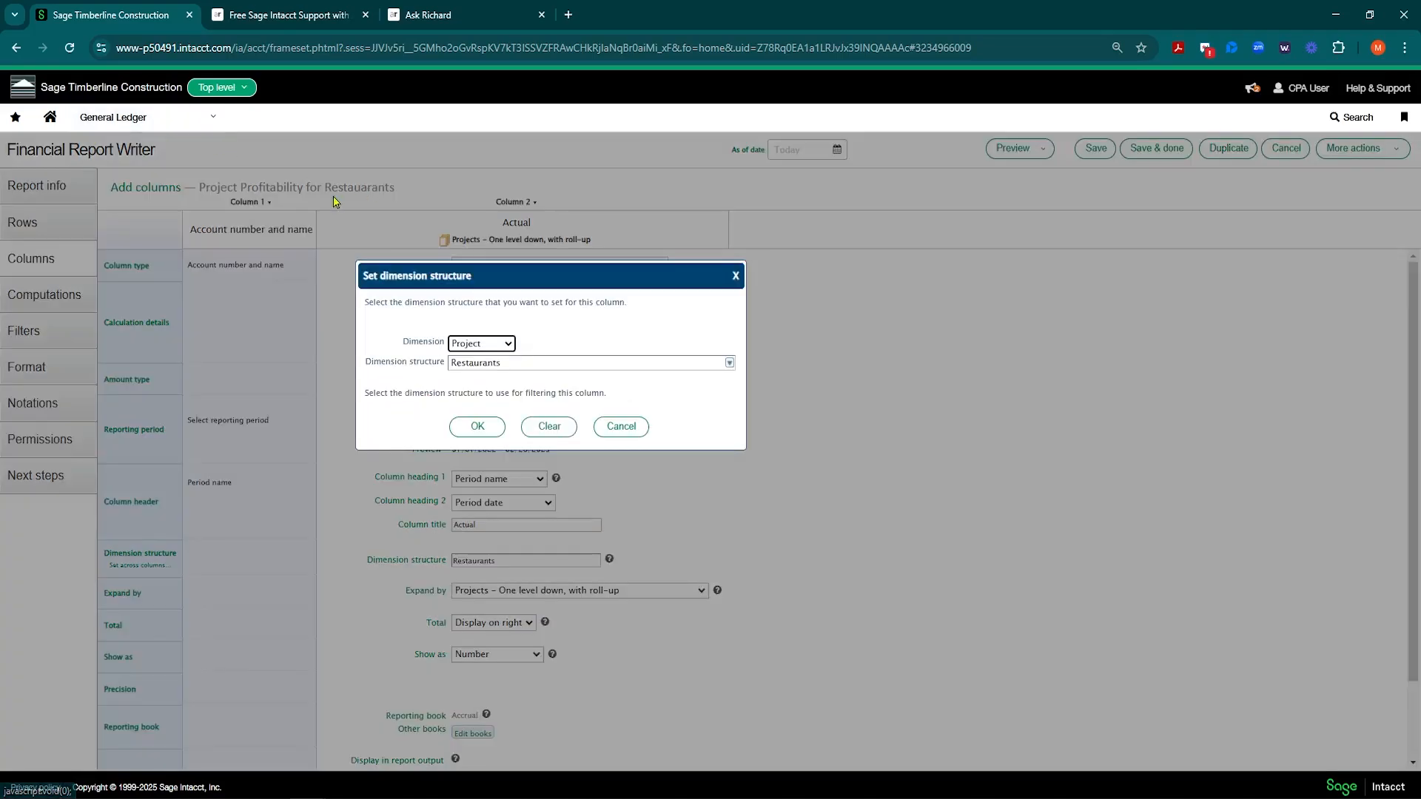
click(622, 427)
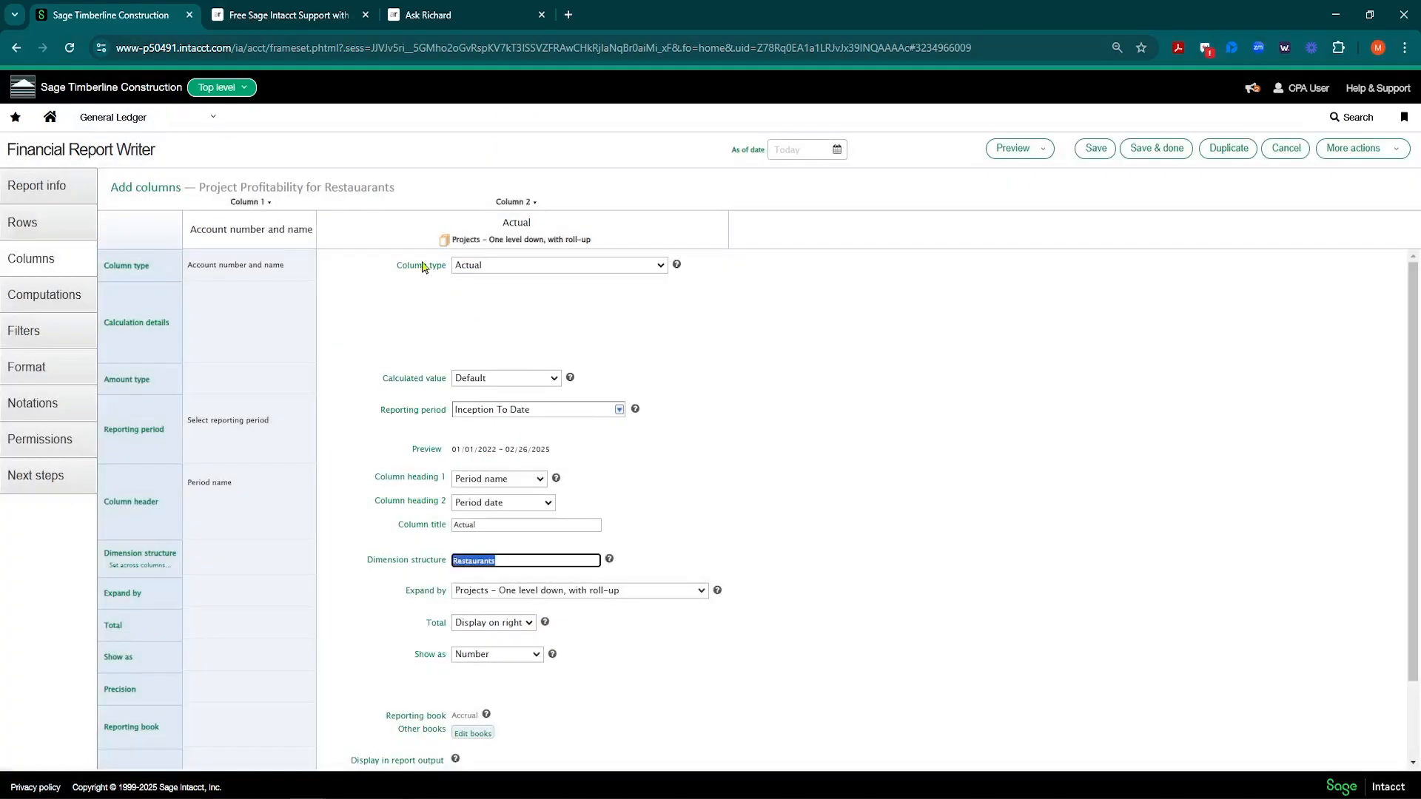
Step: Open the Tri-Tech customer's additional information and confirm its customer type is Service
click(211, 123)
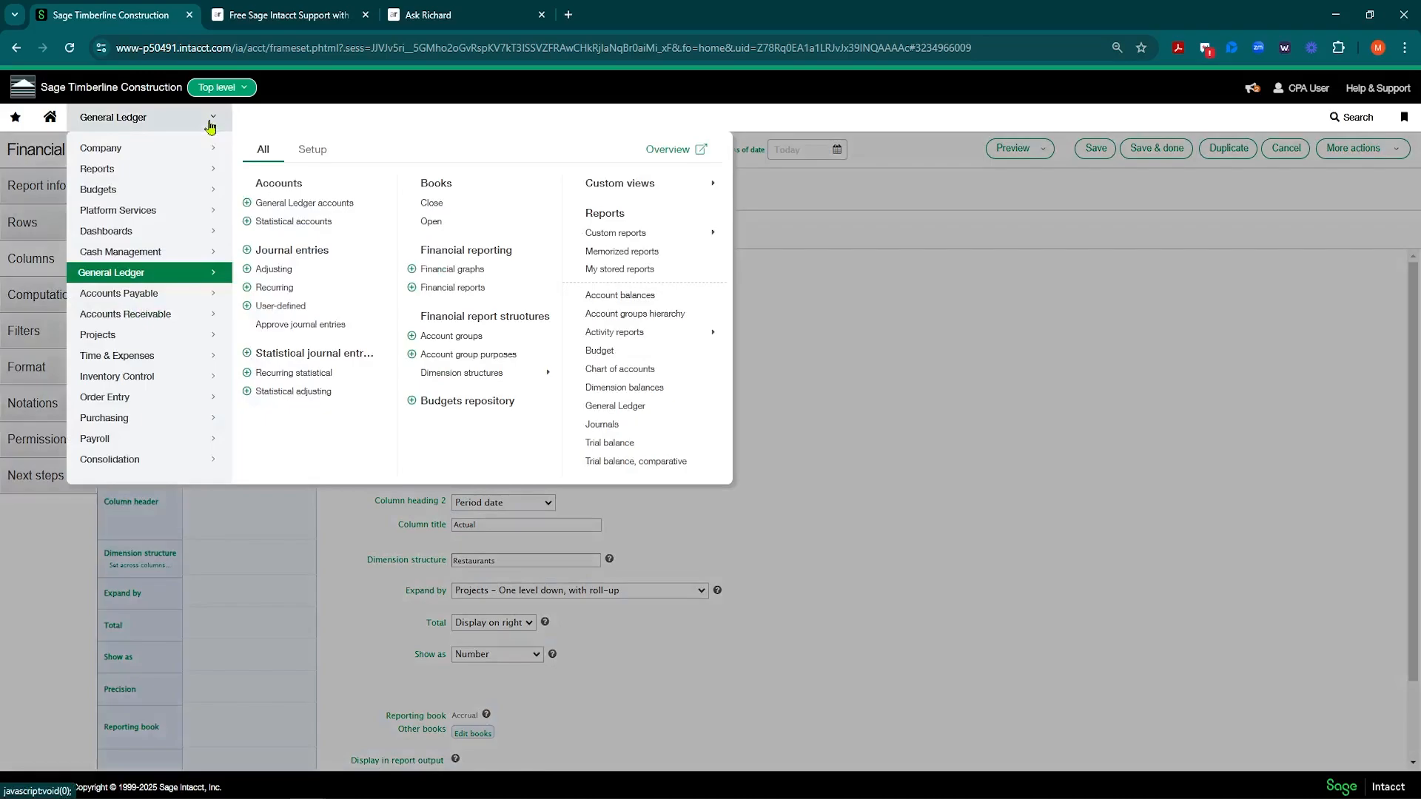
mouse_move(156, 315)
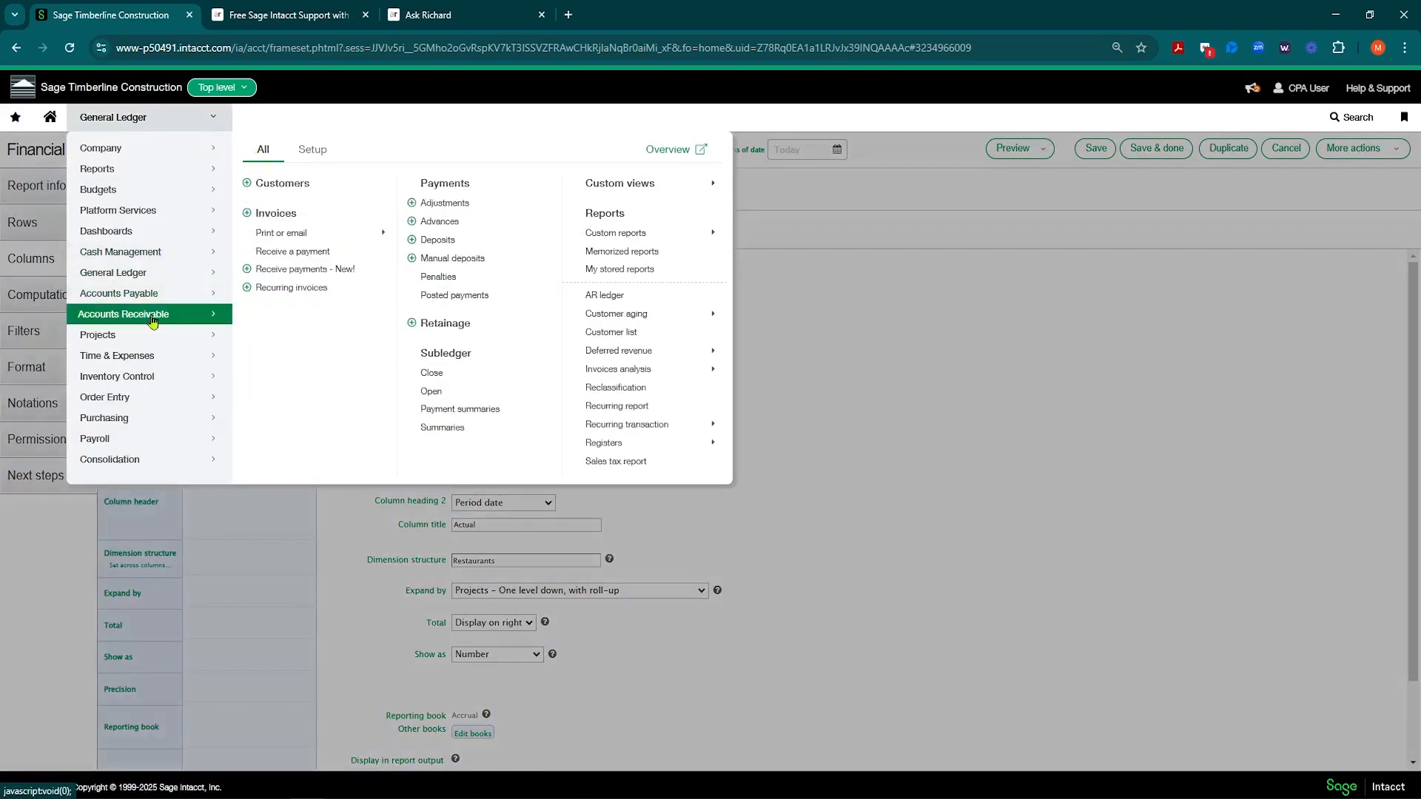
click(276, 185)
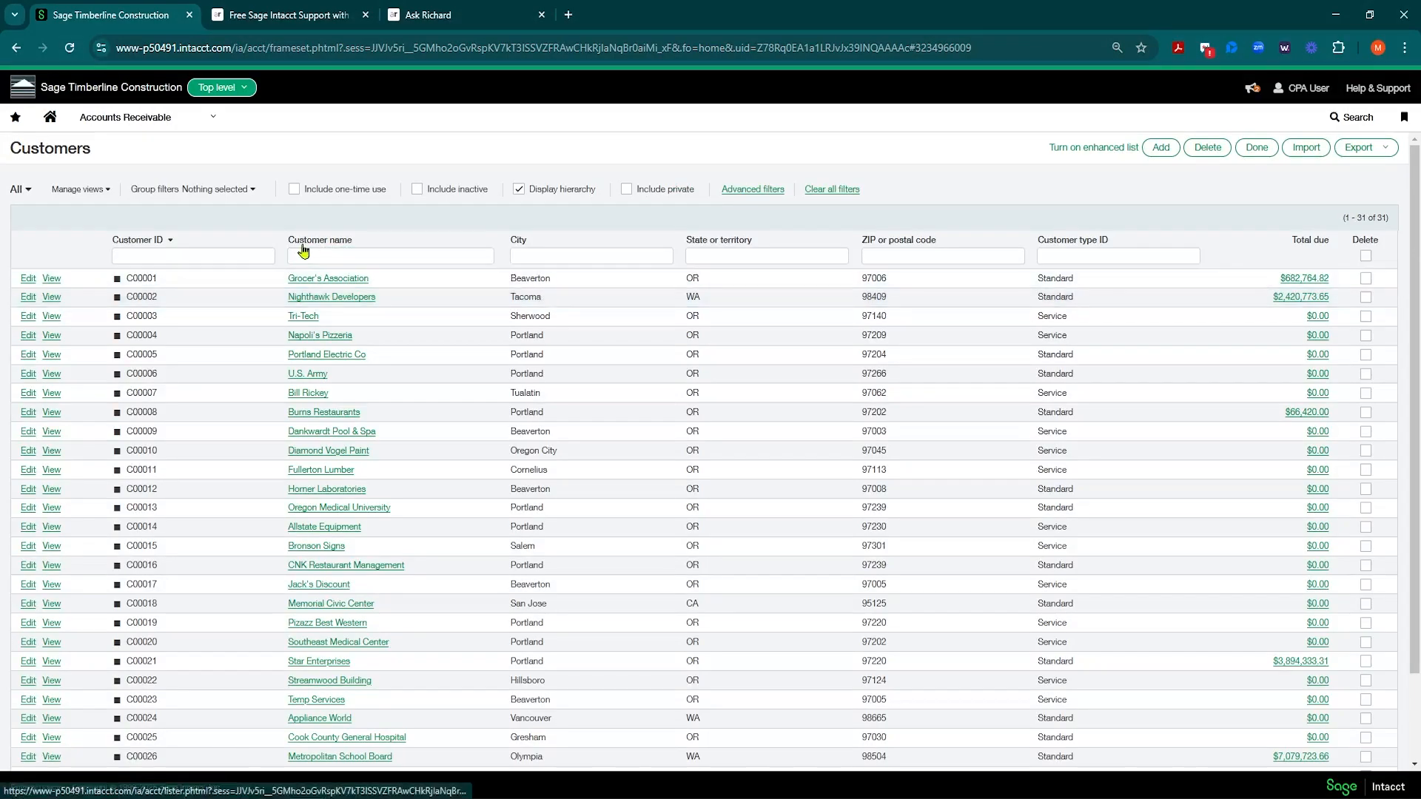
click(28, 318)
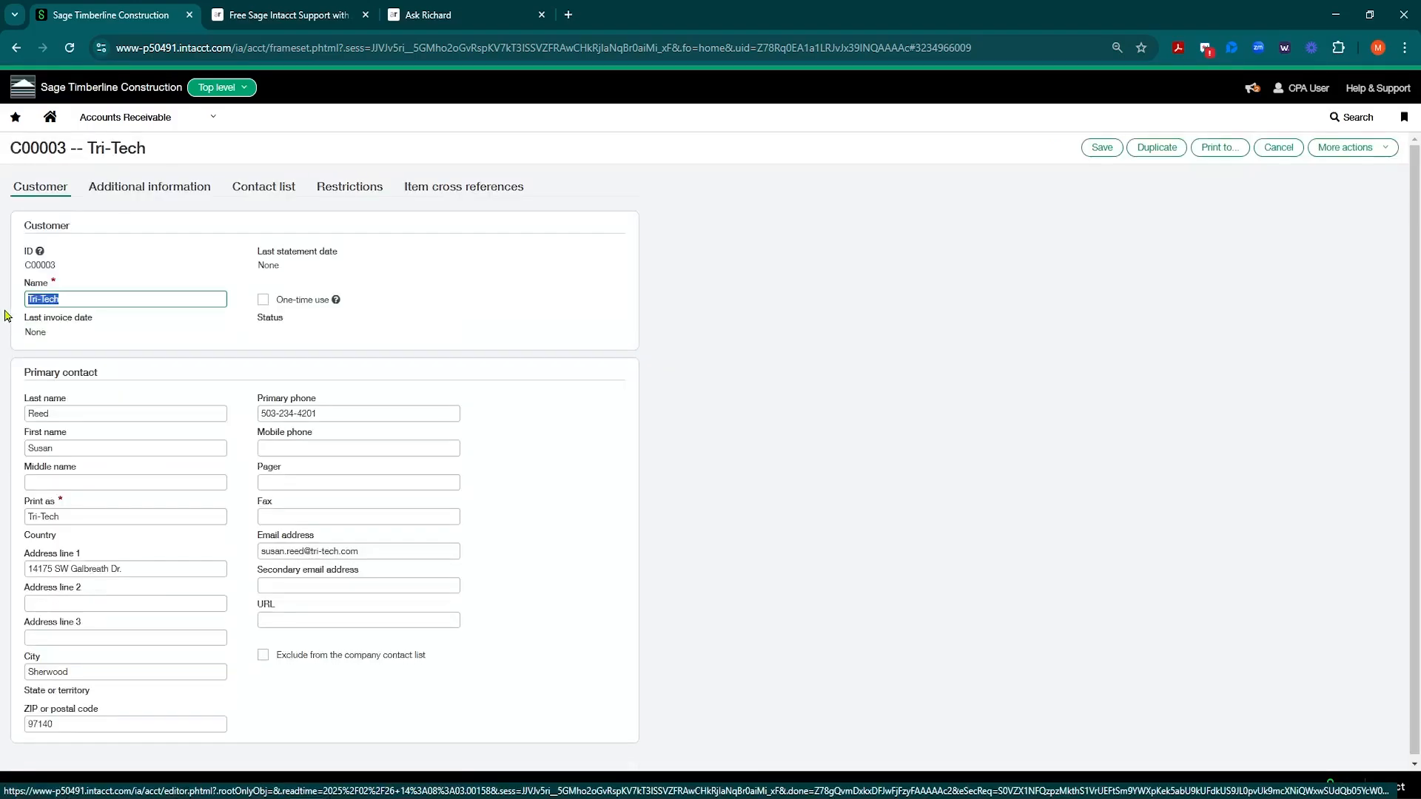
click(135, 191)
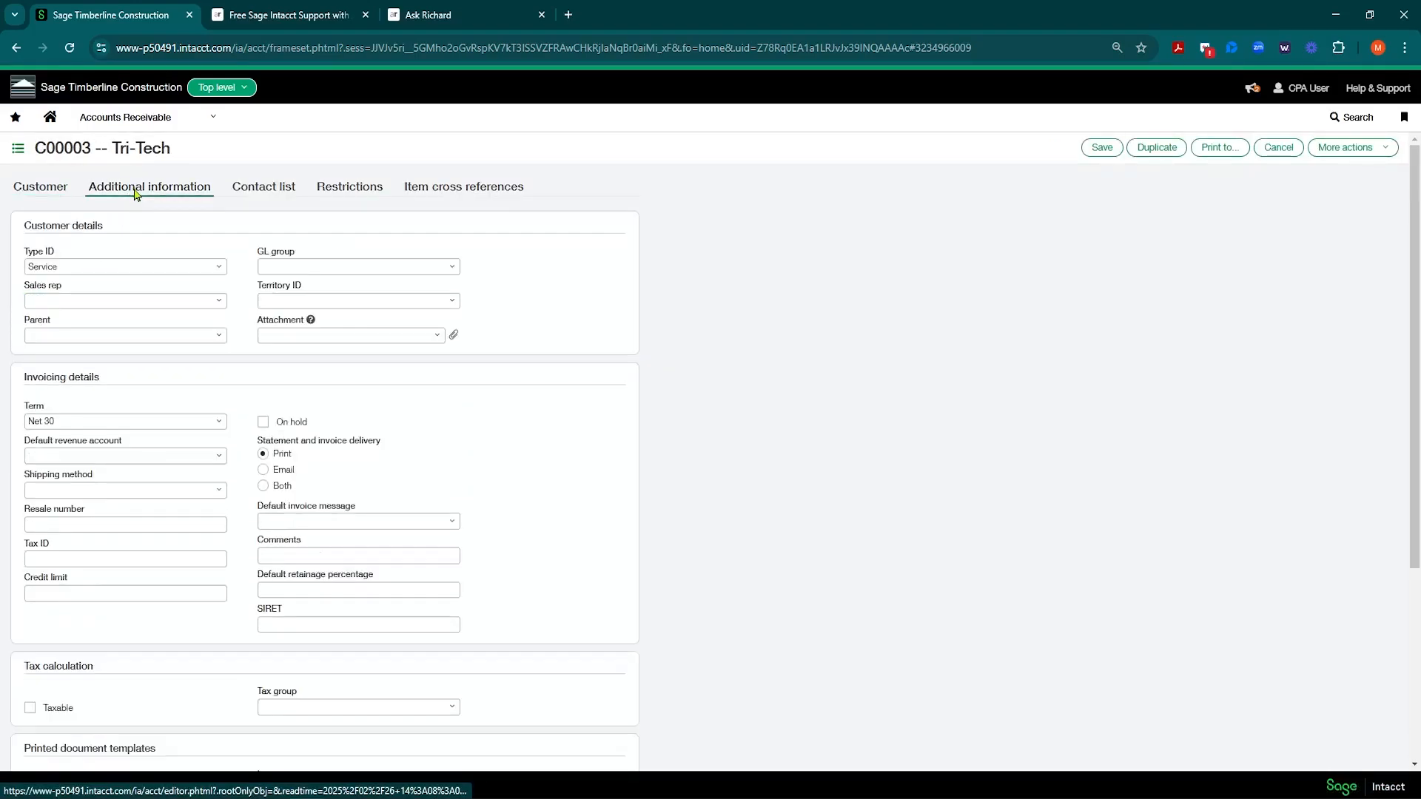
click(216, 269)
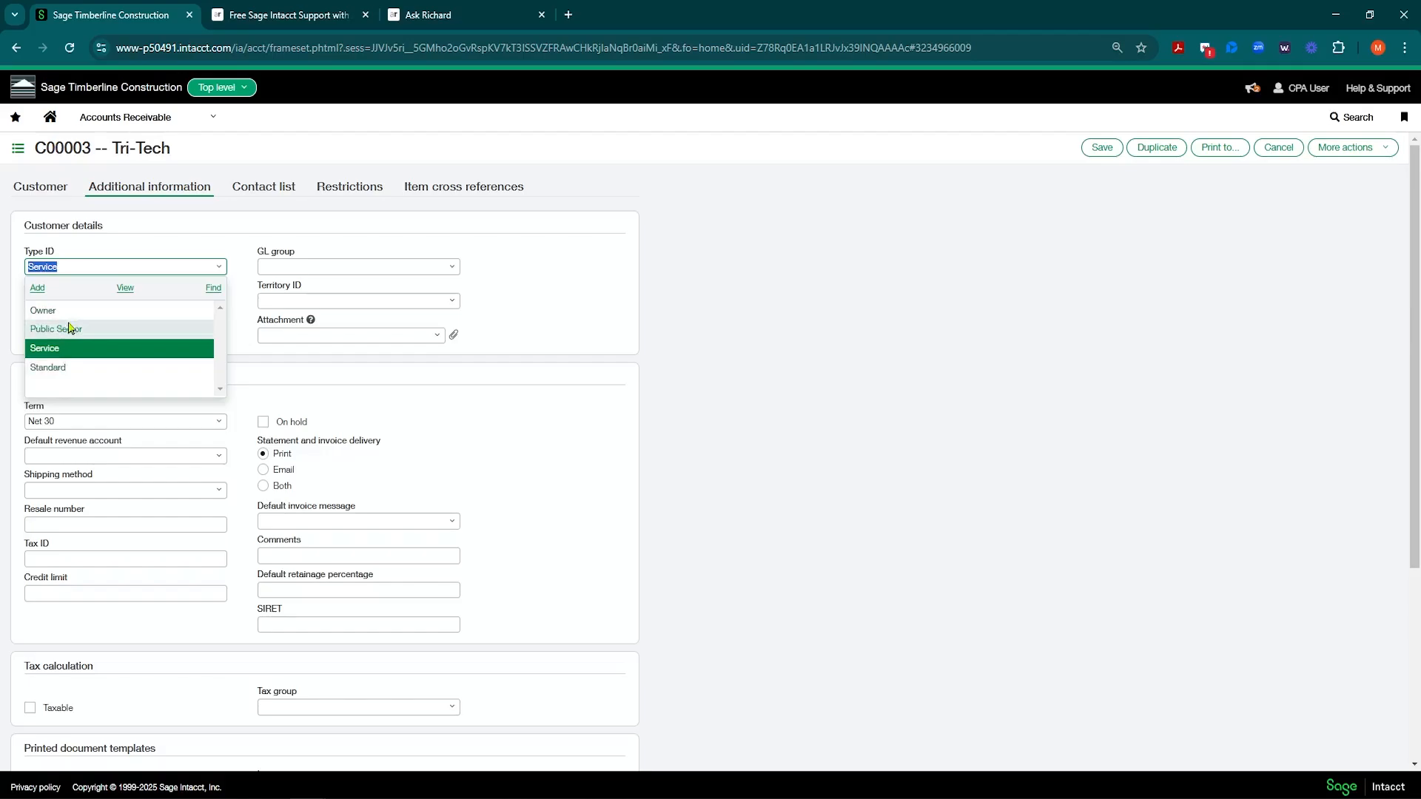
click(648, 293)
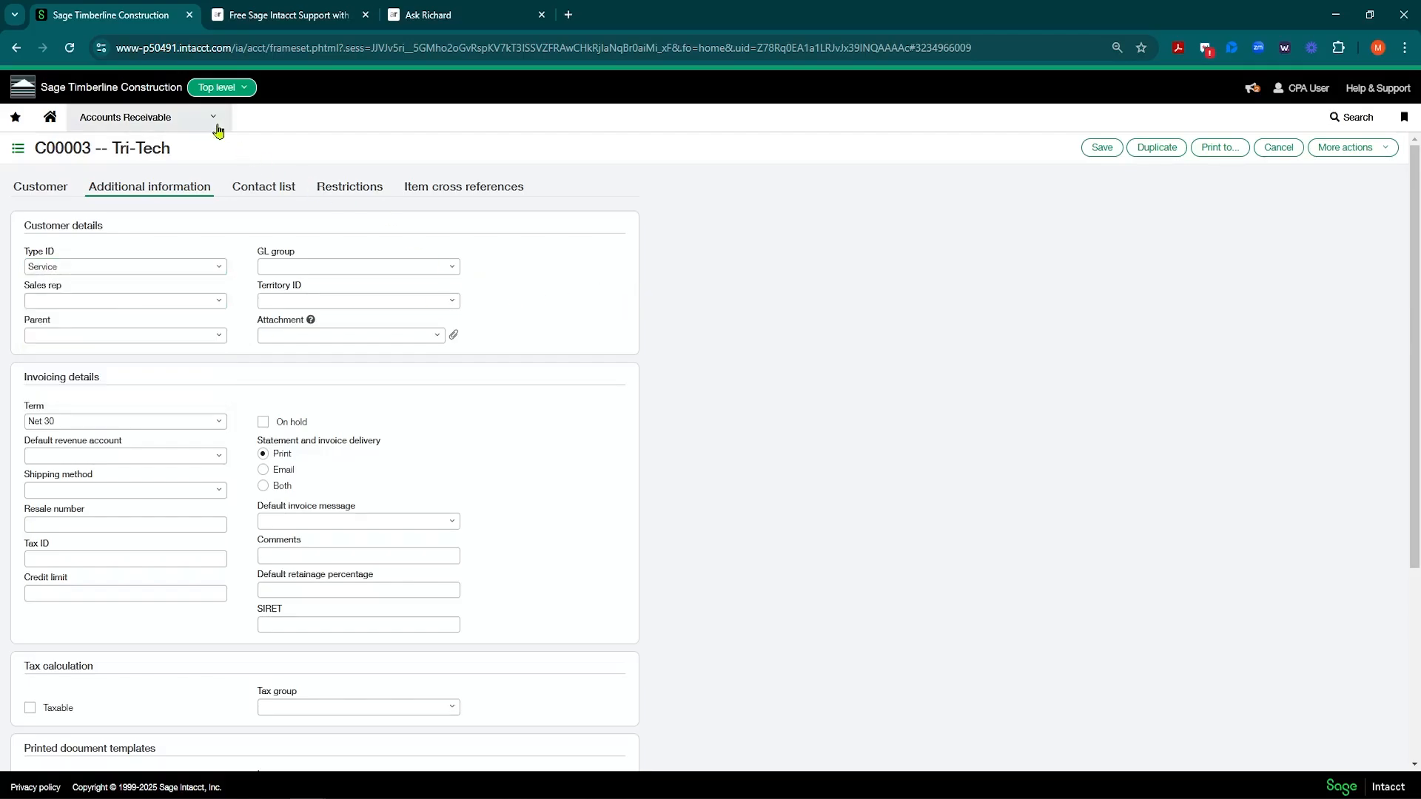
Step: Open the Customer groups list from Accounts Receivable setup
click(211, 125)
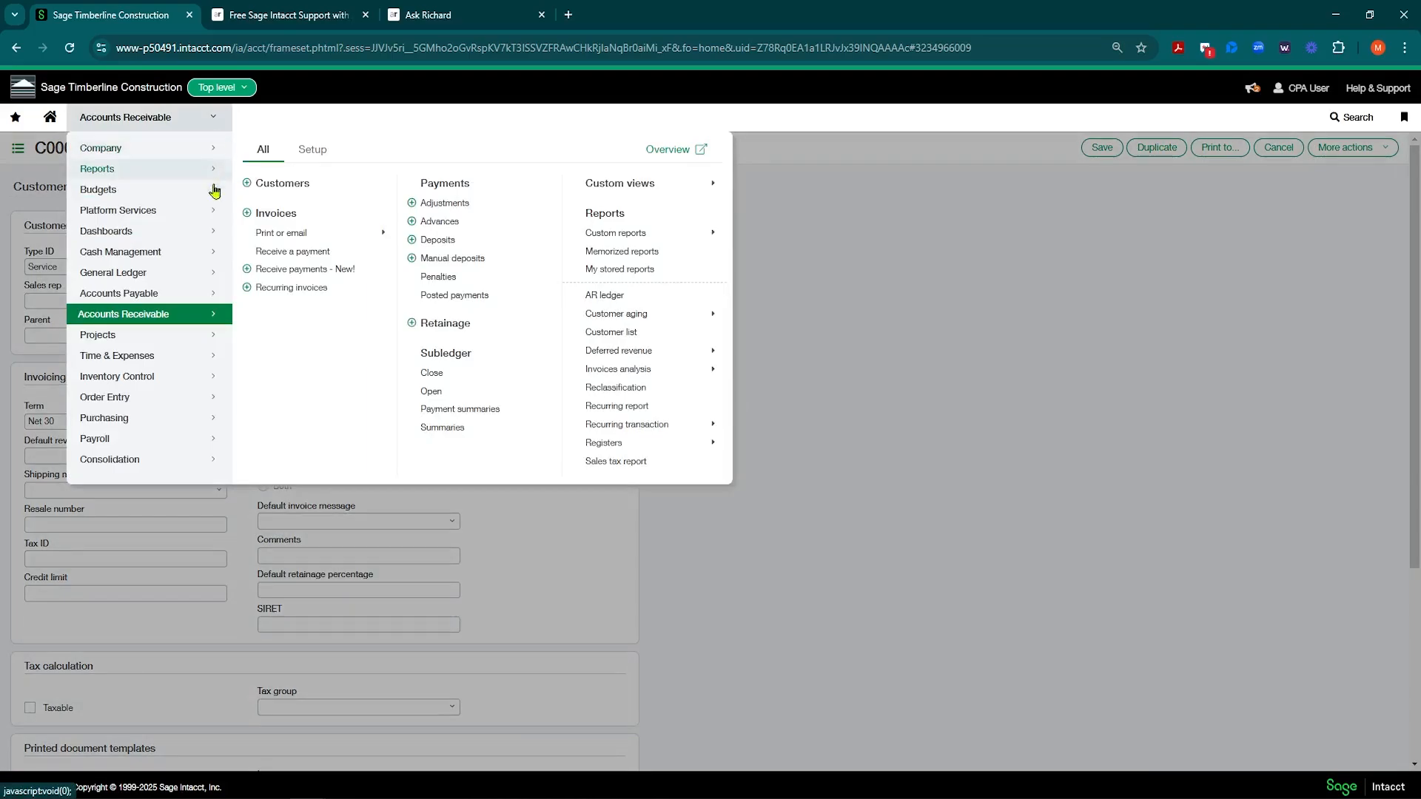
click(191, 170)
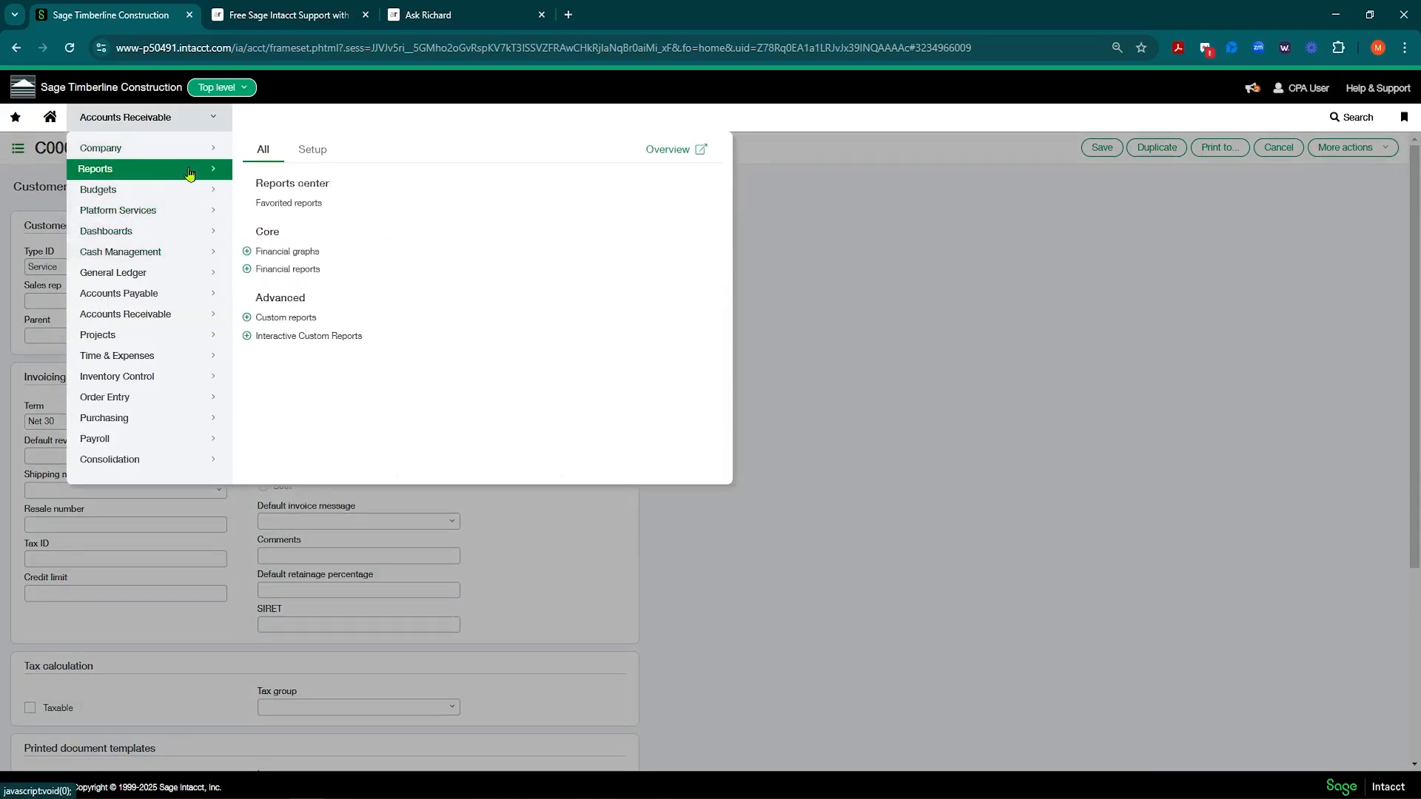
click(142, 315)
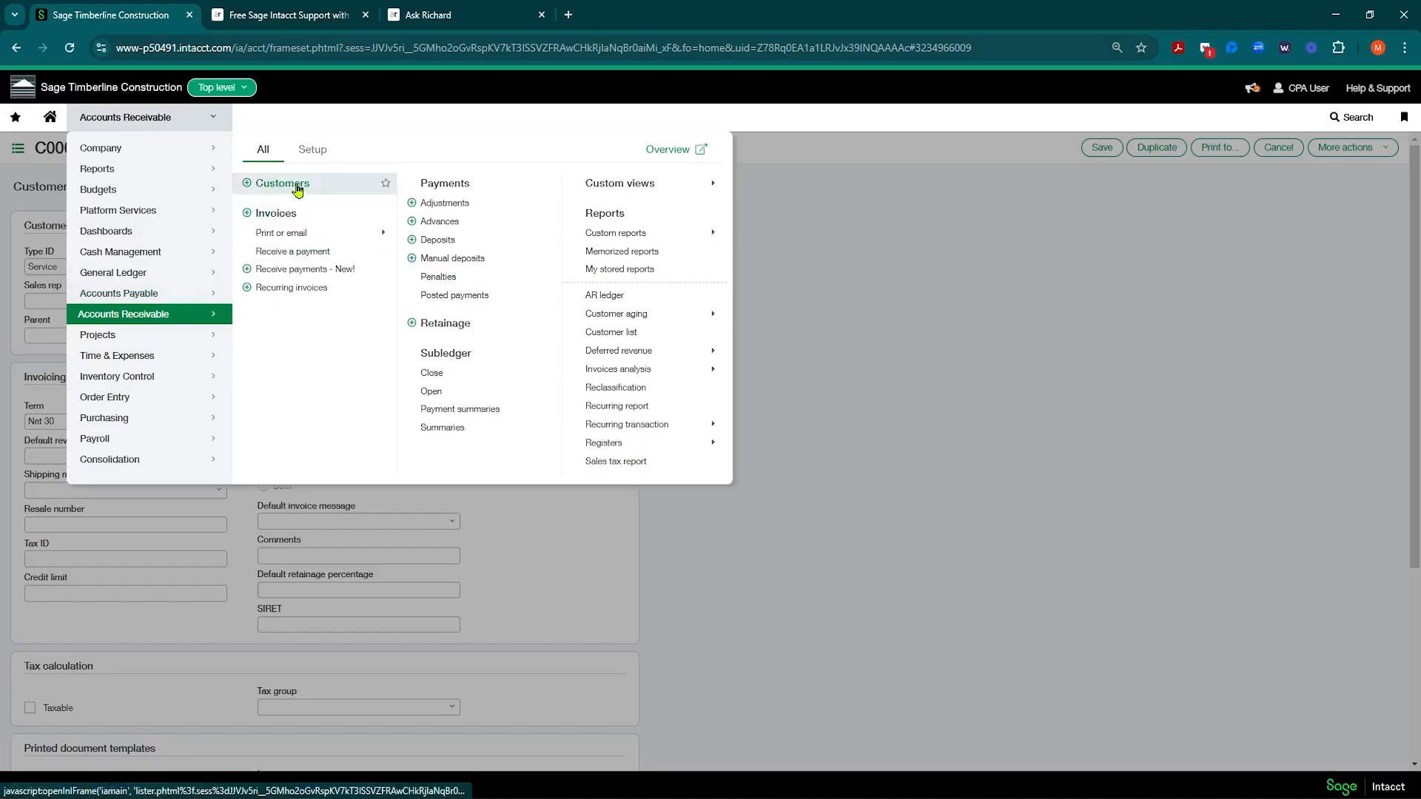
click(312, 150)
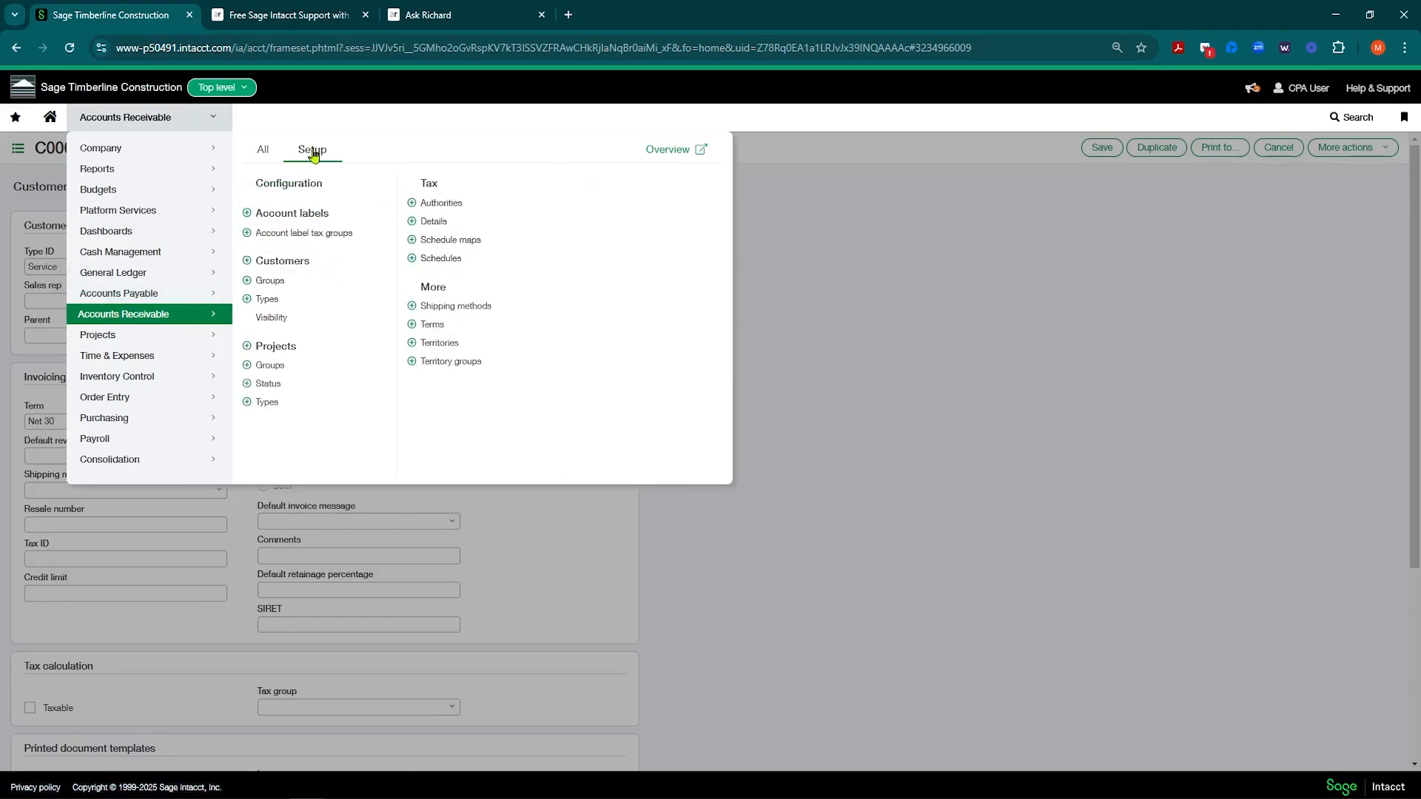
click(278, 290)
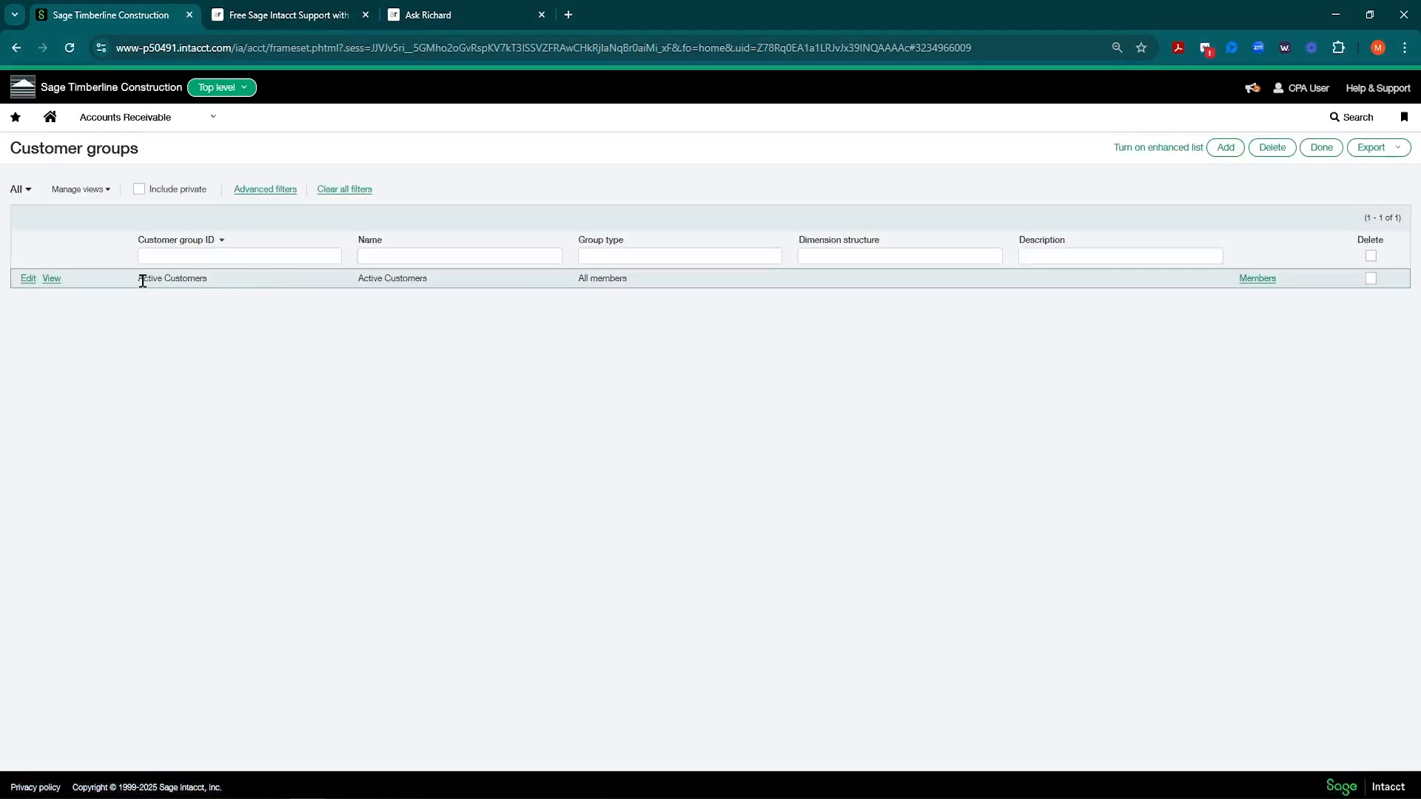
drag(143, 281, 208, 284)
Step: Reach Customer groups through Reports setup's dimension groups and start a new customer group
click(148, 117)
mouse_move(148, 169)
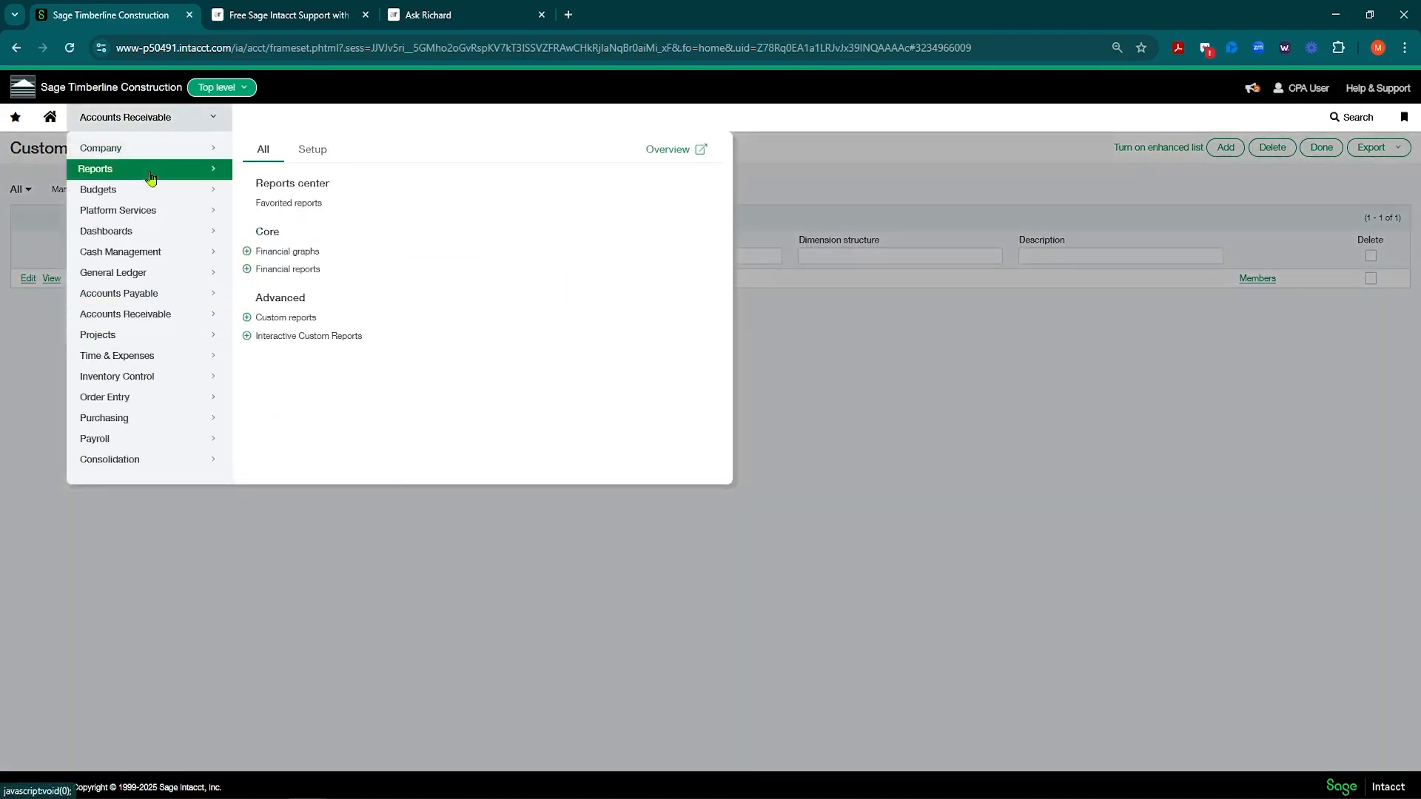
click(312, 148)
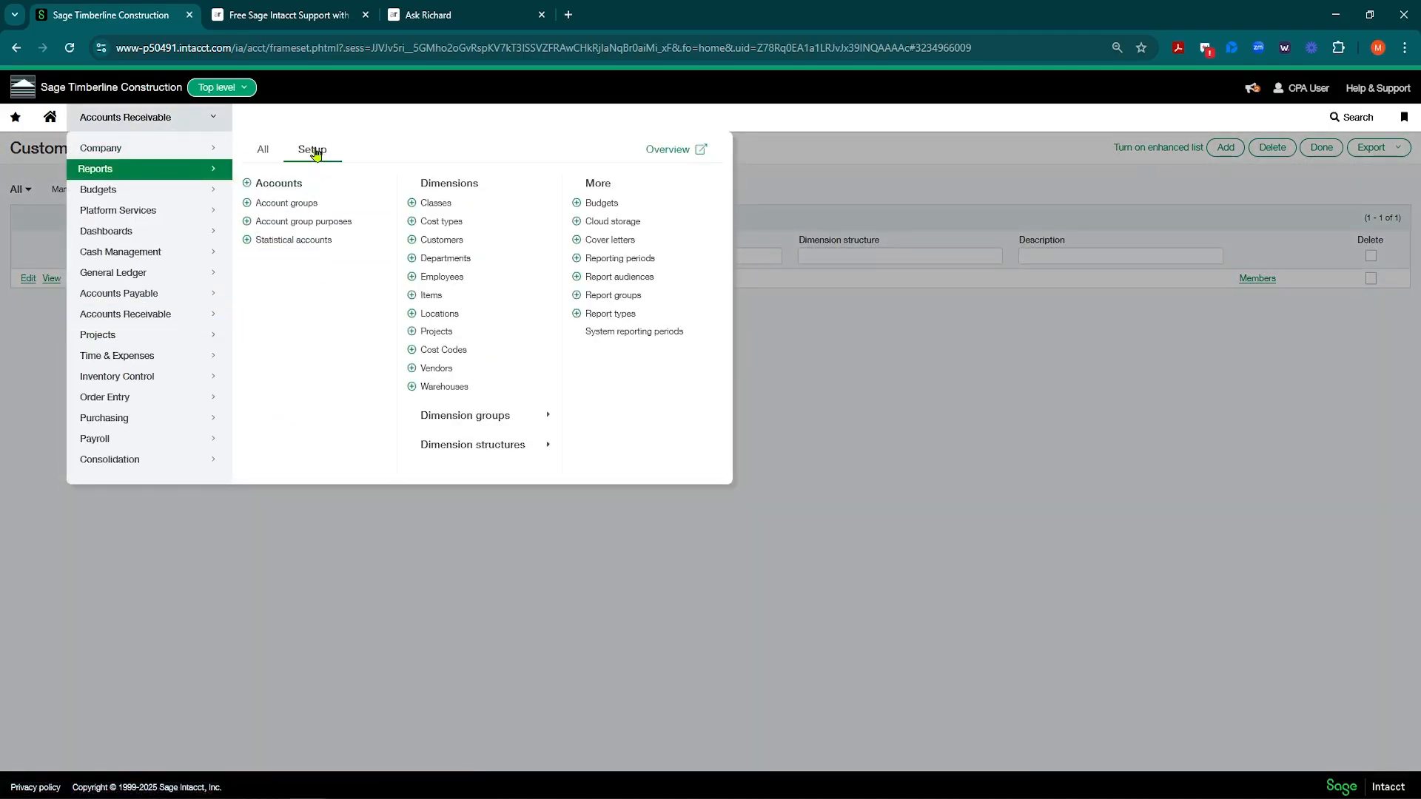
click(510, 421)
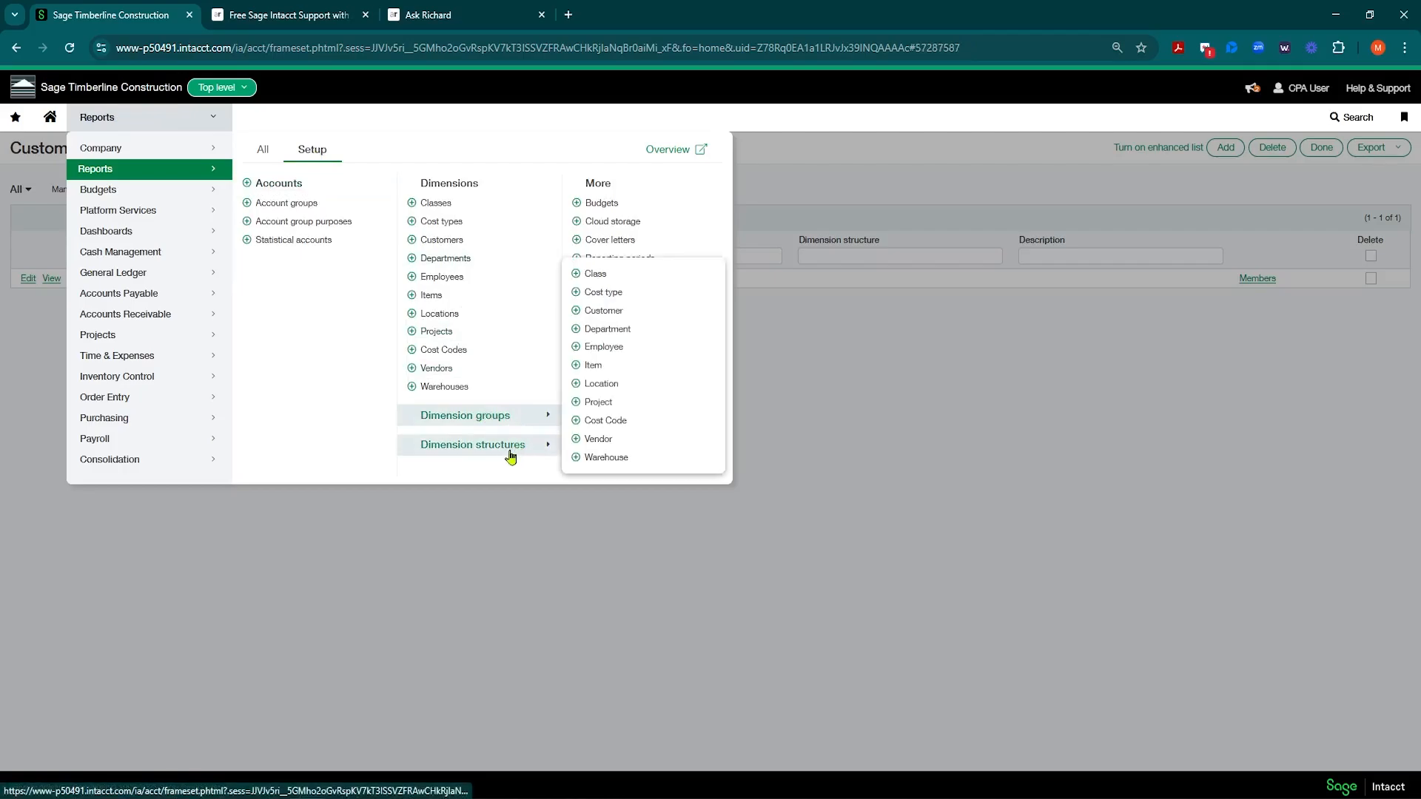
click(604, 313)
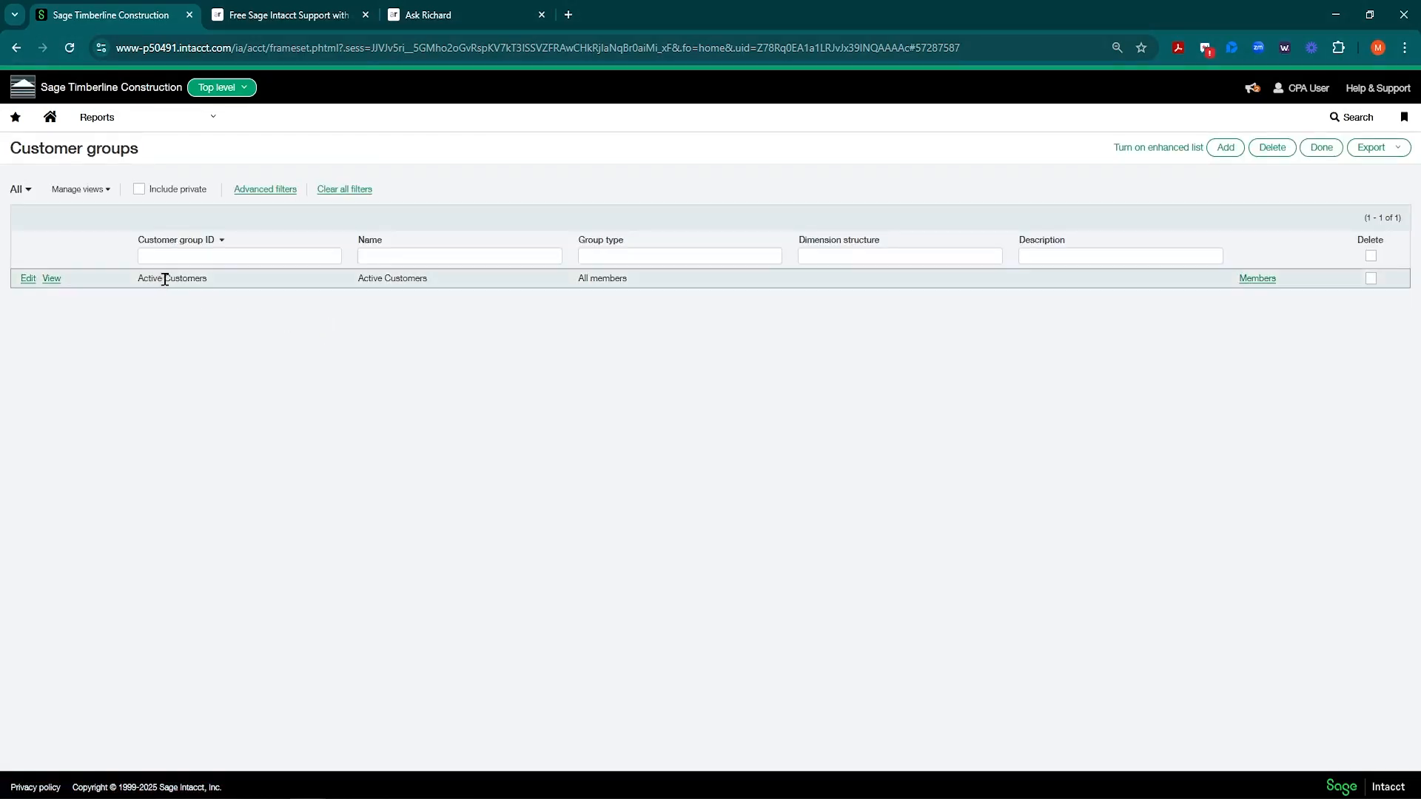
click(1225, 147)
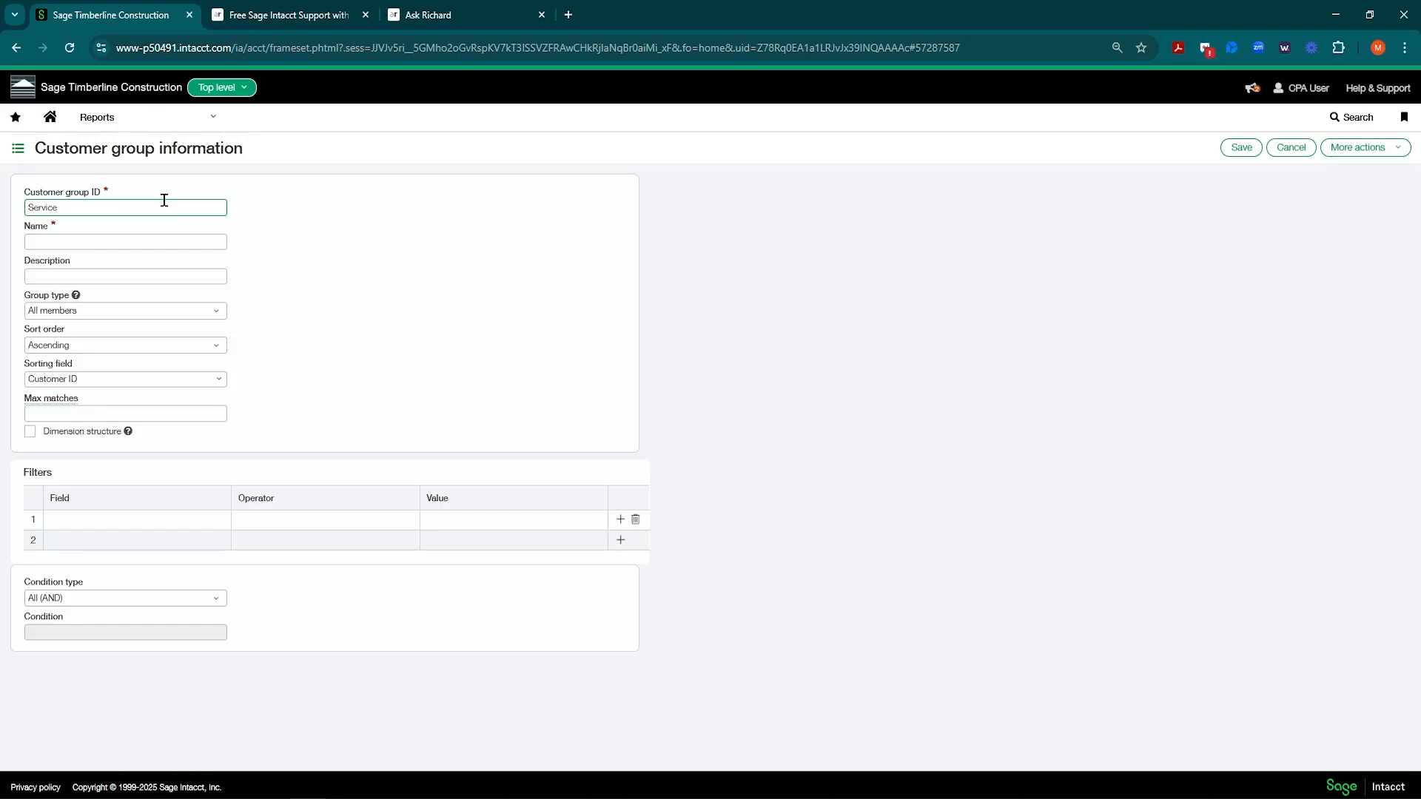
Step: Keep ascending order, sort the Service group by Customer name, and tick Dimension structure
key(Tab)
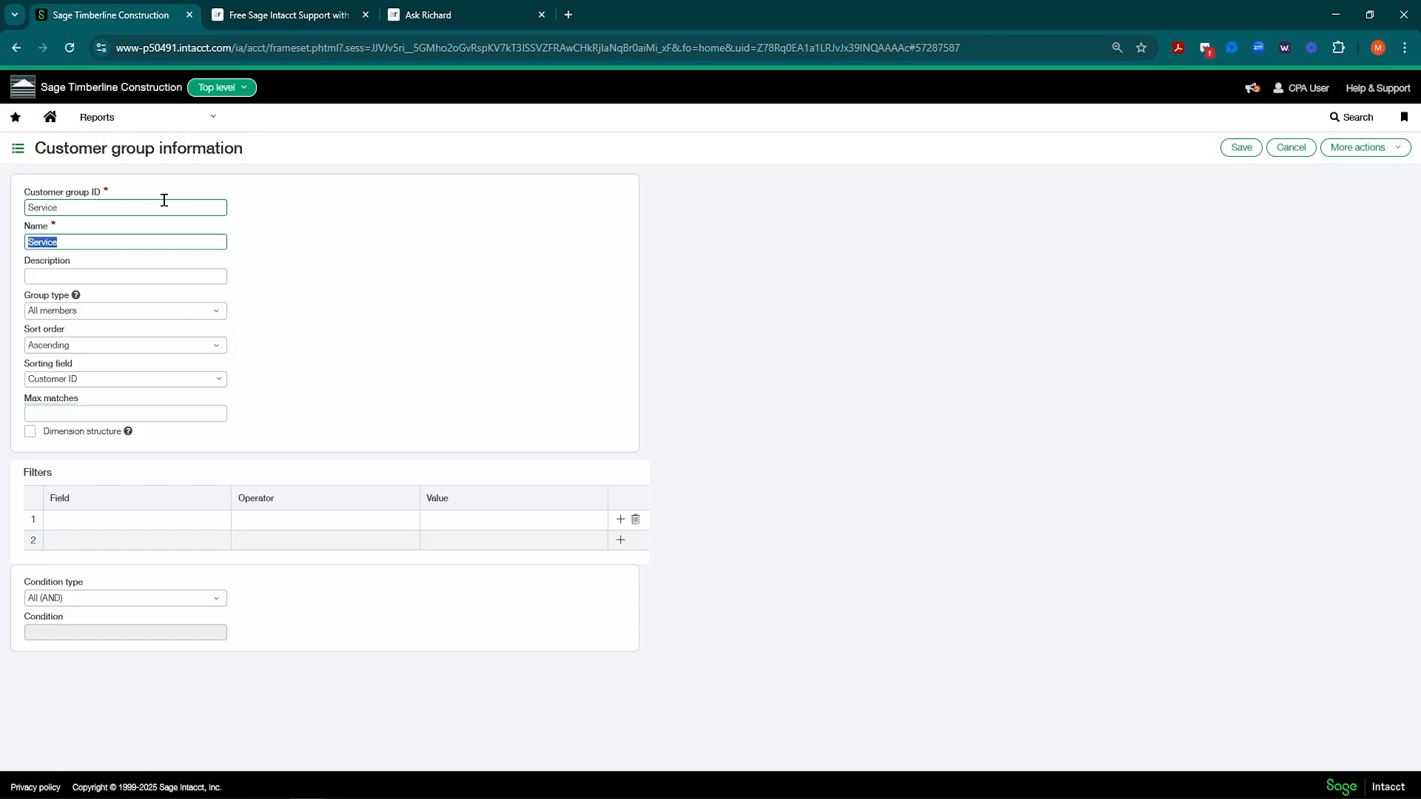
key(Tab)
key(Tab)
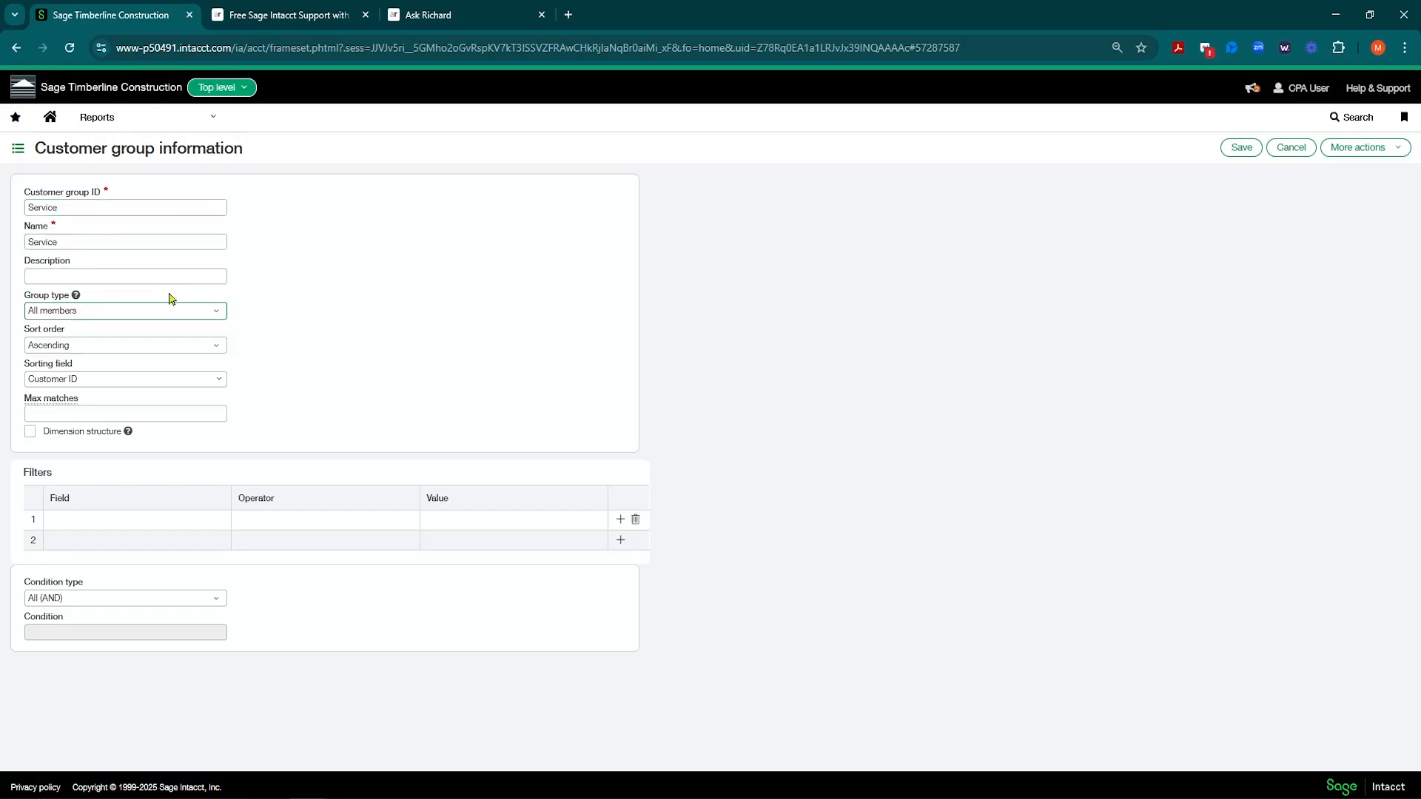
click(219, 345)
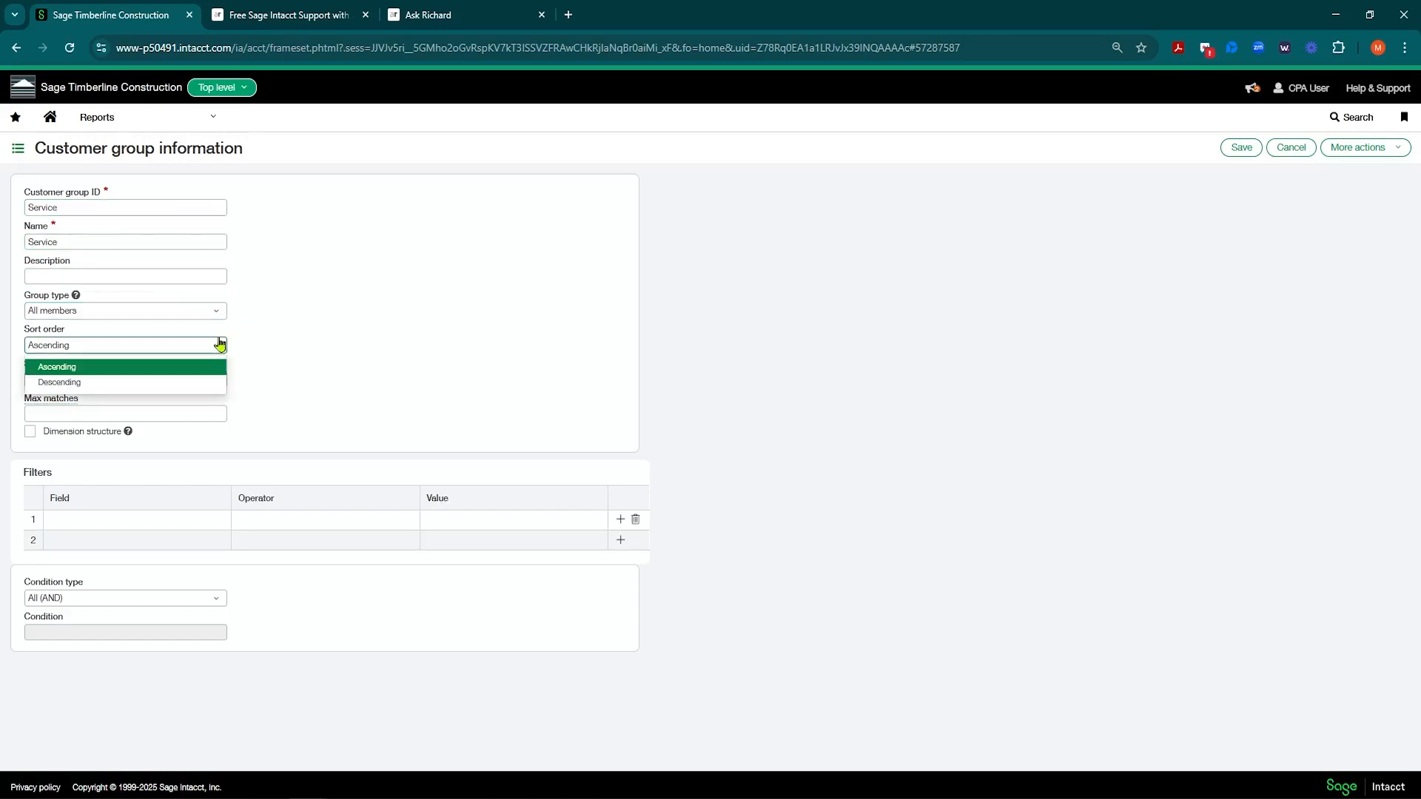
click(266, 337)
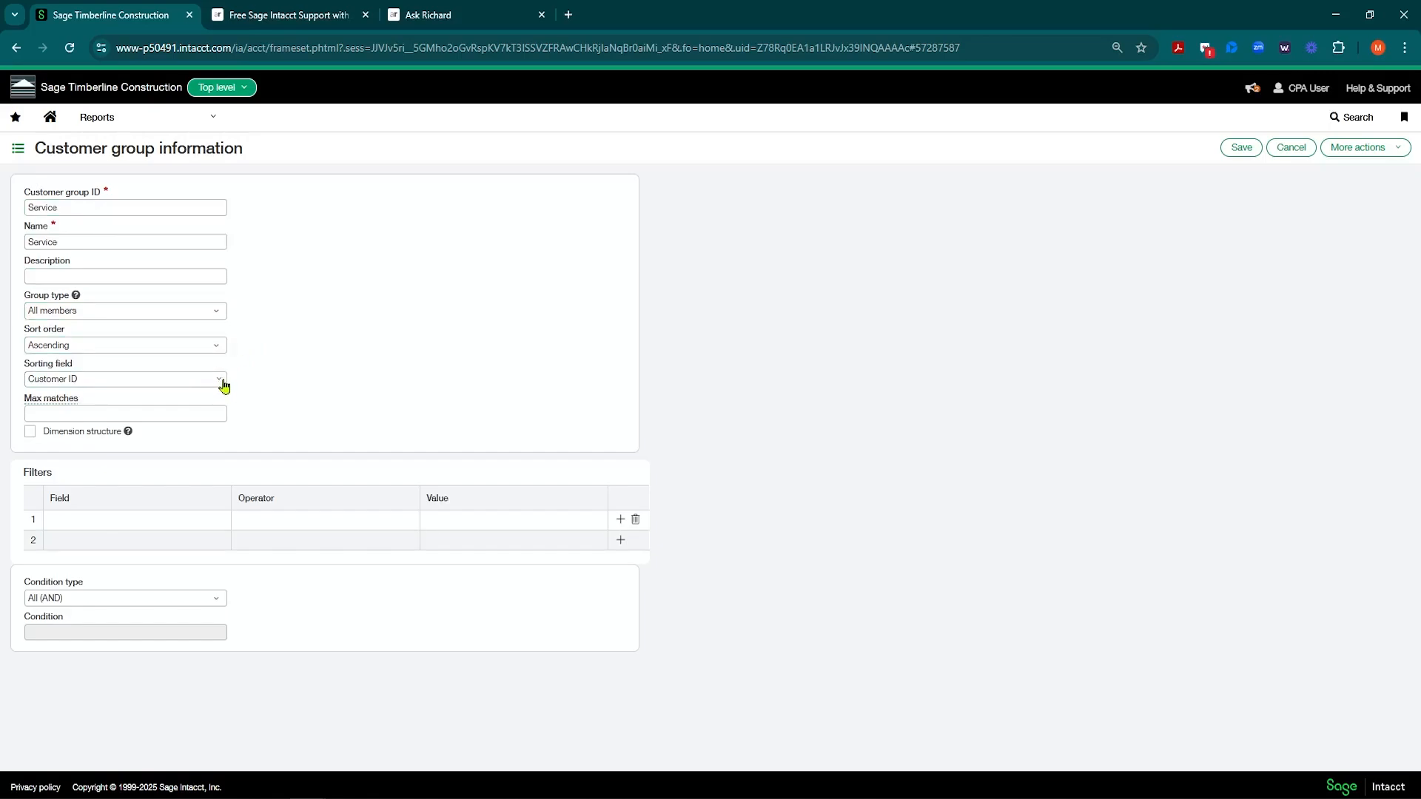
click(220, 381)
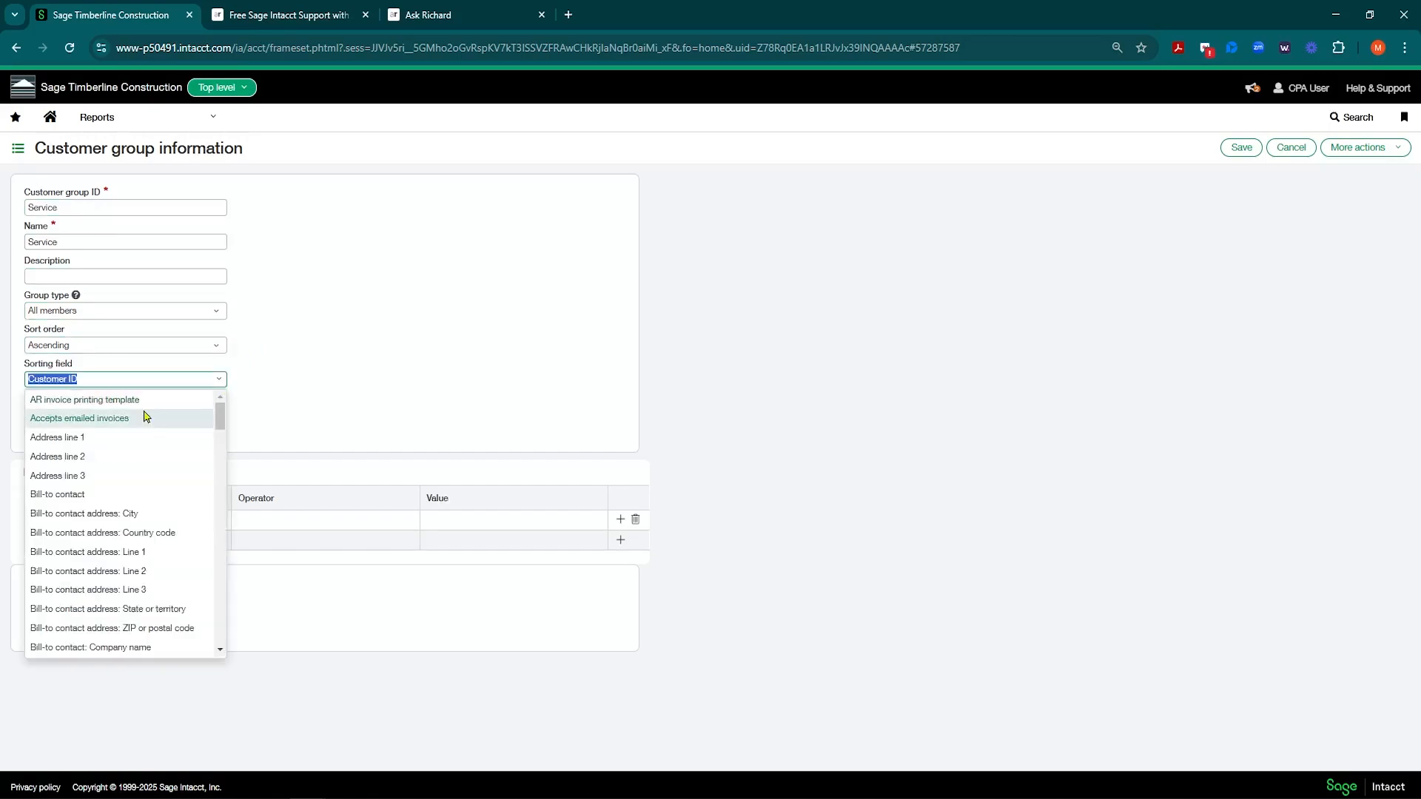
scroll(160, 429, down, 5)
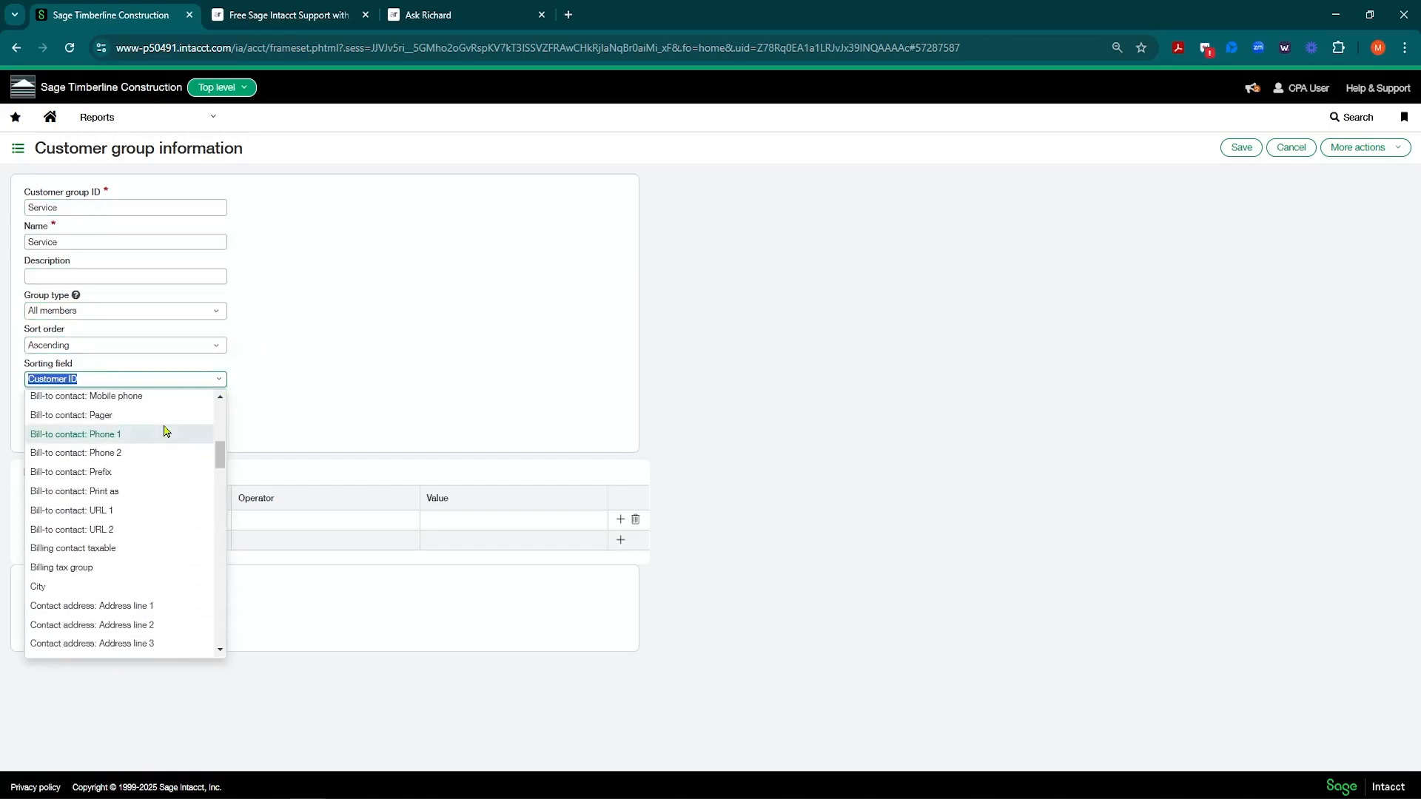
scroll(165, 430, down, 10)
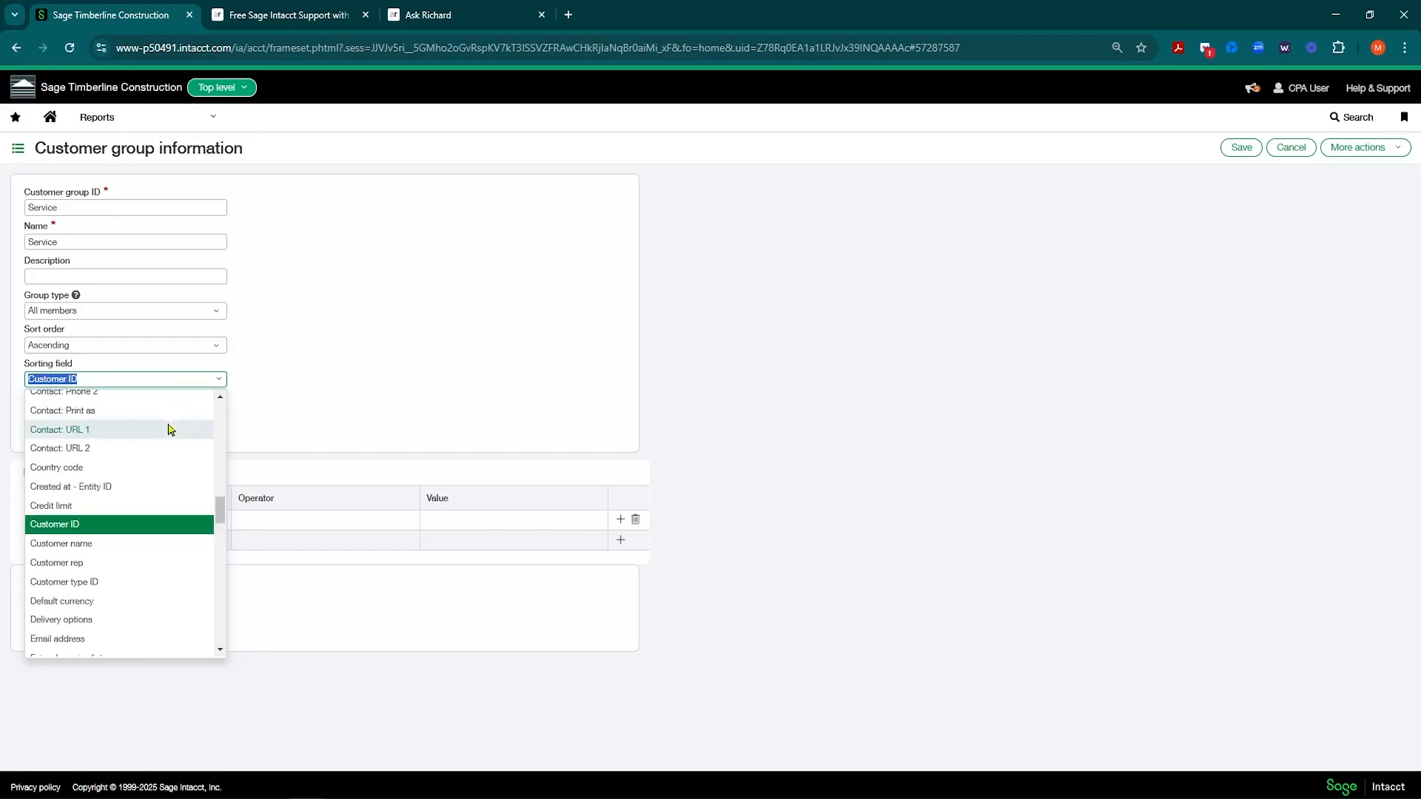
click(94, 545)
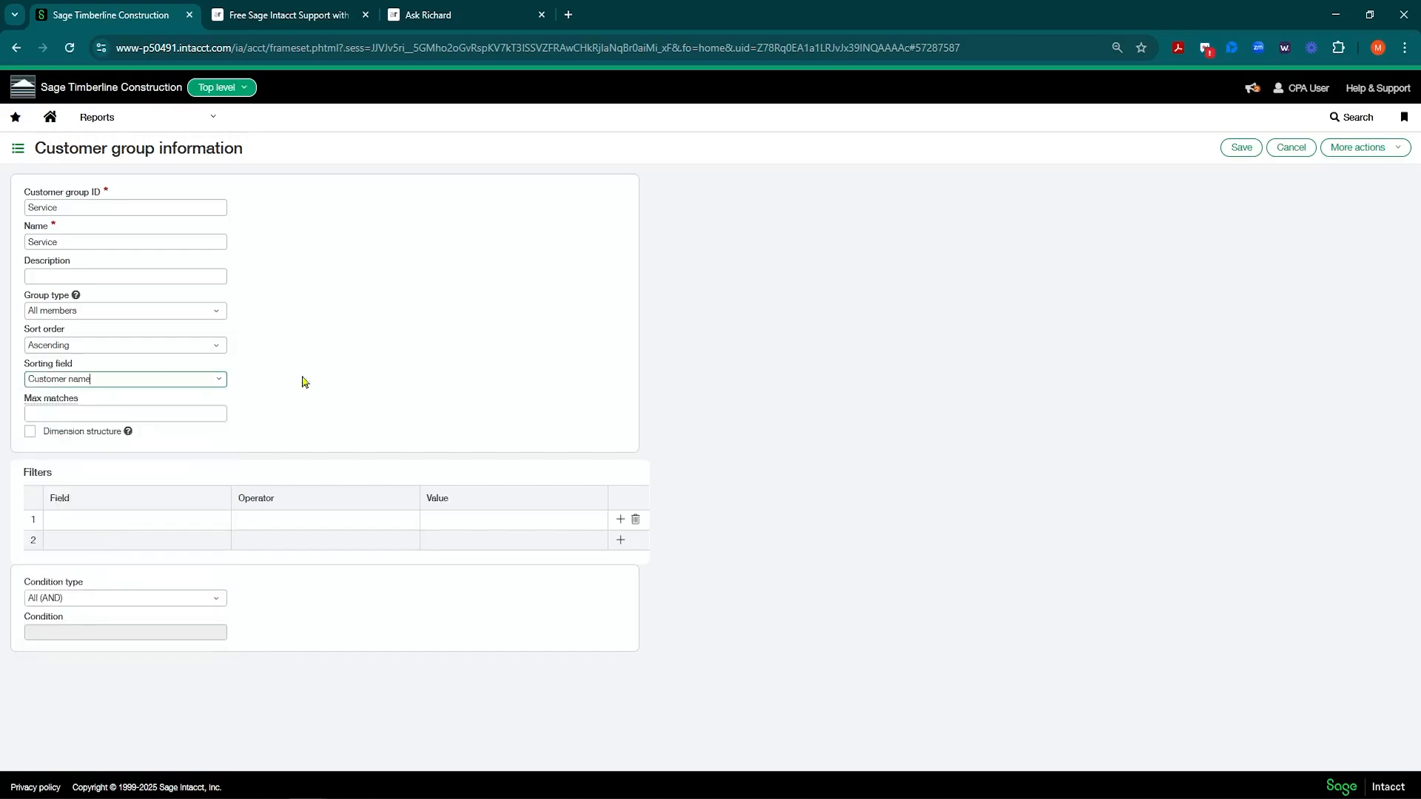
click(30, 431)
Step: Pick Customer type ID as the field for the first filter row
click(153, 524)
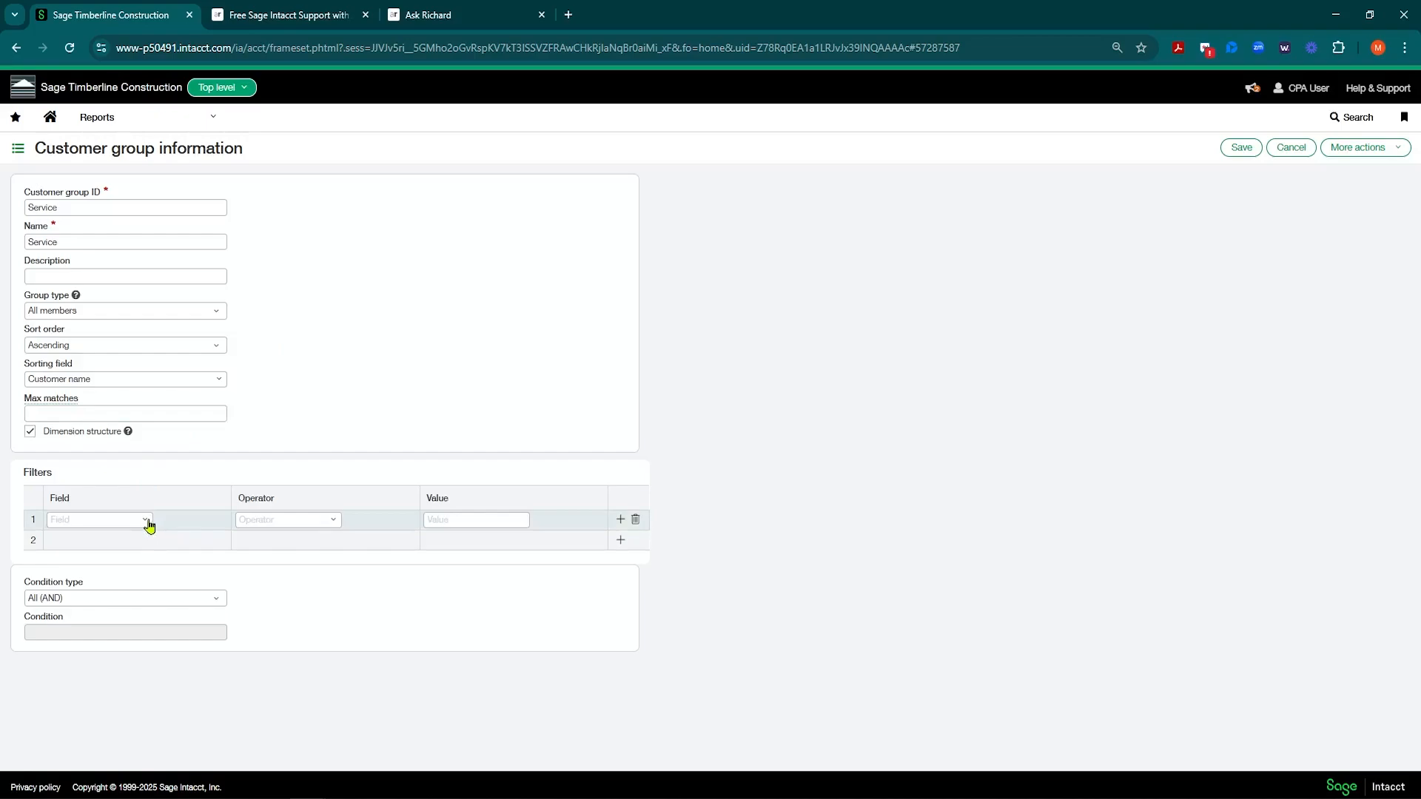
click(148, 522)
scroll(174, 425, down, 5)
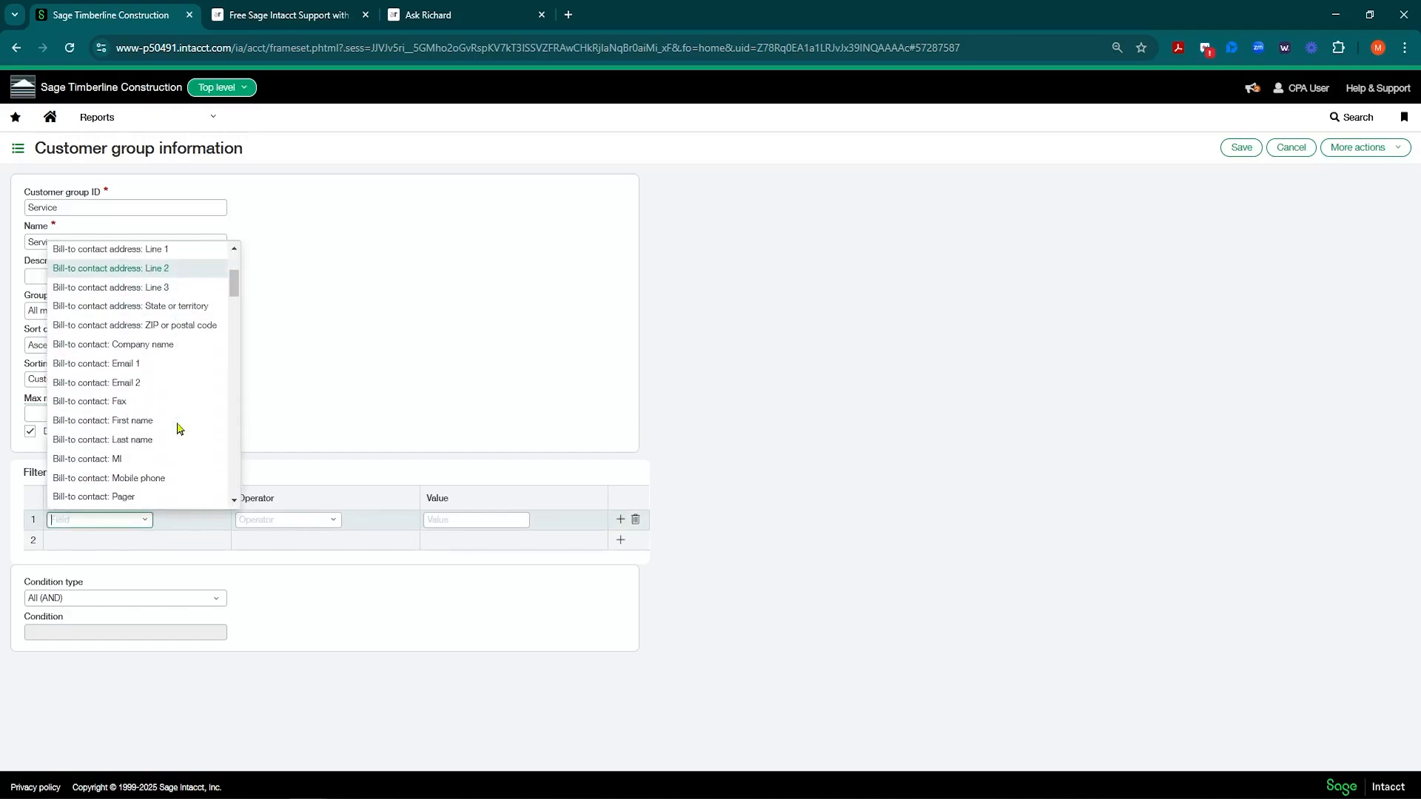
scroll(177, 428, down, 5)
text(ty)
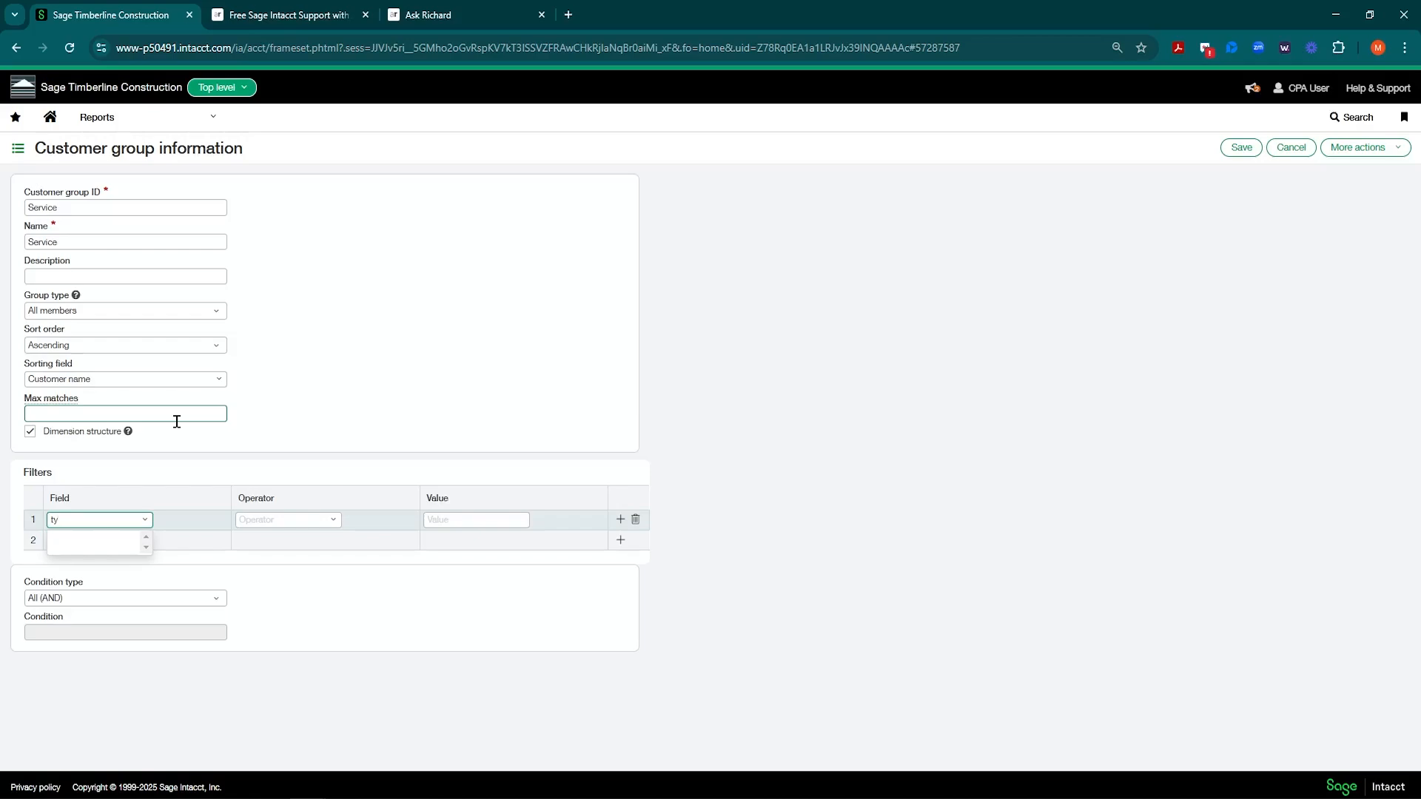
key(BackSpace)
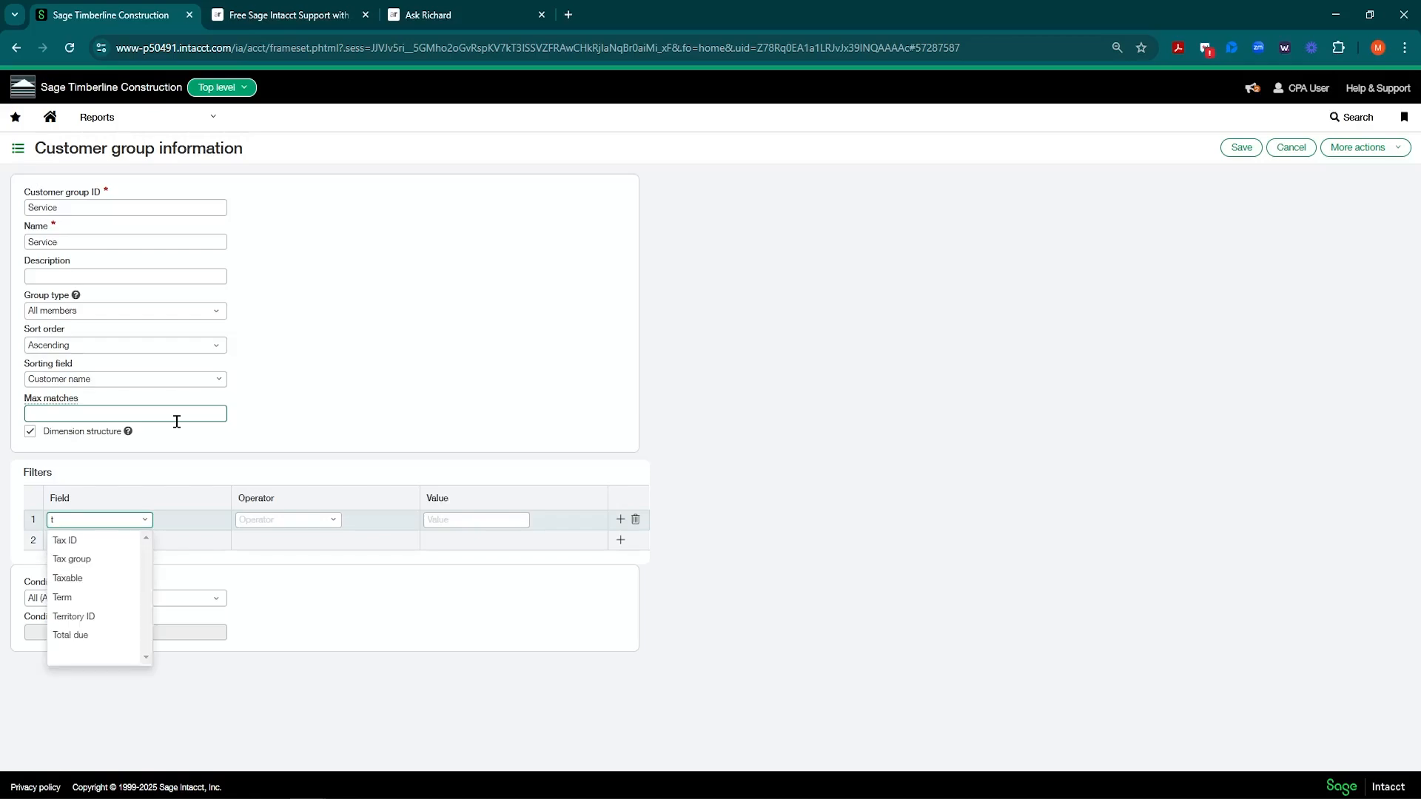
key(BackSpace)
scroll(174, 430, down, 5)
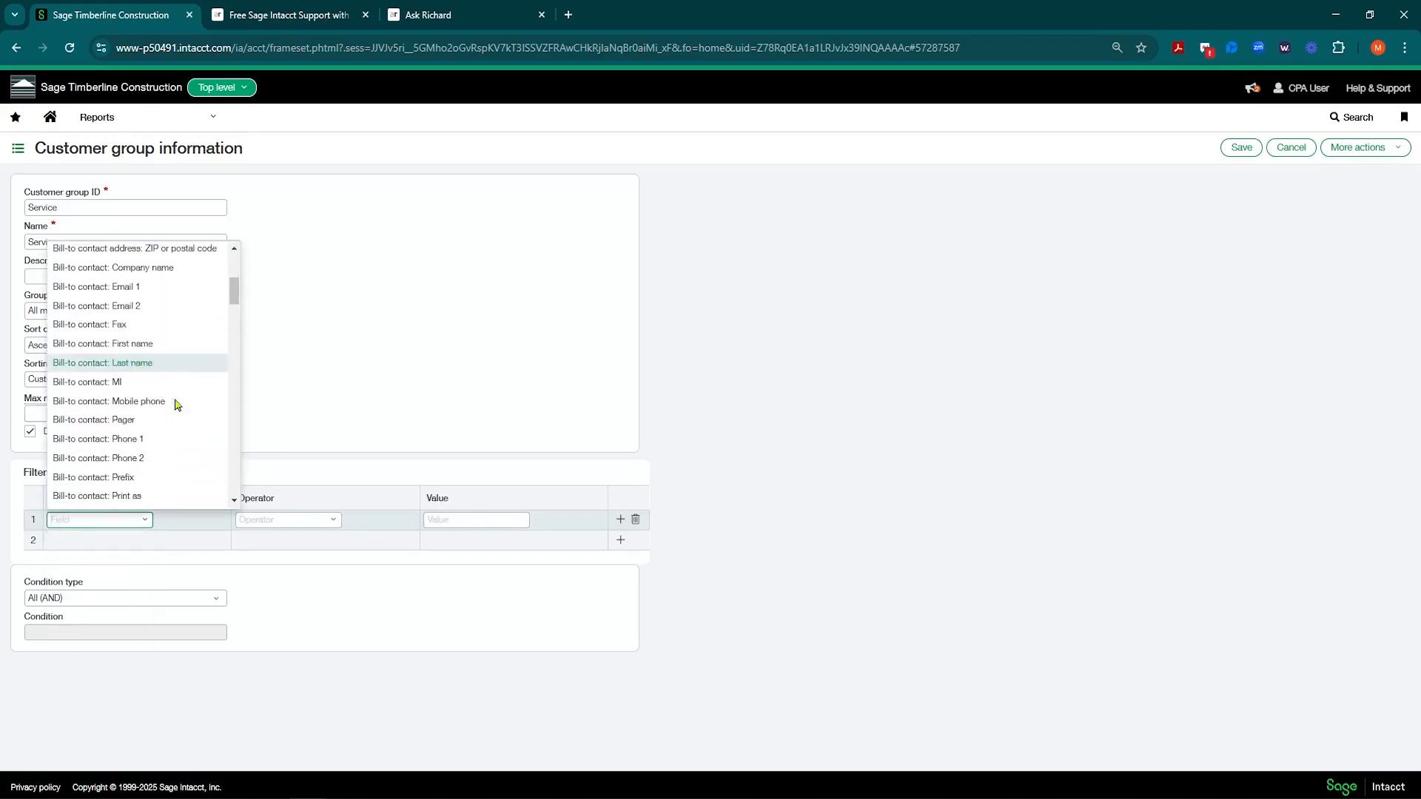
scroll(176, 404, down, 8)
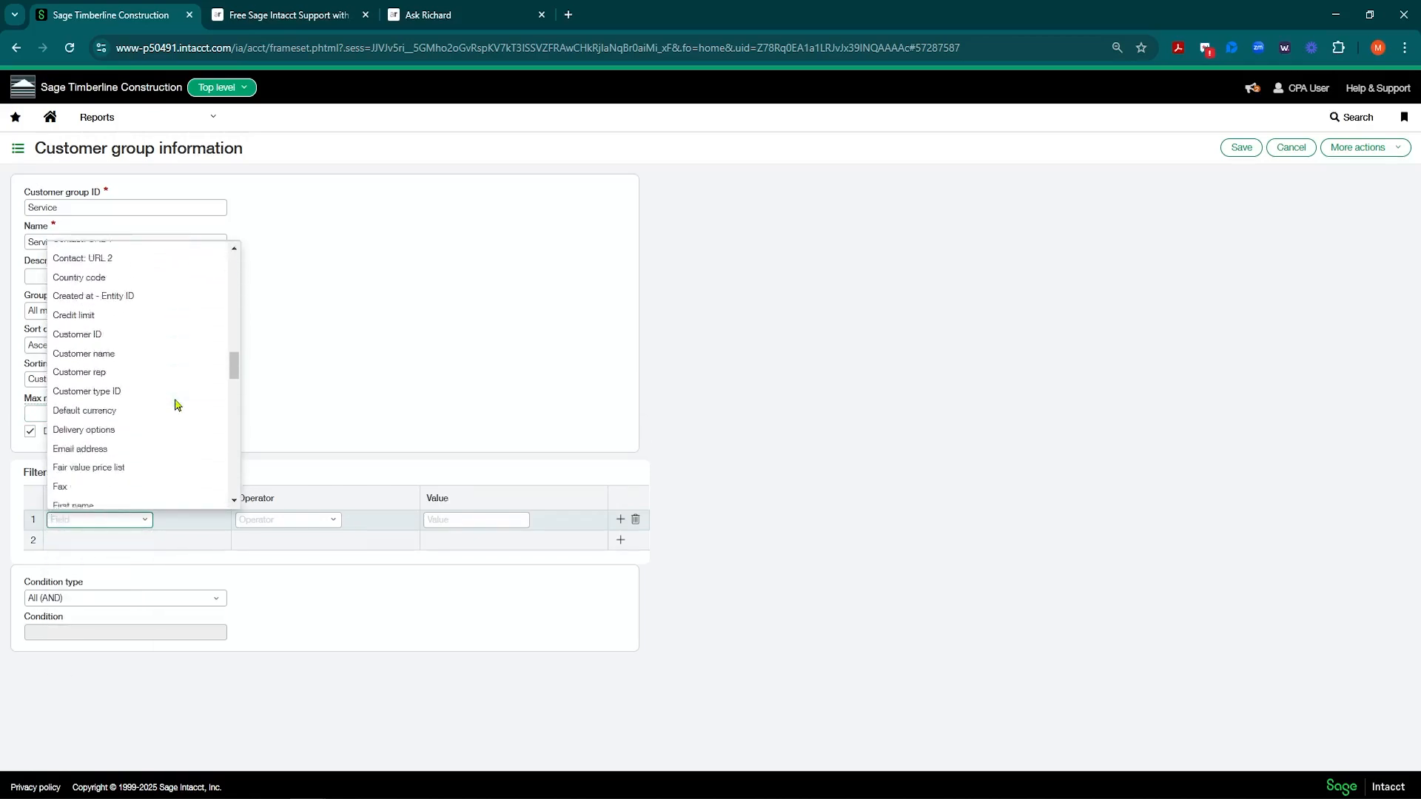
scroll(156, 288, down, 5)
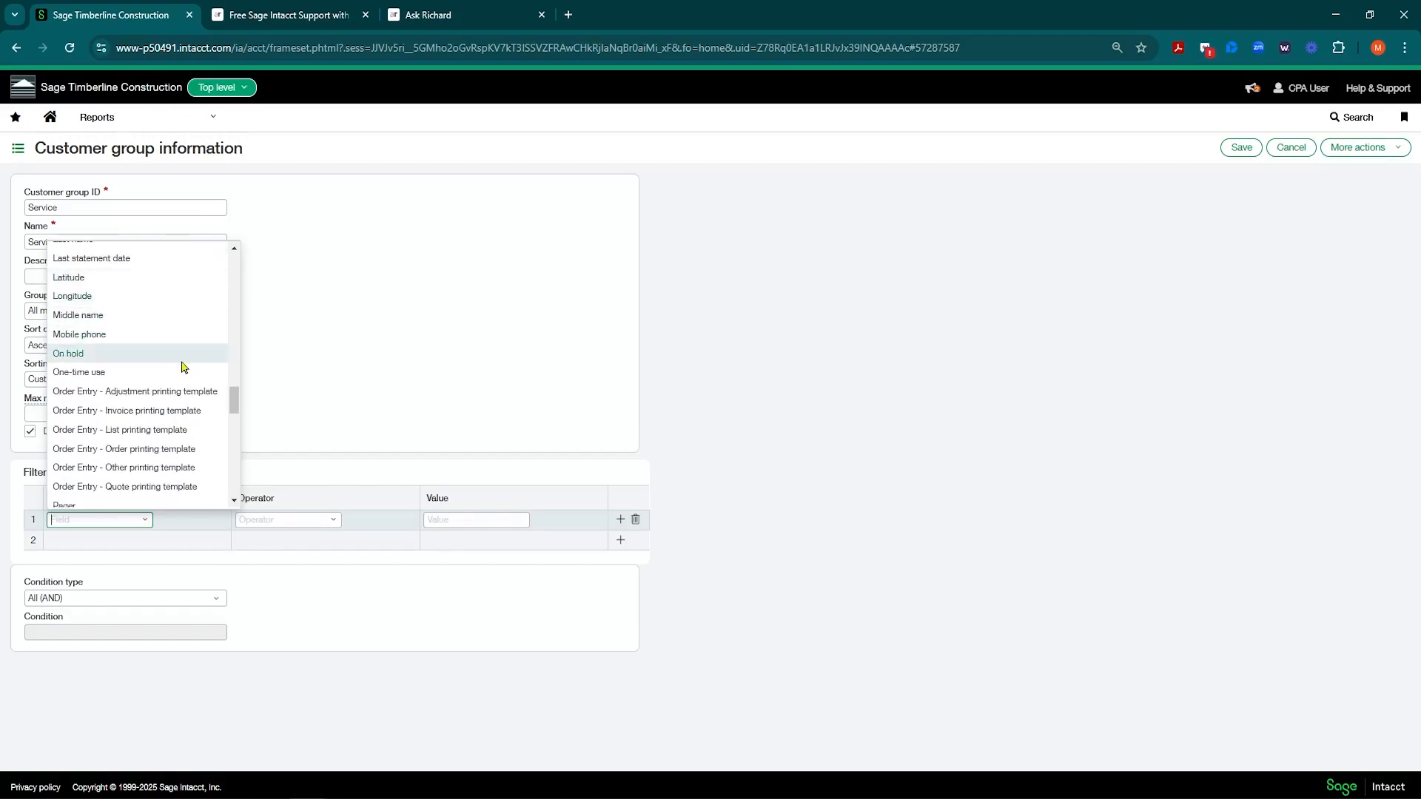
scroll(184, 370, down, 7)
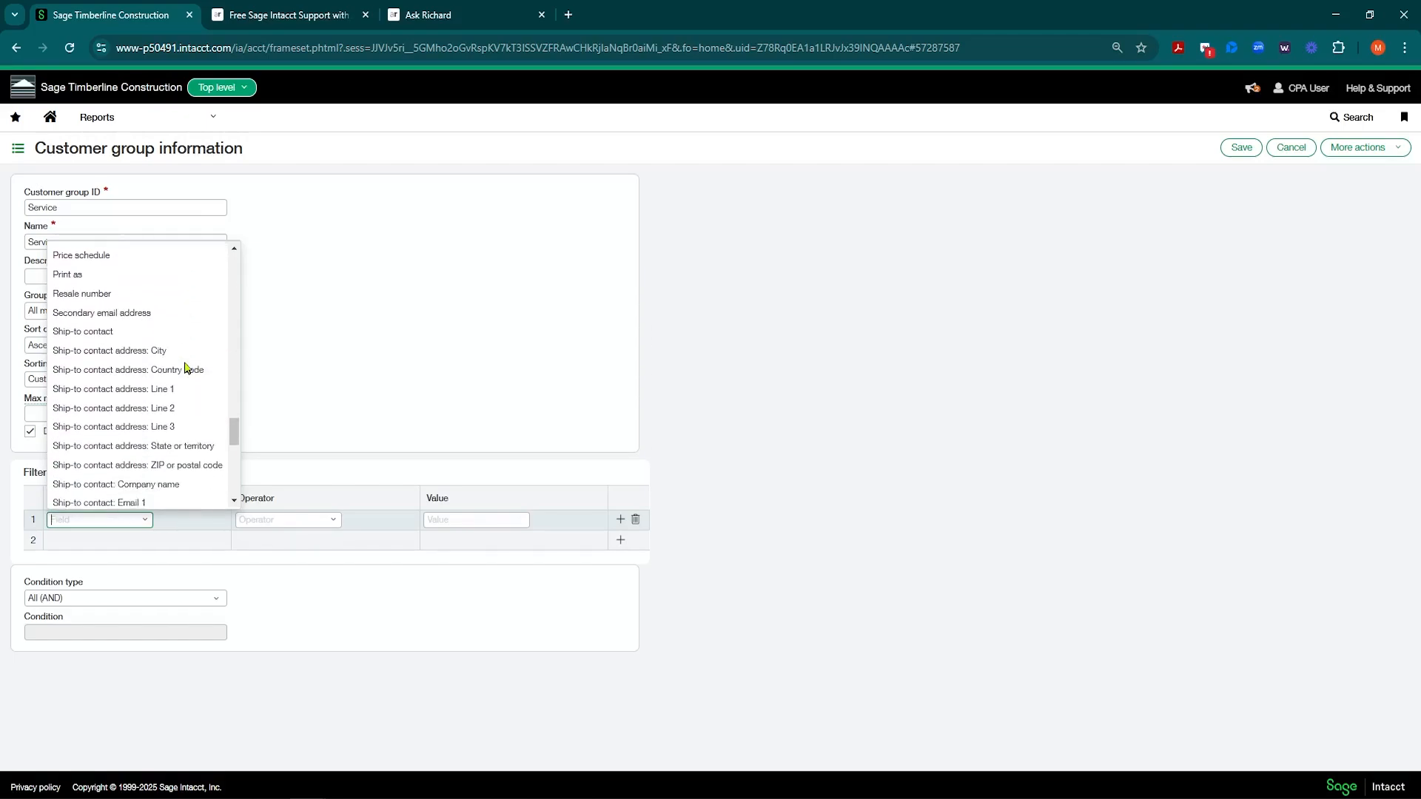
scroll(185, 368, down, 8)
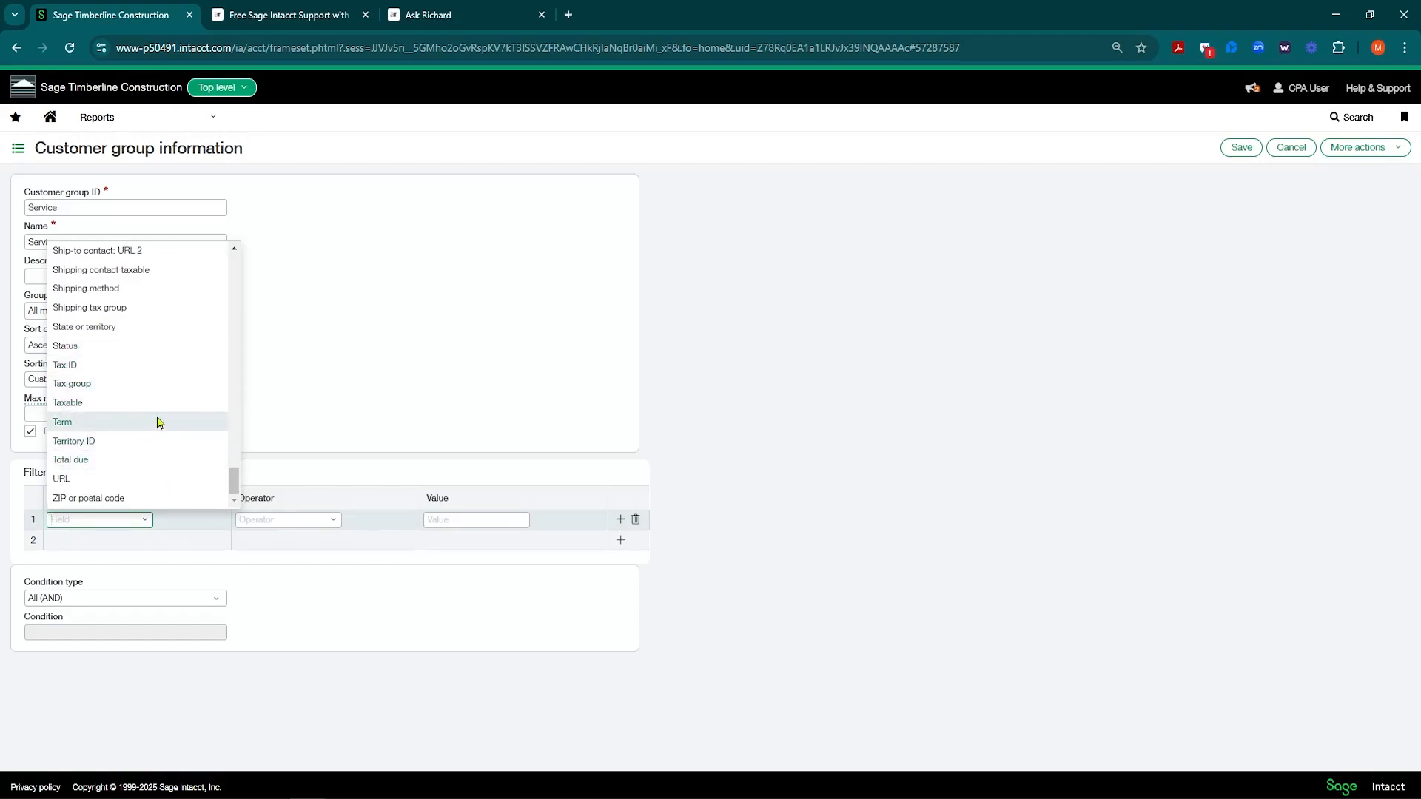
scroll(159, 414, up, 5)
scroll(159, 396, up, 6)
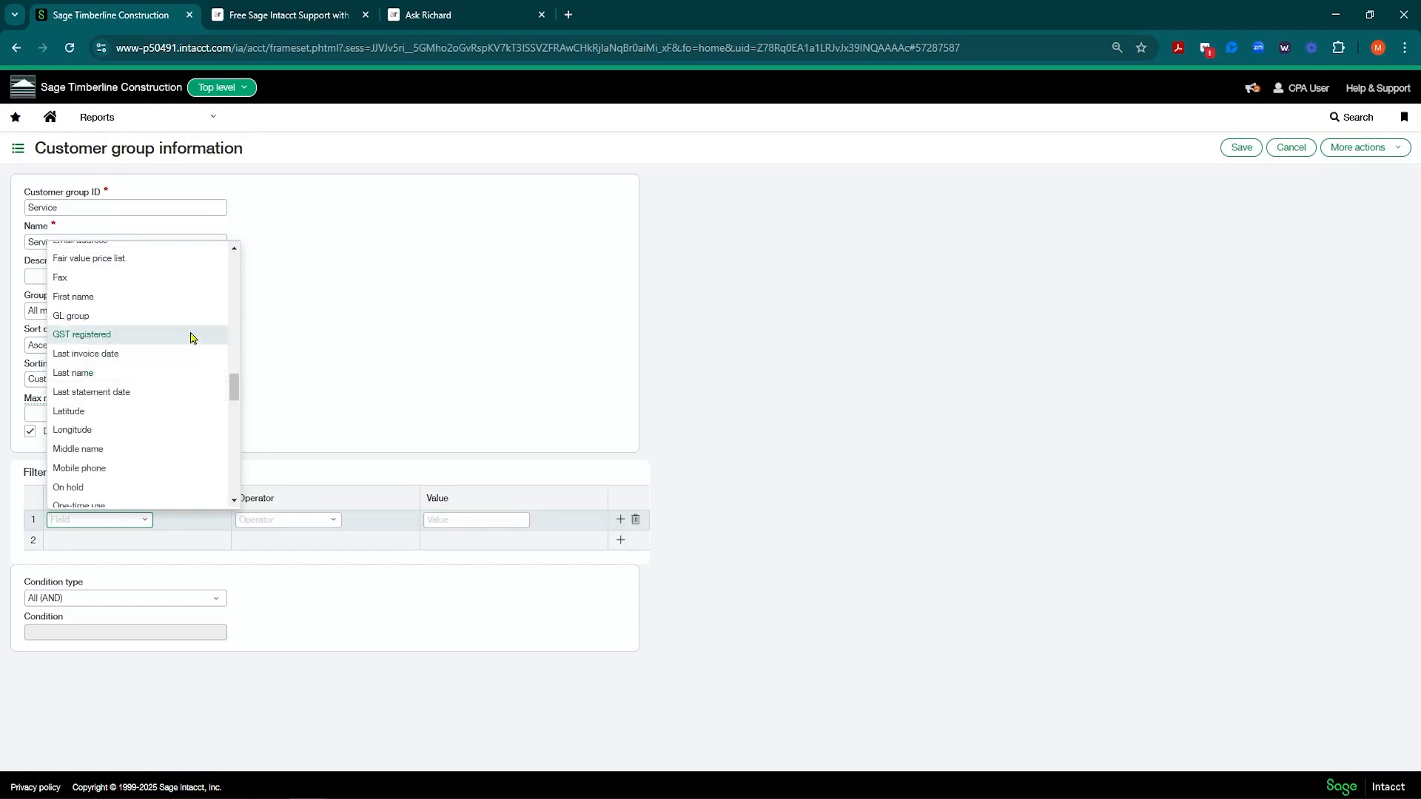
scroll(194, 318, up, 4)
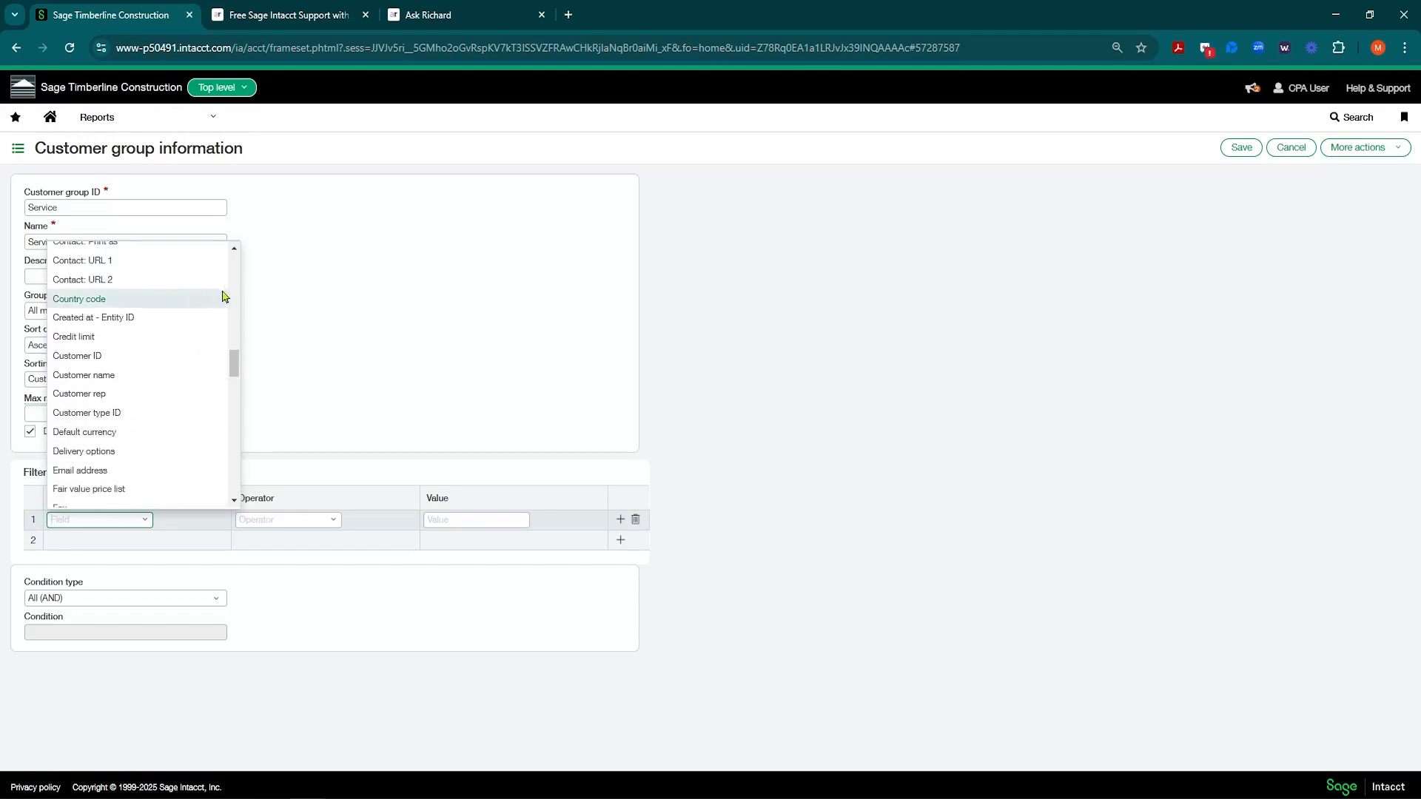
click(77, 418)
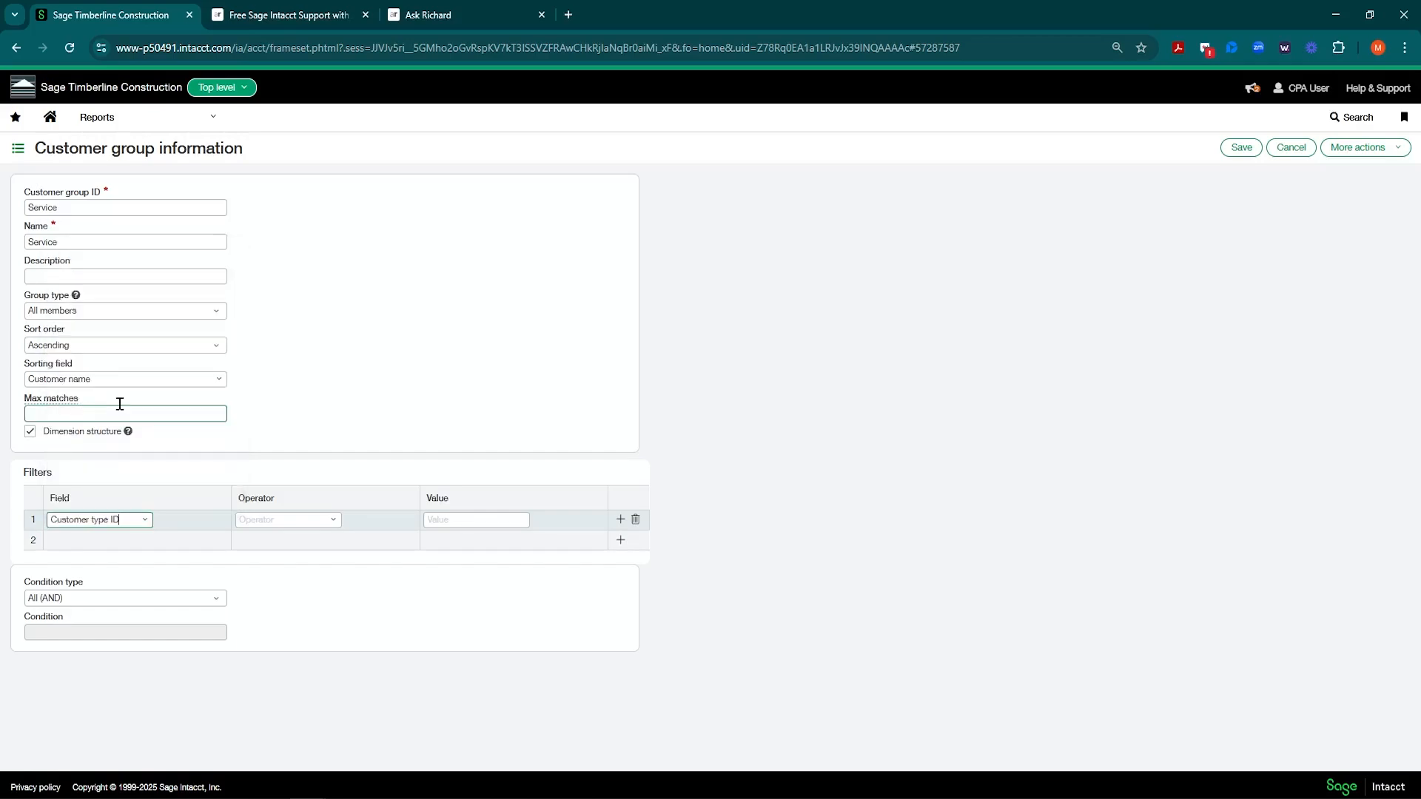
Step: Set the filter to Equals Service and save the group
click(332, 521)
click(288, 543)
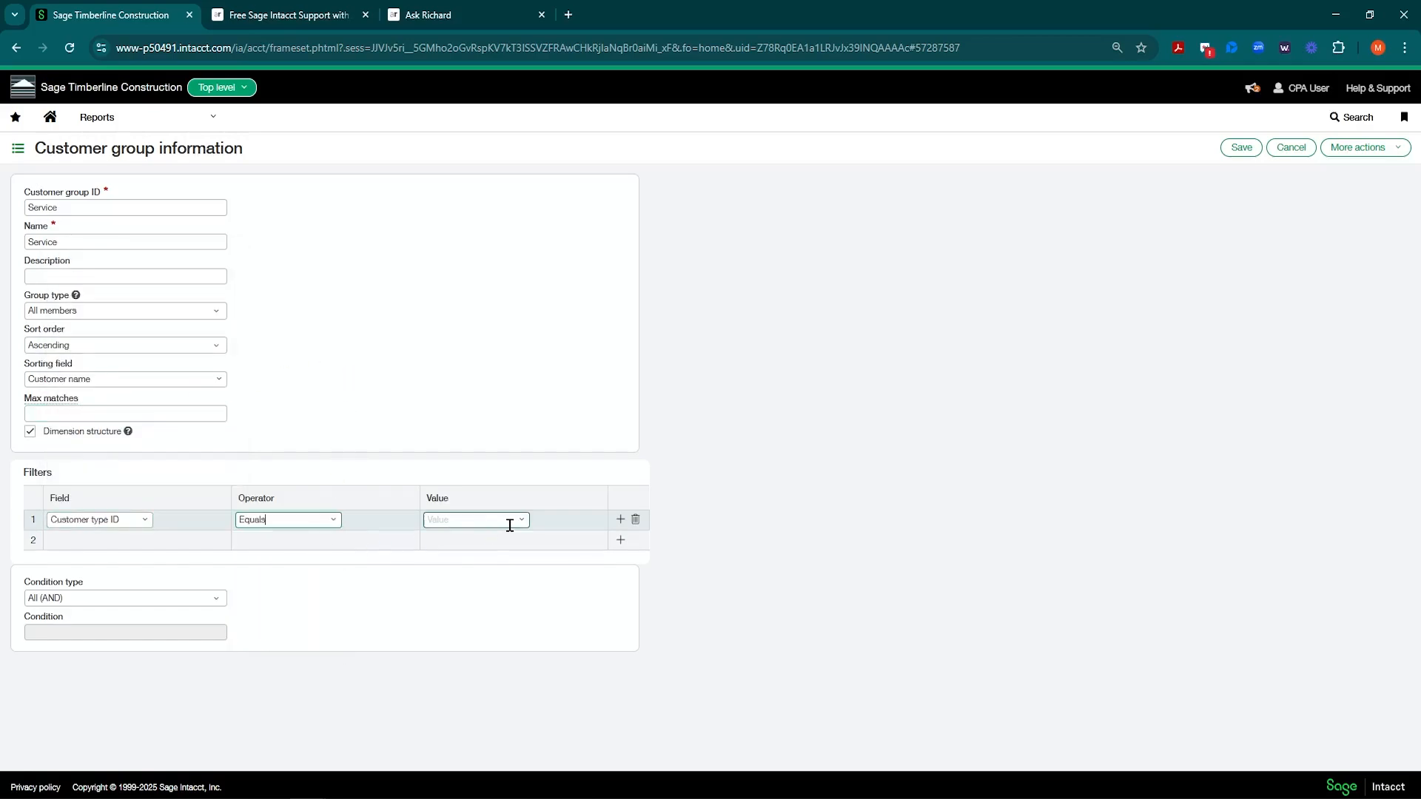
click(521, 524)
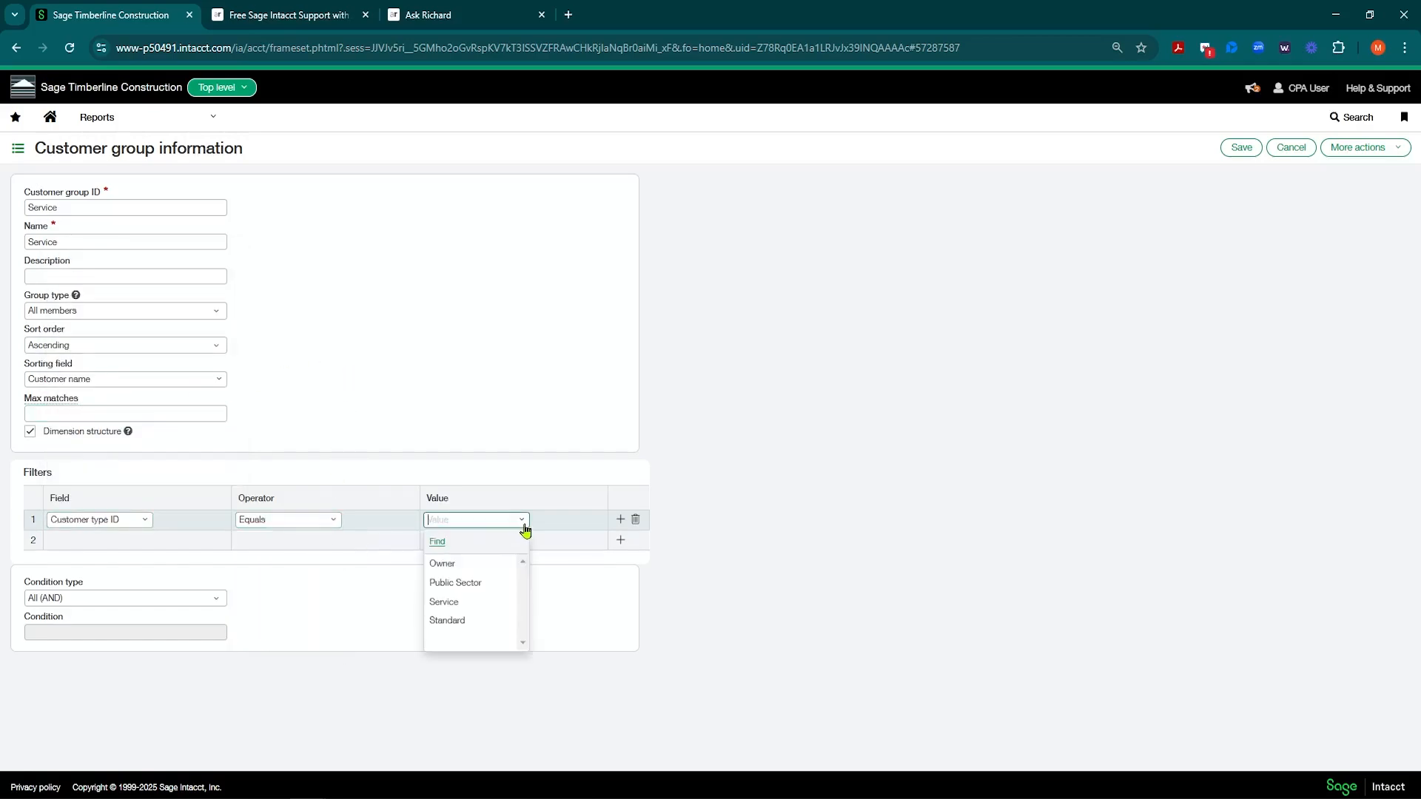
click(455, 602)
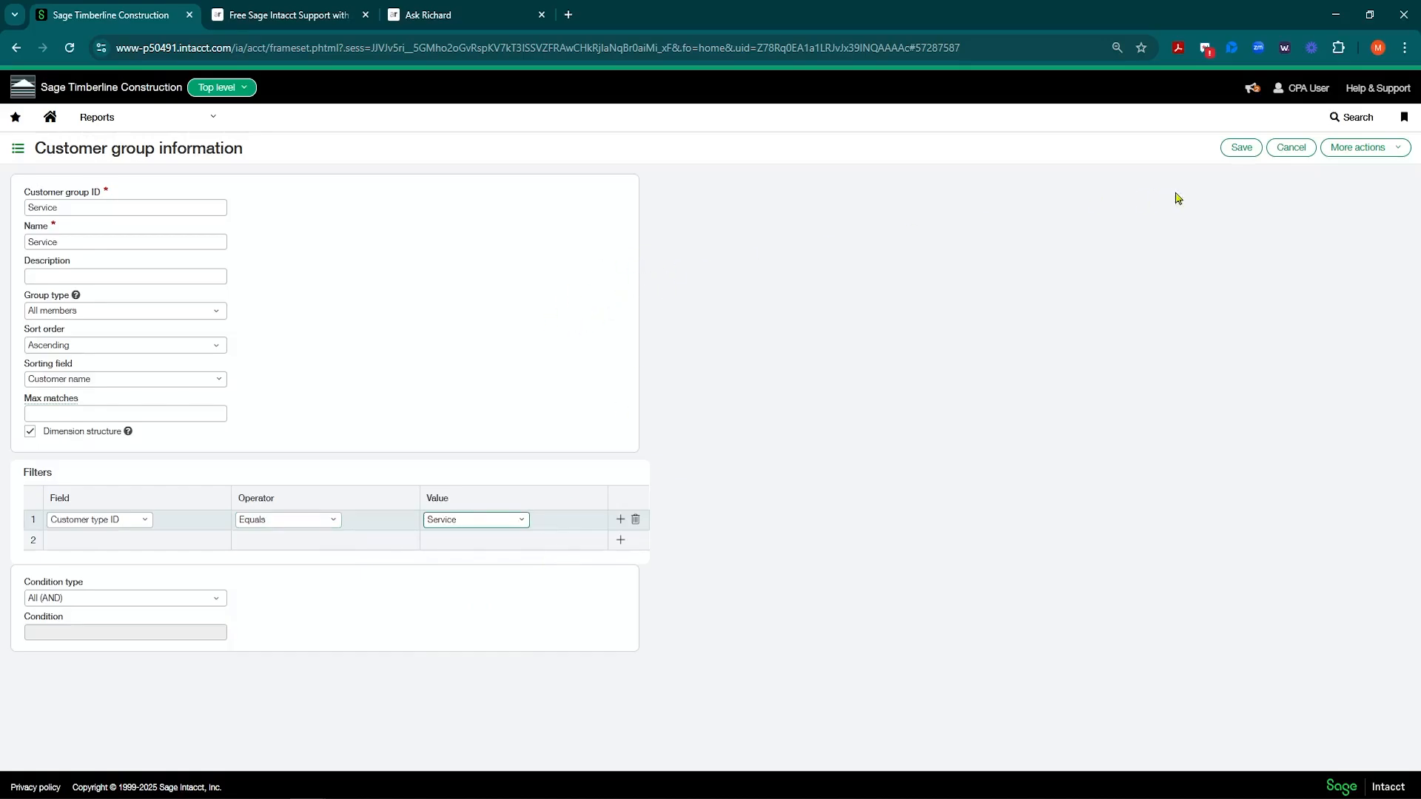
click(1240, 148)
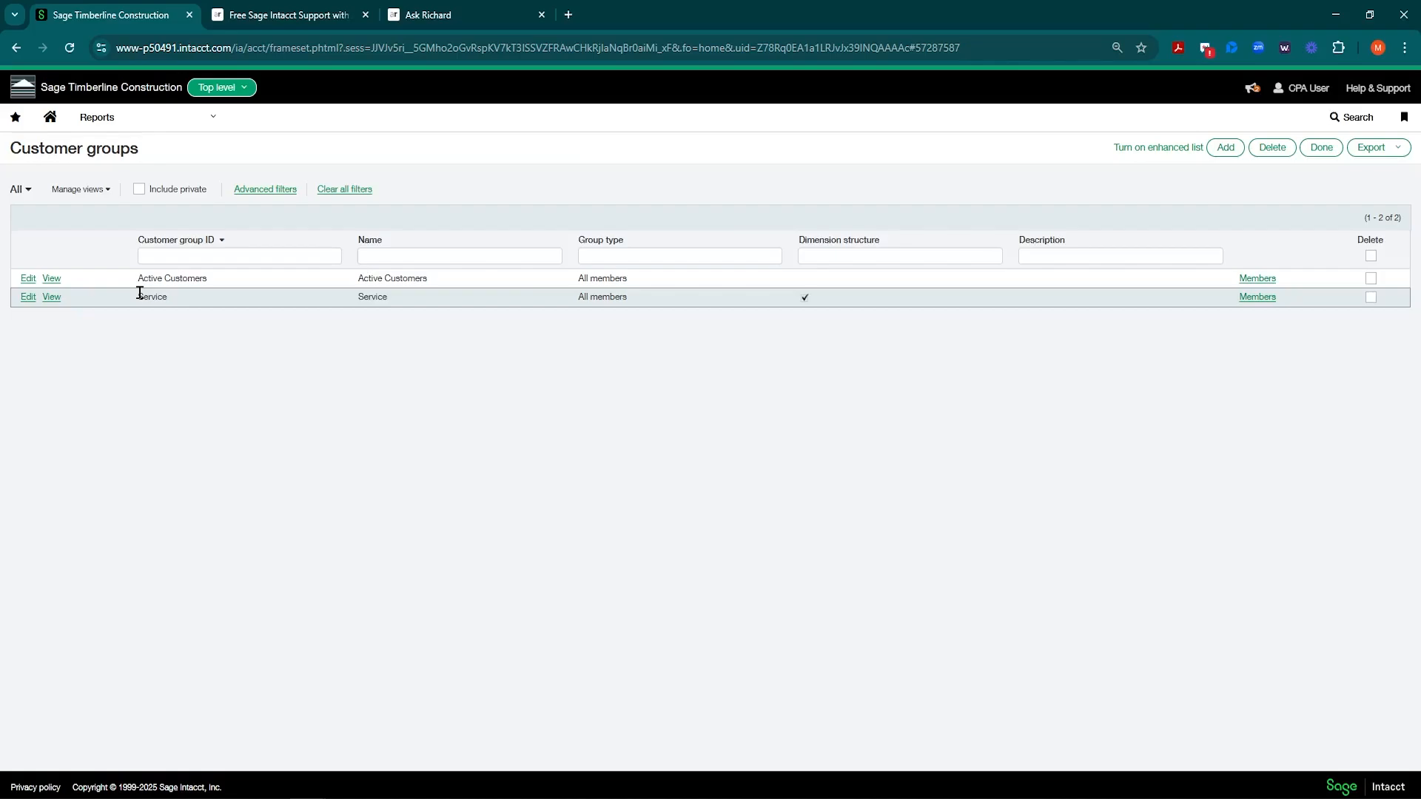
Step: Duplicate Service as group 'Owner', filtered on Customer type ID equals Owner, and save it
click(27, 299)
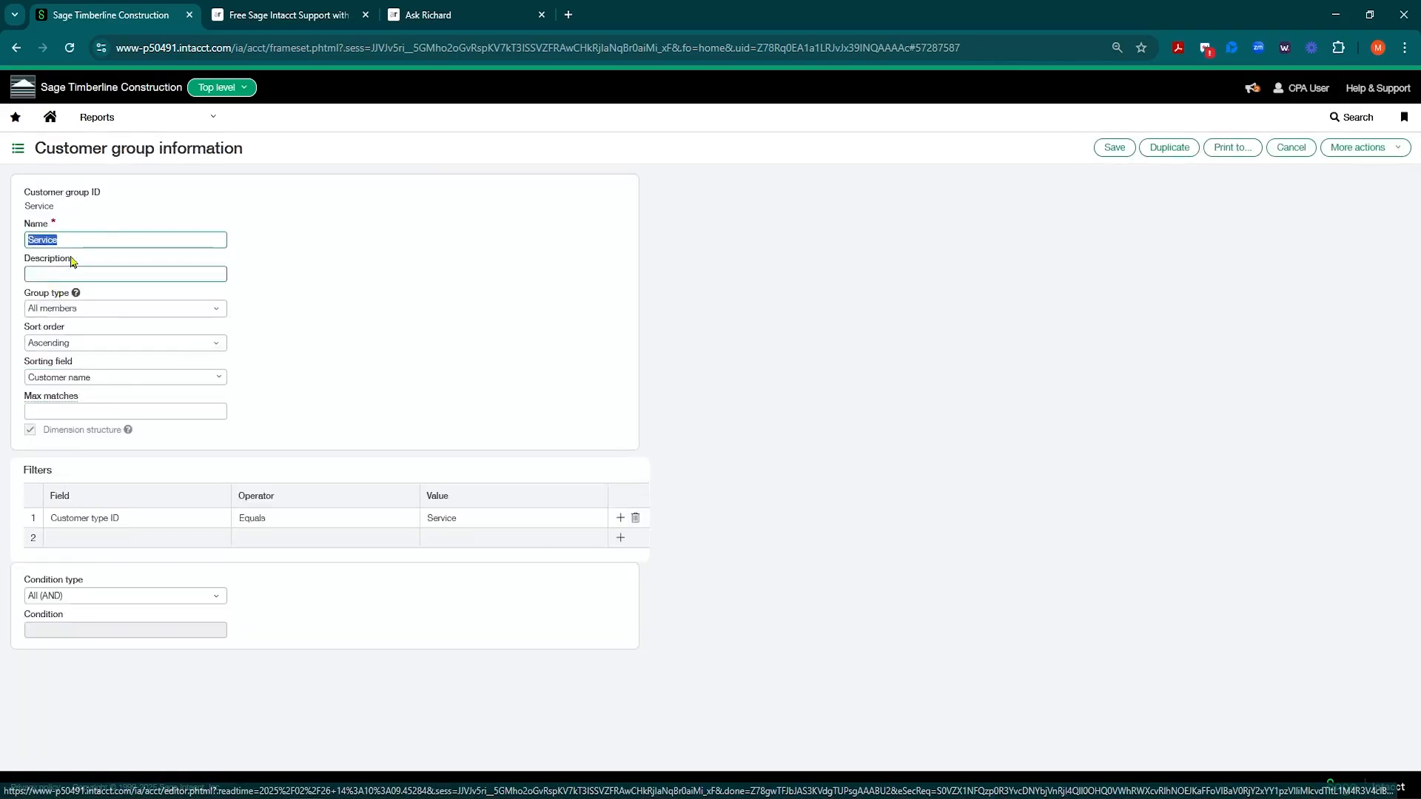
click(1164, 153)
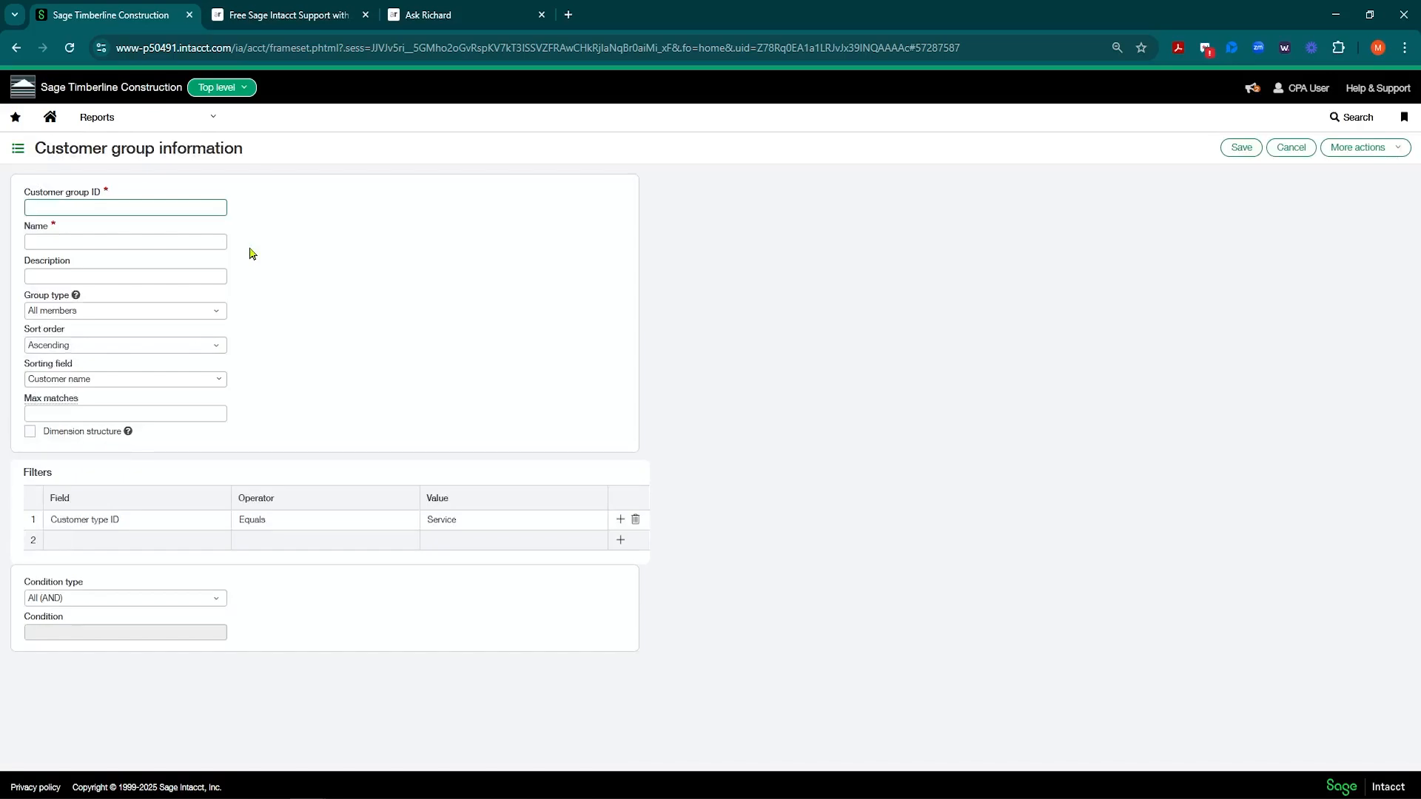
key(Tab)
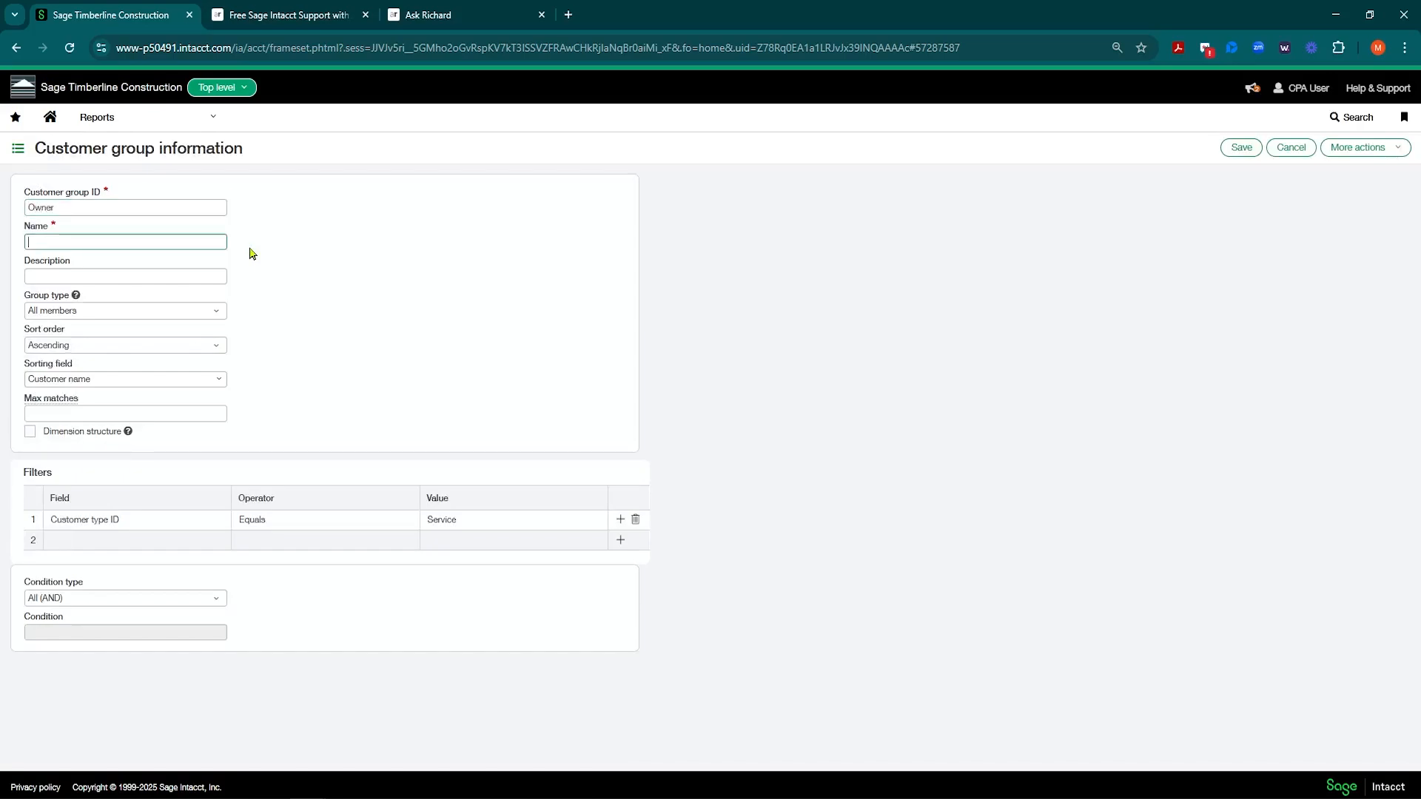
text(Owner)
key(Tab)
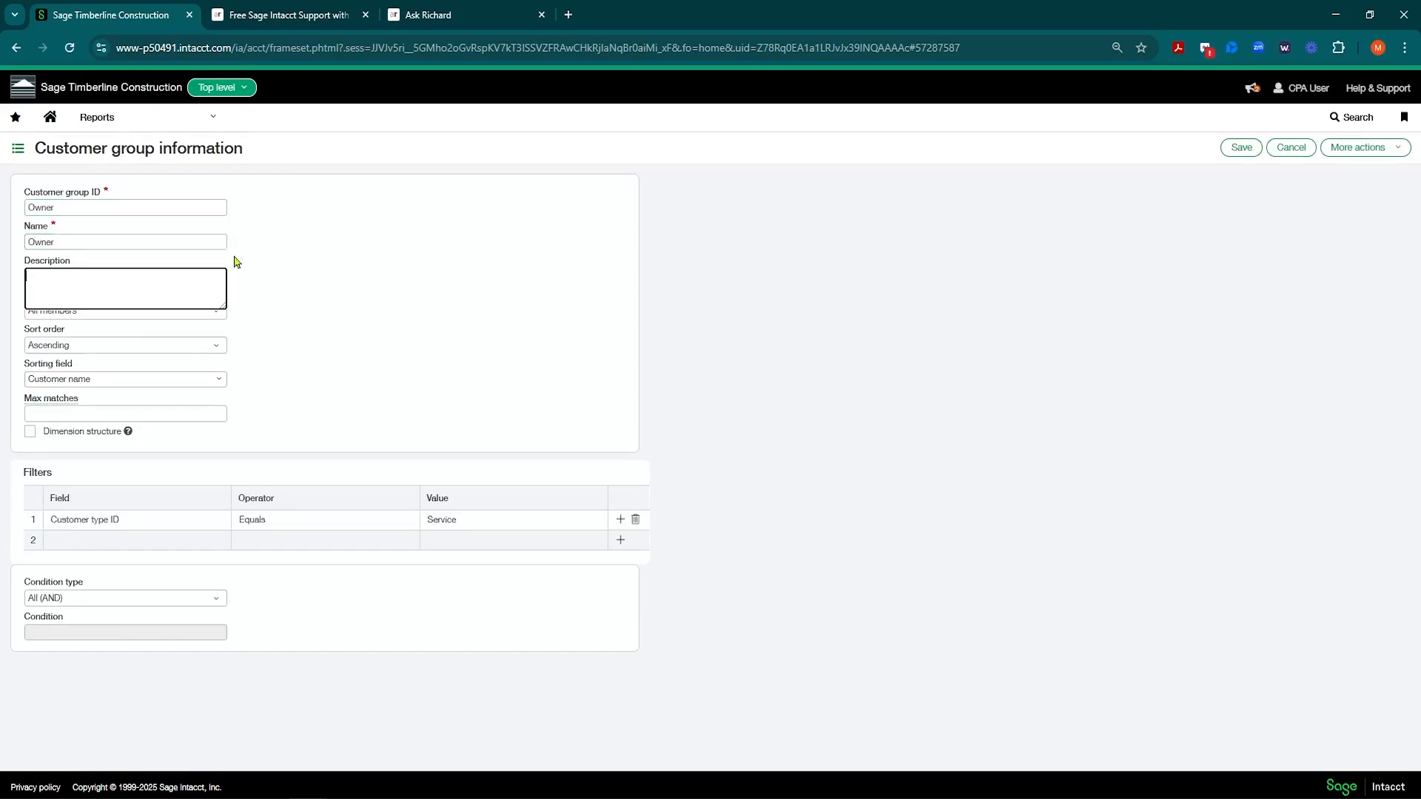
click(494, 520)
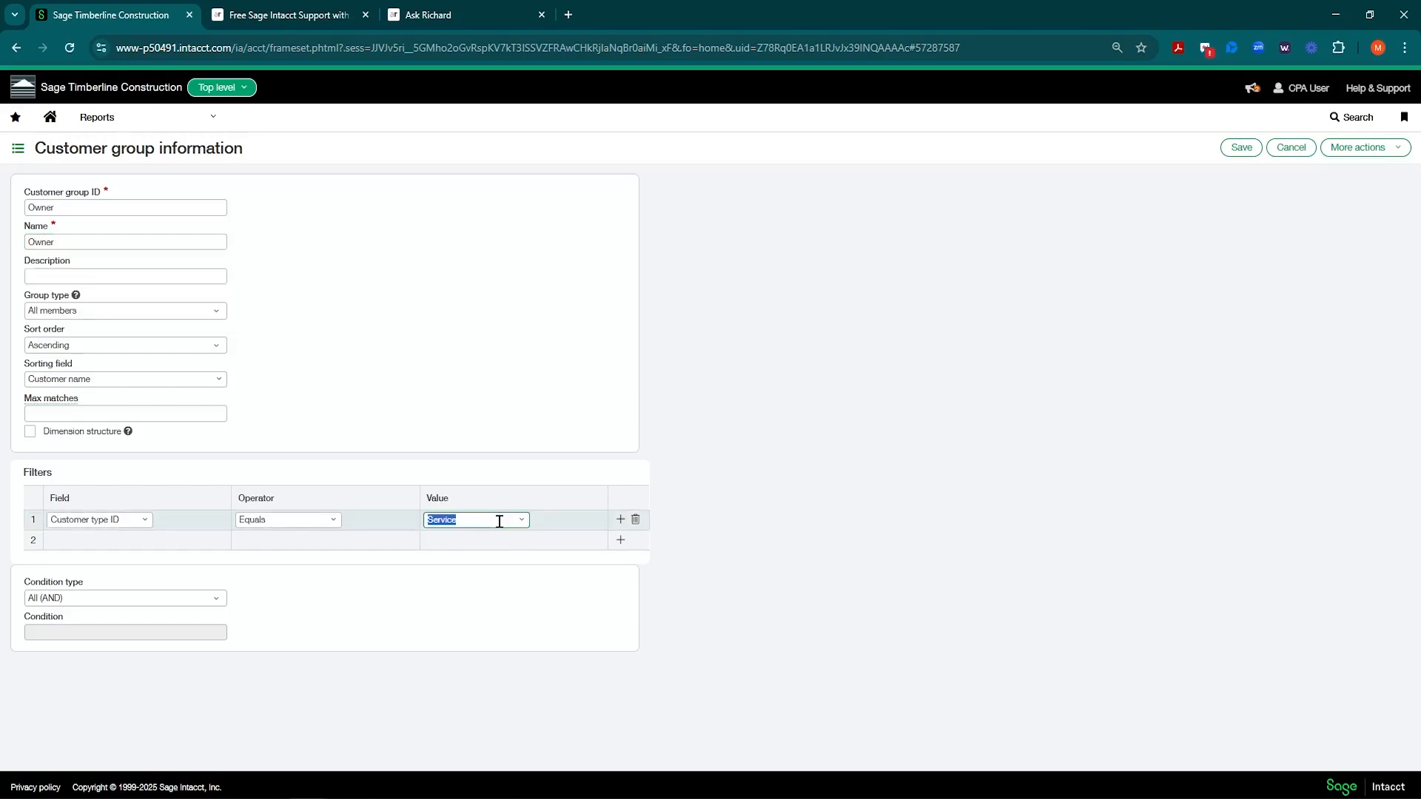
click(522, 520)
click(509, 563)
click(1239, 150)
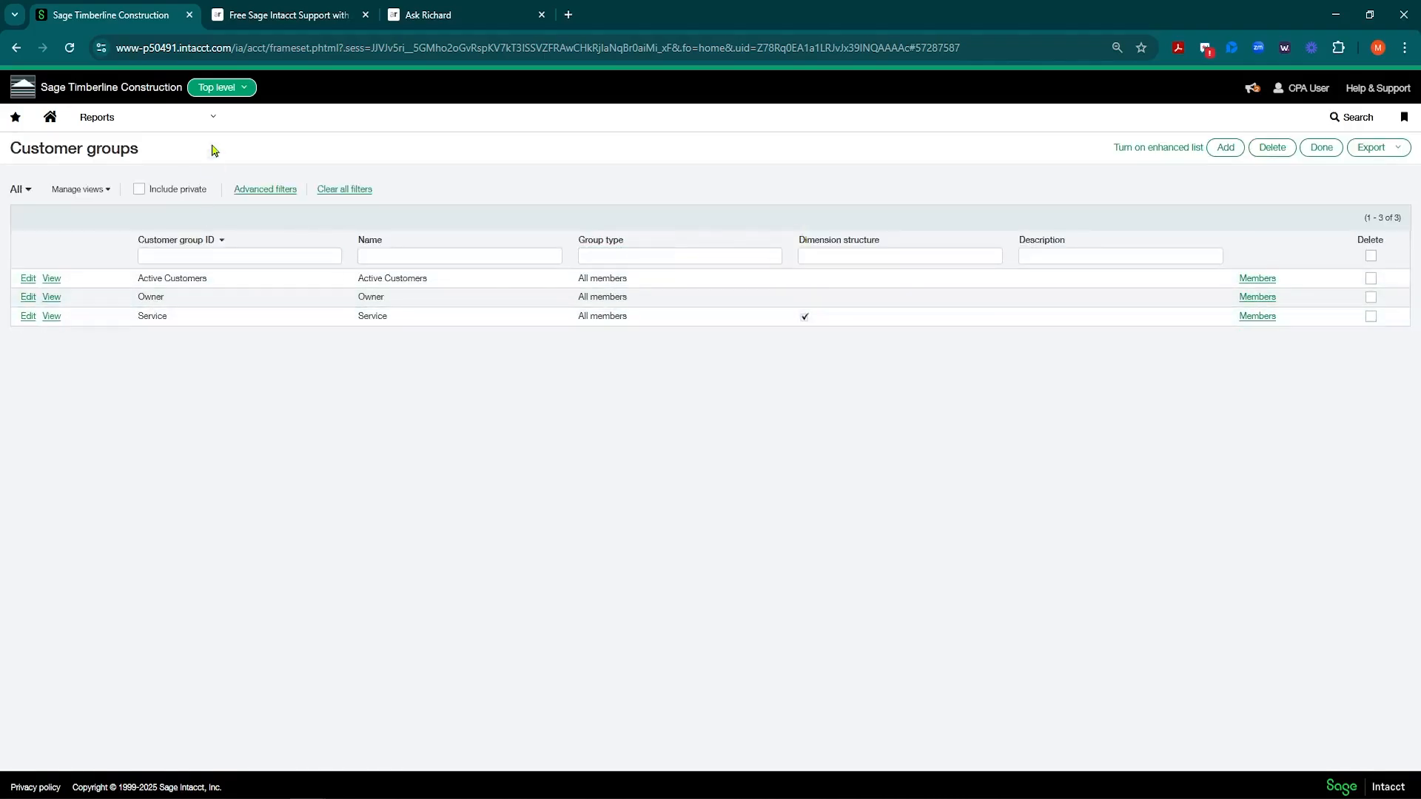
Step: Go to the General Ledger Financial reports list
click(212, 116)
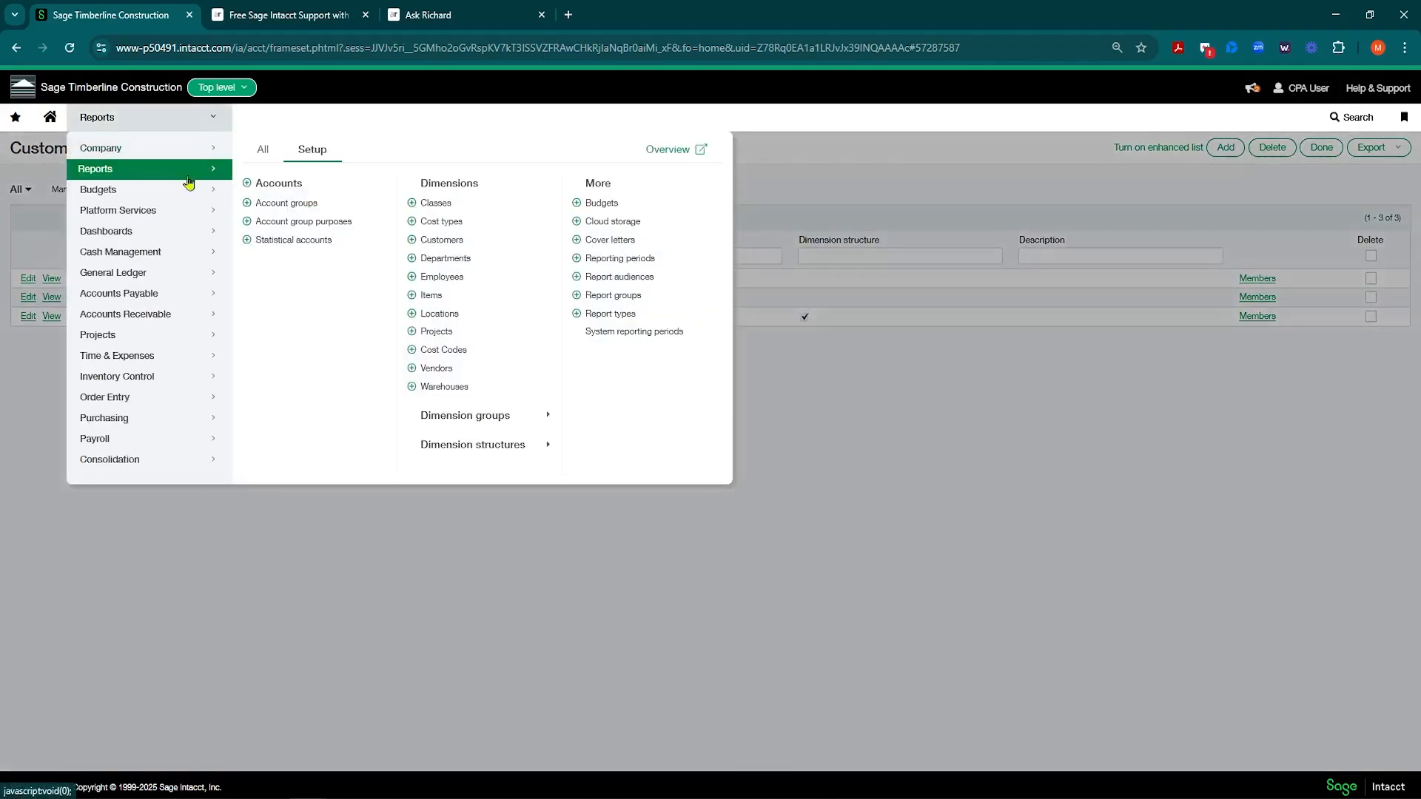
click(165, 273)
click(453, 289)
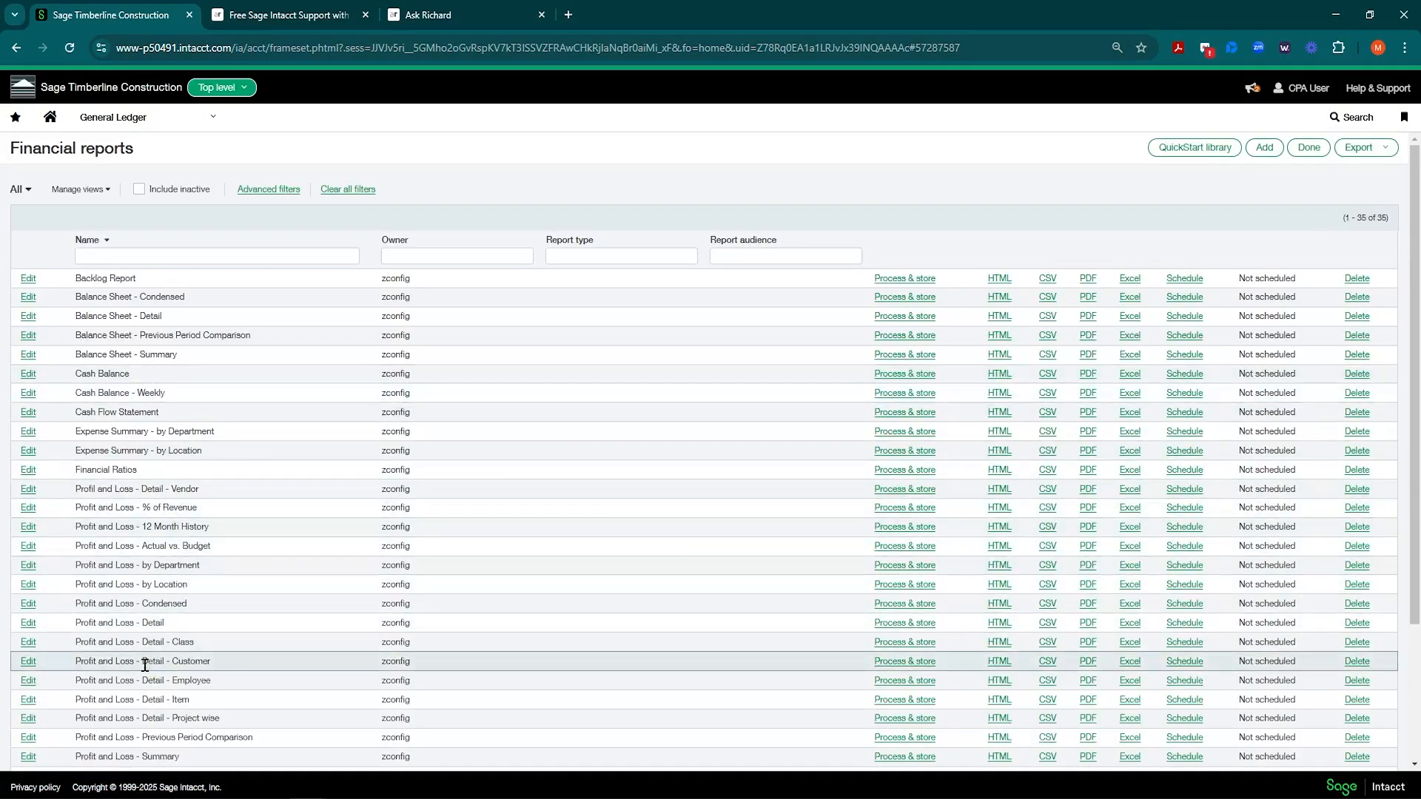
Step: Duplicate the customer detail P&L report under the name P & L by Customer Type
click(27, 663)
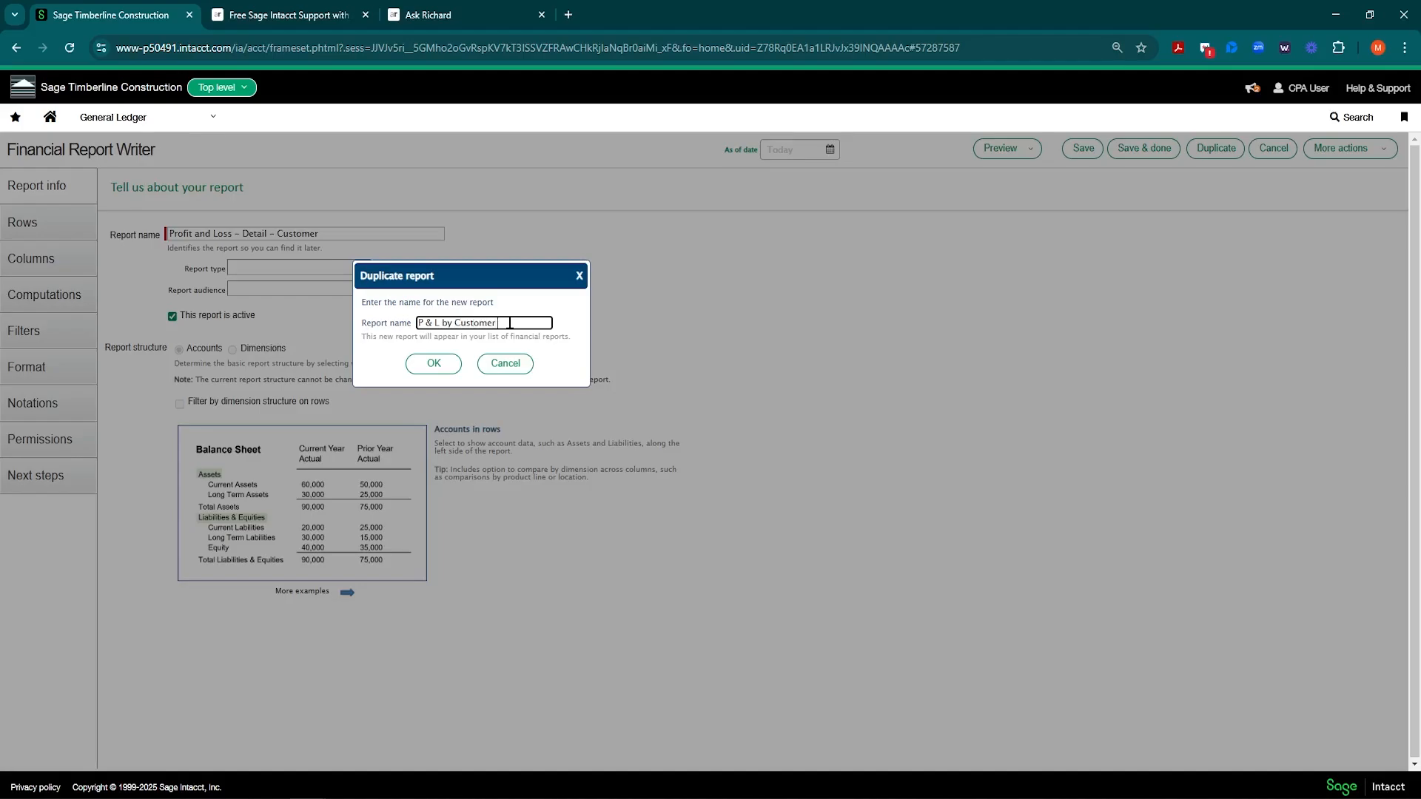
text(ype)
click(434, 365)
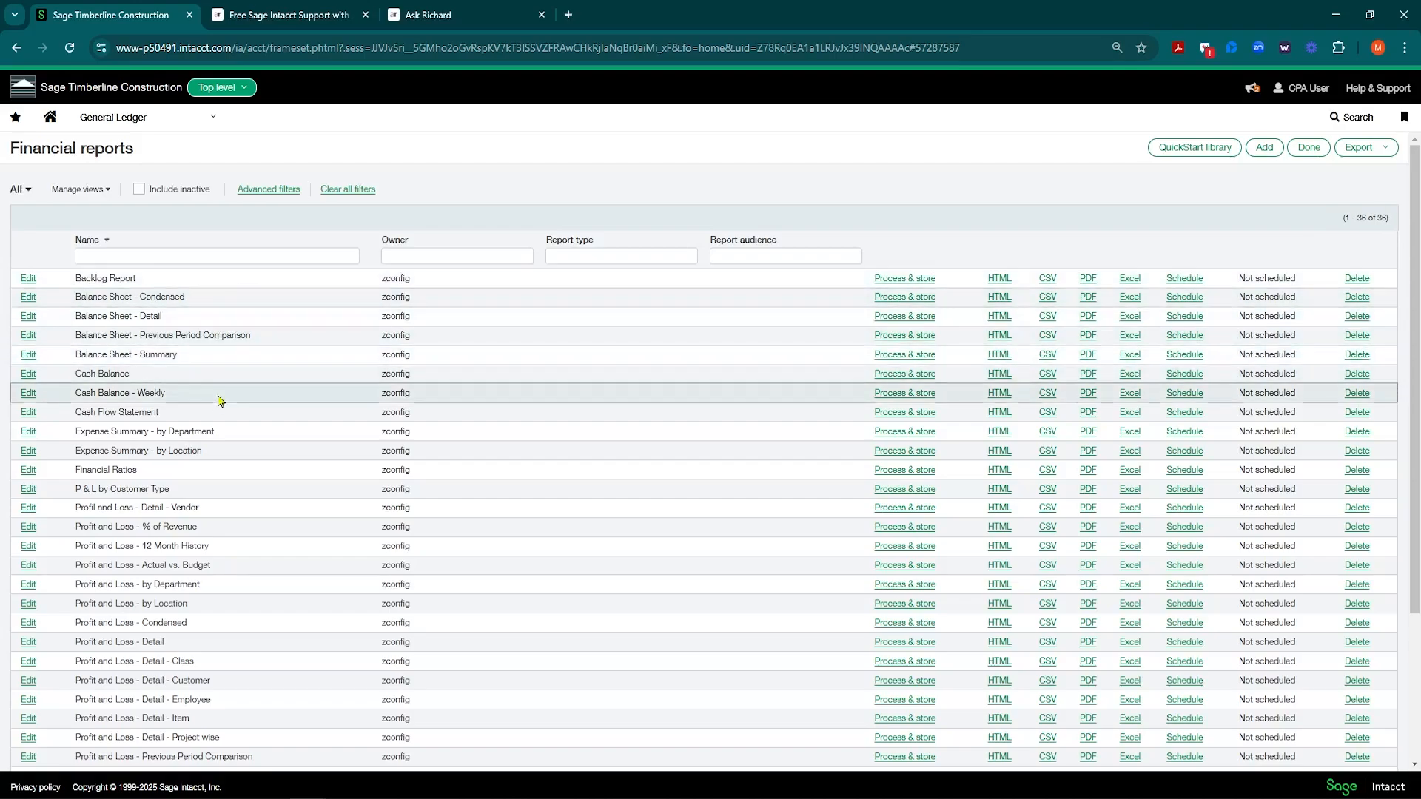
scroll(216, 404, down, 3)
scroll(219, 502, up, 2)
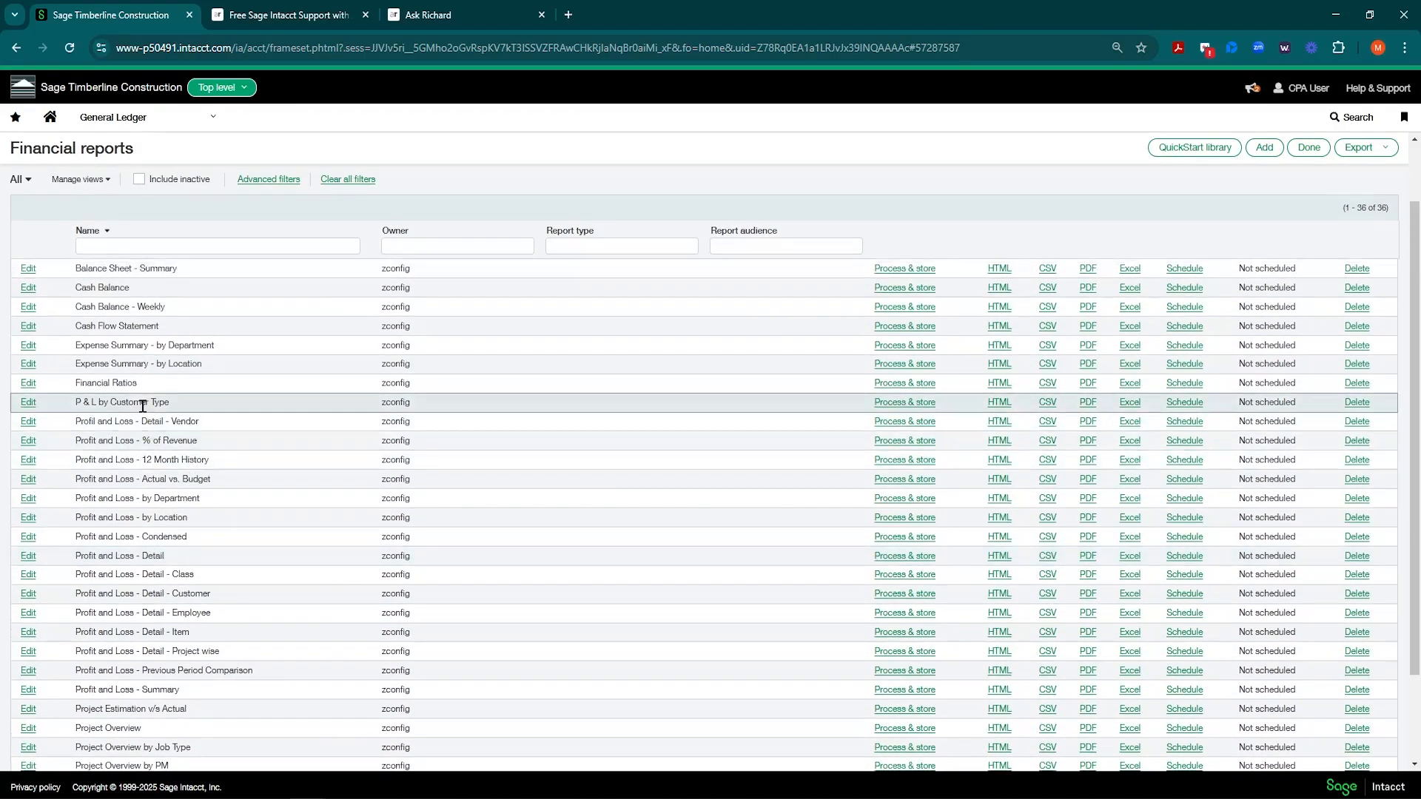
Step: Open P & L by Customer Type in the report writer on its column definitions
click(29, 402)
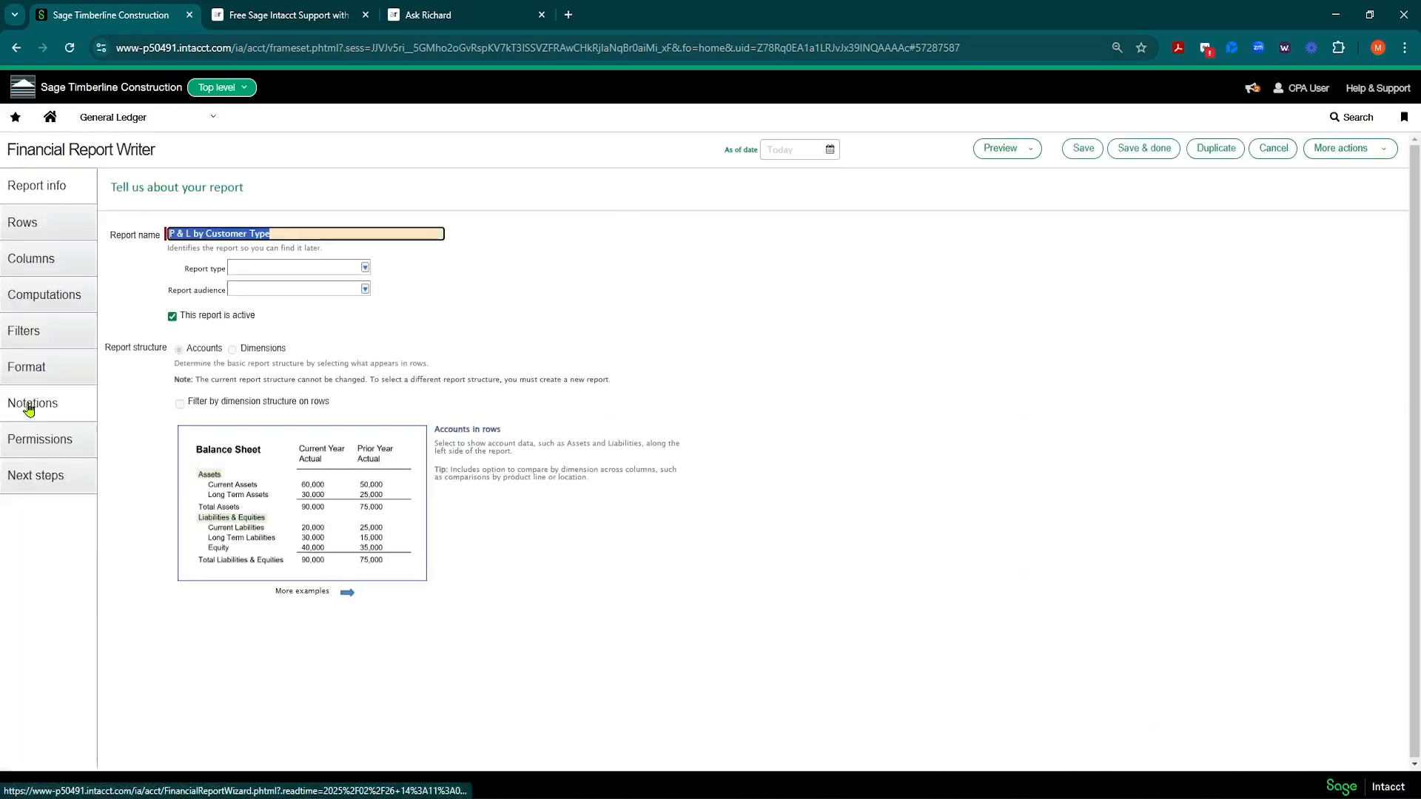
click(54, 266)
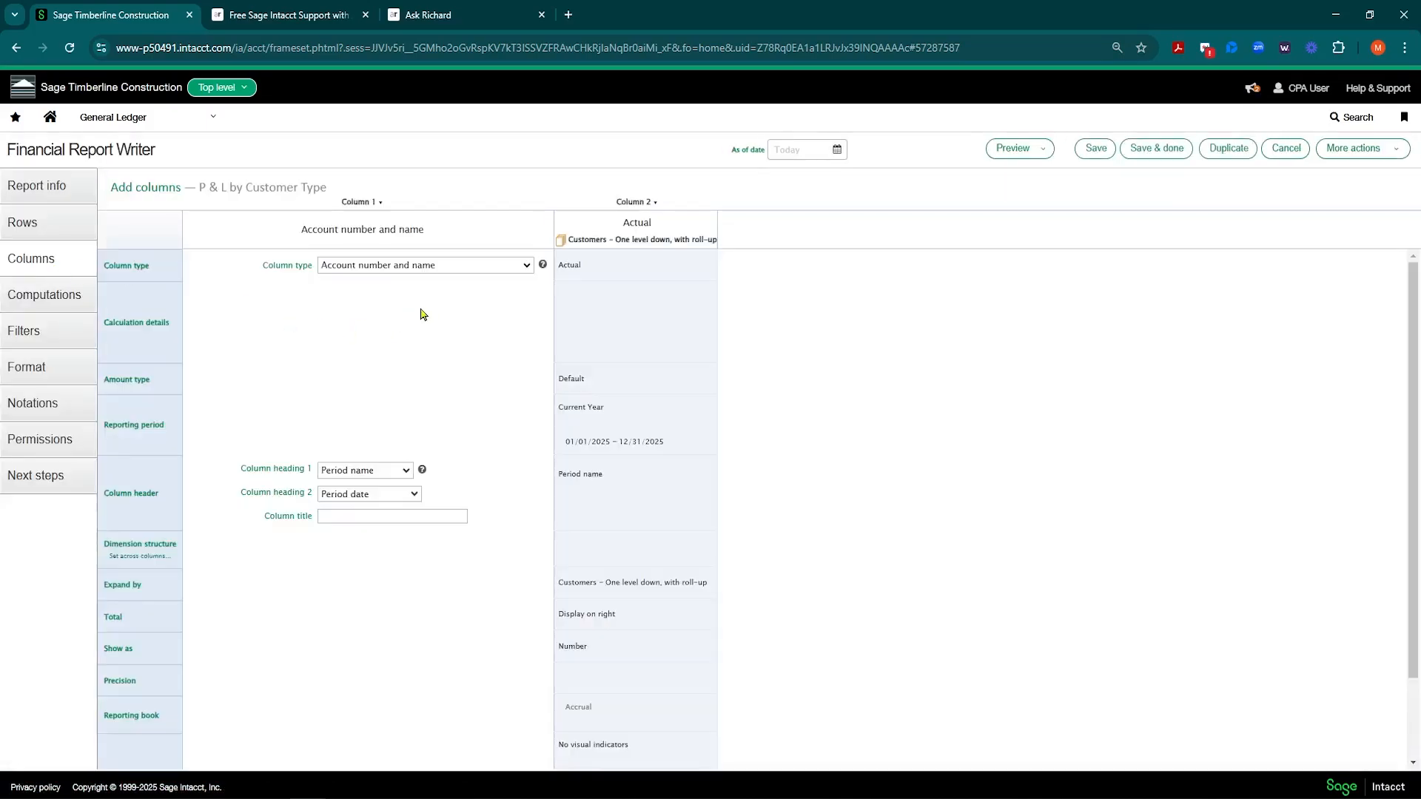
click(60, 222)
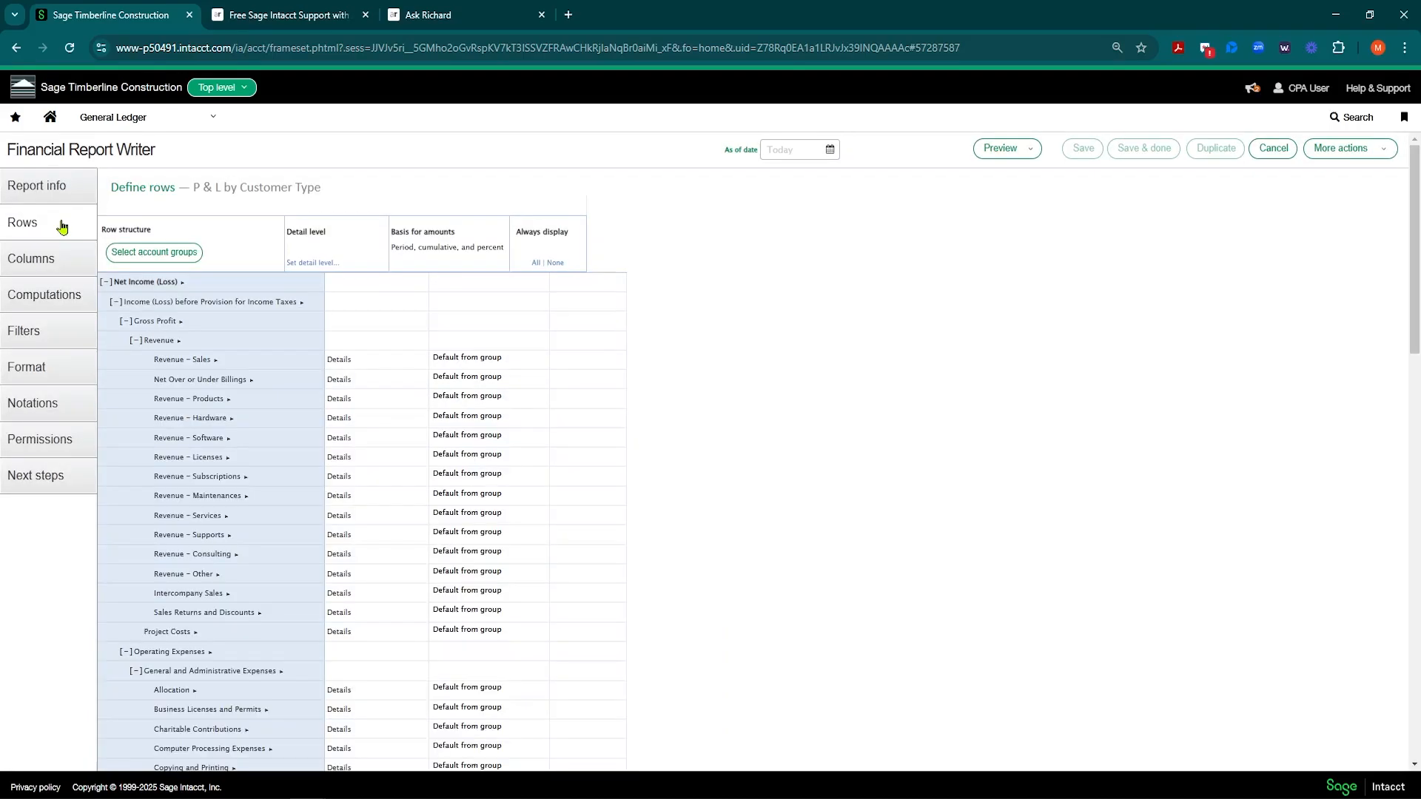
click(48, 260)
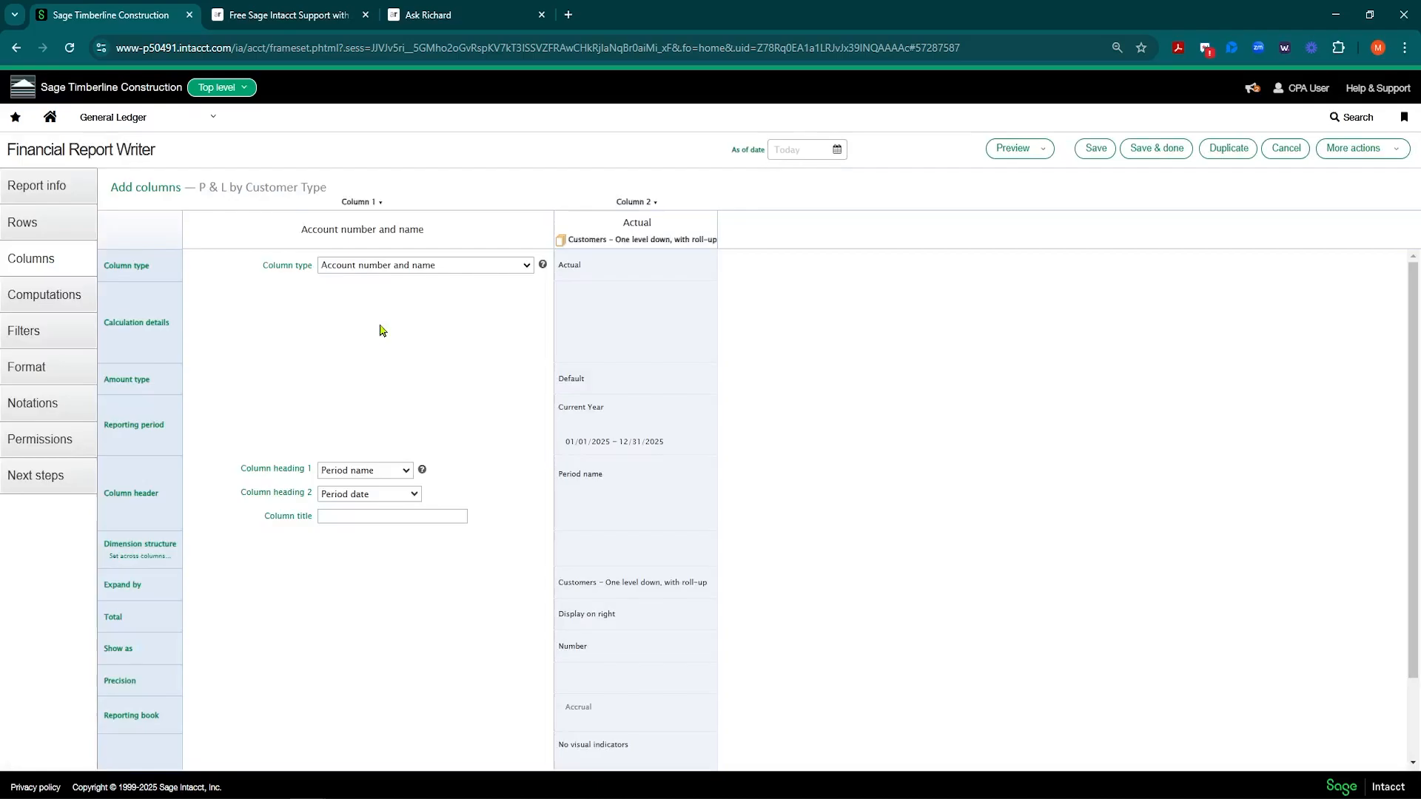
Step: Set the Actual column's dimension structure to Customer > Service and save the report
click(640, 231)
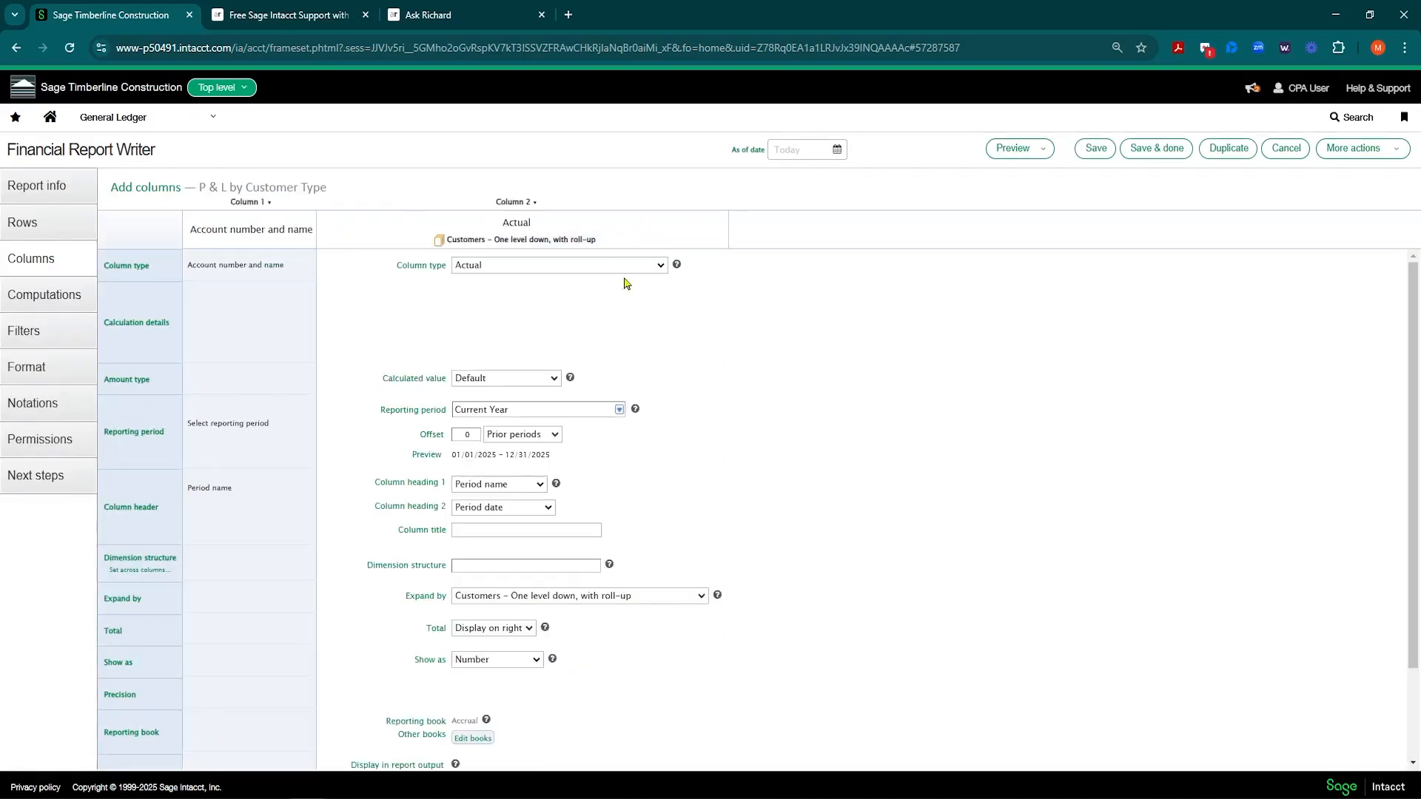
click(540, 567)
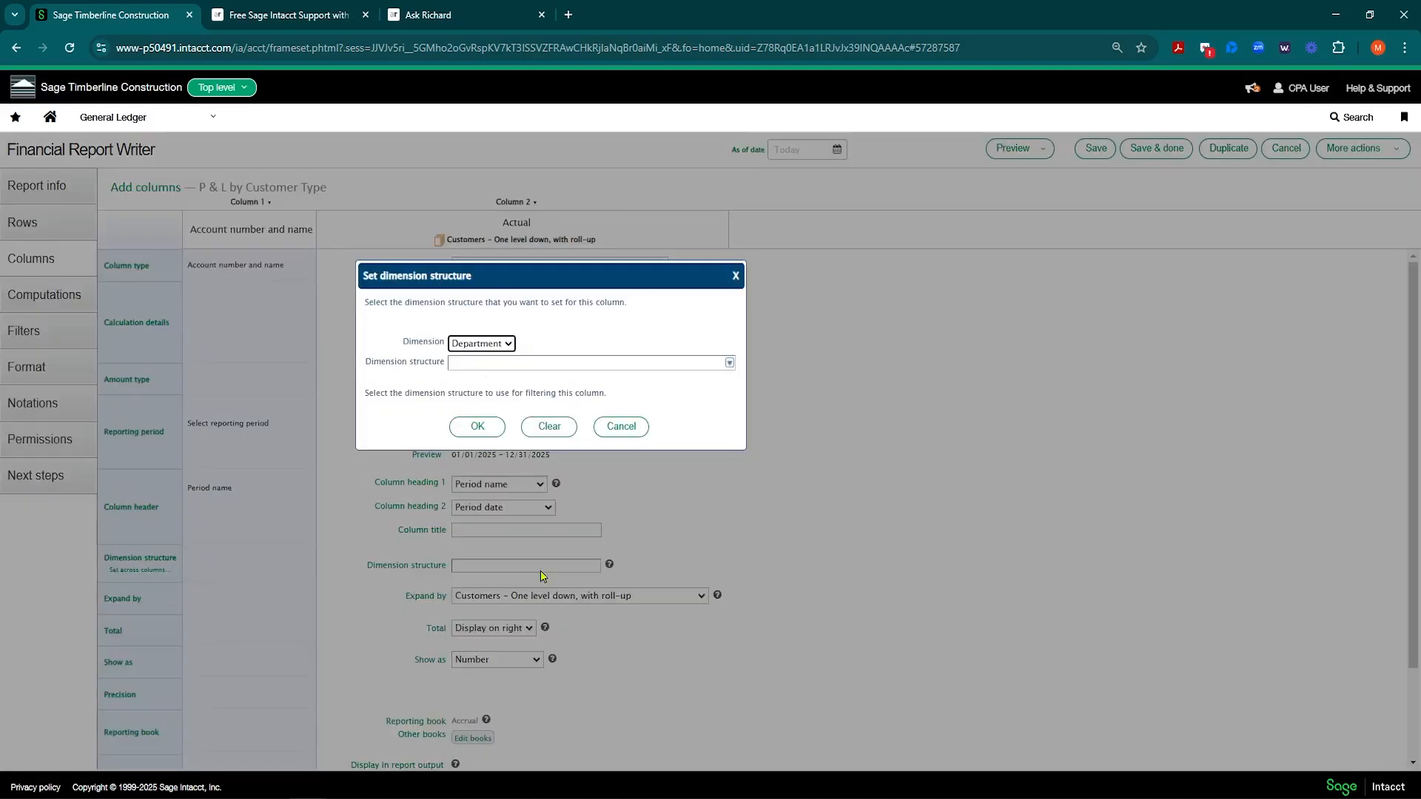
click(510, 346)
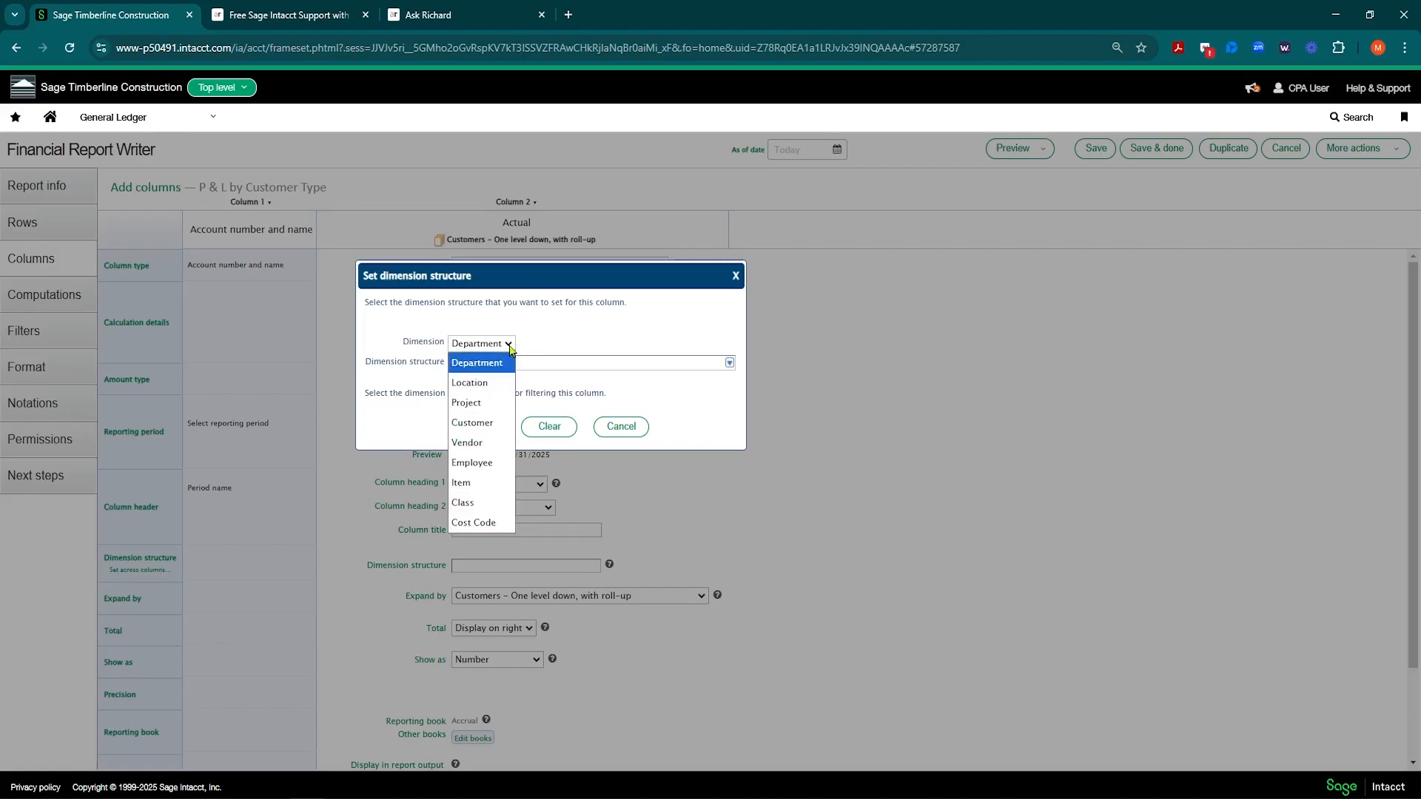
click(488, 424)
click(730, 364)
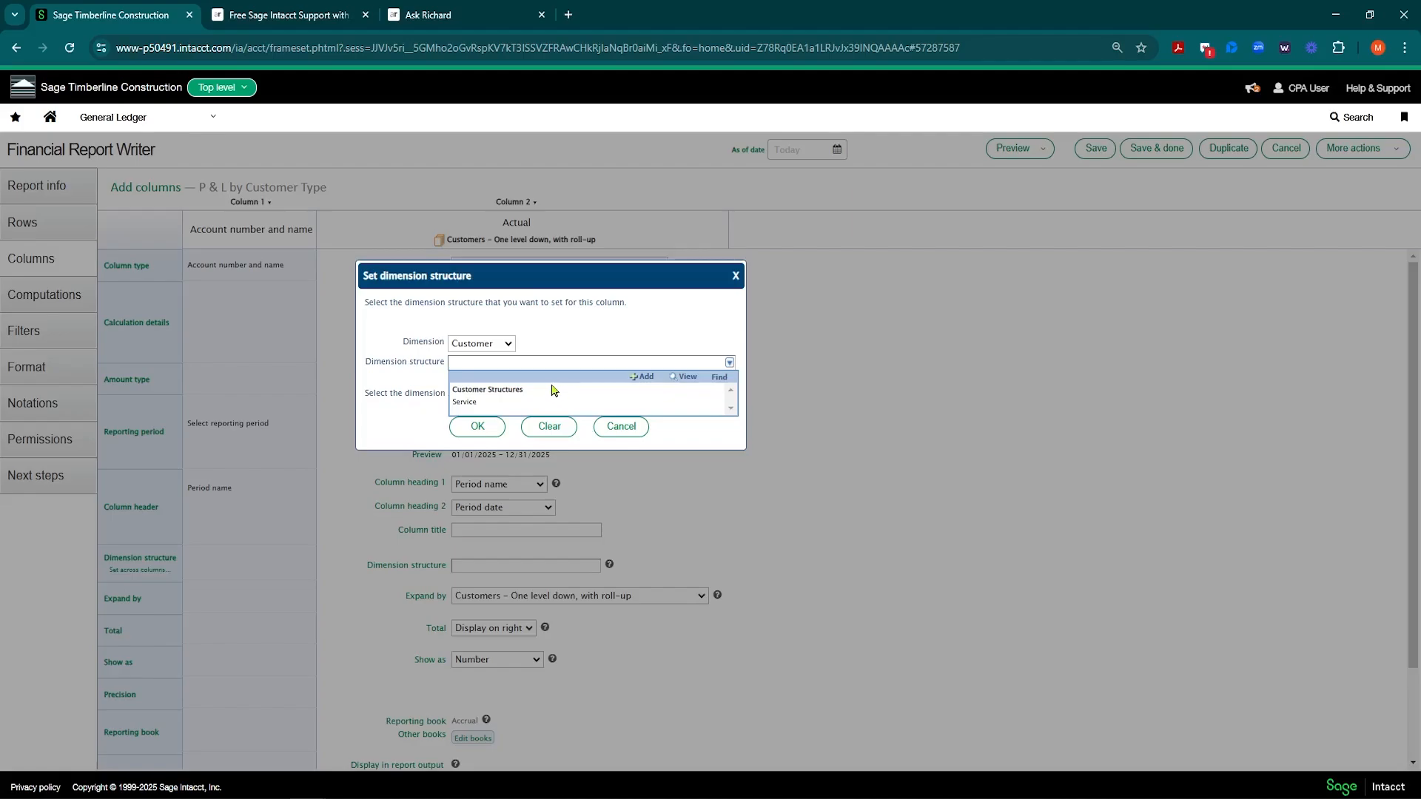
click(465, 403)
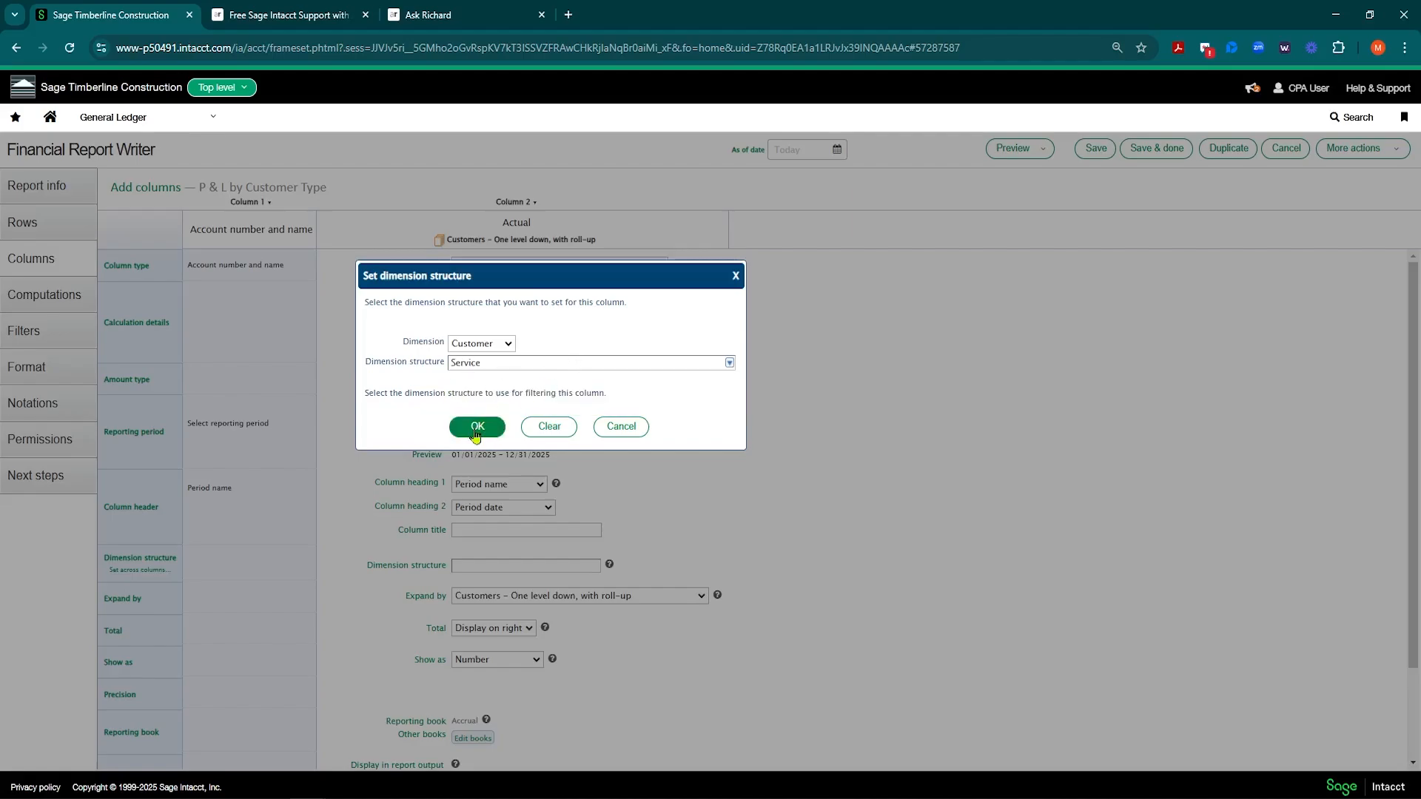
click(478, 427)
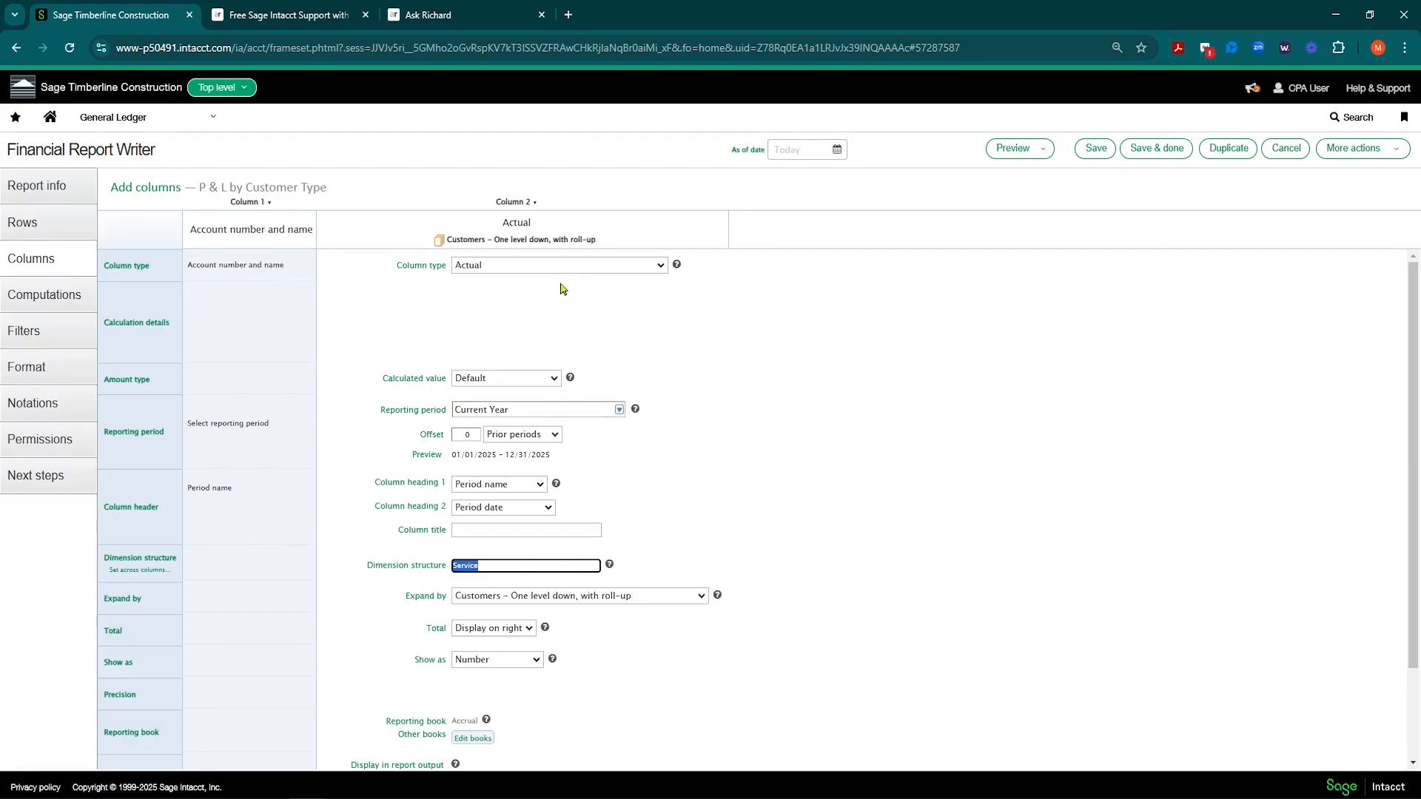
click(534, 202)
click(1091, 152)
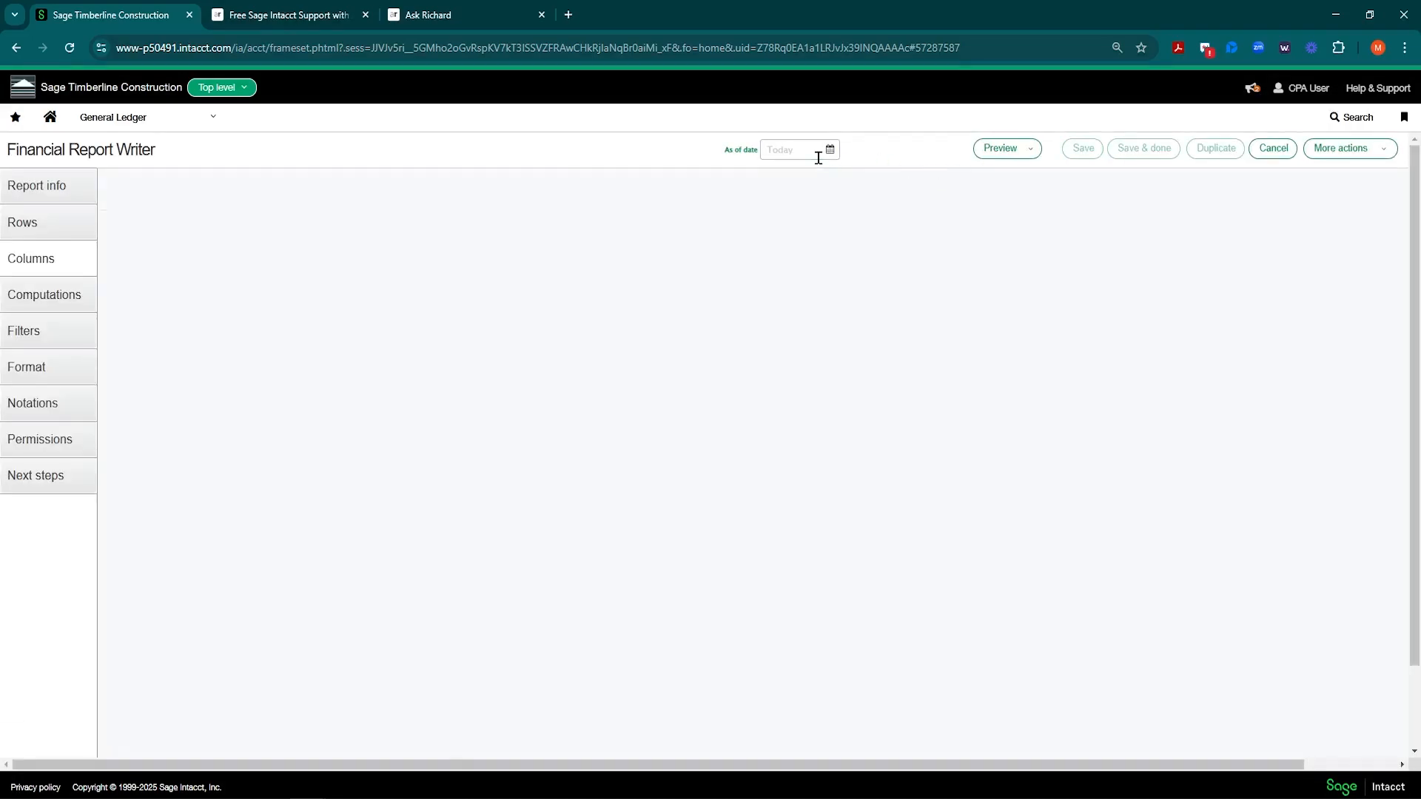
Step: Run P & L by Customer Type as HTML from the Financial reports list
click(207, 125)
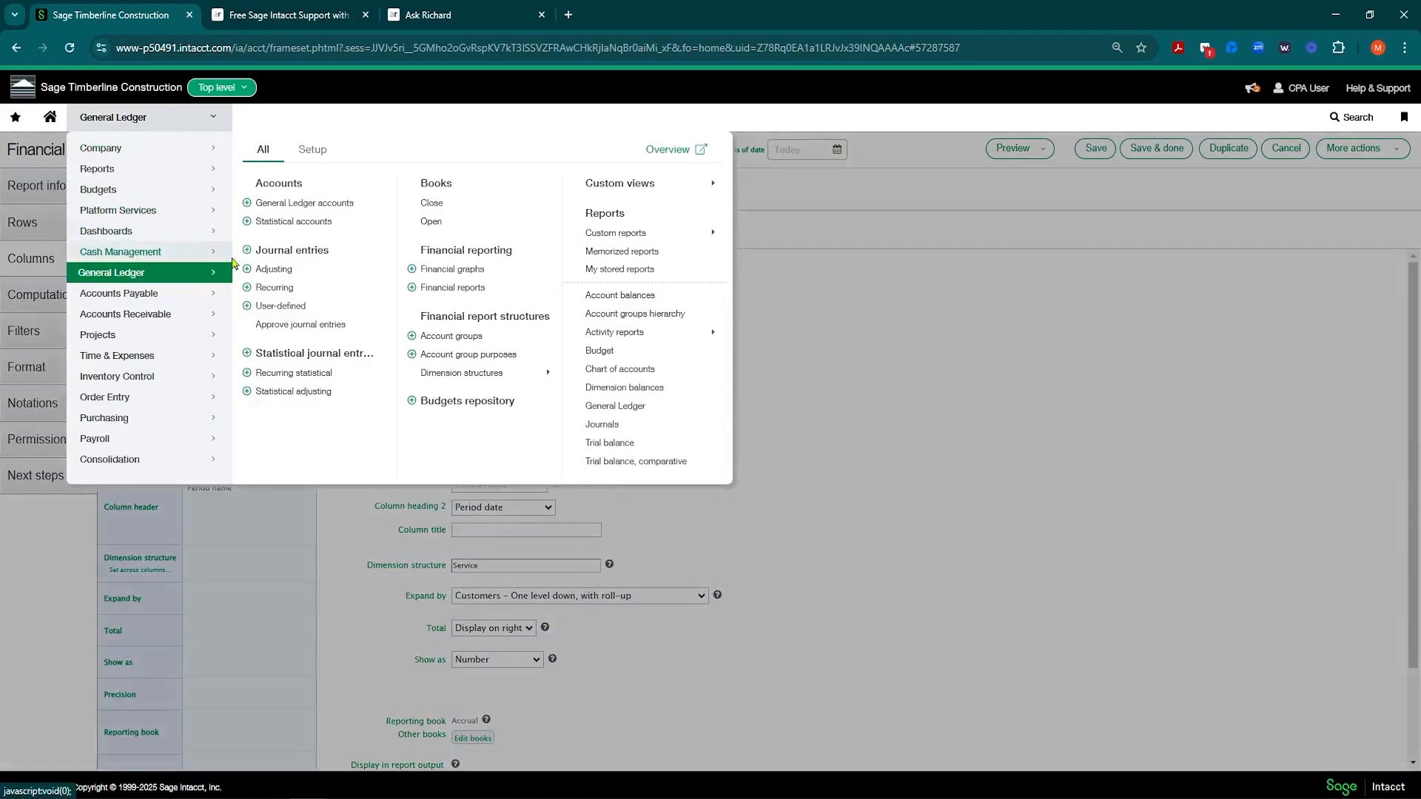
click(449, 289)
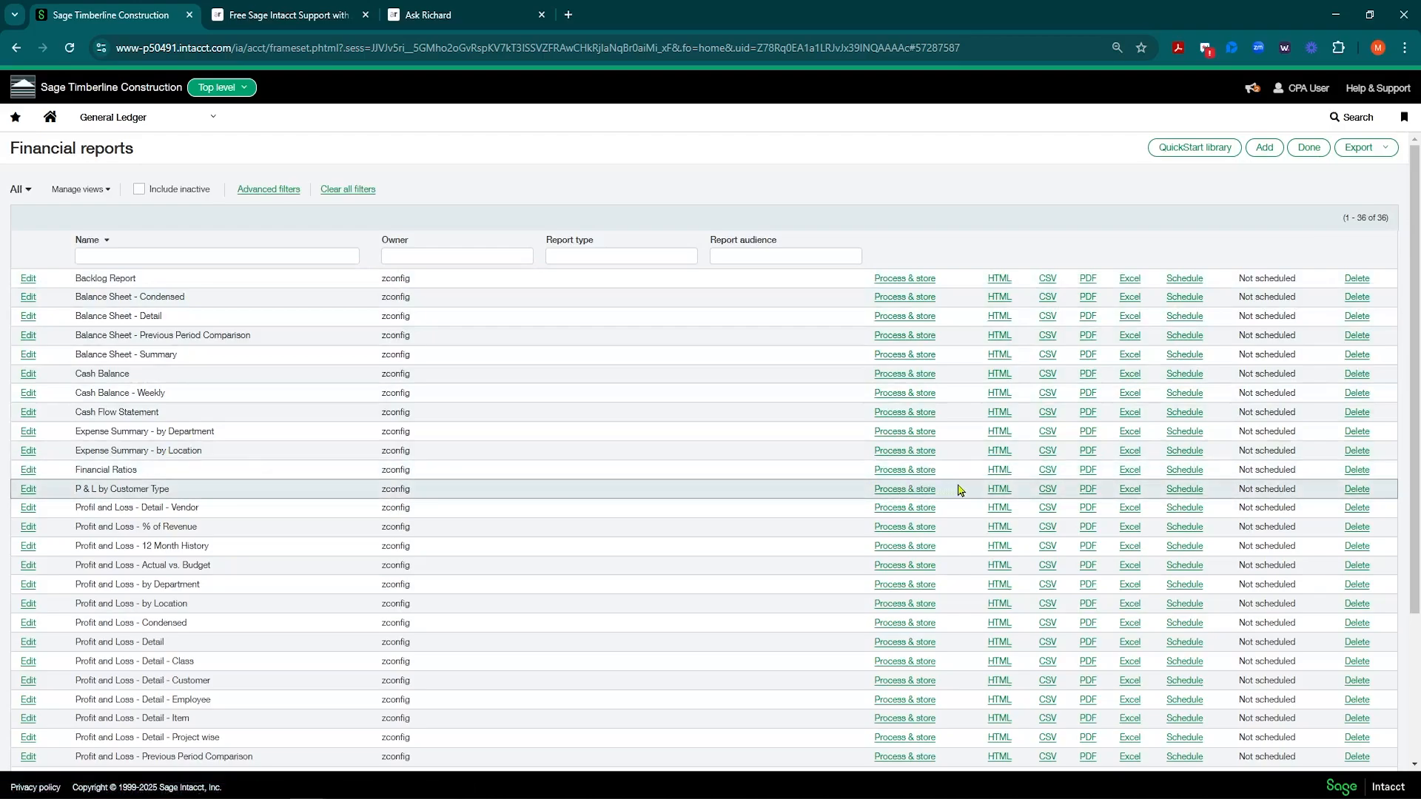
click(999, 489)
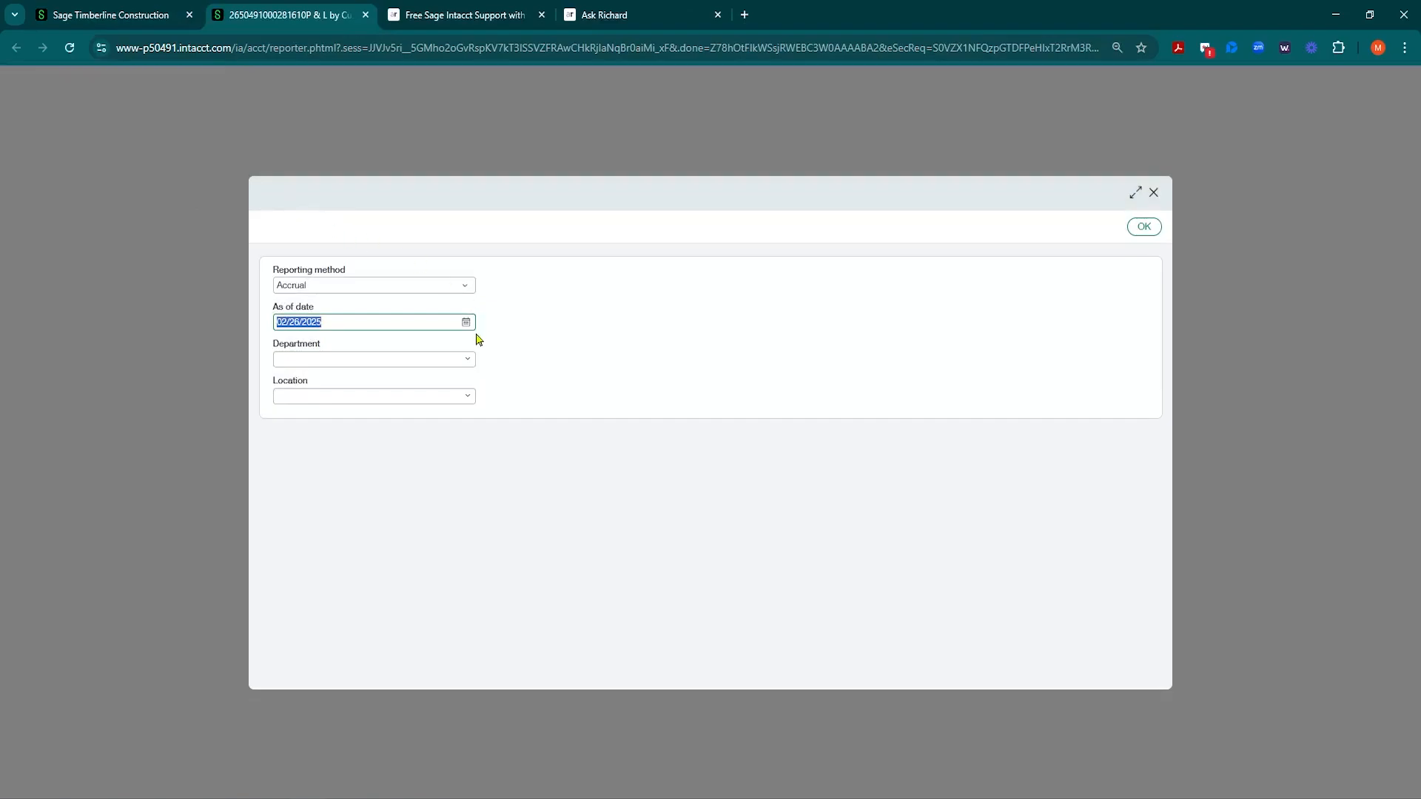
Step: Set the as-of date to 12/31/2023 and run the report
click(467, 326)
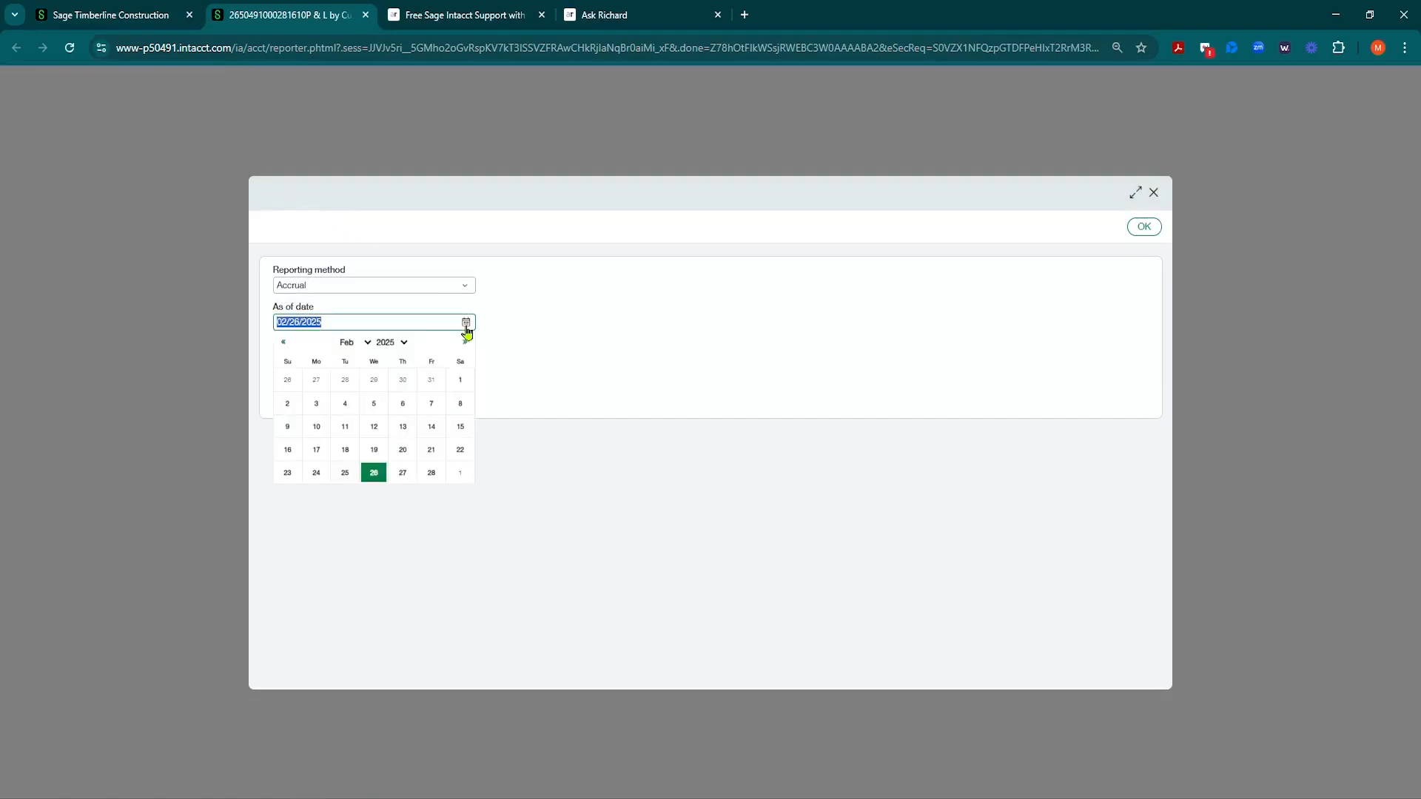
click(404, 342)
click(393, 421)
click(464, 344)
click(464, 344)
click(464, 344)
click(464, 344)
click(464, 344)
click(464, 344)
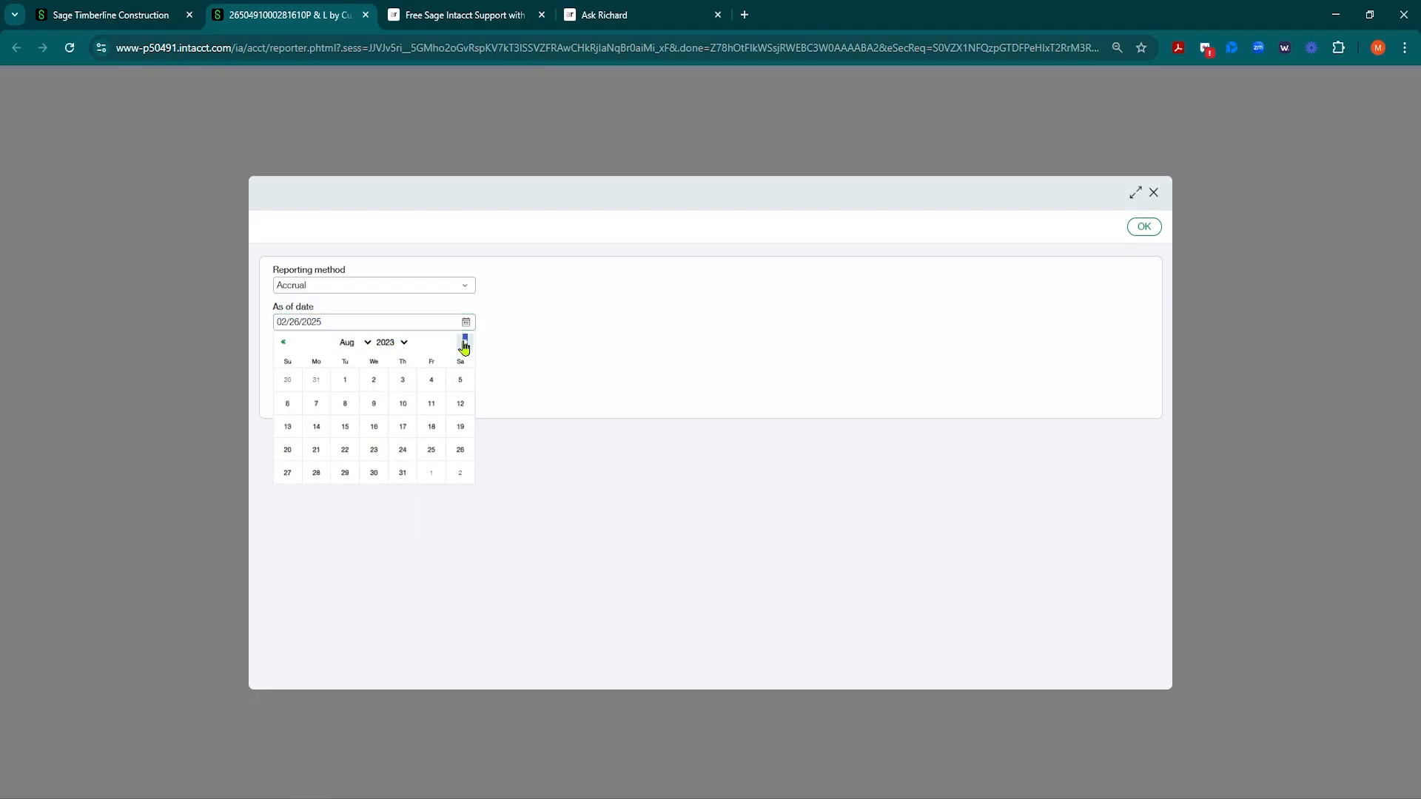
click(465, 344)
click(464, 342)
click(464, 342)
click(464, 343)
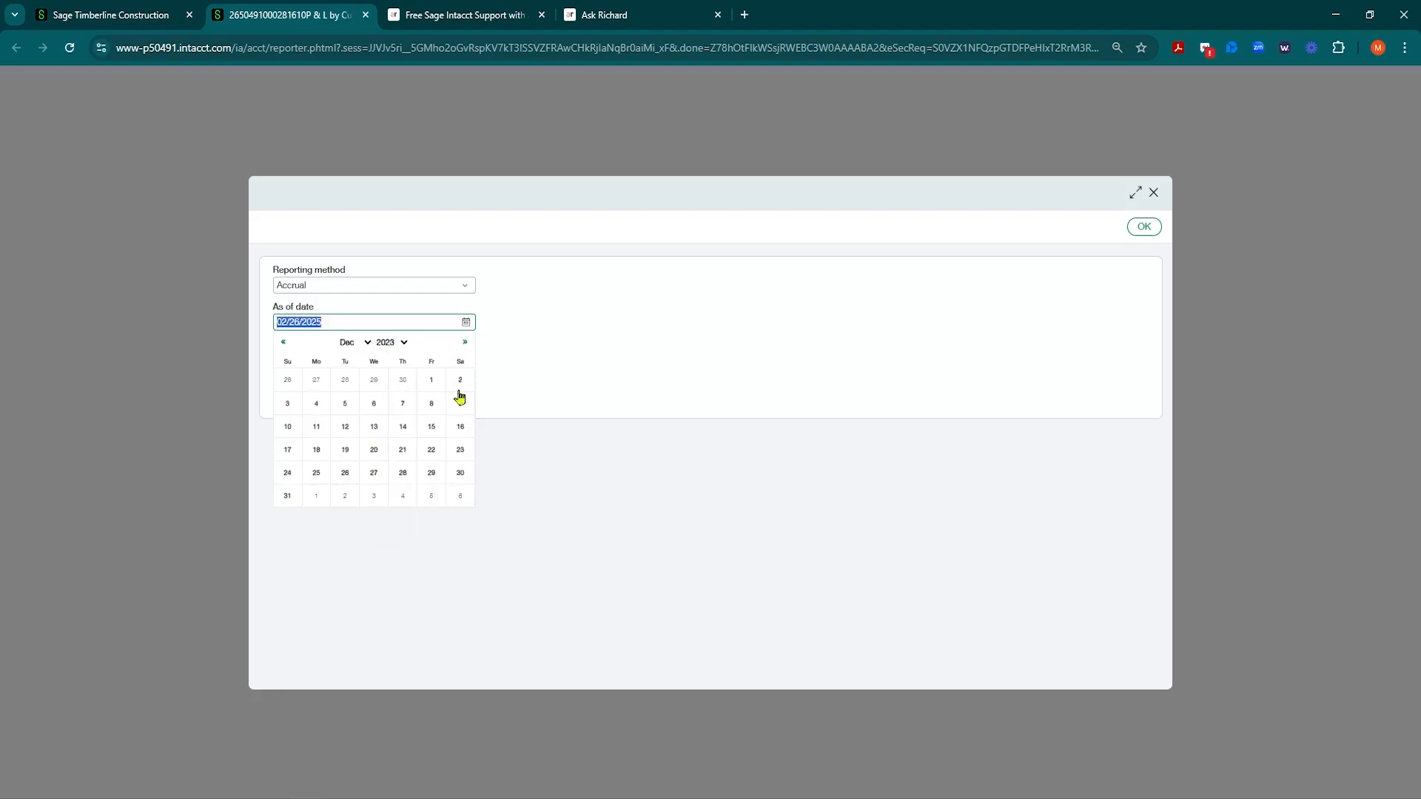
click(288, 496)
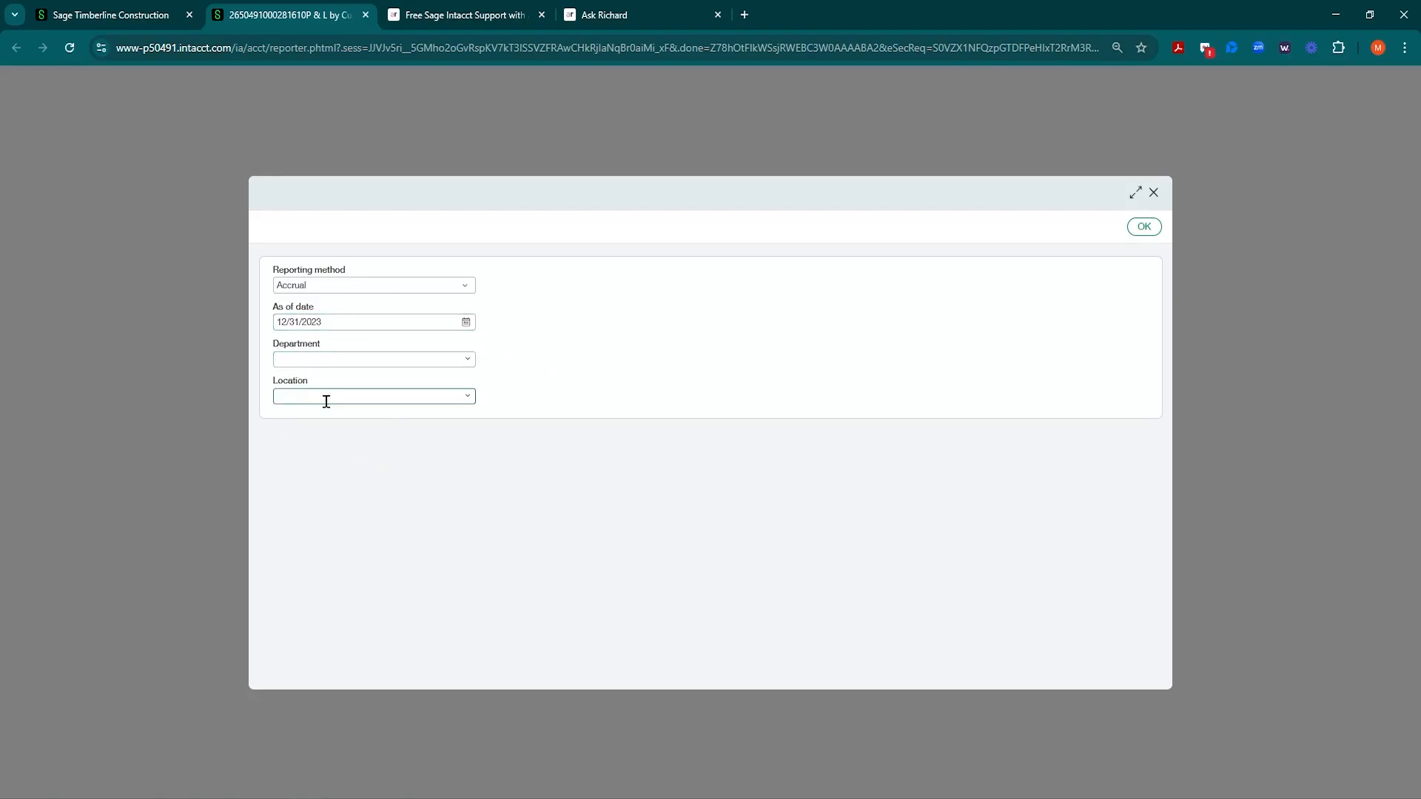
click(1143, 227)
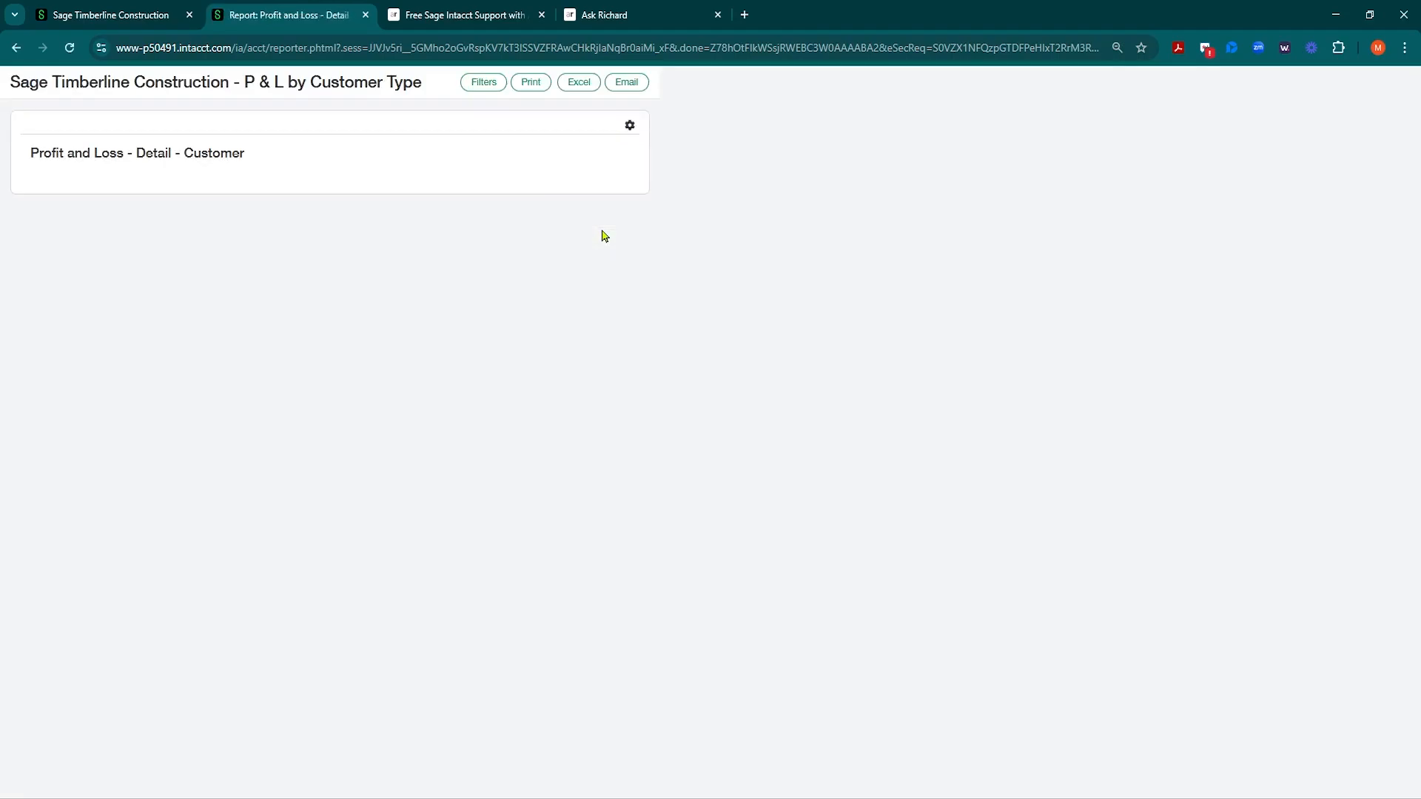
Step: Re-enter the as-of date in Filters, rerun the report, and go back to the main tab
click(483, 82)
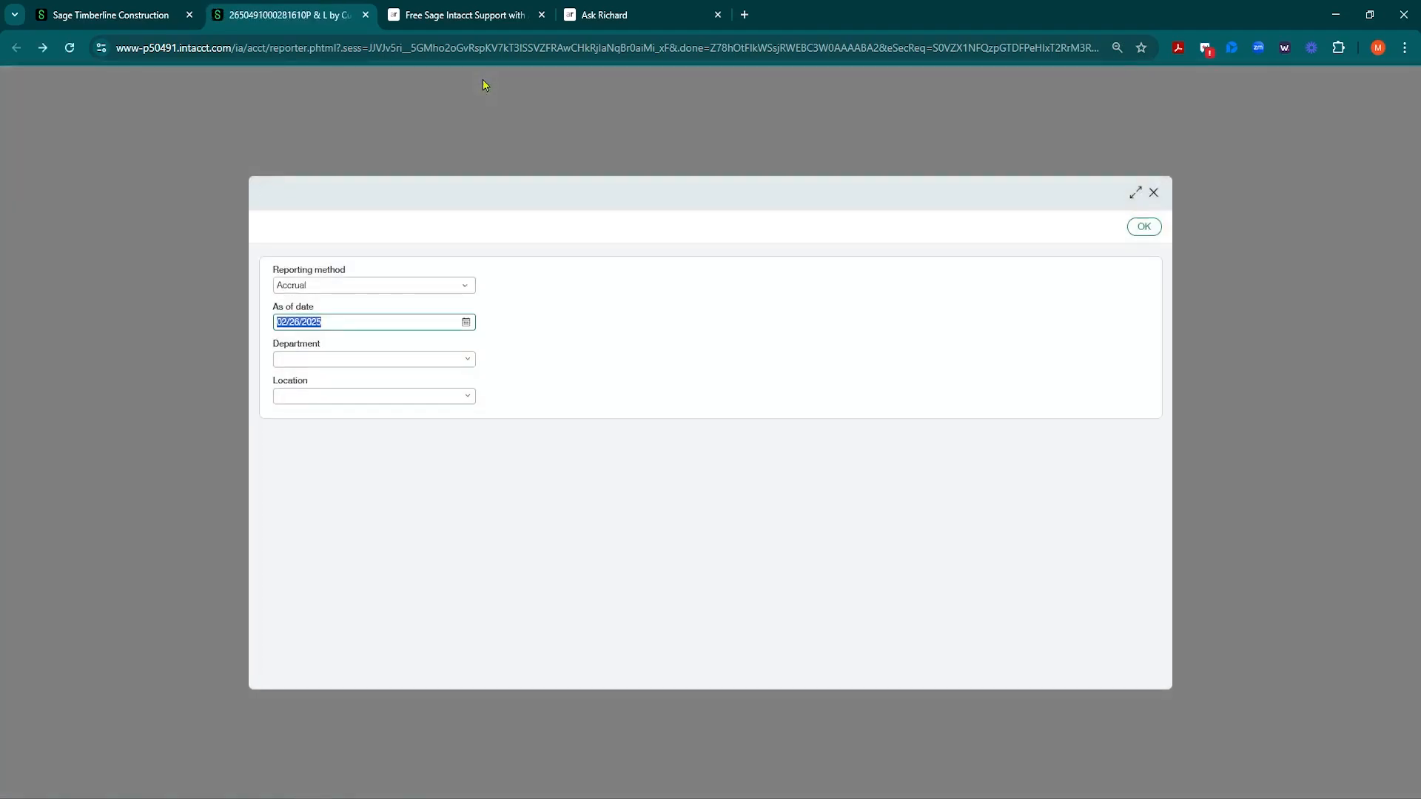
click(468, 324)
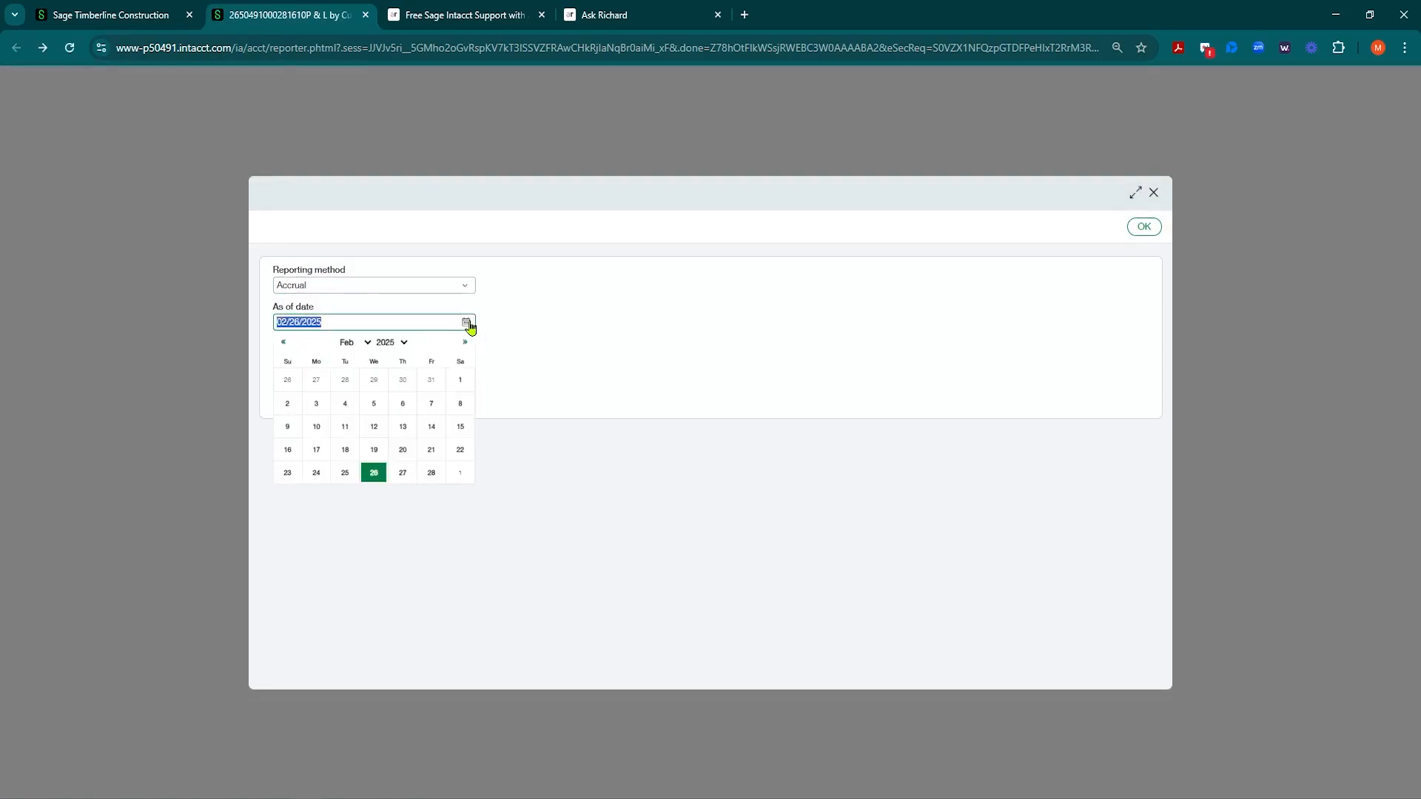
click(495, 324)
click(333, 319)
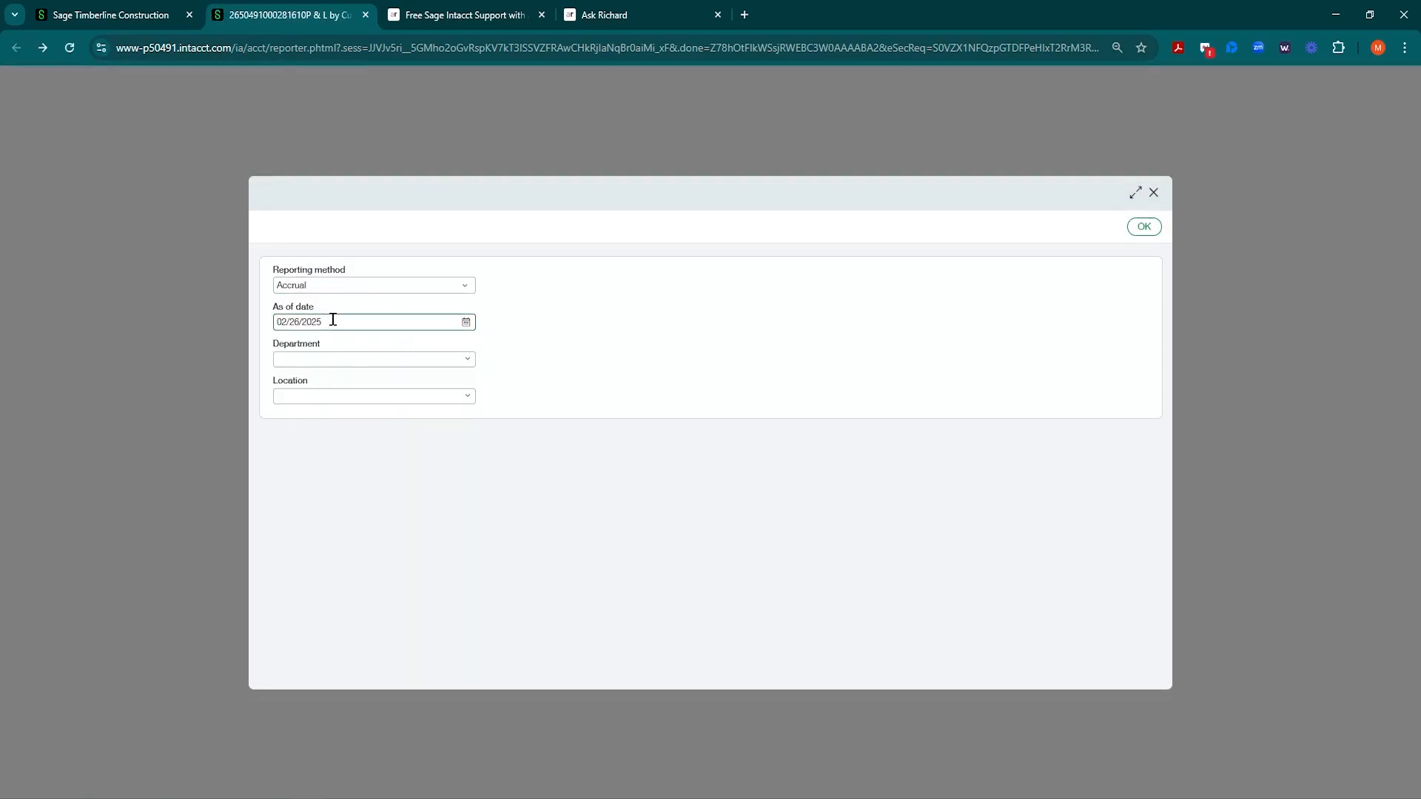
key(ctrl+a)
text(12)
key(Tab)
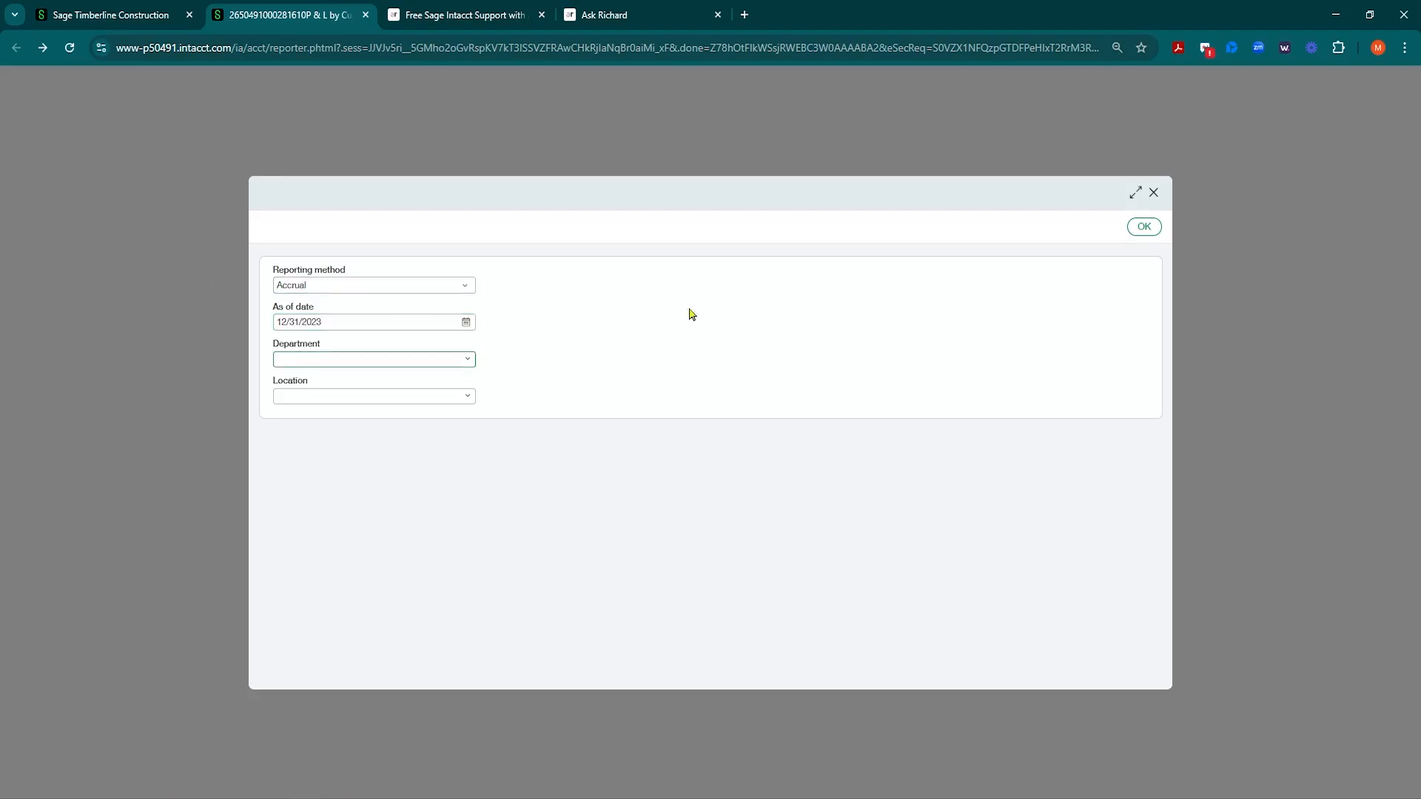
click(728, 315)
click(1145, 227)
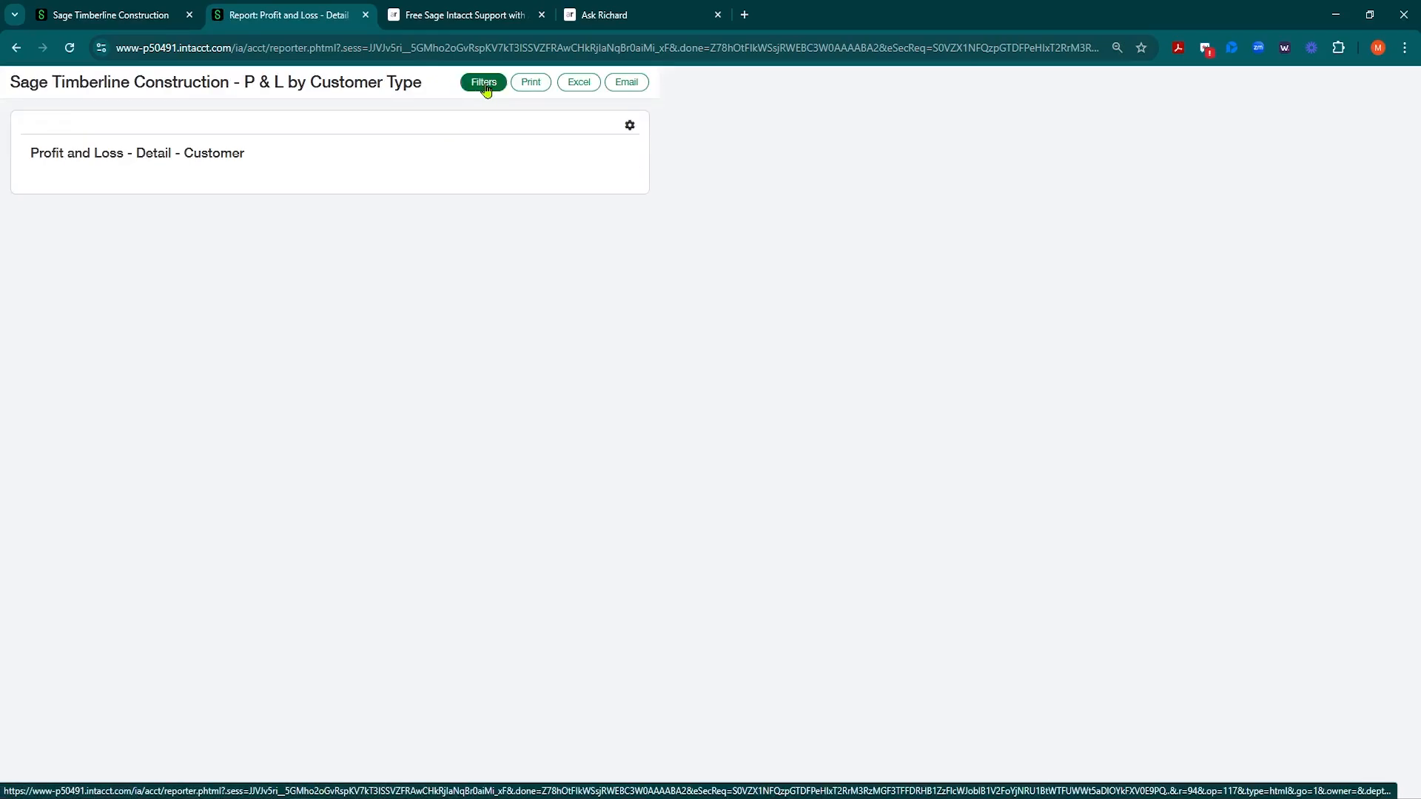
click(163, 15)
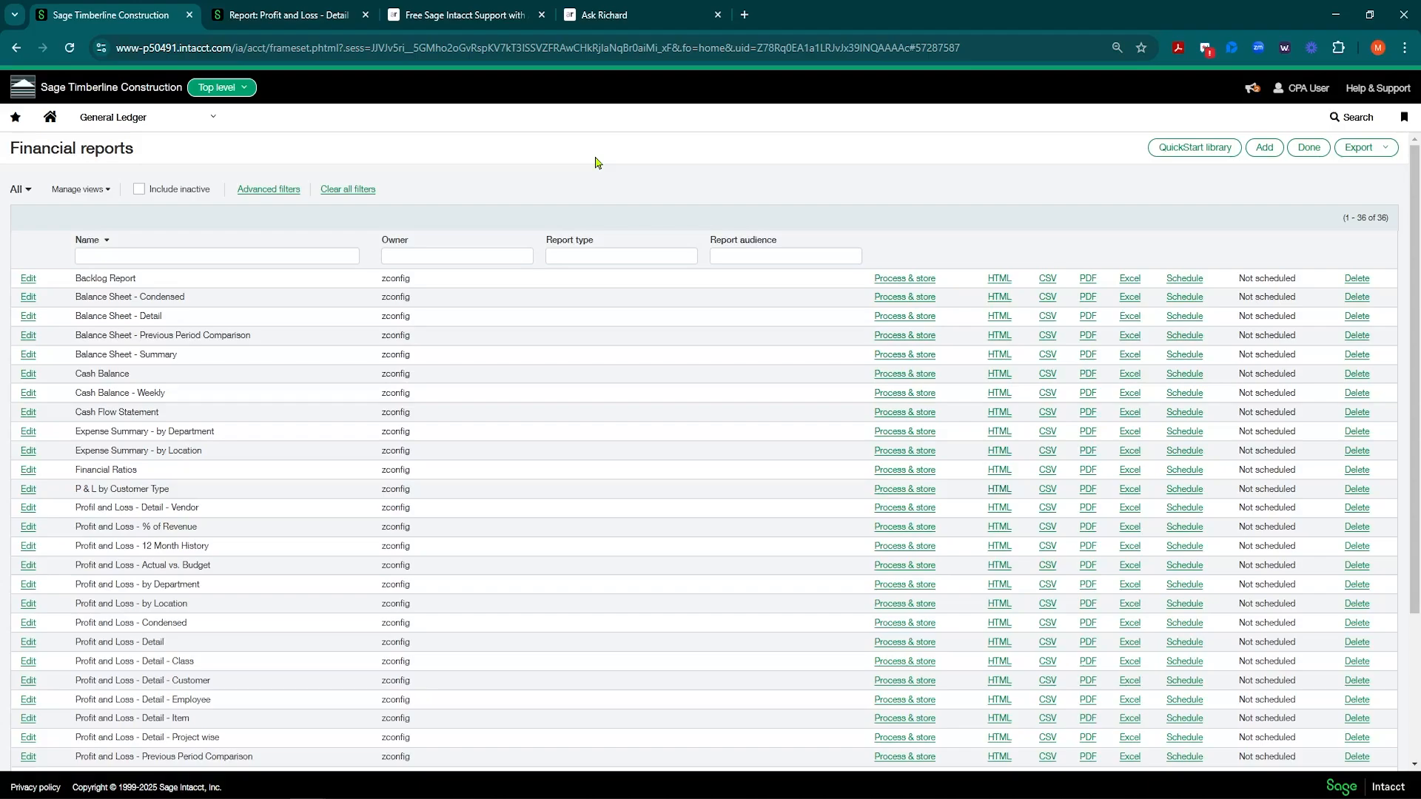
Step: Show the Company module's Setup options, including Departments under Cross-company dimensions
click(212, 120)
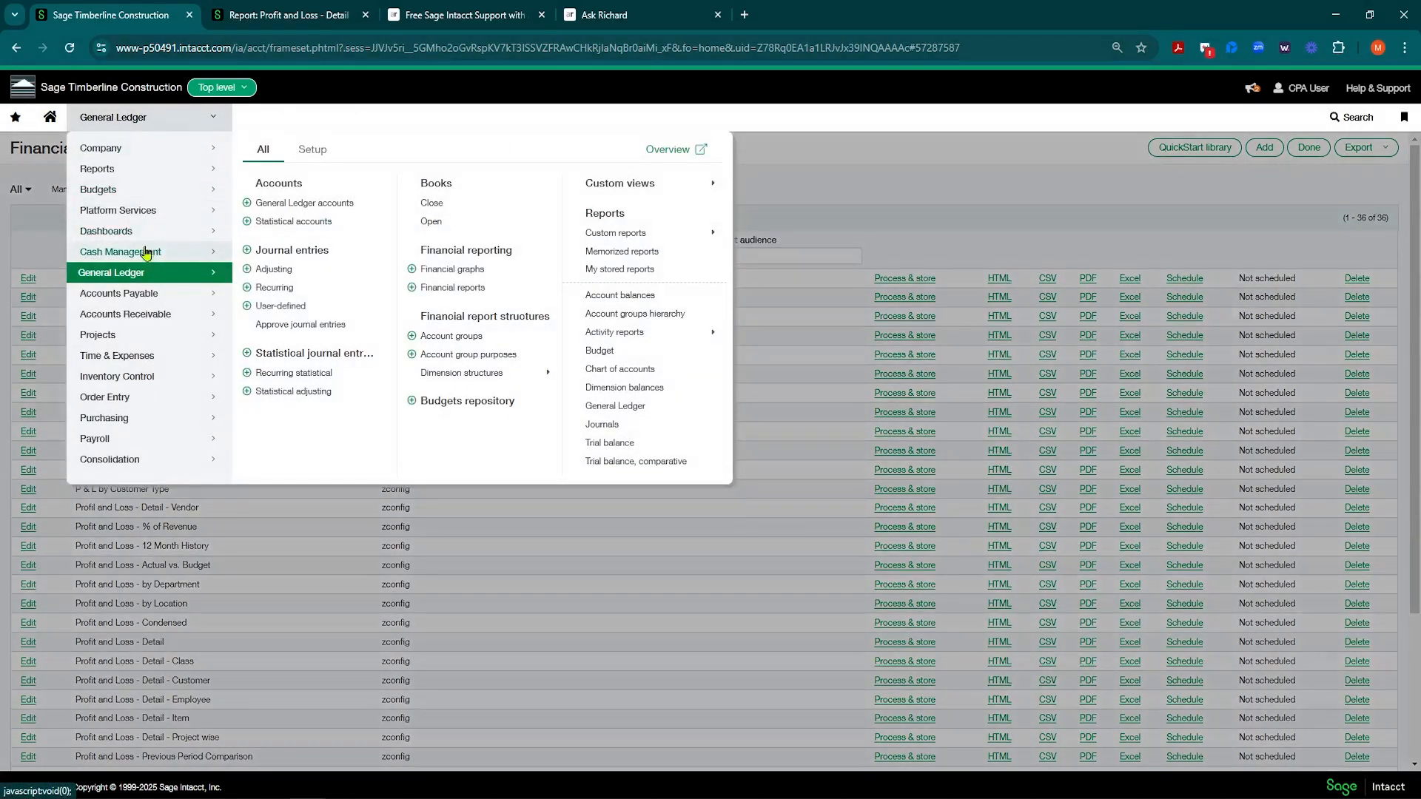
click(152, 148)
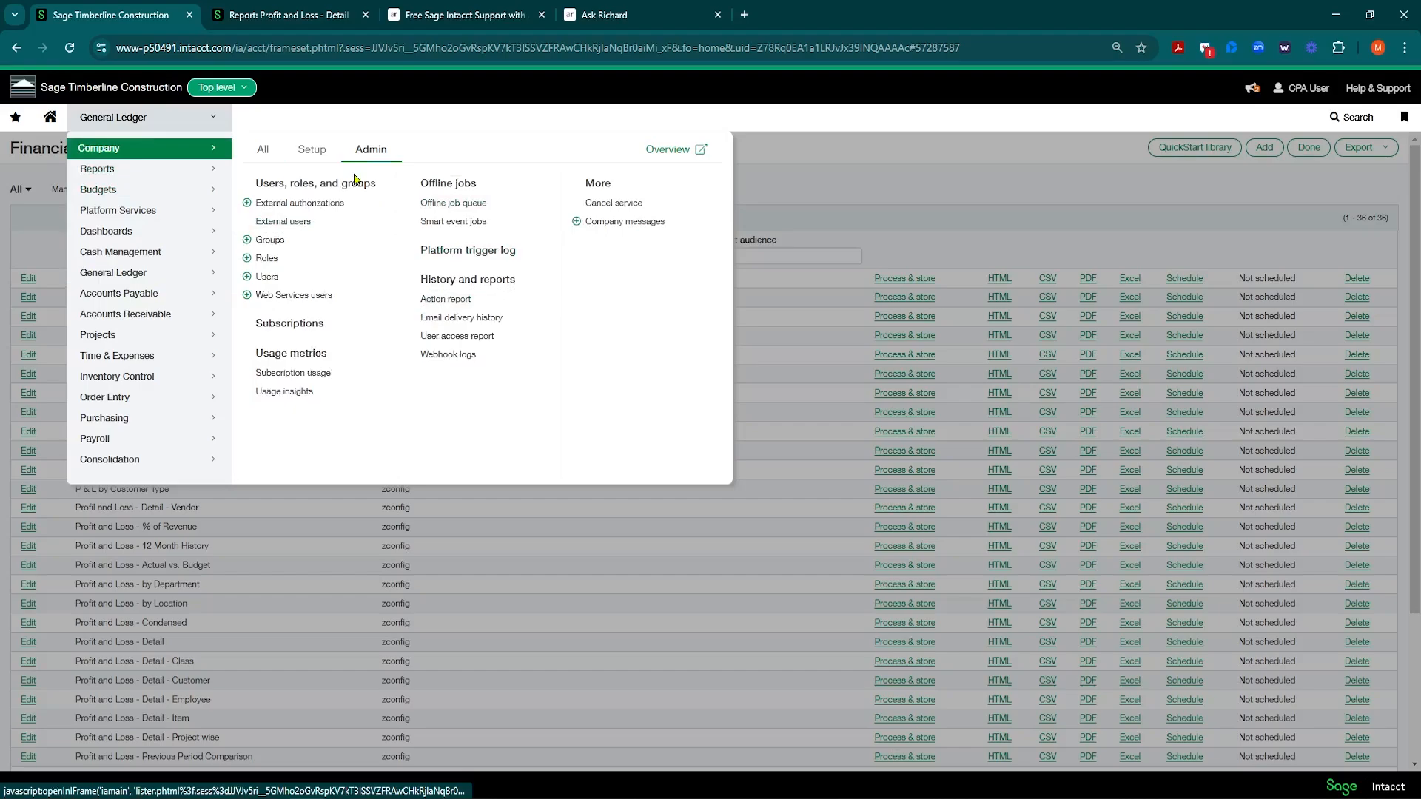
click(317, 156)
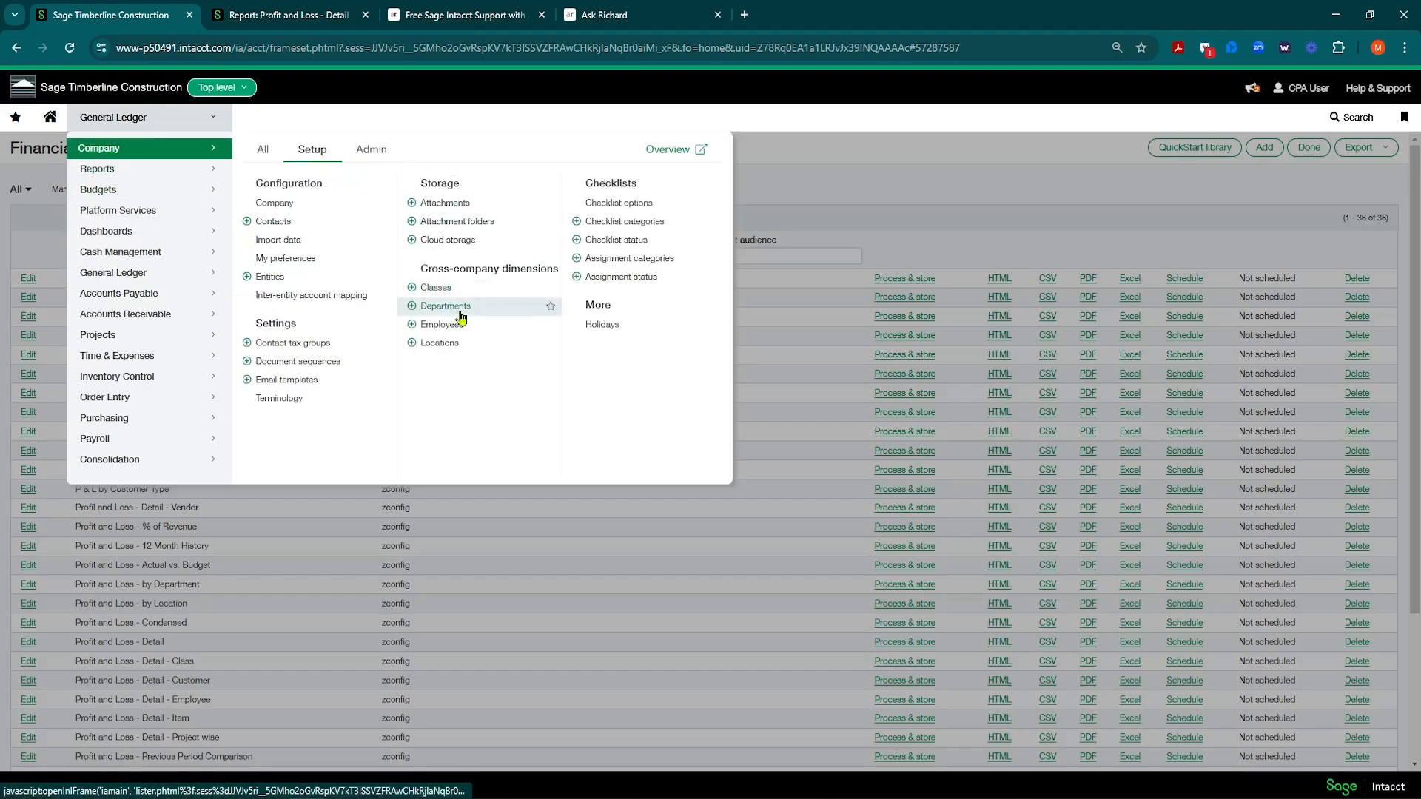